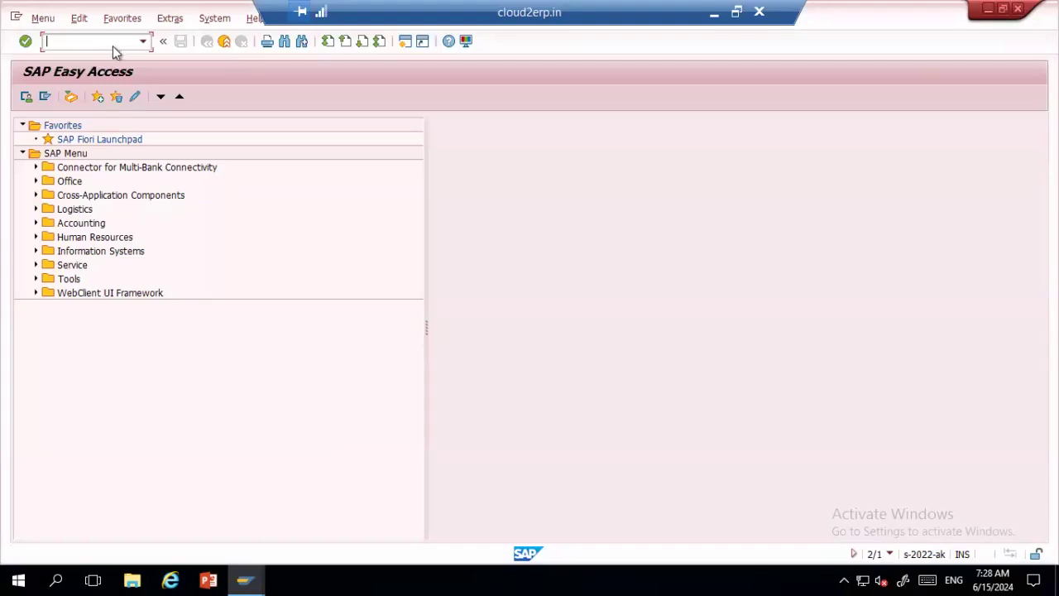
Open transaction MM01 to create a material and set the industry sector to M Mechanical engineering
{"action": "type", "text": "mm01"}
{"action": "key", "text": "Return"}
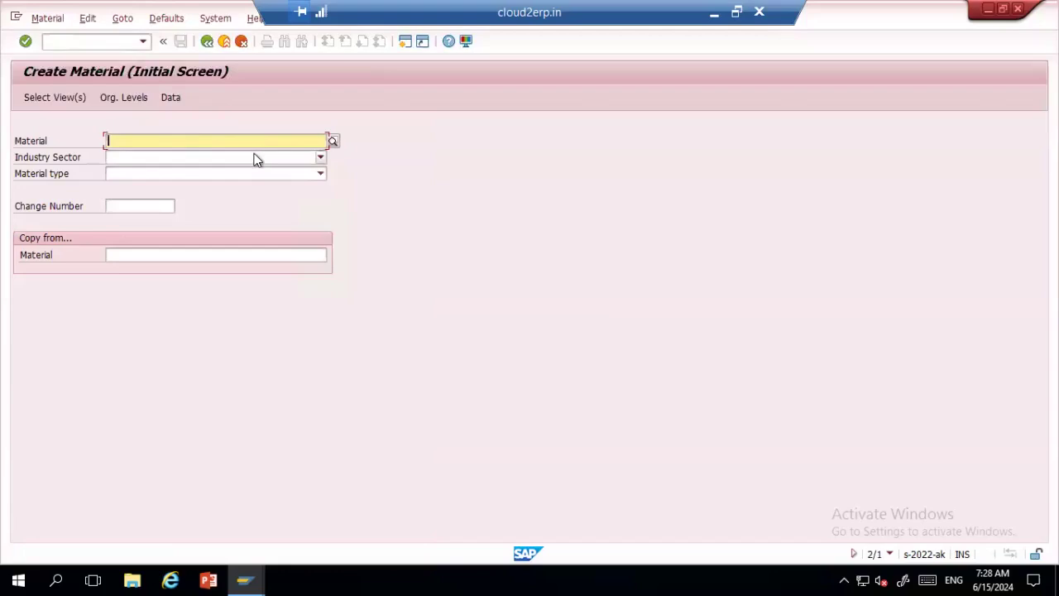
{"action": "left_click", "coordinate": [256, 157]}
{"action": "scroll", "coordinate": [197, 273], "scroll_direction": "down", "scroll_amount": 1}
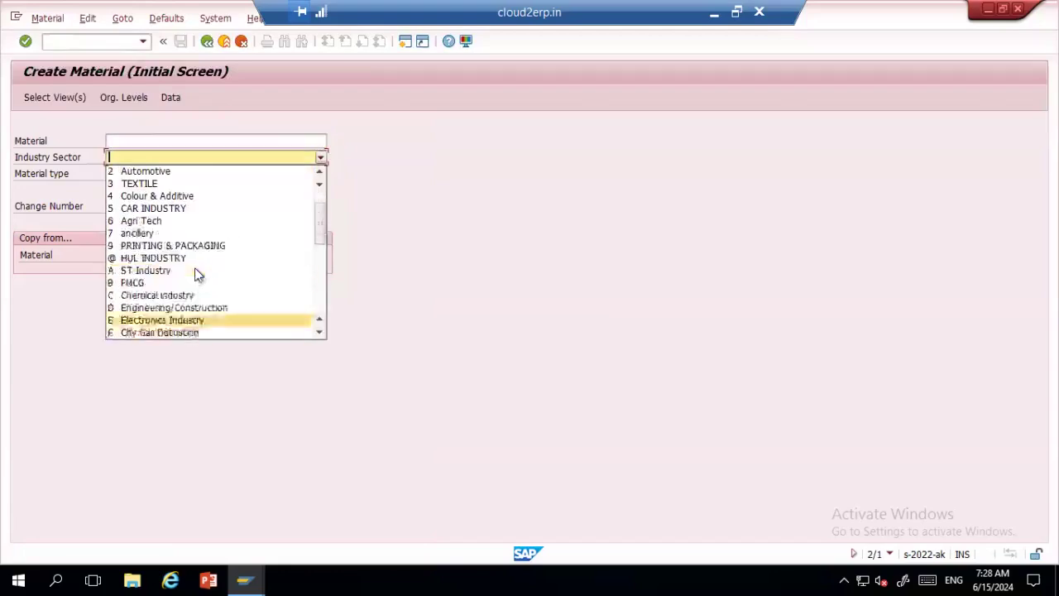
{"action": "scroll", "coordinate": [197, 273], "scroll_direction": "down", "scroll_amount": 5}
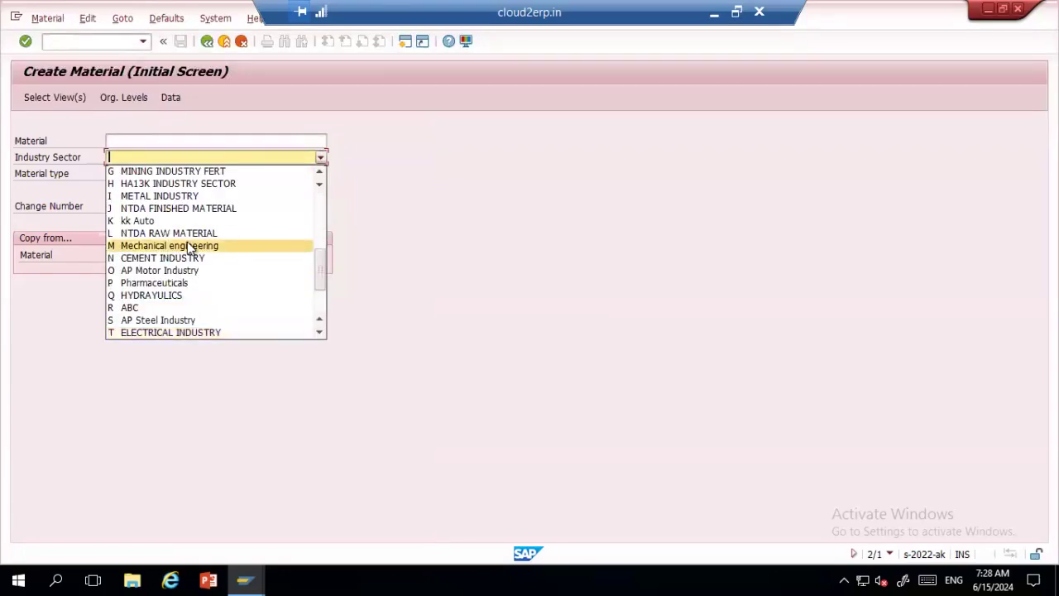
{"action": "left_click", "coordinate": [190, 244]}
Set the material type to FERT finished material and proceed to the view selection
{"action": "left_click", "coordinate": [162, 173]}
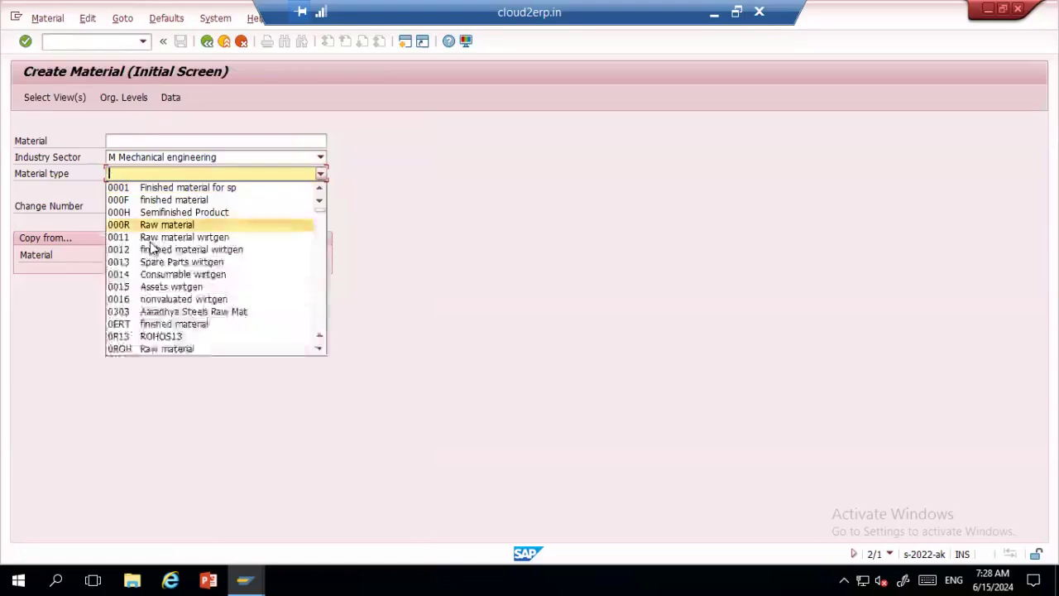
{"action": "type", "text": "fert"}
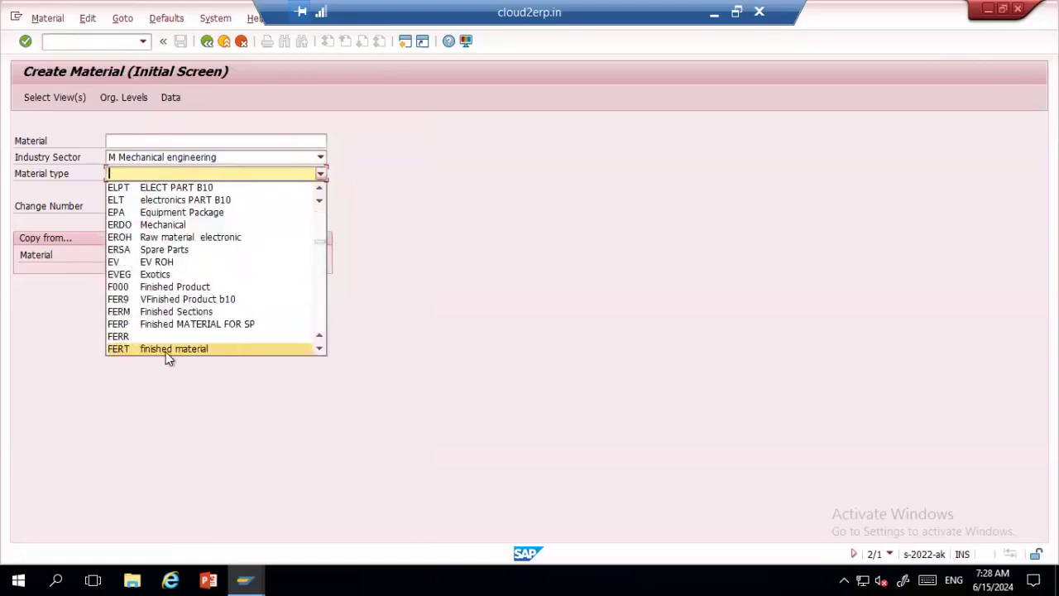
{"action": "left_click", "coordinate": [165, 350]}
{"action": "key", "text": "Return"}
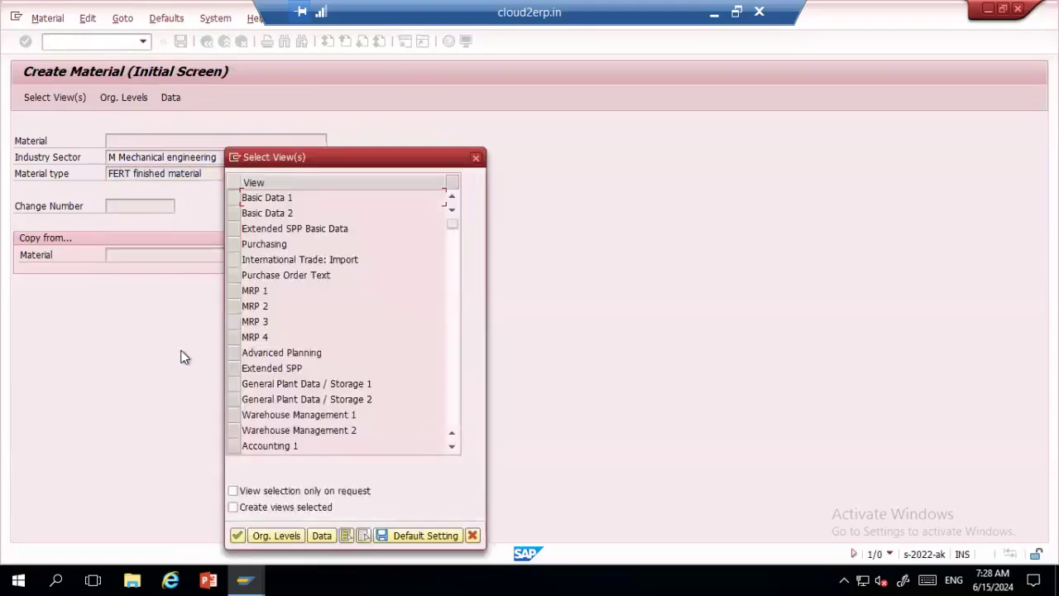
Select the views Basic Data 1, Purchasing, MRP 1 through MRP 4, and General Plant Data / Storage 1 and 2
{"action": "left_click", "coordinate": [235, 197]}
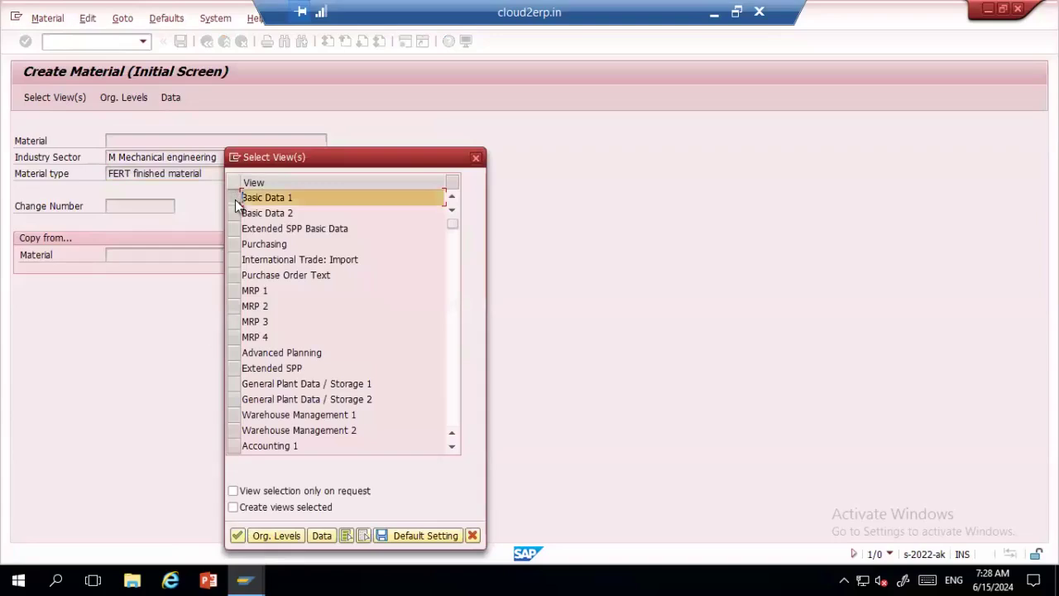
{"action": "left_click", "coordinate": [234, 244]}
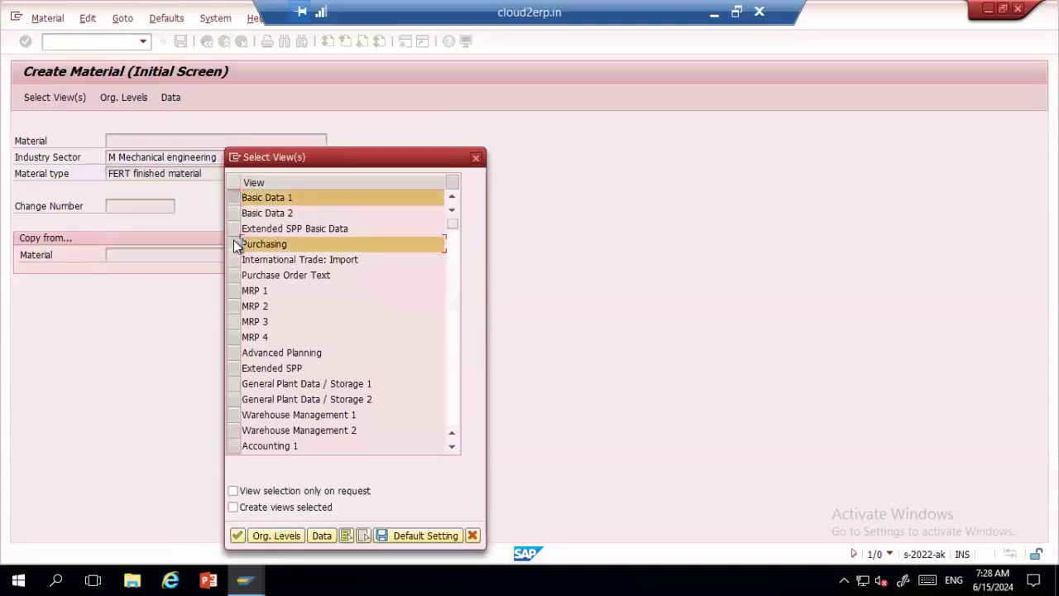
{"action": "left_click", "coordinate": [234, 290]}
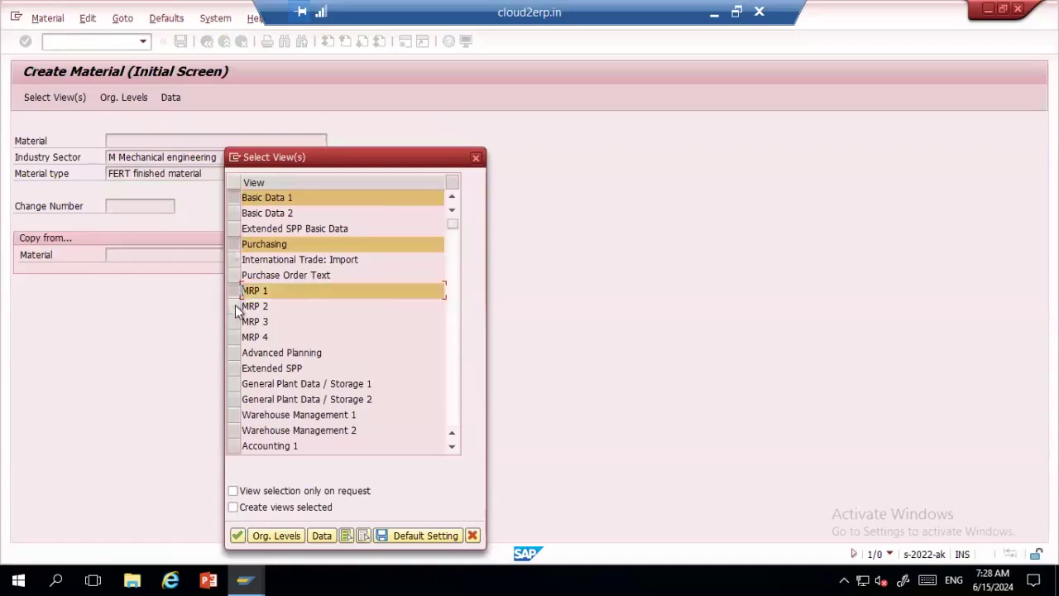
{"action": "left_click", "coordinate": [234, 307]}
{"action": "left_click", "coordinate": [234, 321]}
{"action": "left_click", "coordinate": [234, 337]}
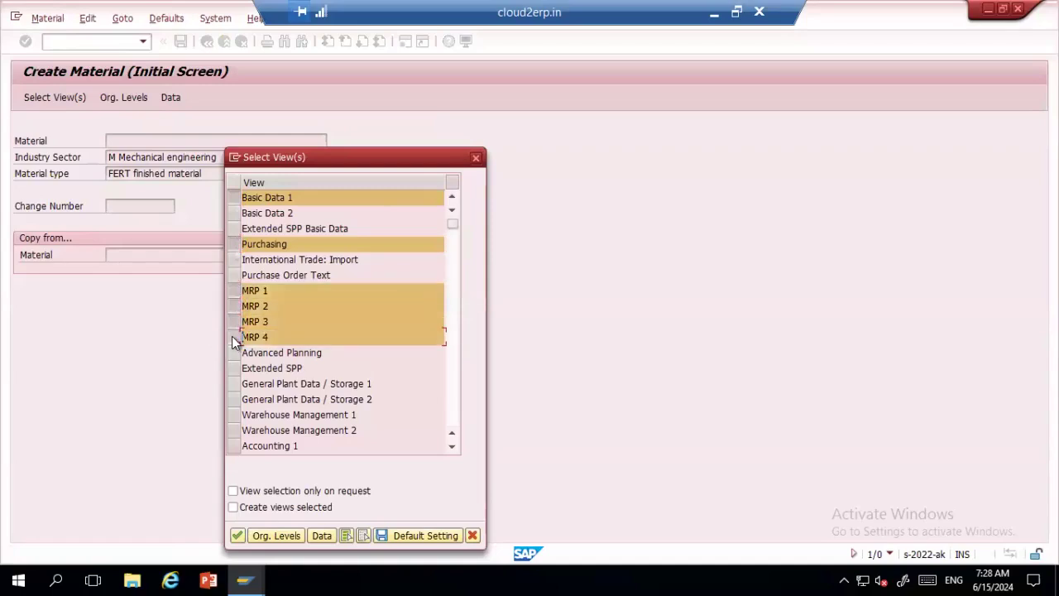
{"action": "left_click", "coordinate": [236, 384]}
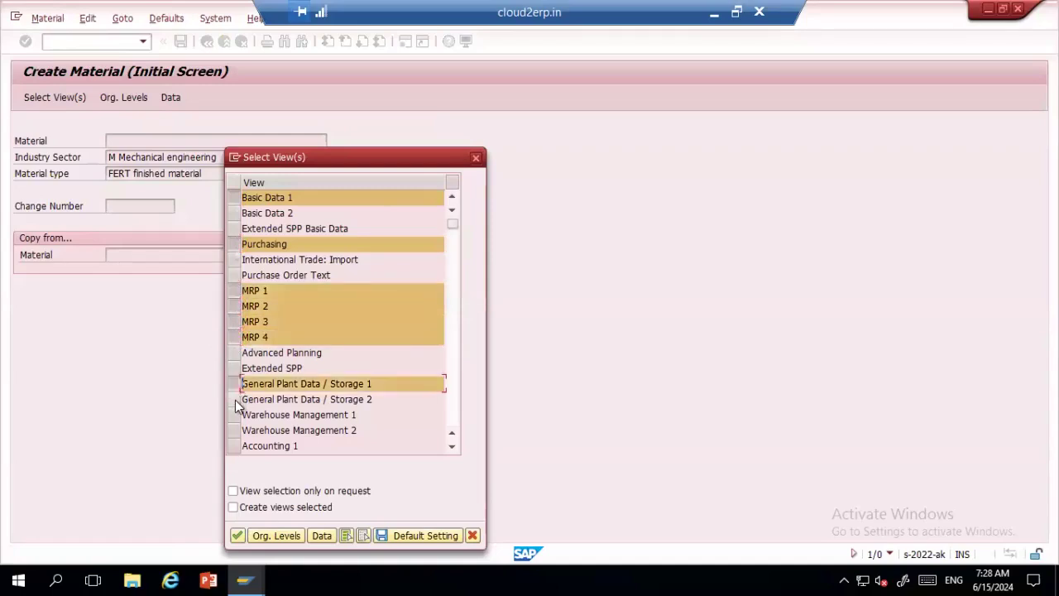
{"action": "left_click", "coordinate": [236, 399]}
Add the Accounting 2 and Accounting 1 views to the selection
{"action": "left_click", "coordinate": [452, 289]}
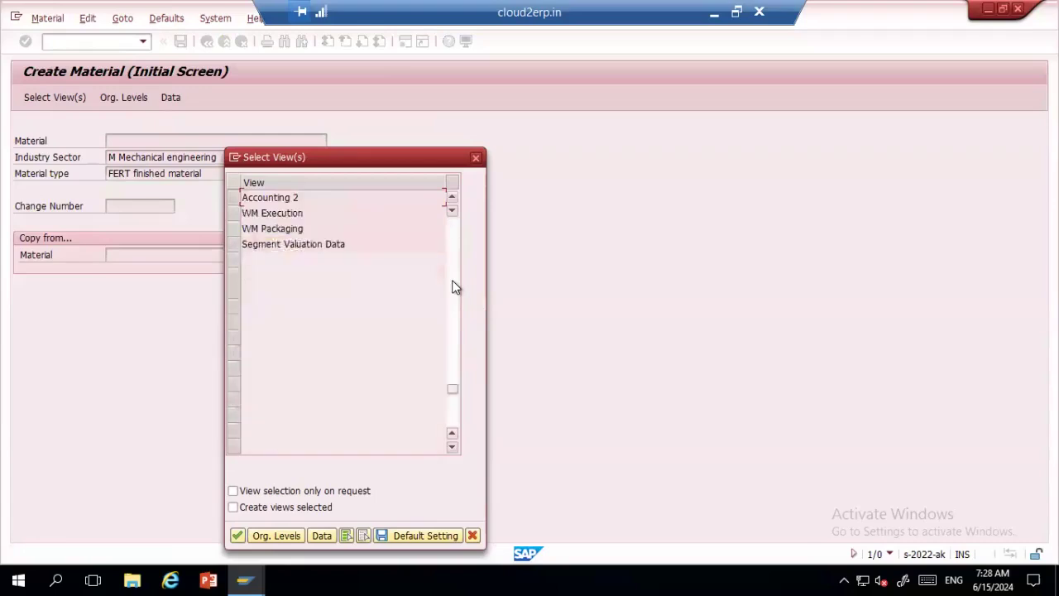
{"action": "left_click", "coordinate": [234, 197]}
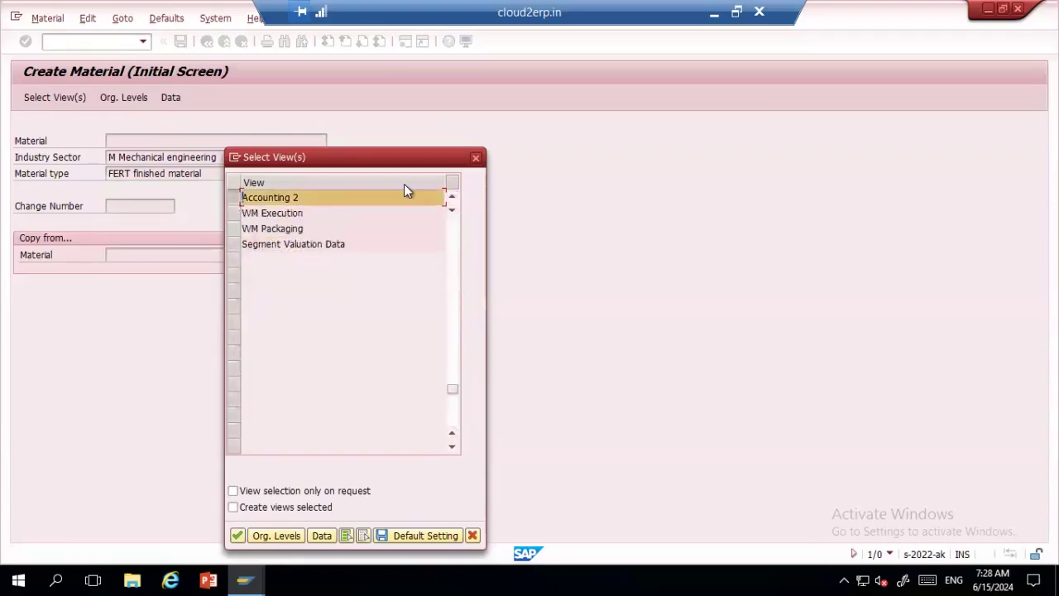
{"action": "left_click", "coordinate": [454, 248]}
{"action": "left_click", "coordinate": [234, 446]}
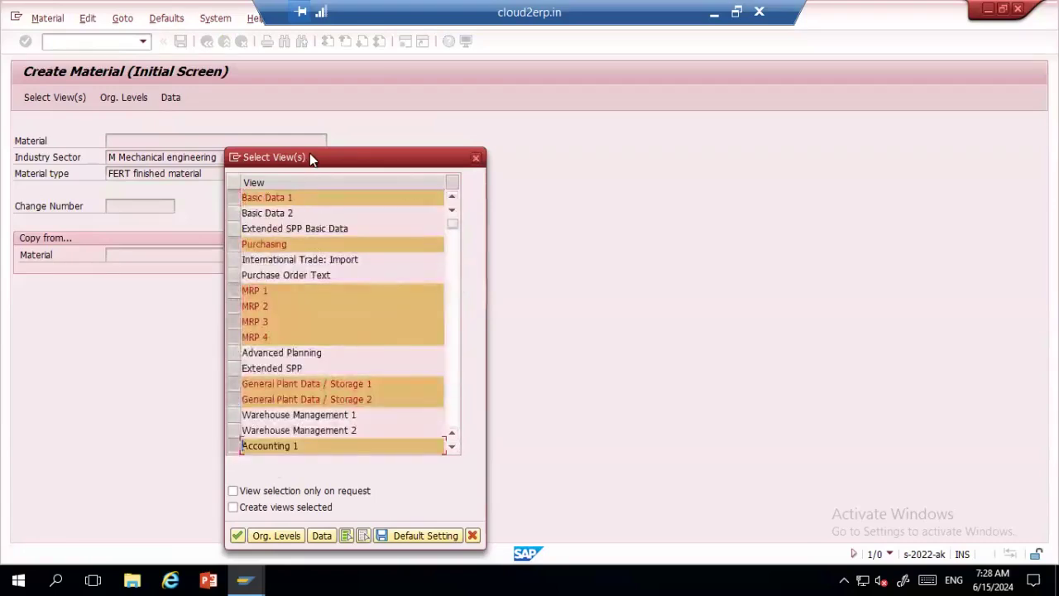
Set the organizational levels to plant 1994 and storage location SL01, and proceed to the material's basic data
{"action": "left_click_drag", "start_coordinate": [315, 162], "coordinate": [339, 64]}
{"action": "left_click", "coordinate": [329, 440]}
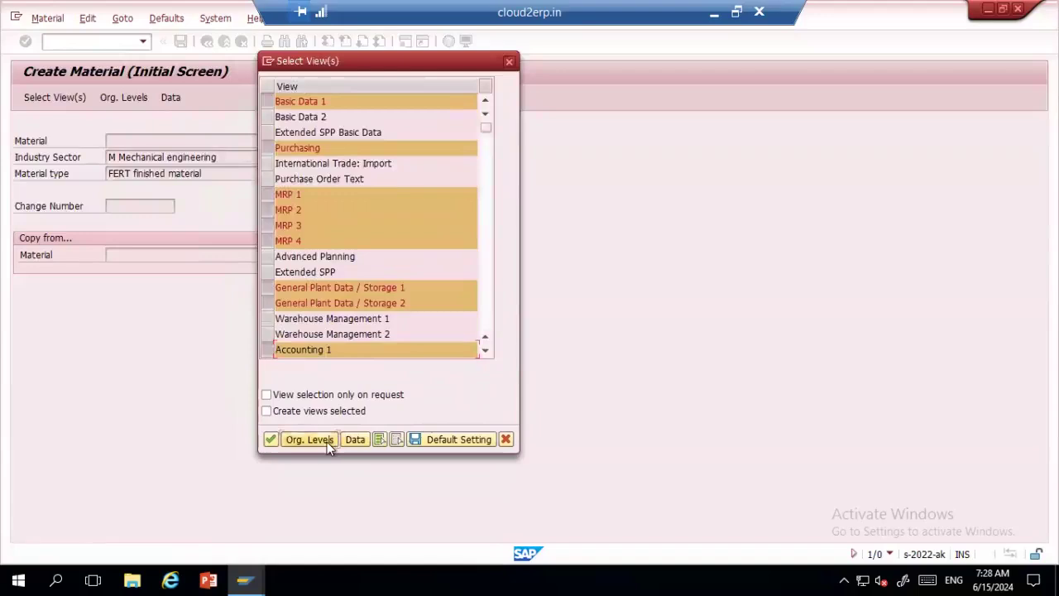
{"action": "type", "text": "1994"}
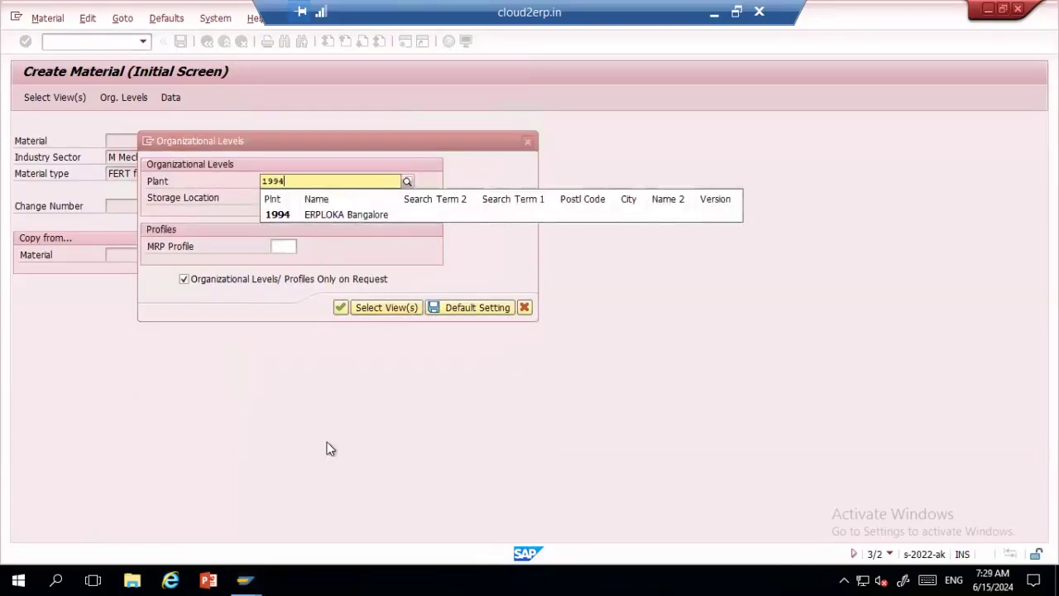
{"action": "key", "text": "Tab"}
{"action": "type", "text": "a101"}
{"action": "key", "text": "Return"}
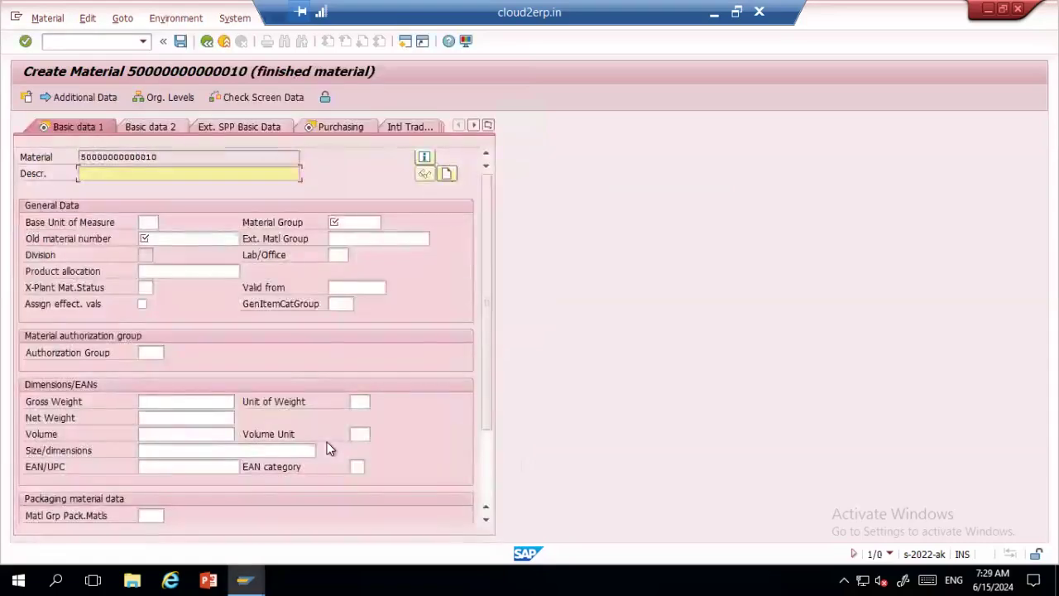
Enter the material description "Test material for SL and PIR"
{"action": "left_click", "coordinate": [199, 175]}
{"action": "type", "text": "Te"}
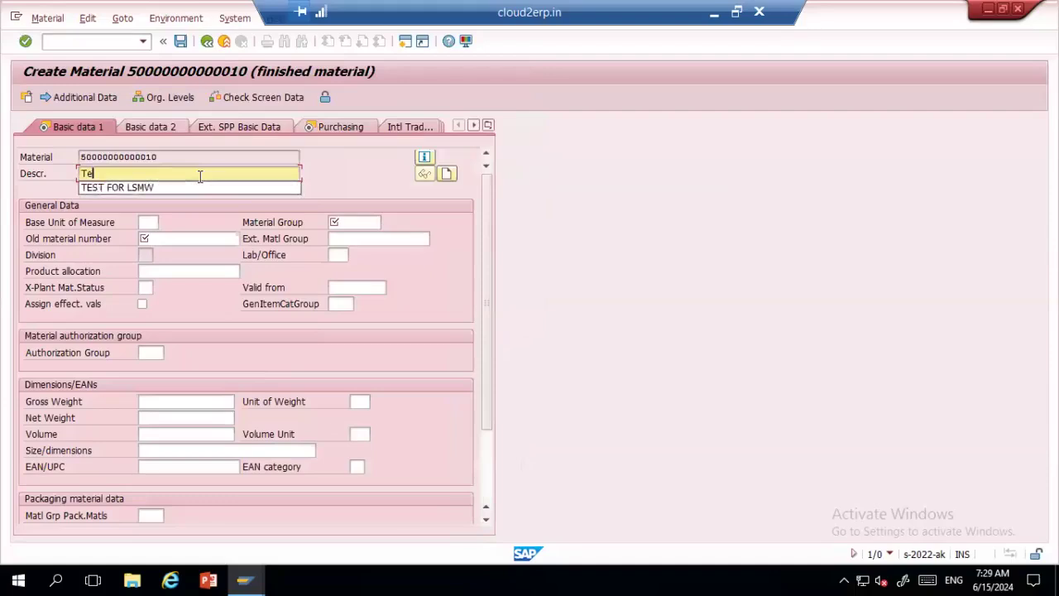
{"action": "type", "text": "st material "}
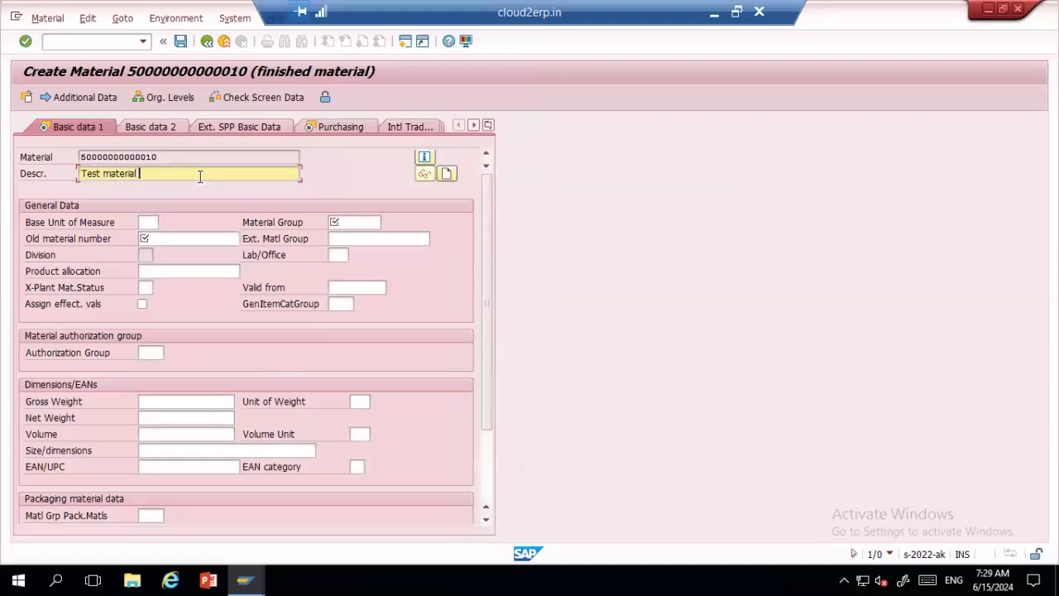
{"action": "type", "text": "for SL and PIR"}
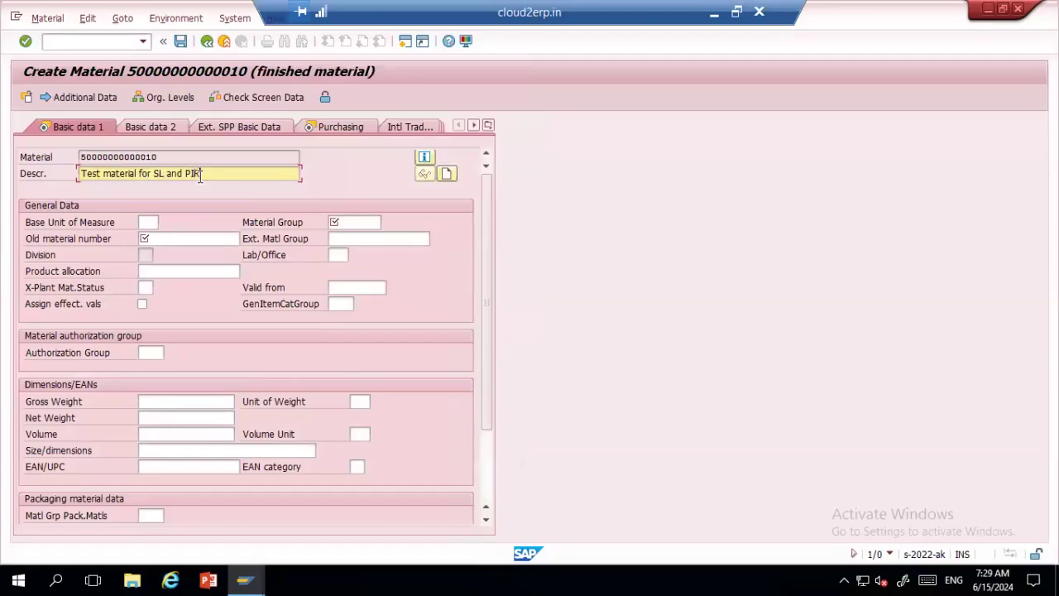
Set the base unit of measure to EA and the material group to 0001
{"action": "left_click", "coordinate": [149, 222]}
{"action": "key", "text": "Down"}
{"action": "key", "text": "Return"}
{"action": "key", "text": "Tab"}
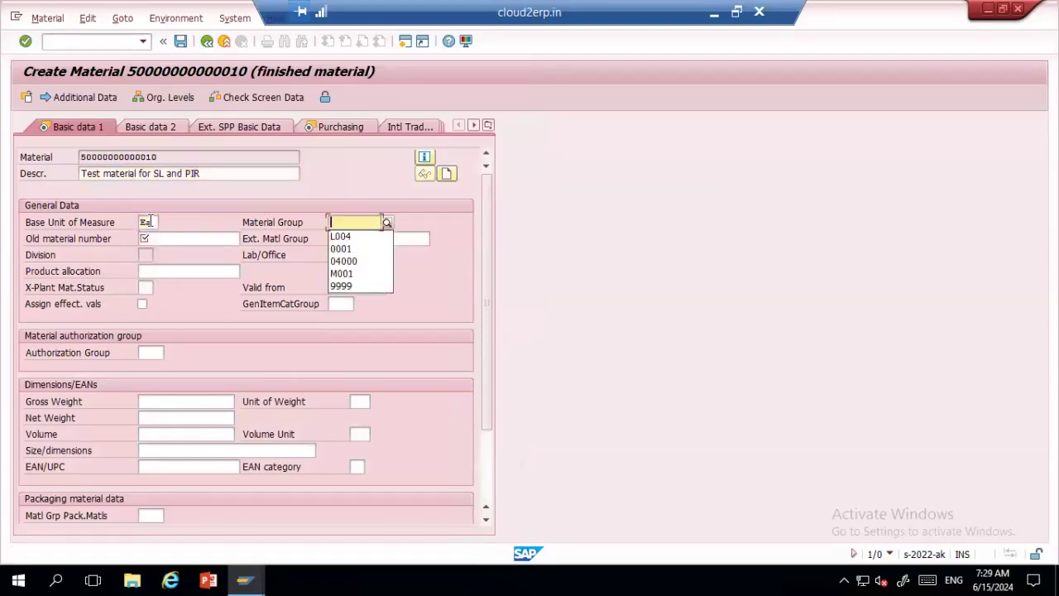
{"action": "key", "text": "Down"}
{"action": "key", "text": "Down"}
{"action": "key", "text": "Return"}
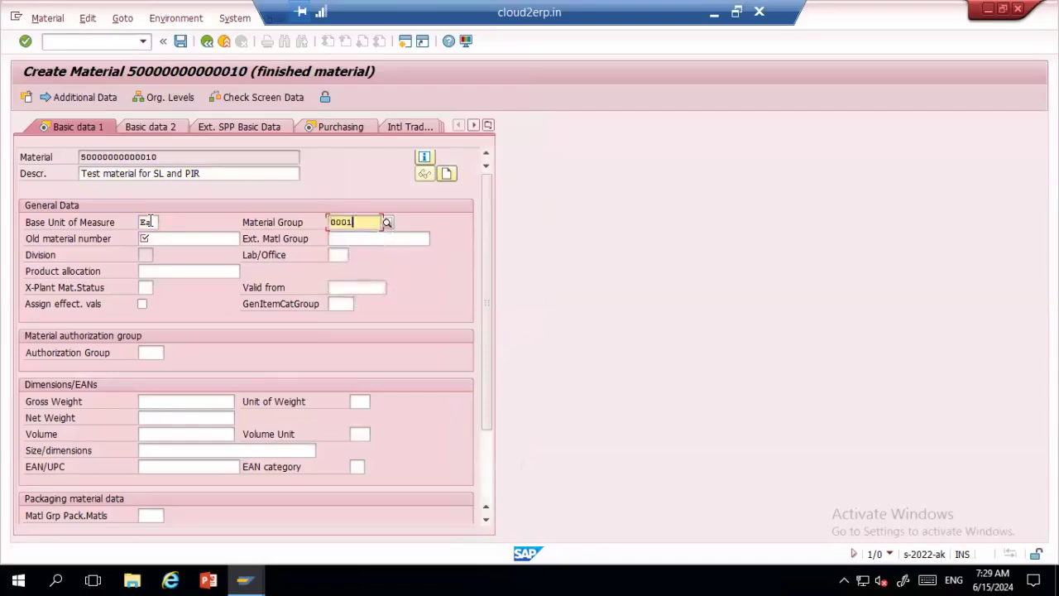
Enter 123456 as the old material number and continue to the Purchasing view
{"action": "key", "text": "Tab"}
{"action": "key", "text": "Down"}
{"action": "key", "text": "Return"}
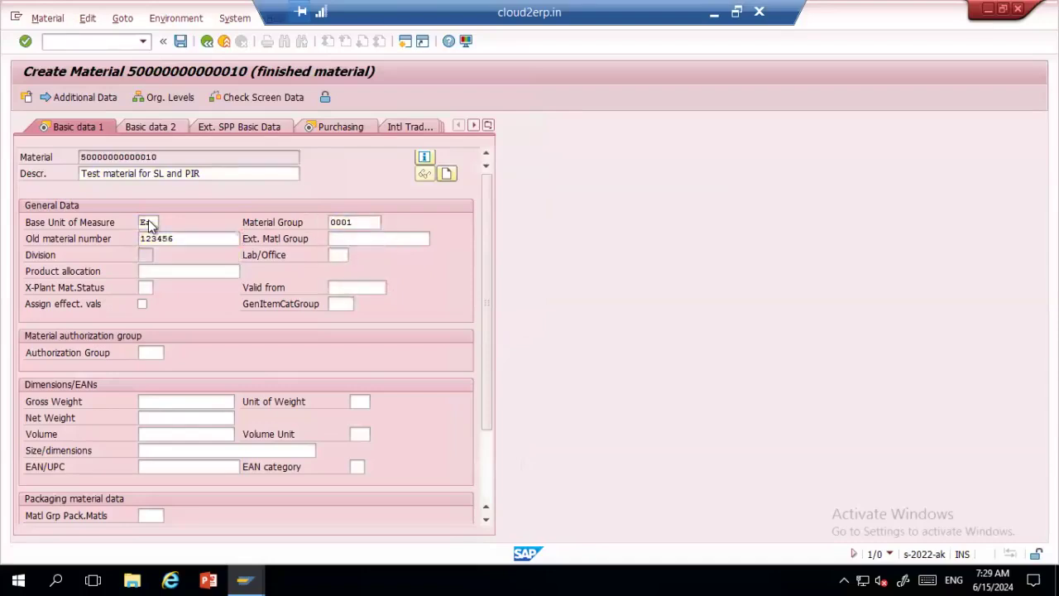
{"action": "key", "text": "Return"}
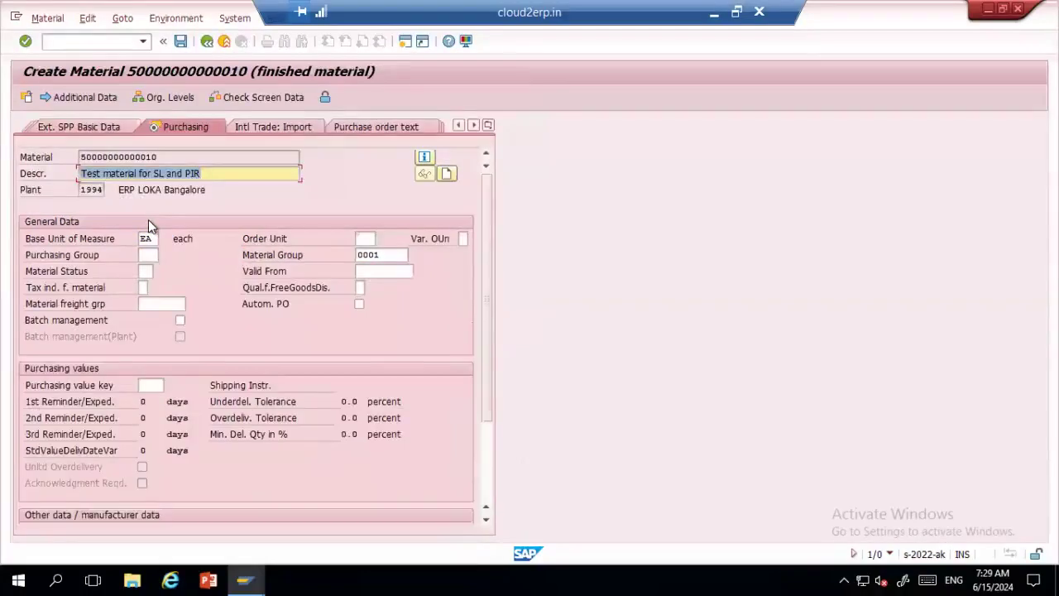
Enable the Source list indicator in the purchasing data and continue to the MRP 1 view
{"action": "left_click", "coordinate": [489, 477]}
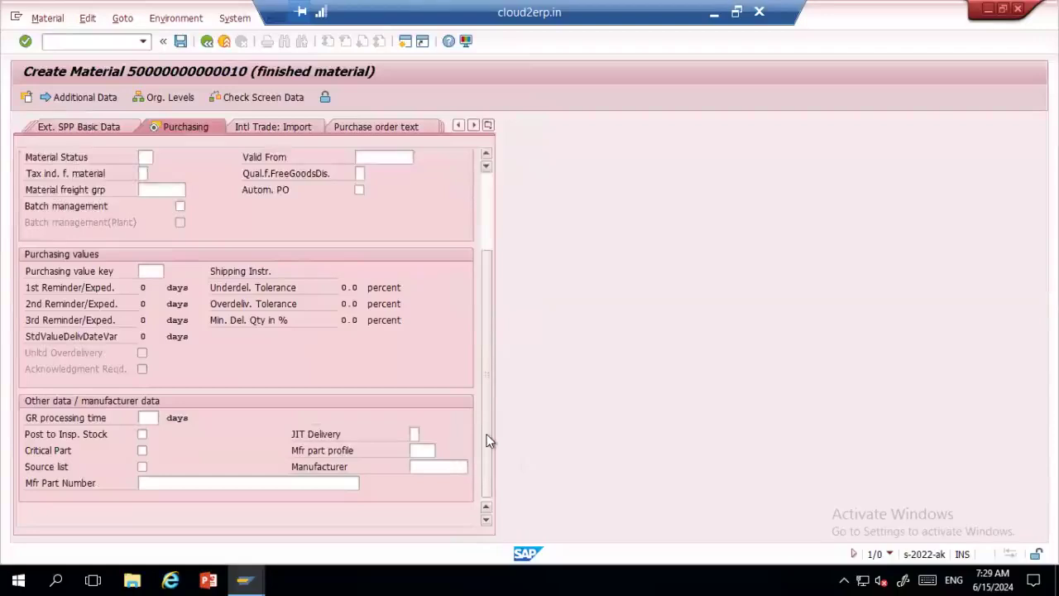
{"action": "left_click_drag", "start_coordinate": [485, 438], "coordinate": [486, 284]}
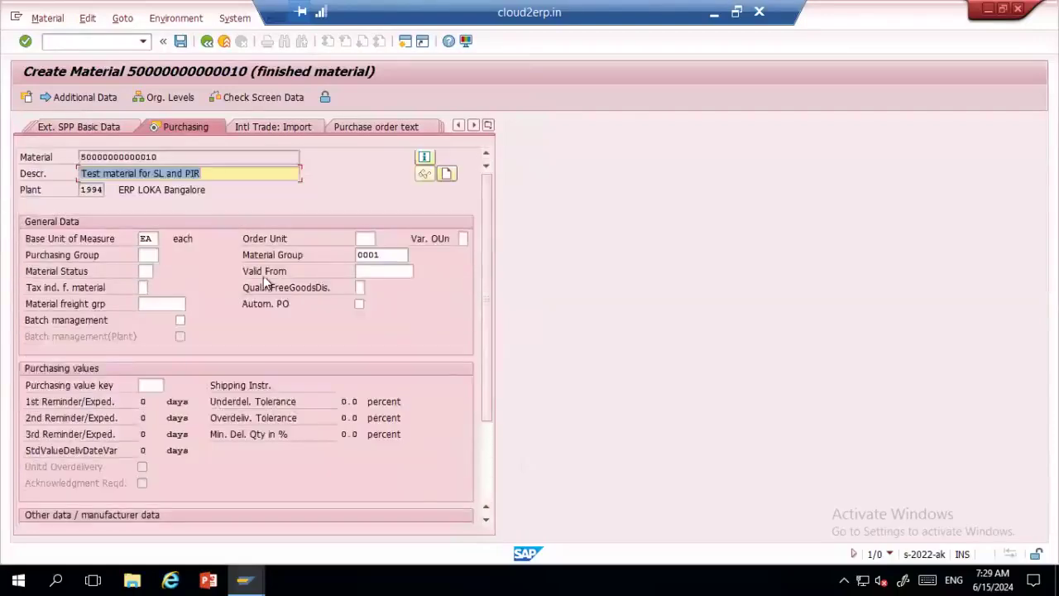
{"action": "left_click", "coordinate": [488, 477]}
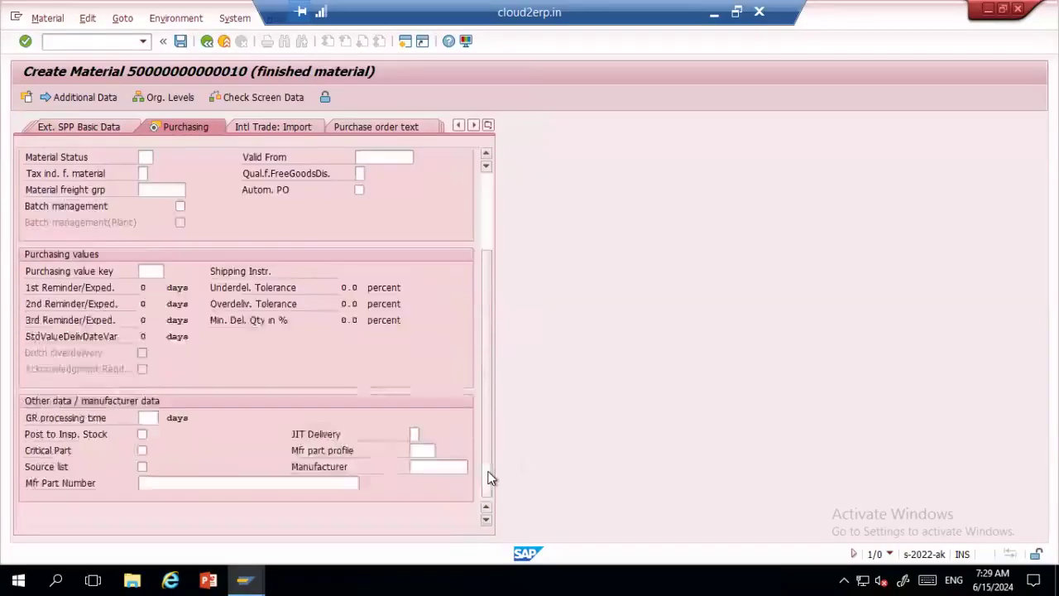
{"action": "left_click", "coordinate": [55, 472]}
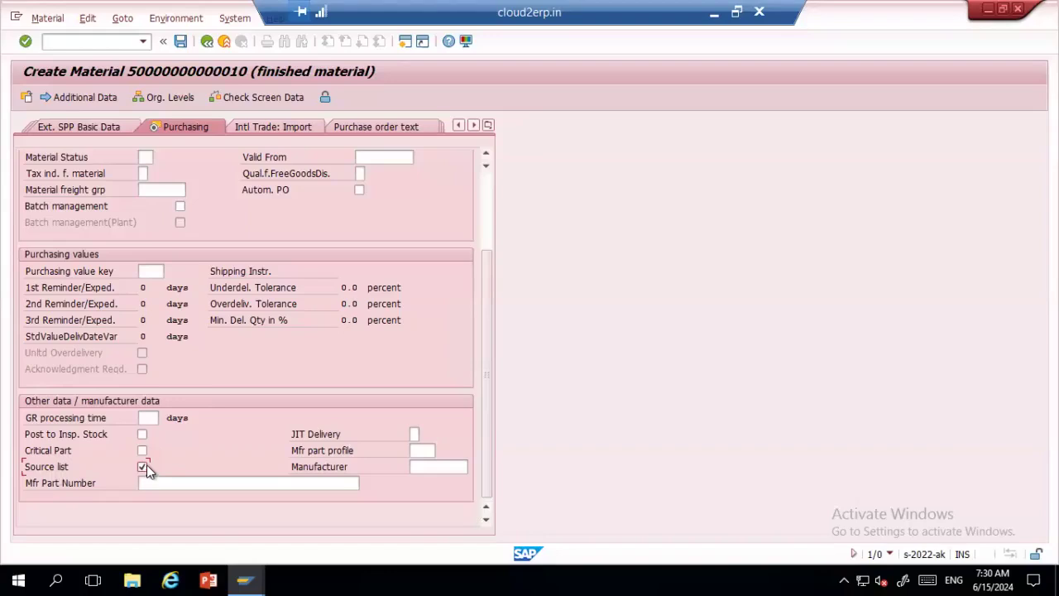
{"action": "key", "text": "Return"}
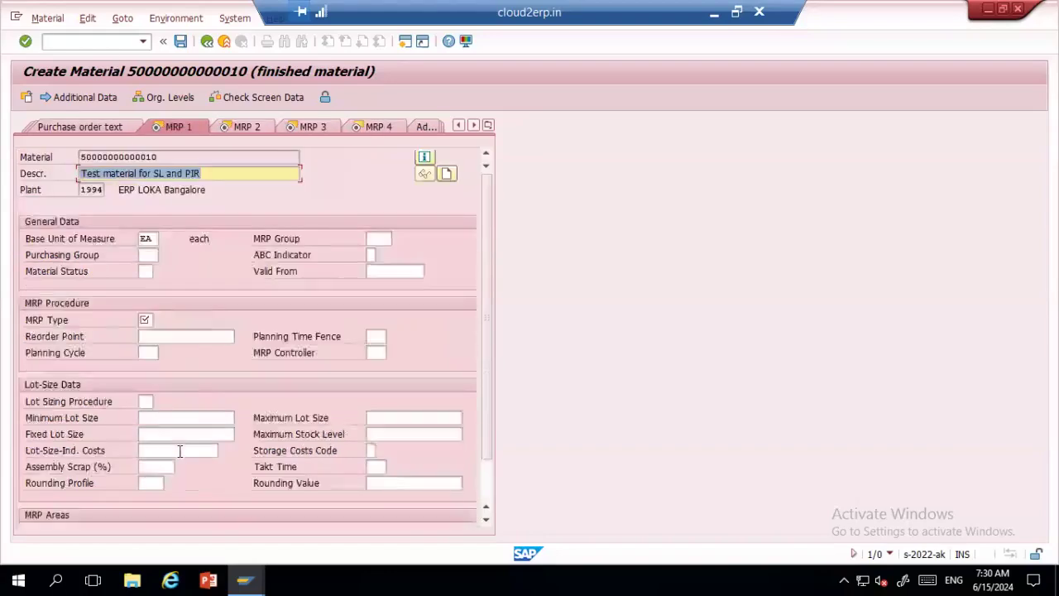
Set the MRP type to ND and continue to the MRP 2 view
{"action": "left_click", "coordinate": [146, 319]}
{"action": "type", "text": "nd"}
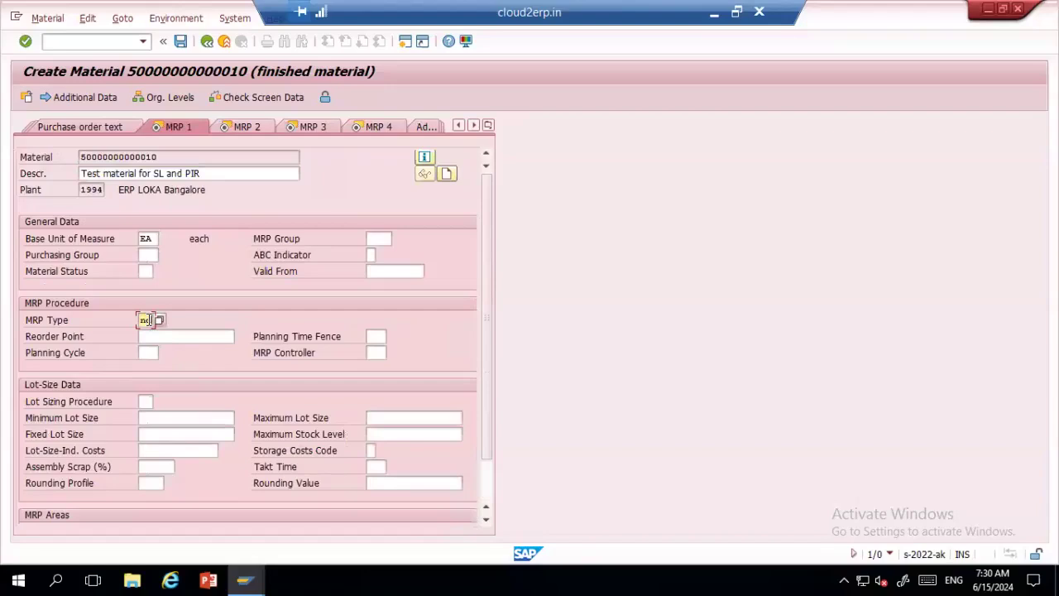
{"action": "key", "text": "Return"}
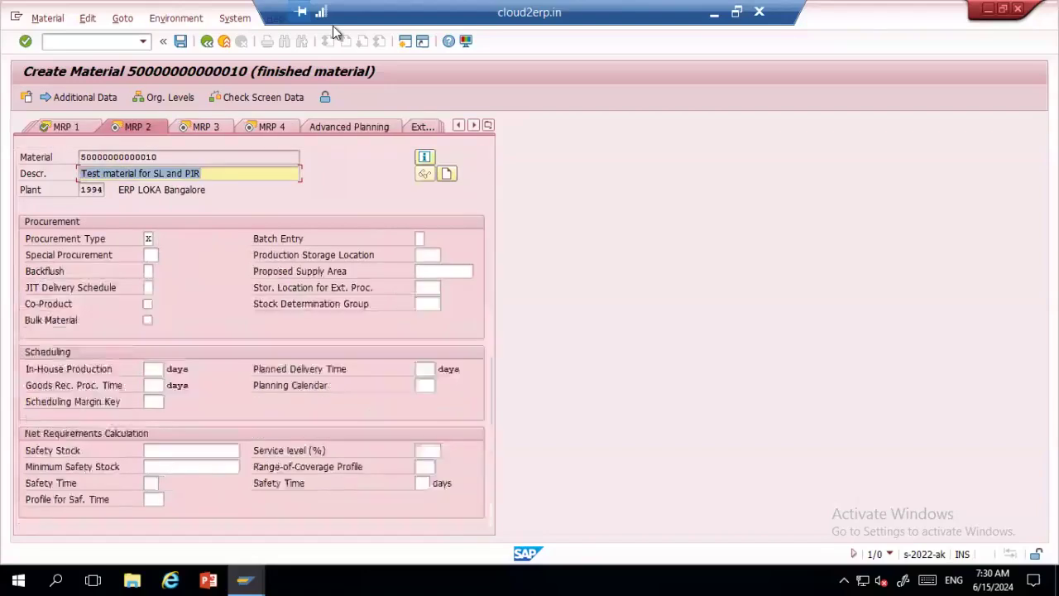
Set the planned delivery time to 10 days and continue to the MRP 3 view
{"action": "left_click", "coordinate": [425, 369]}
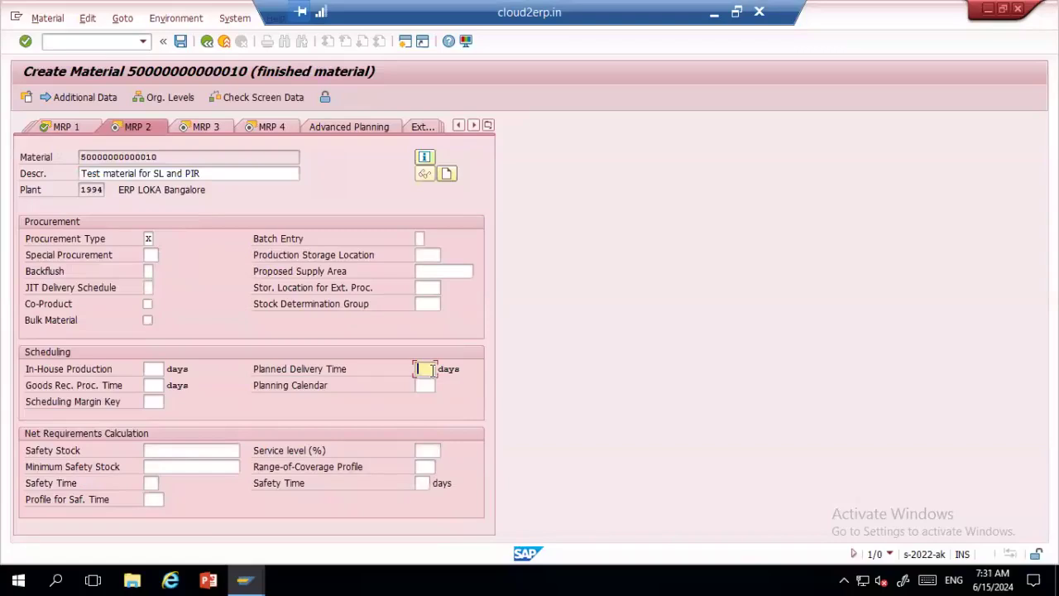
{"action": "type", "text": "10"}
{"action": "key", "text": "Return"}
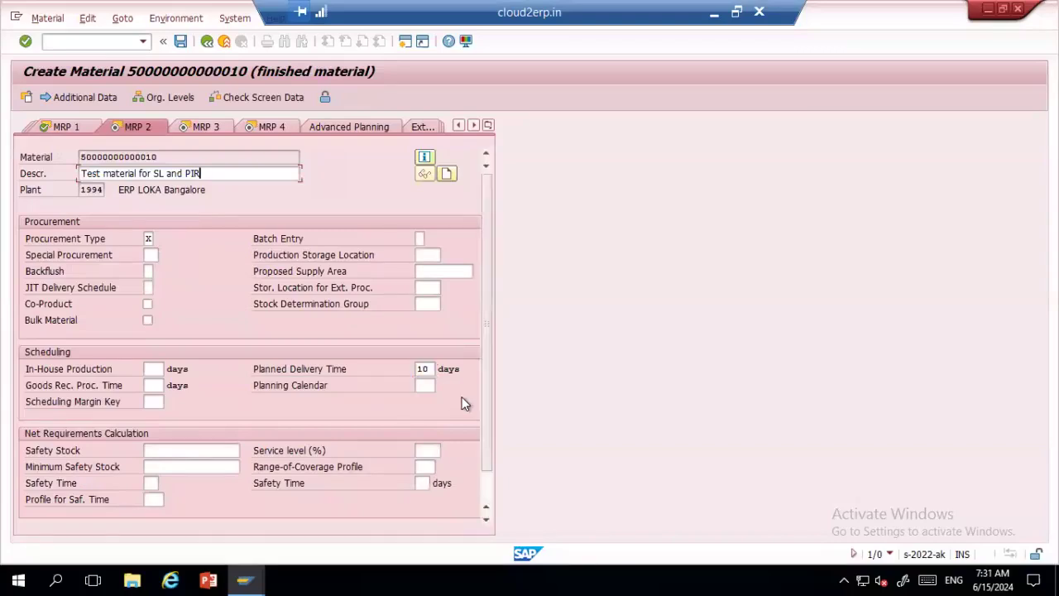
{"action": "key", "text": "Return"}
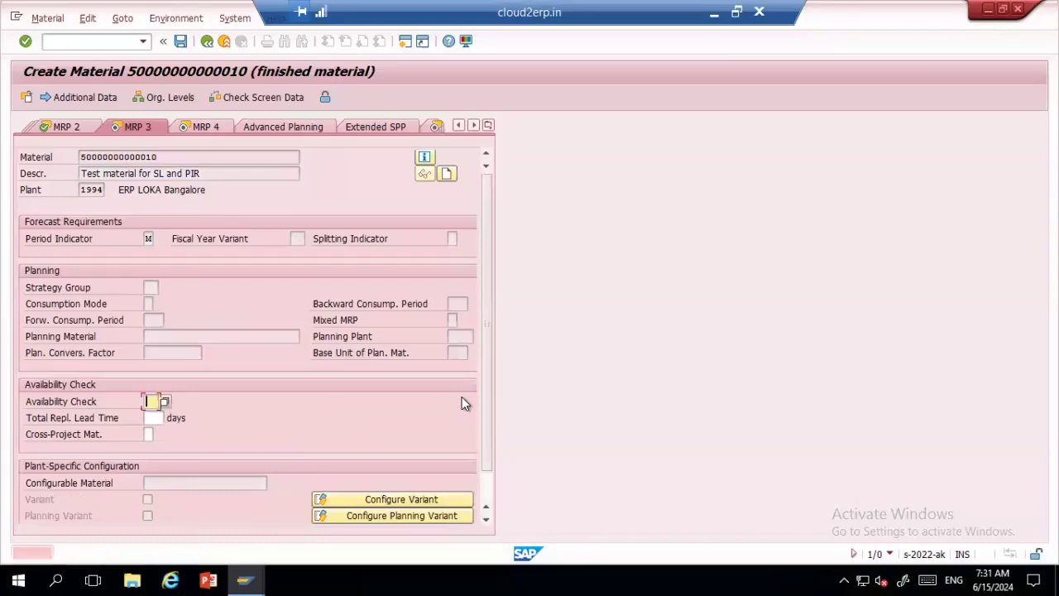
Fill in the availability check with the first suggested entry and continue to the MRP 4 view
{"action": "key", "text": "Down"}
{"action": "key", "text": "Return"}
{"action": "key", "text": "Return"}
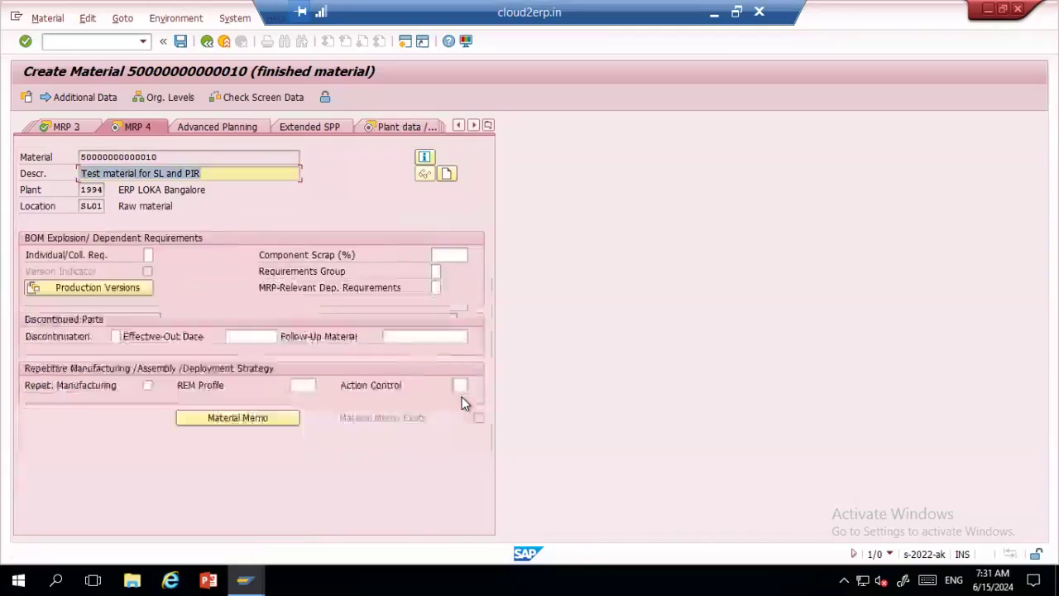
Continue through the remaining MRP, plant data, storage and warehouse views to the Accounting 1 view
{"action": "key", "text": "Return"}
{"action": "key", "text": "Return"}
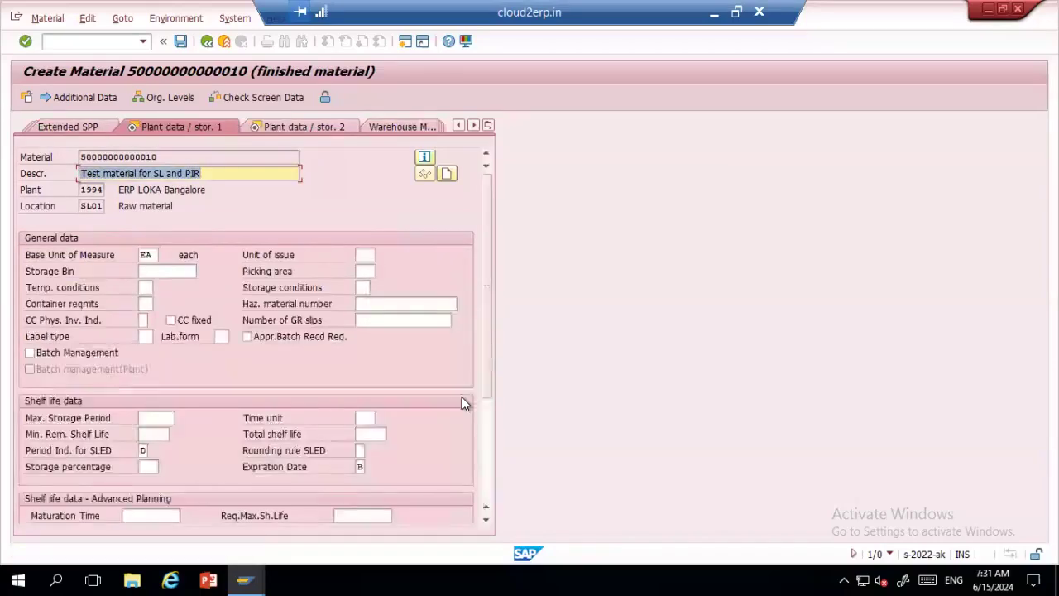
{"action": "key", "text": "Return"}
{"action": "type", "text": "1"}
{"action": "key", "text": "Down"}
{"action": "key", "text": "Return"}
{"action": "key", "text": "Return"}
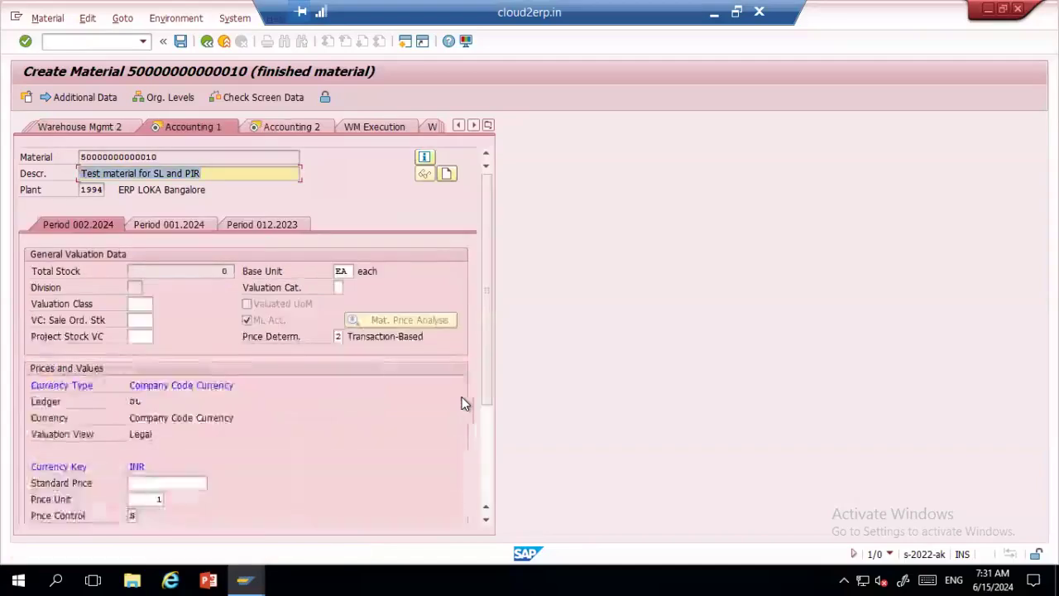
Set the valuation class to 7920 and the standard price to 100, and continue to the Accounting 2 view
{"action": "left_click", "coordinate": [153, 304]}
{"action": "left_click", "coordinate": [157, 302]}
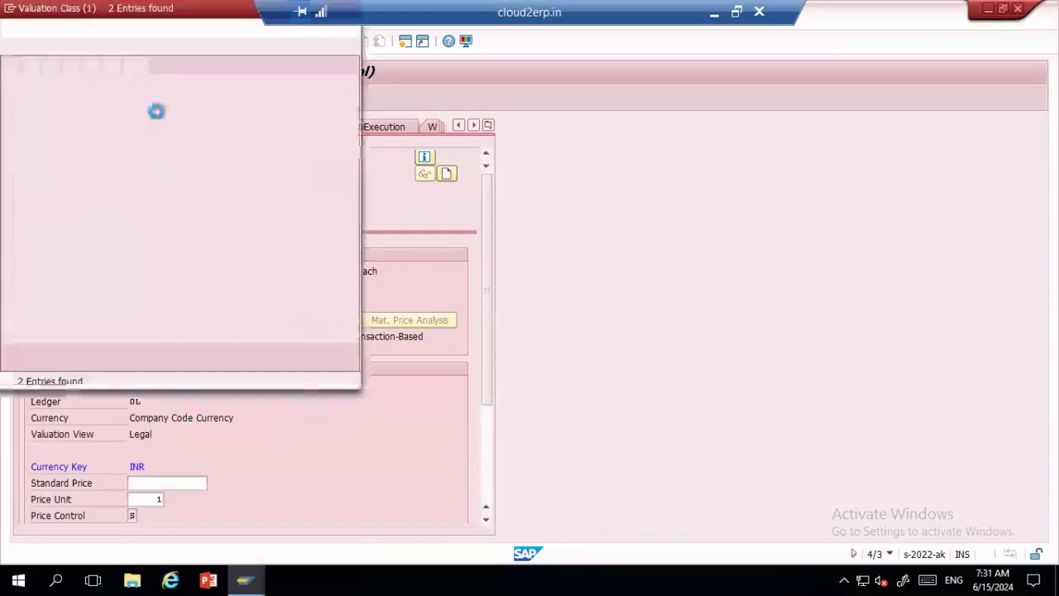
{"action": "double_click", "coordinate": [30, 96]}
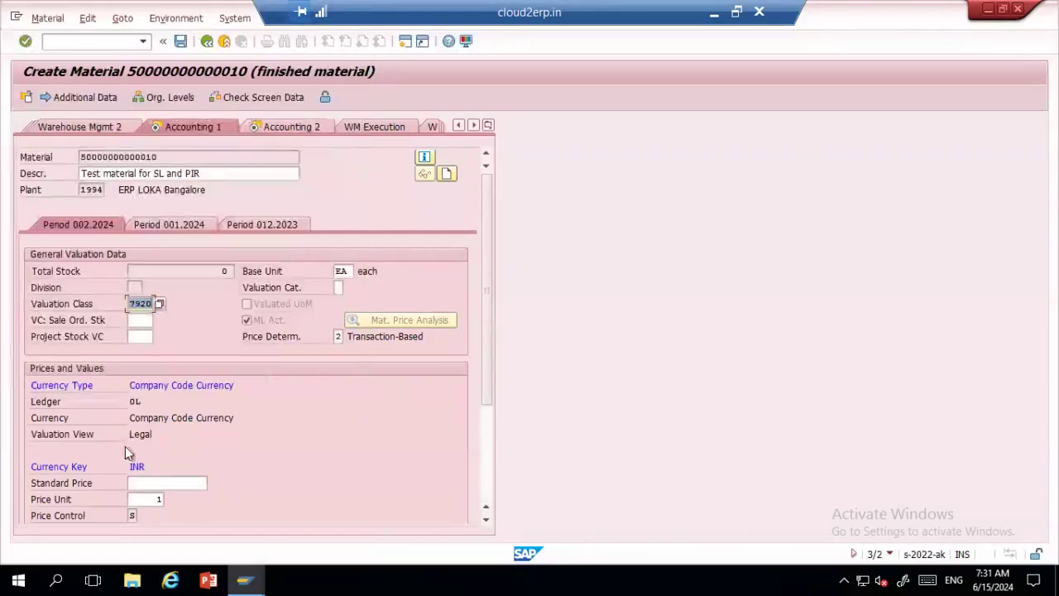
{"action": "left_click", "coordinate": [155, 484]}
{"action": "type", "text": "100"}
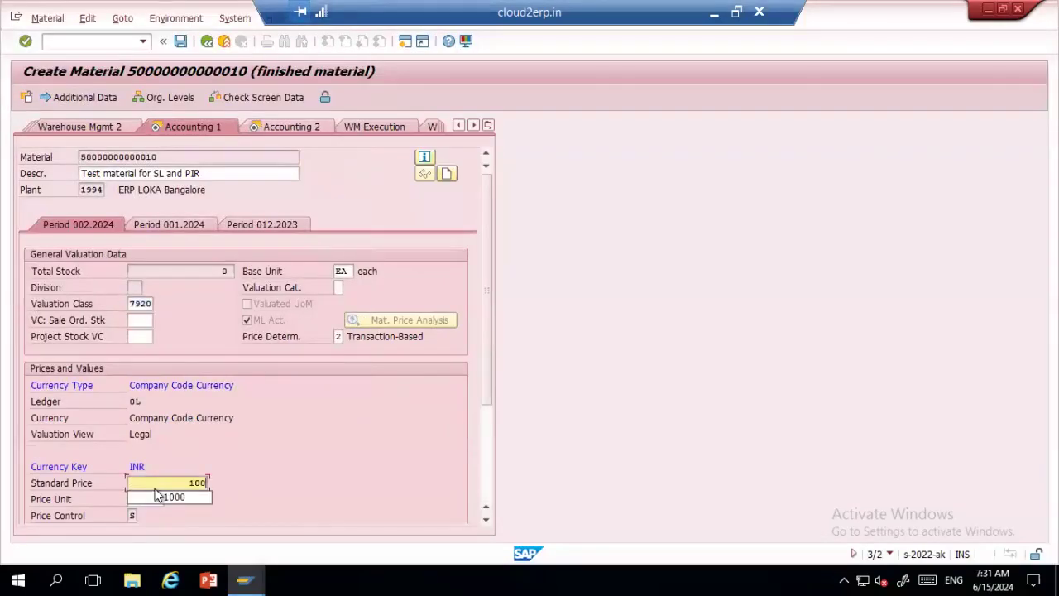
{"action": "key", "text": "Return"}
{"action": "key", "text": "Return"}
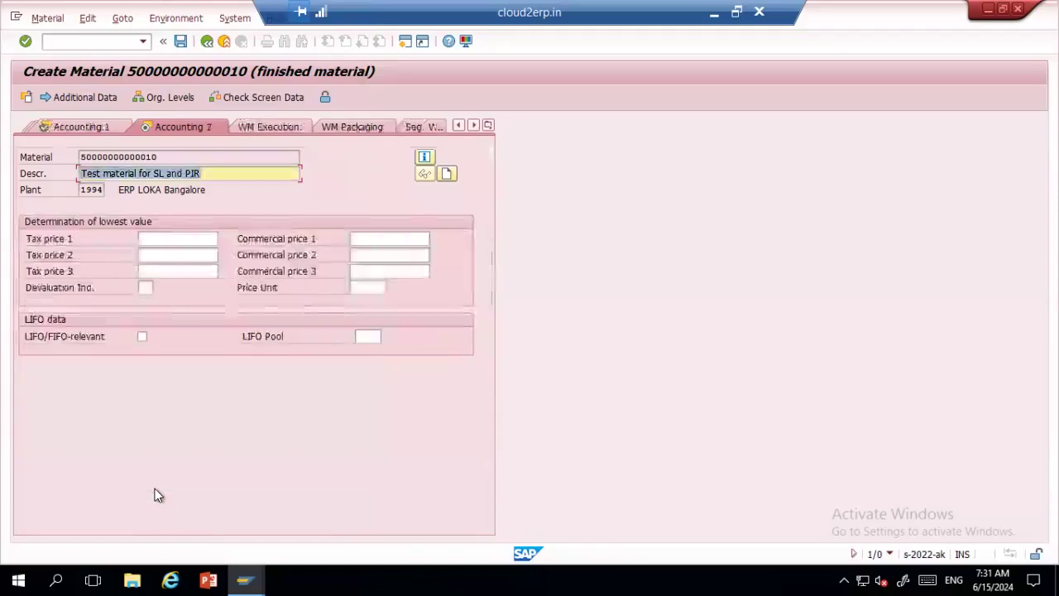
Copy the material number from the Accounting 2 view and save the new material
{"action": "key", "text": "Return"}
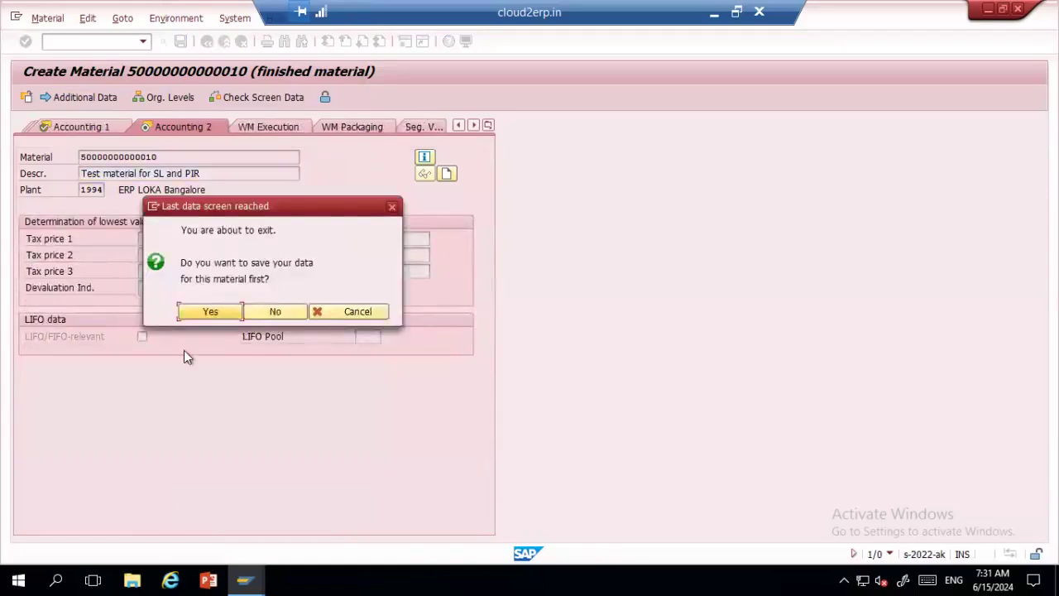
{"action": "left_click", "coordinate": [329, 319]}
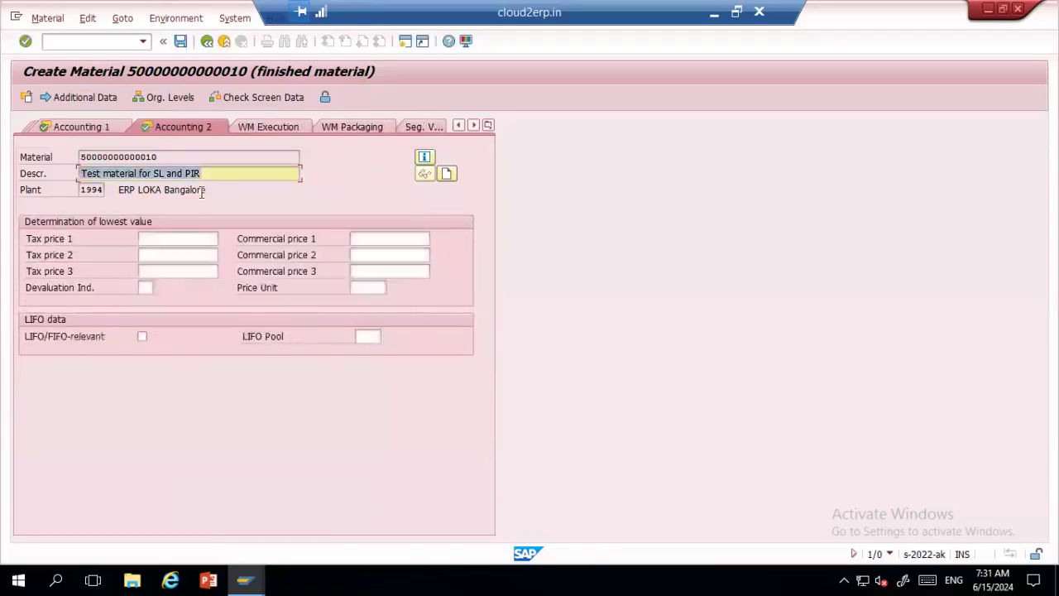
{"action": "left_click_drag", "start_coordinate": [171, 157], "coordinate": [64, 162]}
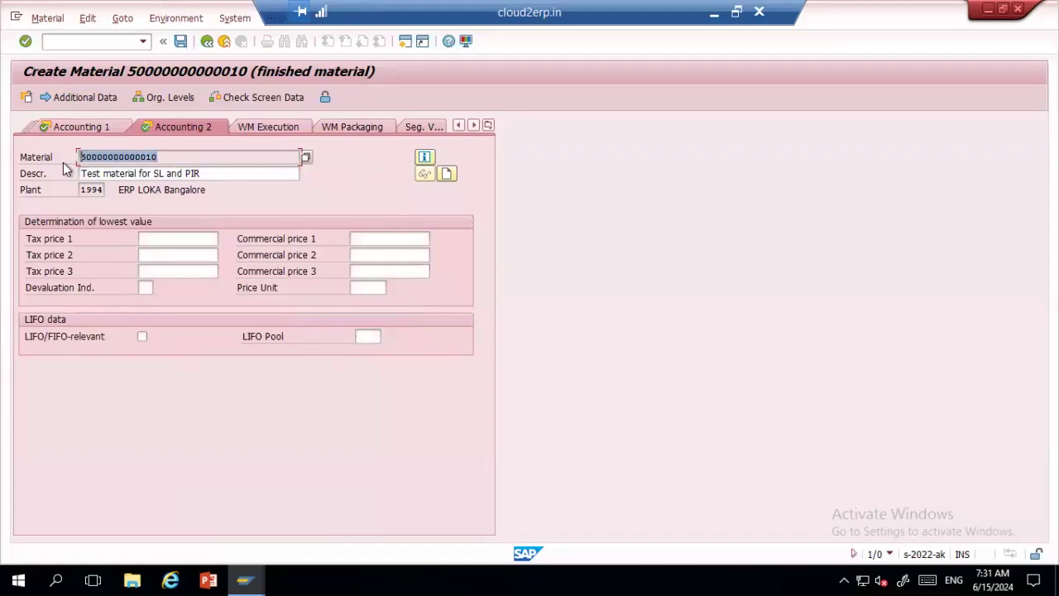
{"action": "key", "text": "ctrl+c"}
{"action": "left_click", "coordinate": [181, 41]}
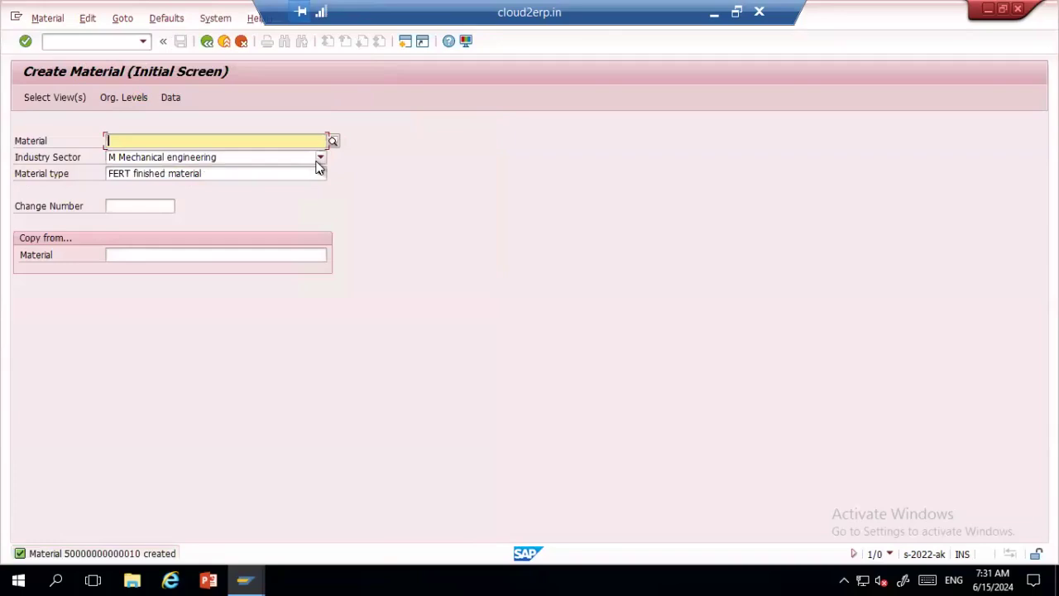
In a new Notepad document, paste the copied number labelled Material and add the lines "111 - Vendor" and "725 - Vendor"
{"action": "left_click", "coordinate": [60, 578]}
{"action": "type", "text": "not"}
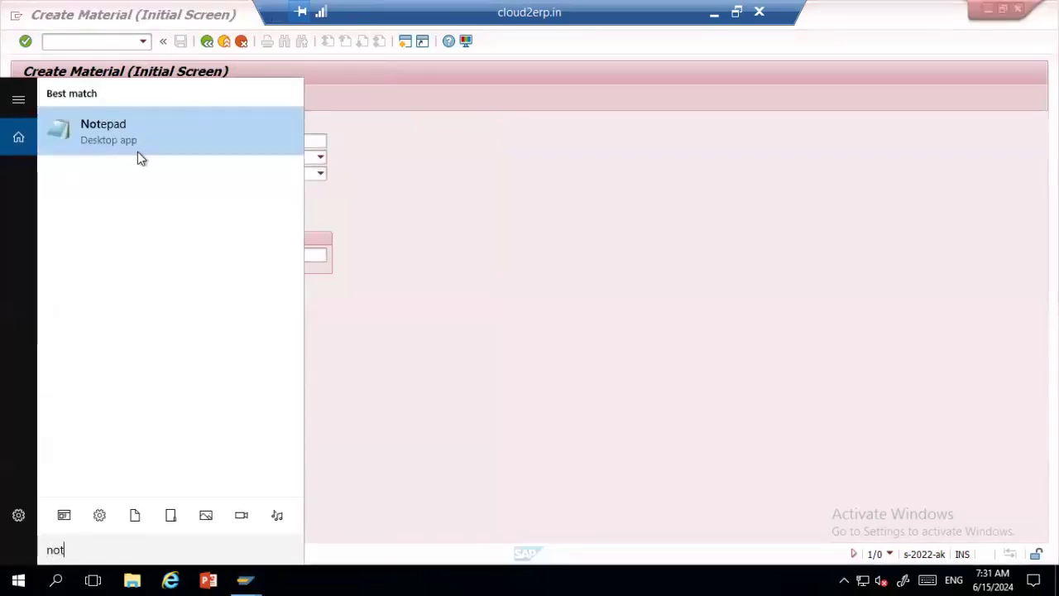
{"action": "left_click", "coordinate": [137, 152]}
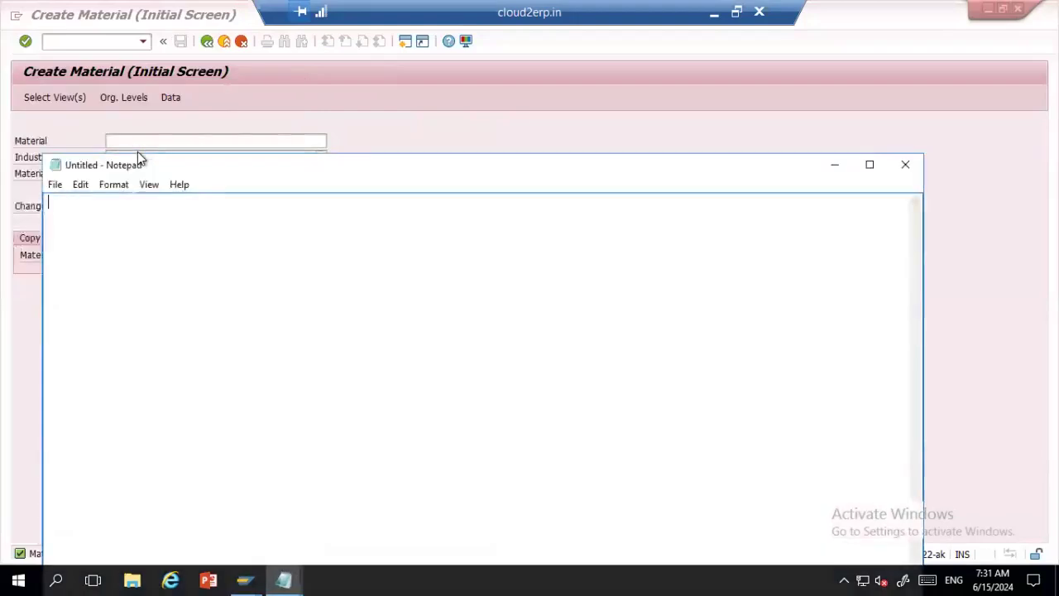
{"action": "key", "text": "ctrl+v"}
{"action": "type", "text": "- "}
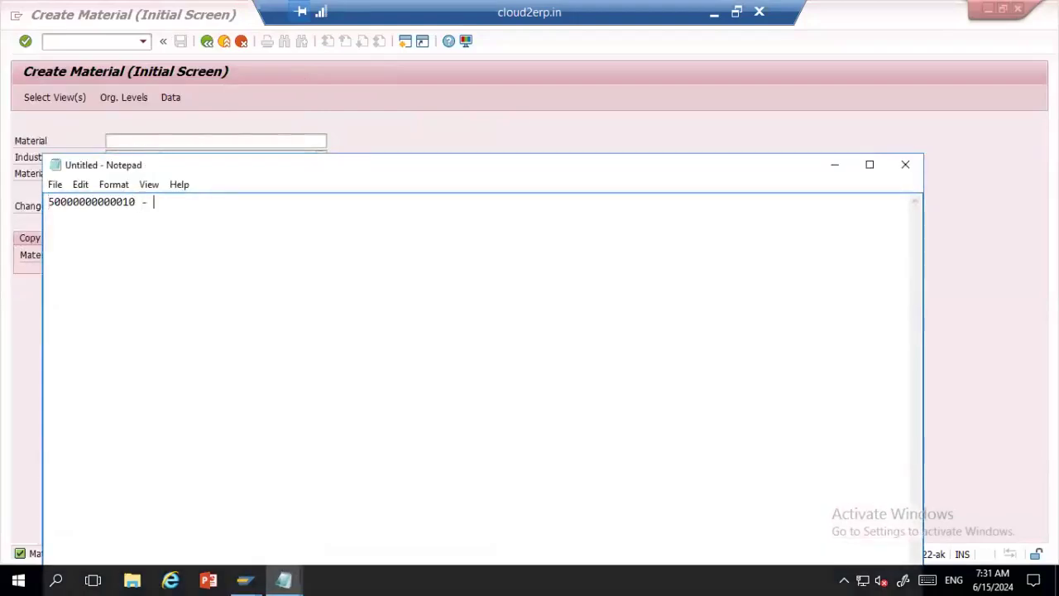
{"action": "type", "text": "Material"}
{"action": "key", "text": "Return"}
{"action": "type", "text": "111 - Vendor "}
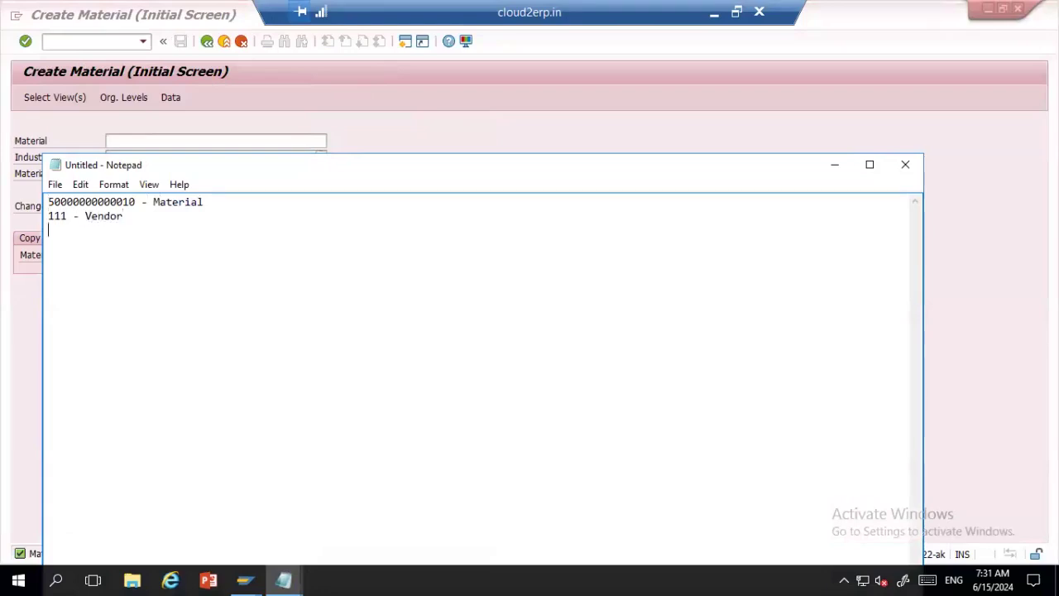
{"action": "type", "text": "725 - Vendor"}
Return to SAP, open transaction ME21N in a new session and hide the document overview
{"action": "left_click", "coordinate": [331, 98]}
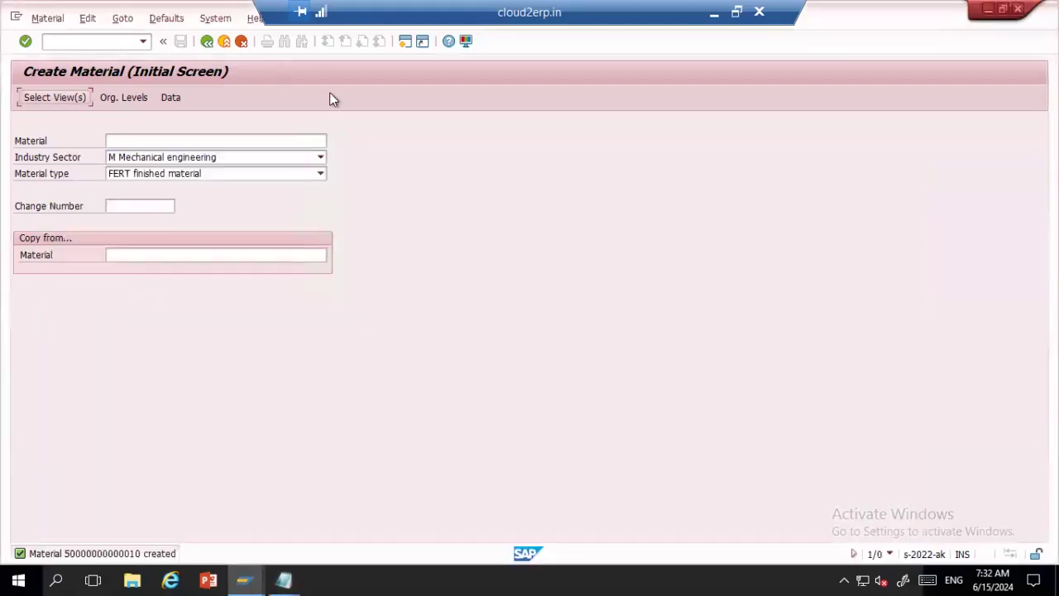
{"action": "left_click", "coordinate": [124, 43]}
{"action": "type", "text": "/"}
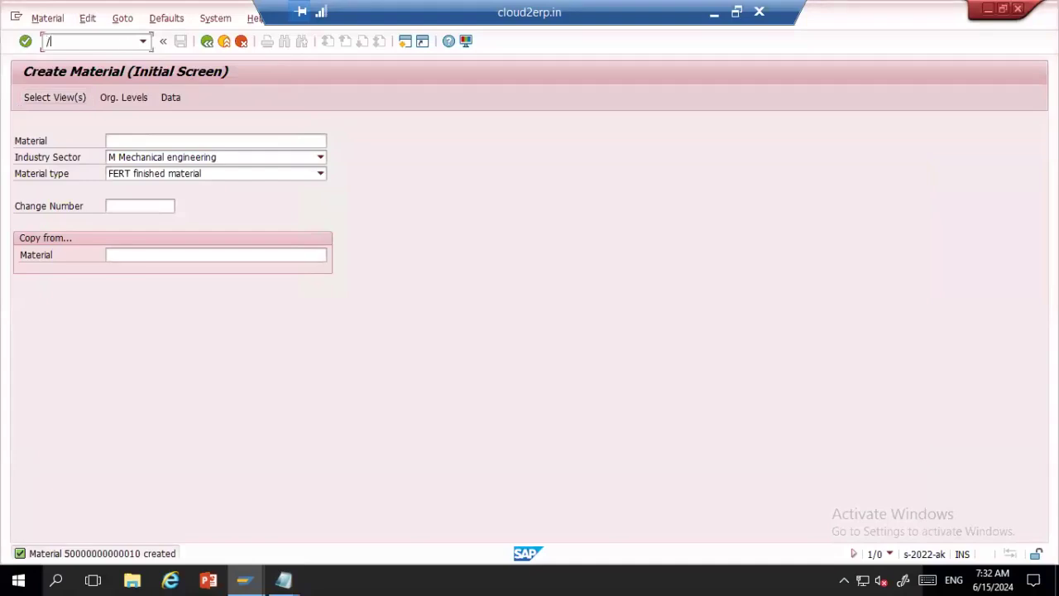
{"action": "type", "text": "ome21n"}
{"action": "key", "text": "Return"}
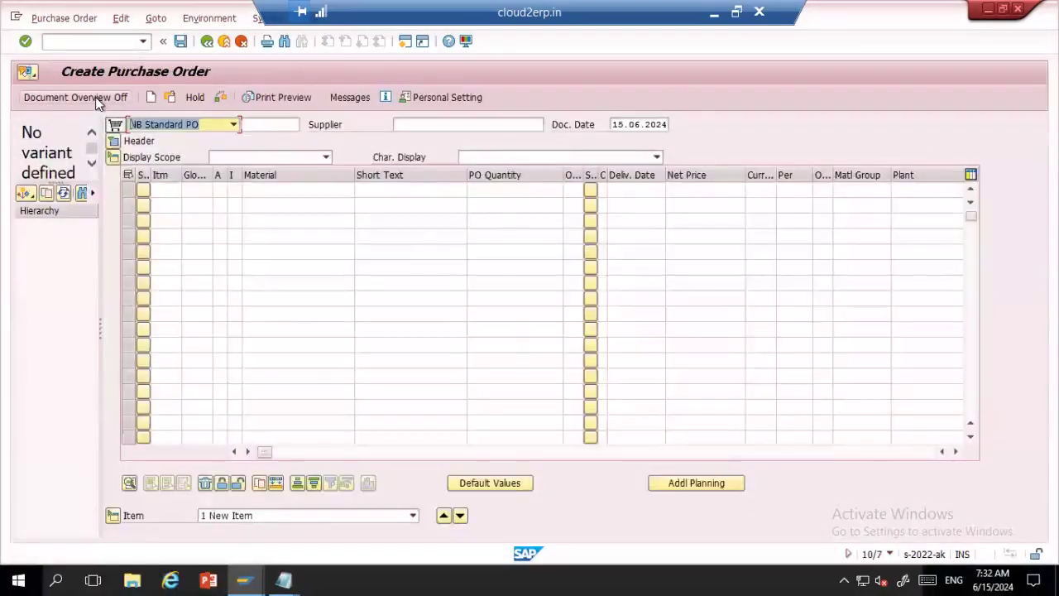
{"action": "left_click", "coordinate": [95, 96]}
Enter supplier 111 and the copied material number in the first item of the purchase order
{"action": "left_click", "coordinate": [323, 125]}
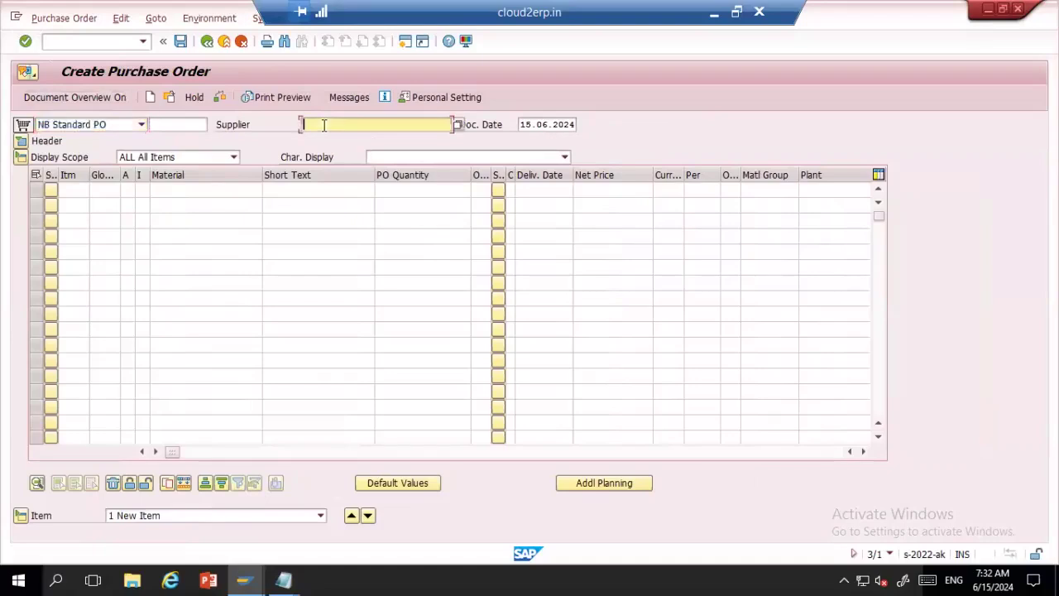
{"action": "type", "text": "111"}
{"action": "left_click", "coordinate": [173, 195]}
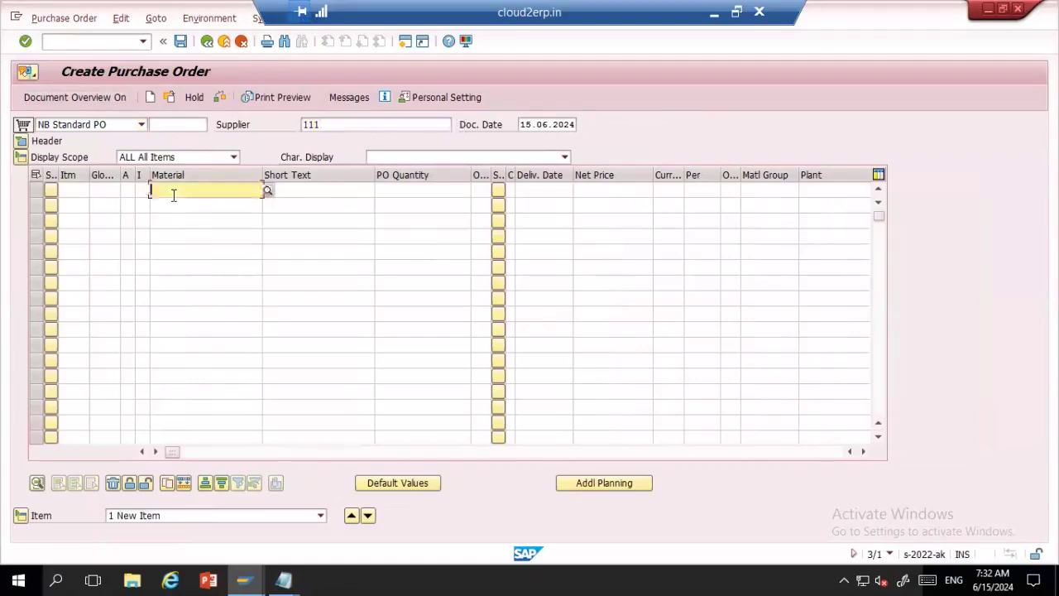
{"action": "key", "text": "ctrl+v"}
{"action": "key", "text": "Return"}
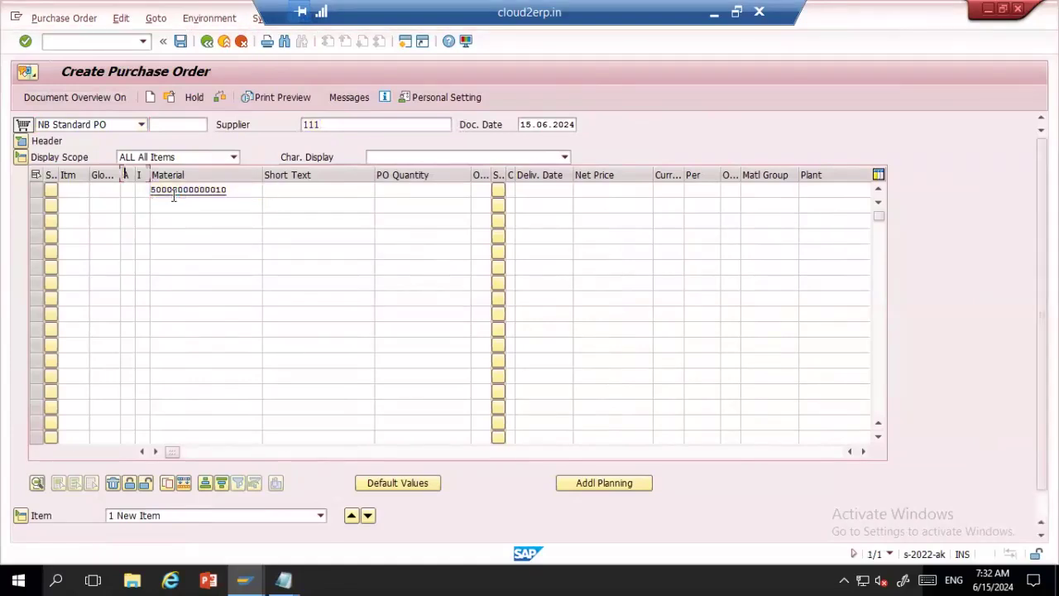
Set purchasing organization 1994 and purchasing group 999 for the purchase order, choosing ordering address 111
{"action": "key", "text": "Down"}
{"action": "key", "text": "Down"}
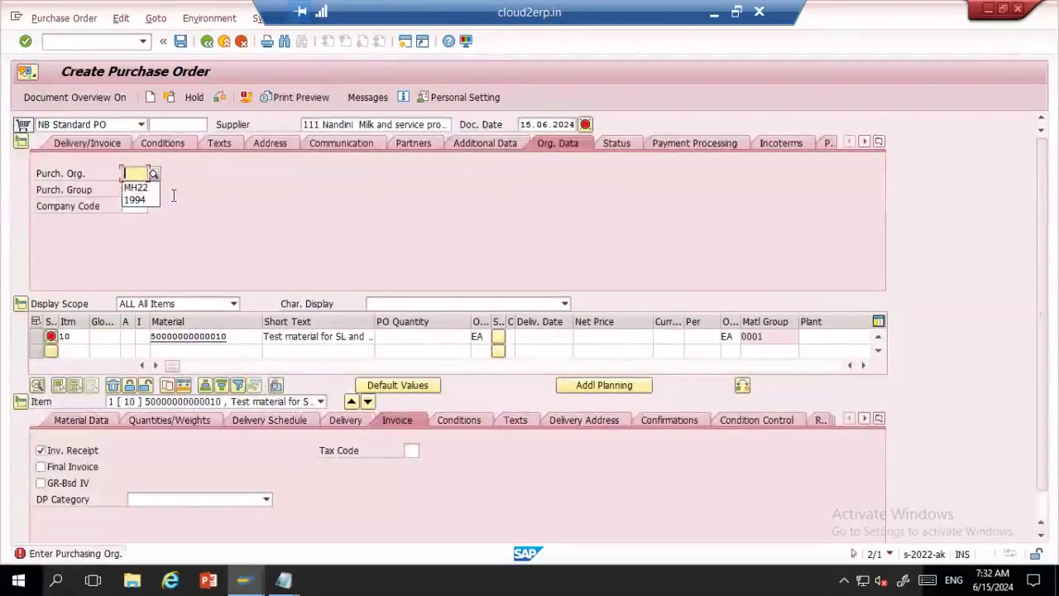
{"action": "key", "text": "Return"}
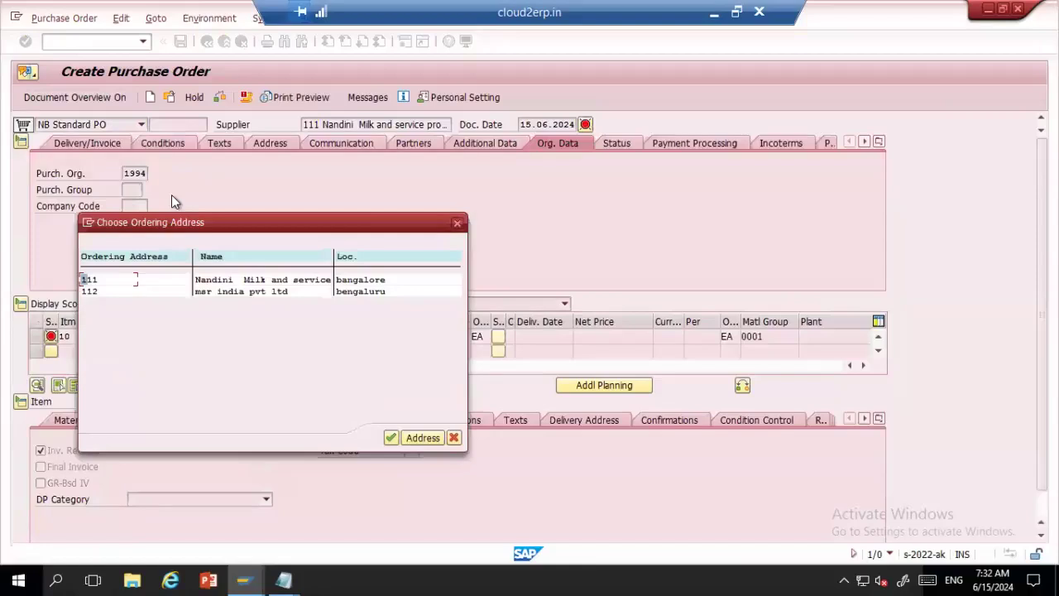
{"action": "double_click", "coordinate": [91, 282]}
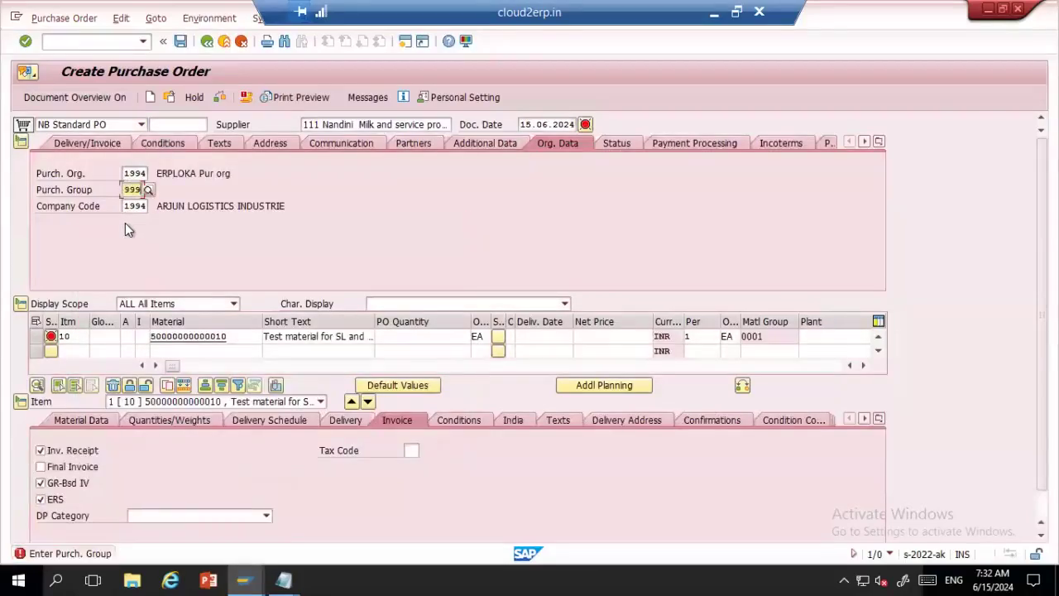
{"action": "key", "text": "Down"}
{"action": "key", "text": "Return"}
Set plant 1994 and a purchase order quantity of 1 for item 10
{"action": "key", "text": "Down"}
{"action": "key", "text": "Down"}
{"action": "key", "text": "Return"}
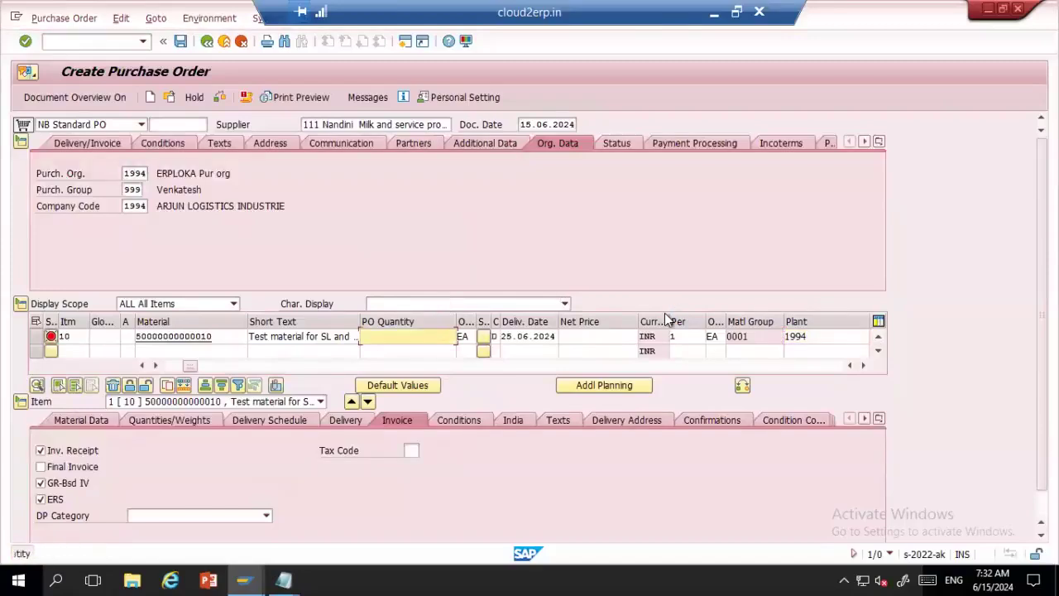
{"action": "key", "text": "Down"}
{"action": "key", "text": "Down"}
{"action": "key", "text": "Down"}
{"action": "key", "text": "Return"}
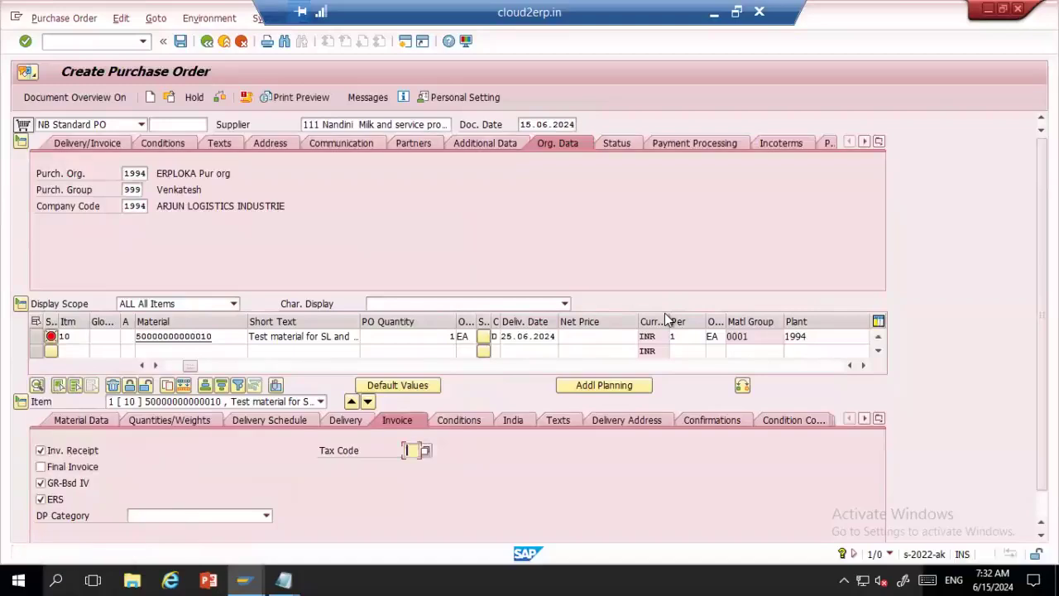
Disable ERS in the item's invoice data and set its net price to 100
{"action": "key", "text": "Down"}
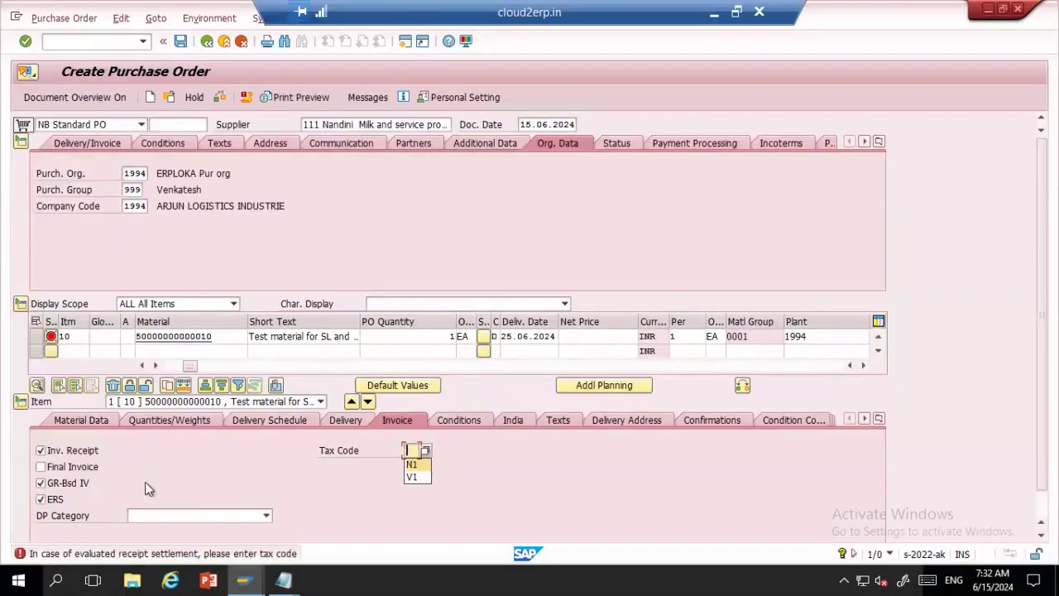
{"action": "left_click", "coordinate": [41, 499]}
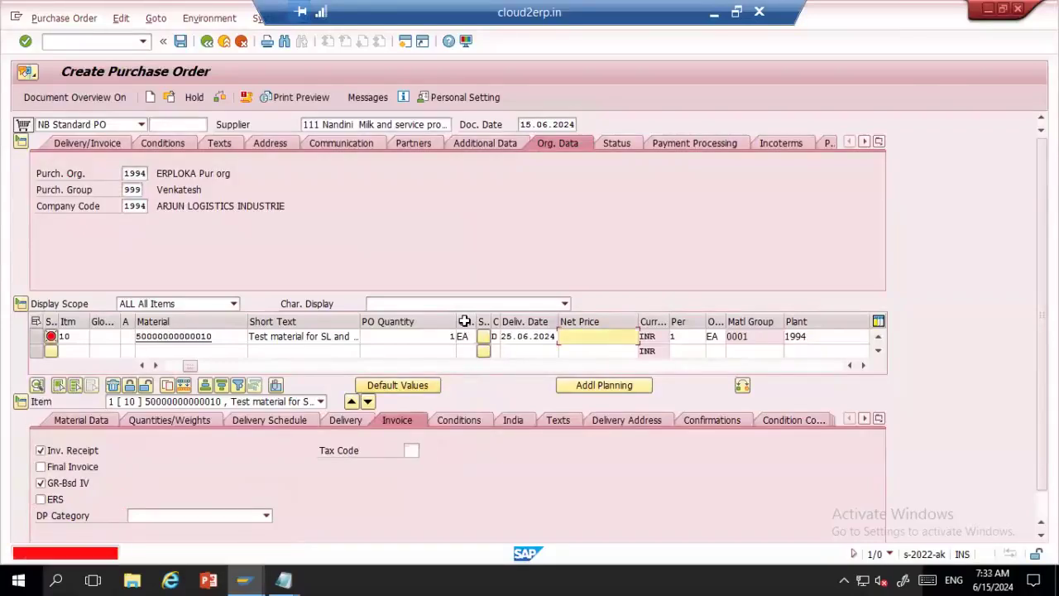
{"action": "type", "text": "100"}
{"action": "key", "text": "Return"}
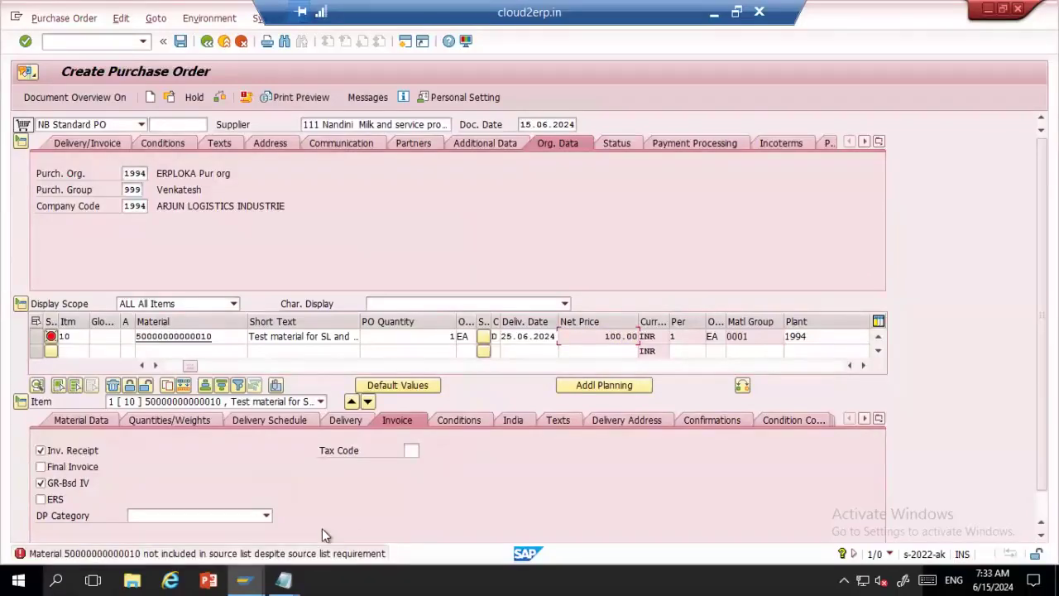
Examine the detailed explanation of the purchase order's error message and close it
{"action": "double_click", "coordinate": [266, 553]}
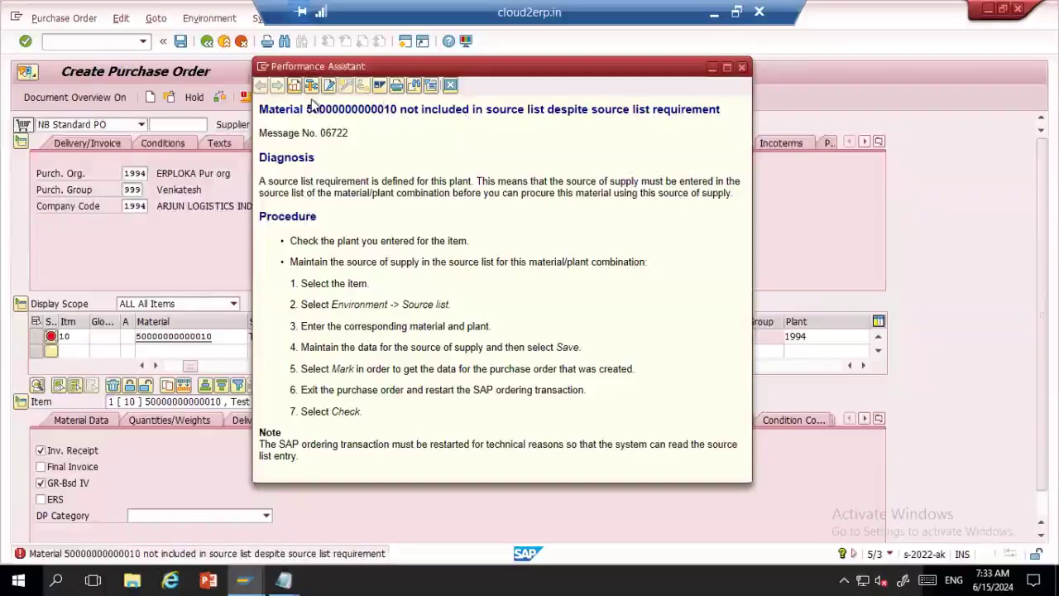
{"action": "left_click_drag", "start_coordinate": [260, 109], "coordinate": [545, 110]}
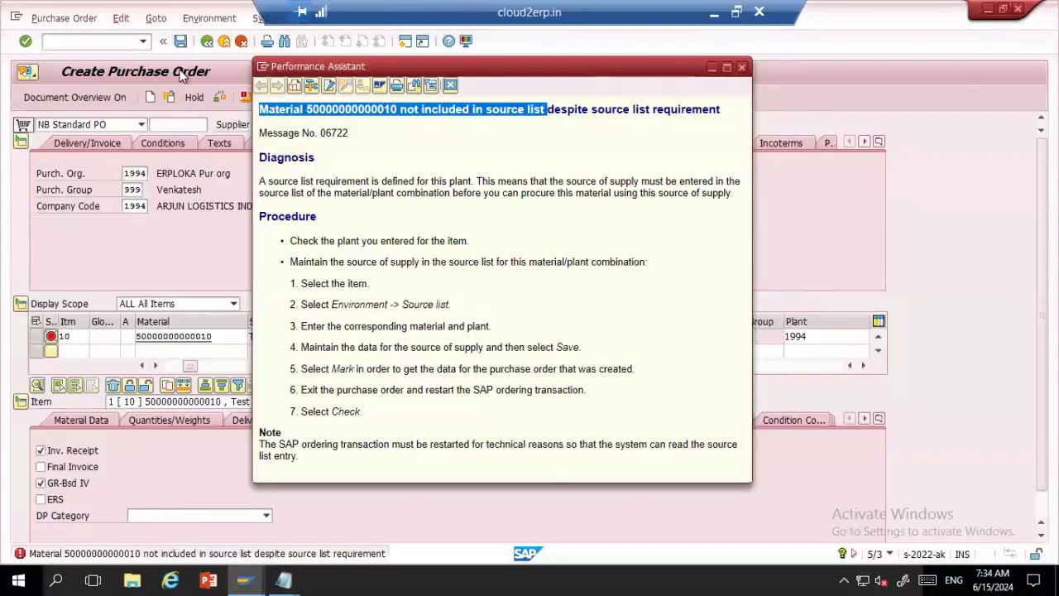
{"action": "left_click", "coordinate": [263, 68]}
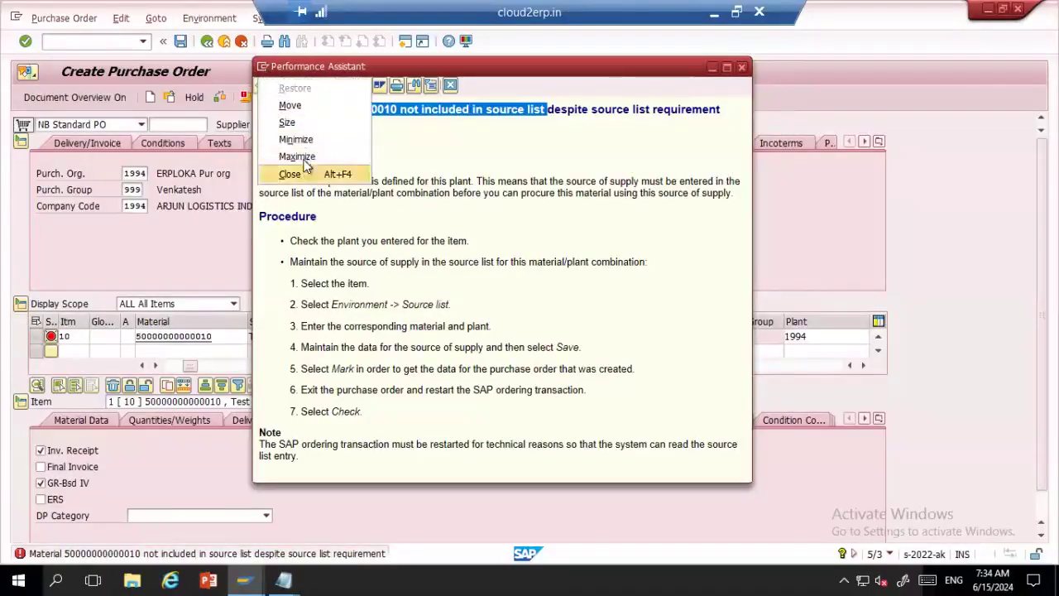
{"action": "left_click", "coordinate": [410, 152]}
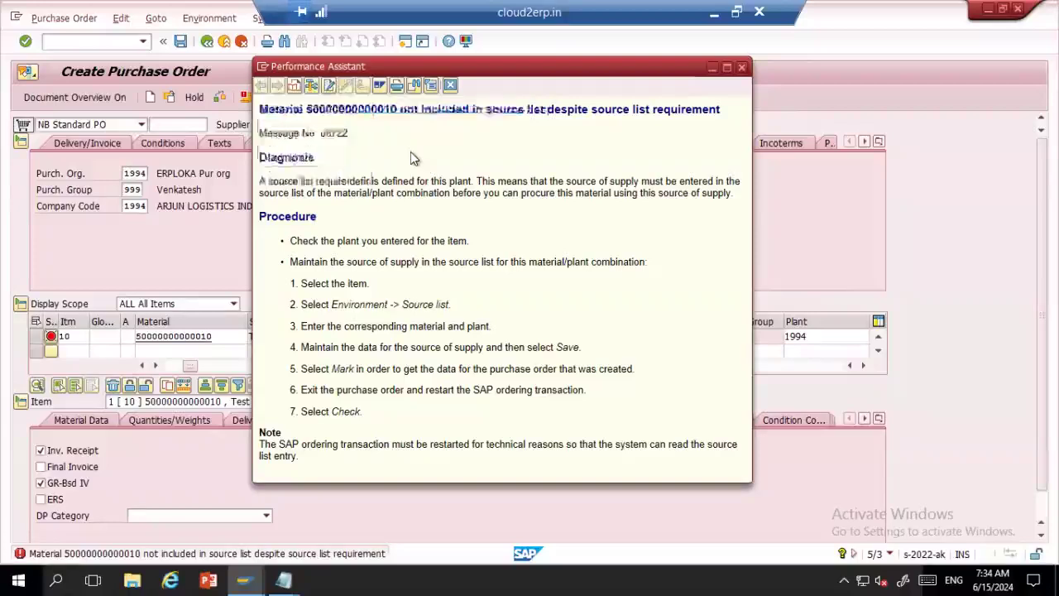
{"action": "left_click", "coordinate": [449, 86]}
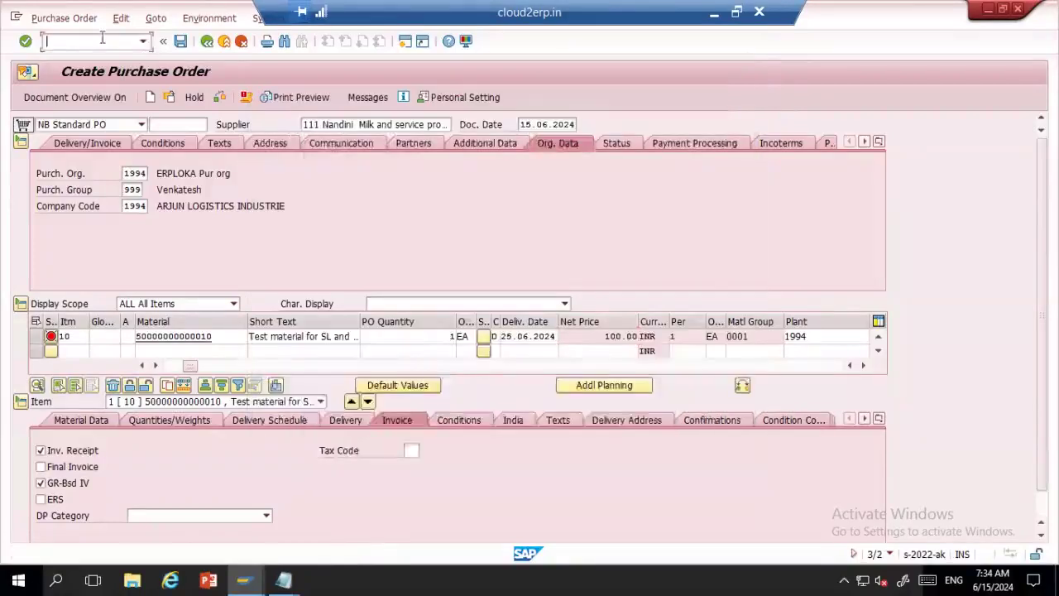
Open transaction ME01 in a new session to maintain the source list
{"action": "type", "text": "/ome0"}
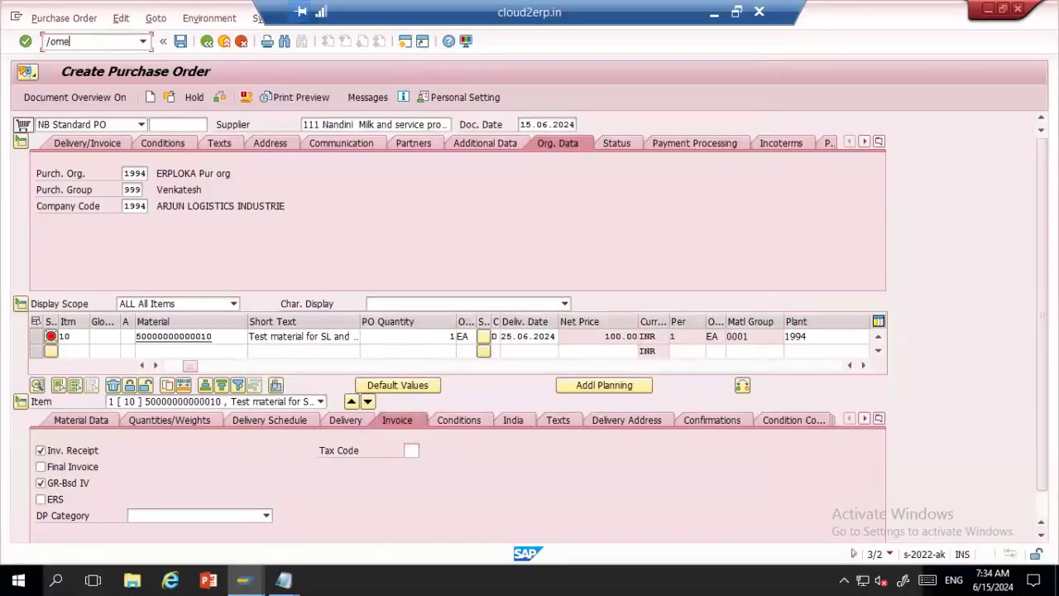
{"action": "type", "text": "1"}
{"action": "key", "text": "Return"}
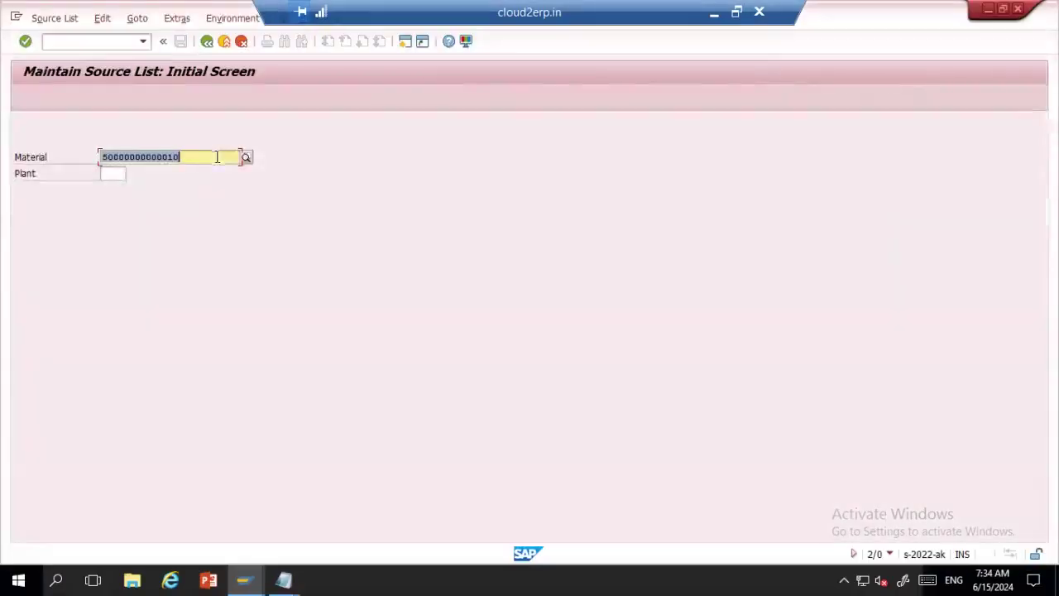
{"action": "left_click", "coordinate": [118, 174]}
{"action": "type", "text": "1934"}
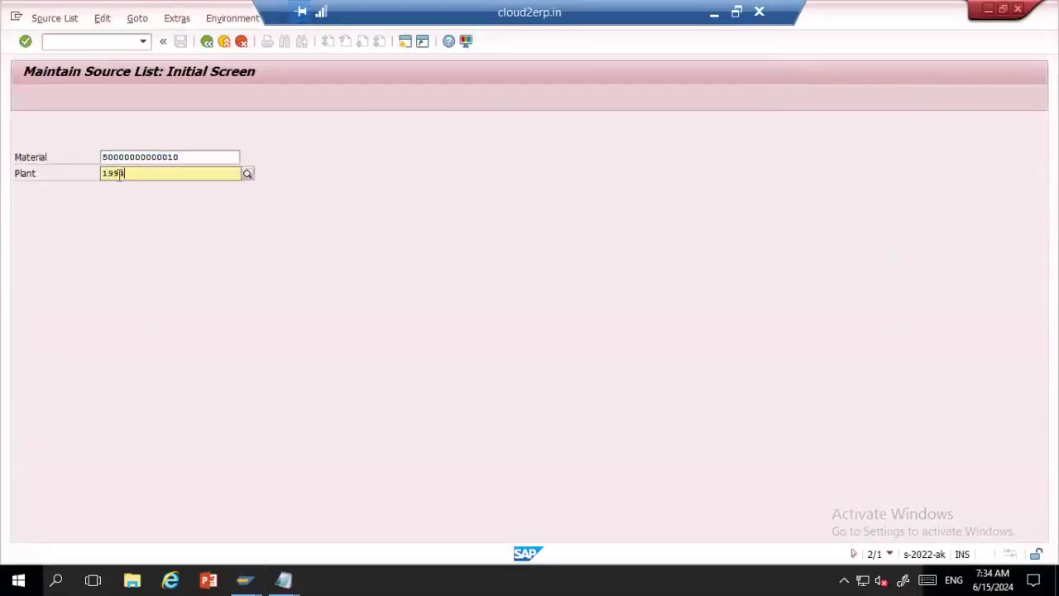
{"action": "key", "text": "Return"}
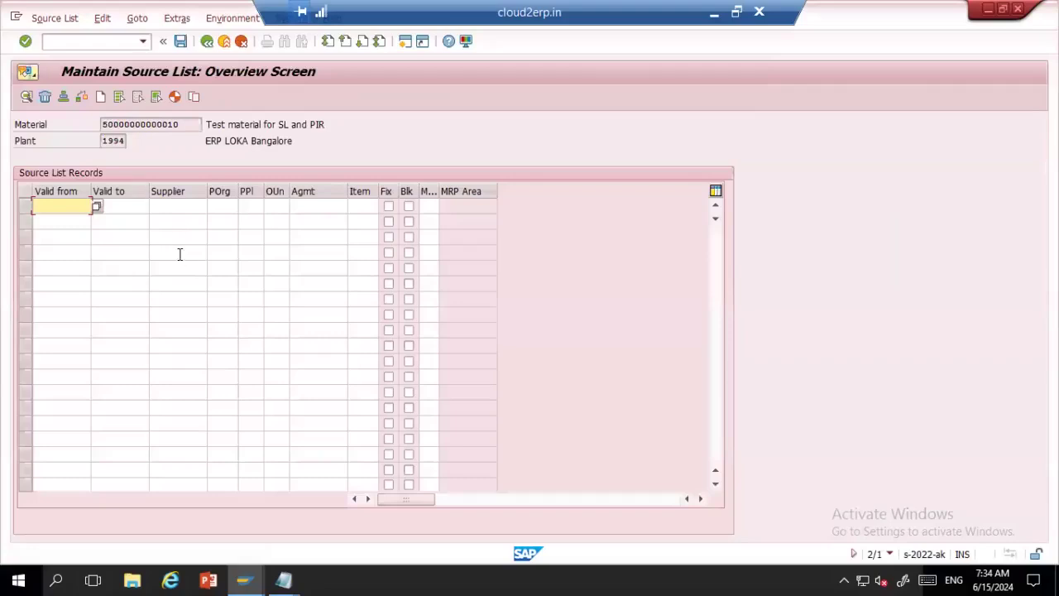
Set the first source list record's validity from 14.06.2024 to 19.09.2024
{"action": "left_click", "coordinate": [126, 206]}
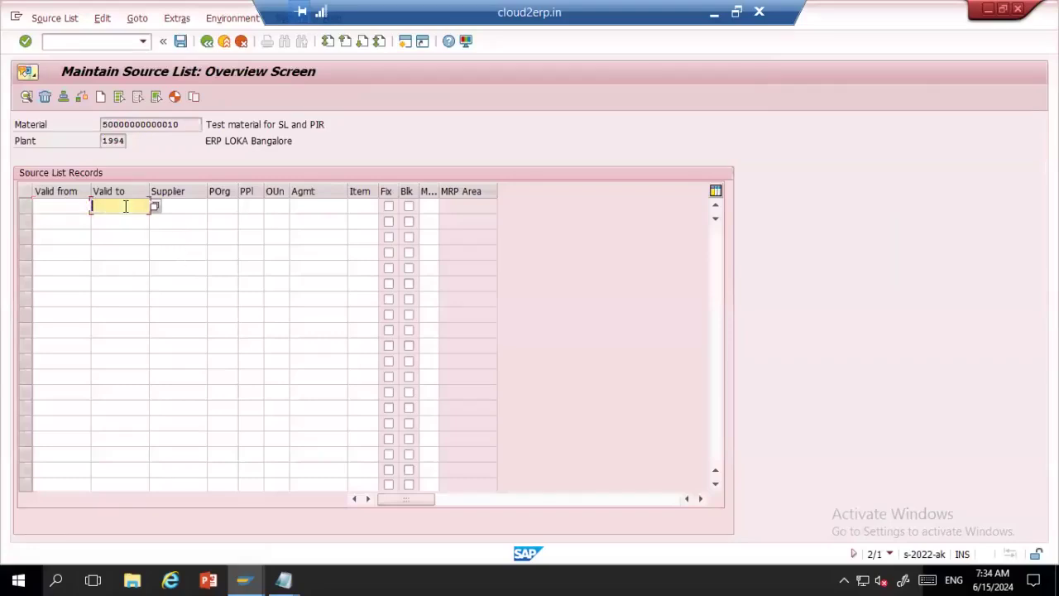
{"action": "left_click", "coordinate": [83, 206]}
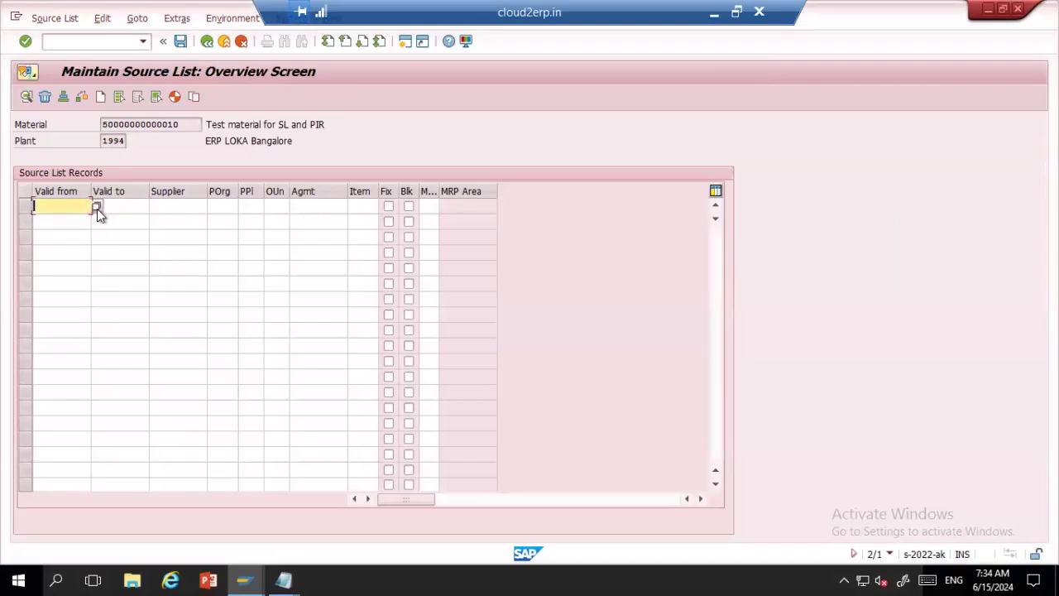
{"action": "left_click", "coordinate": [98, 208]}
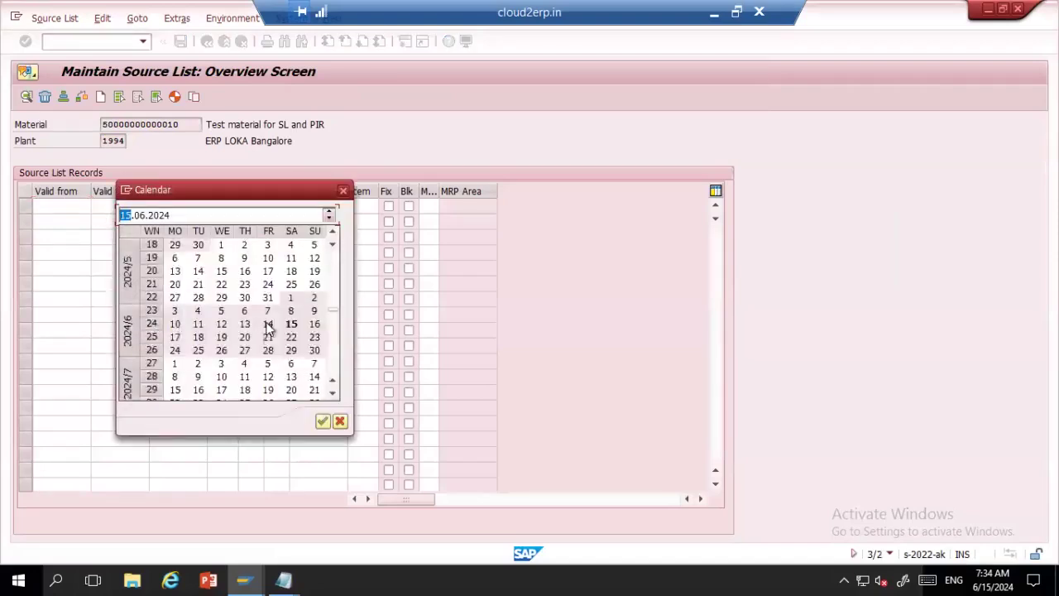
{"action": "double_click", "coordinate": [268, 325]}
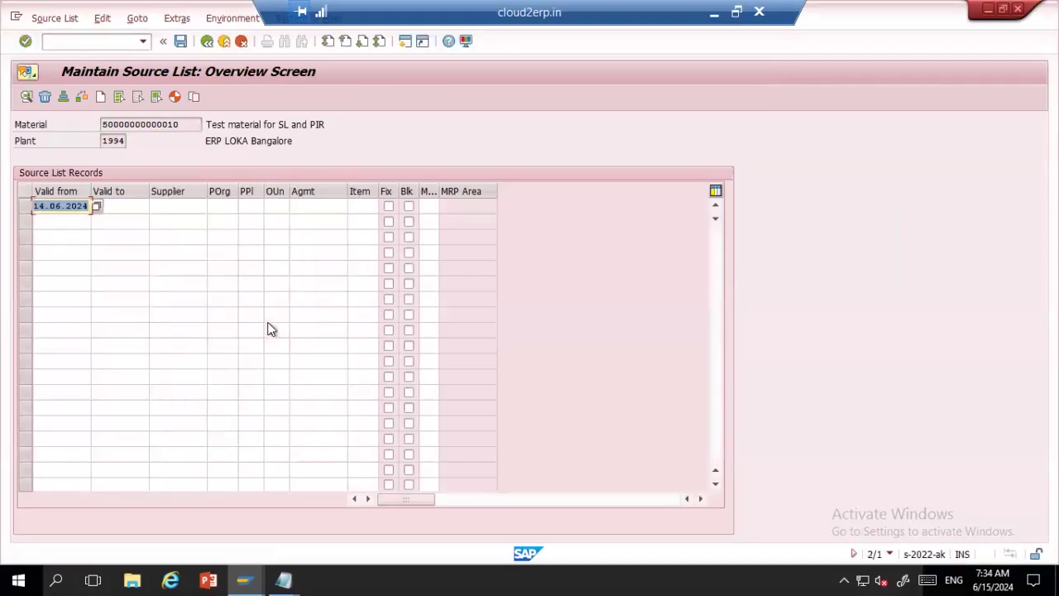
{"action": "left_click", "coordinate": [121, 204]}
{"action": "left_click", "coordinate": [151, 210]}
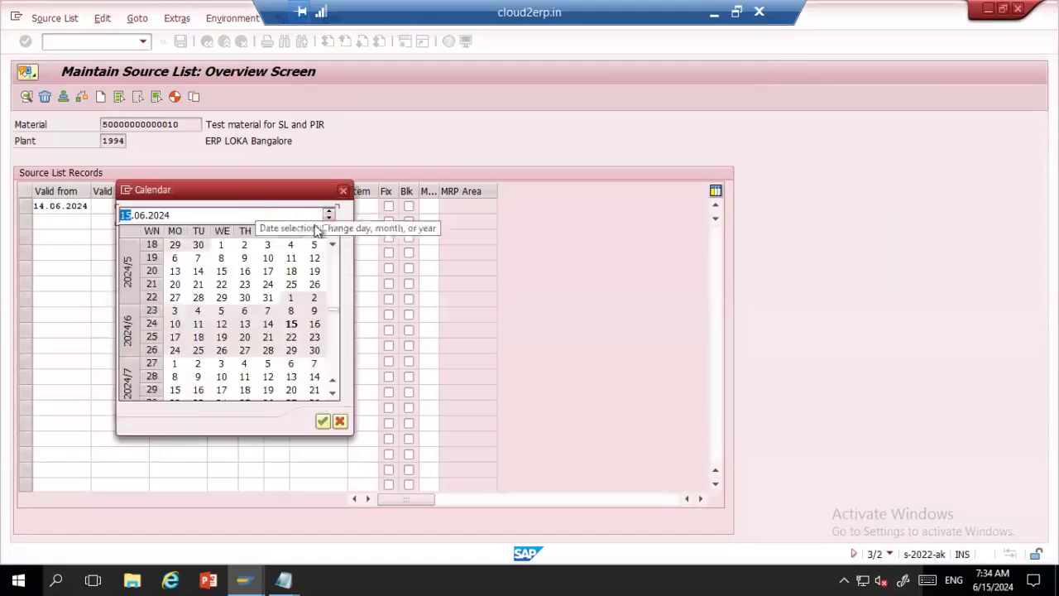
{"action": "left_click", "coordinate": [328, 218]}
{"action": "left_click", "coordinate": [328, 217]}
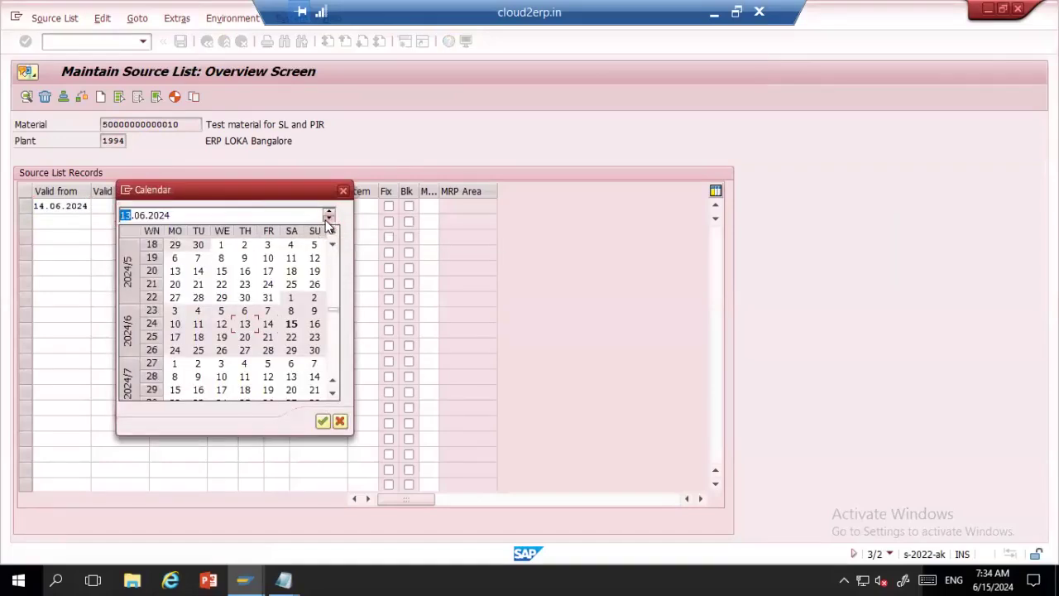
{"action": "left_click", "coordinate": [328, 218]}
{"action": "left_click", "coordinate": [332, 329]}
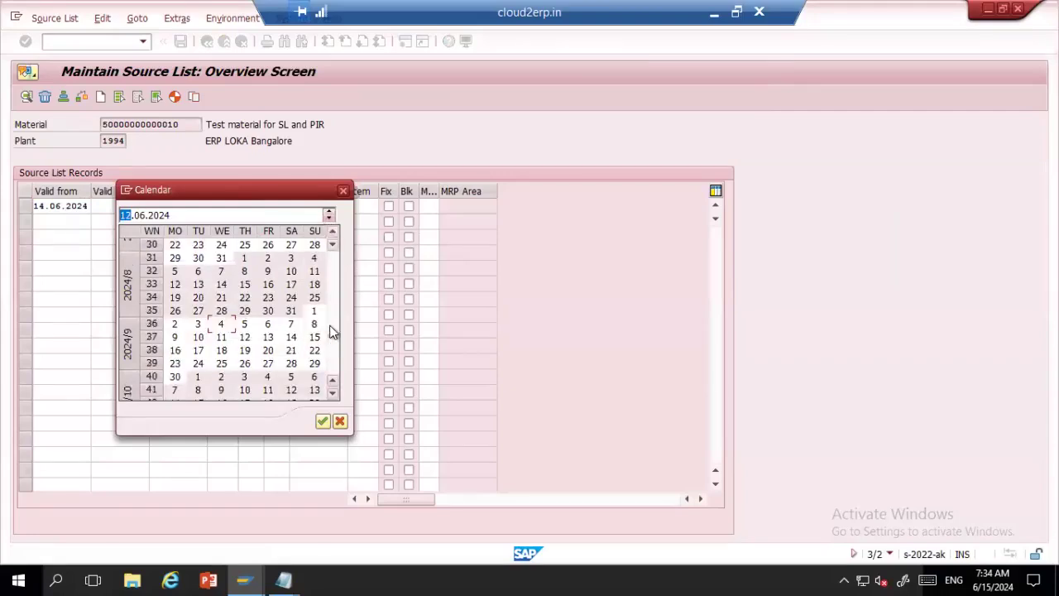
{"action": "double_click", "coordinate": [245, 350]}
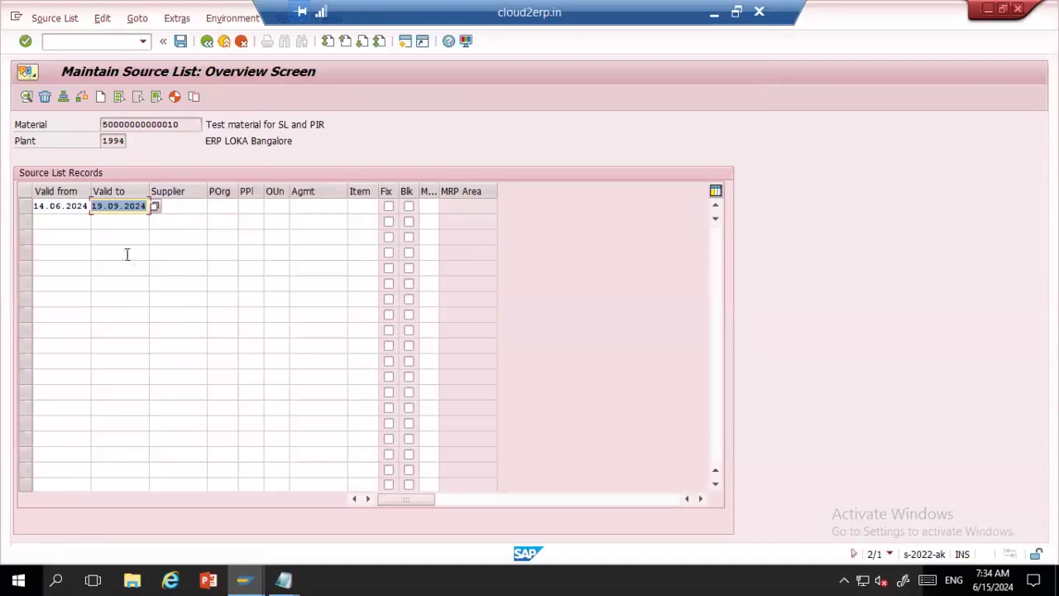
Assign supplier 111 and purchasing organization 1994 to the record and save the source list
{"action": "left_click", "coordinate": [169, 205]}
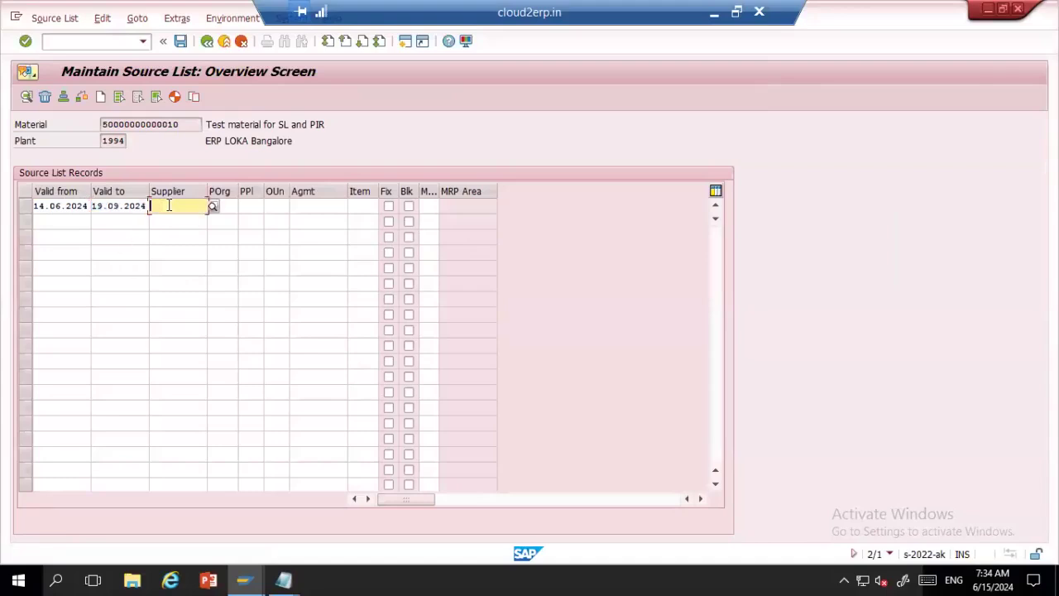
{"action": "type", "text": "111"}
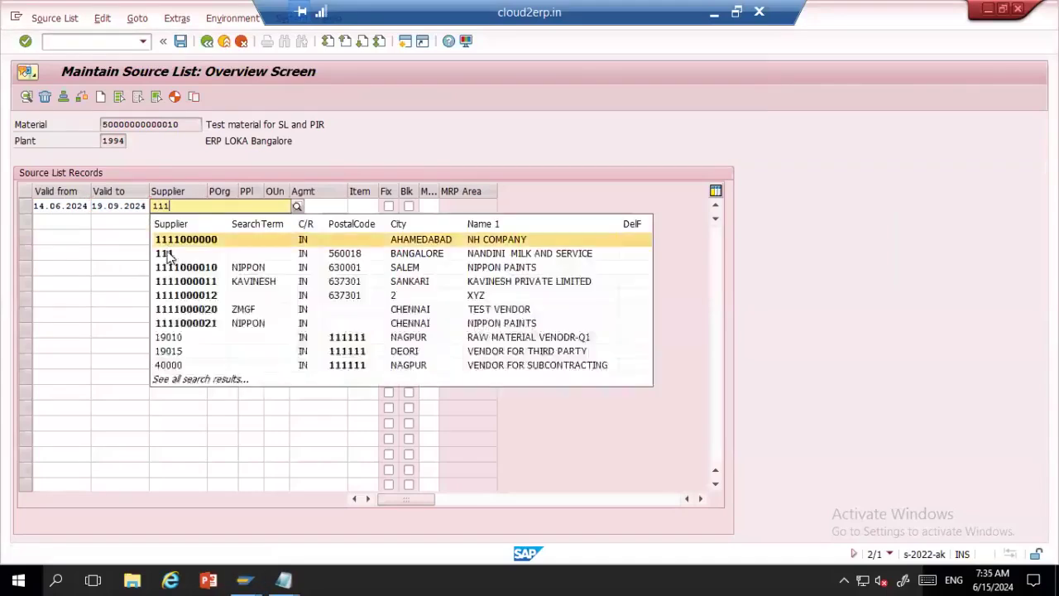
{"action": "left_click", "coordinate": [167, 251]}
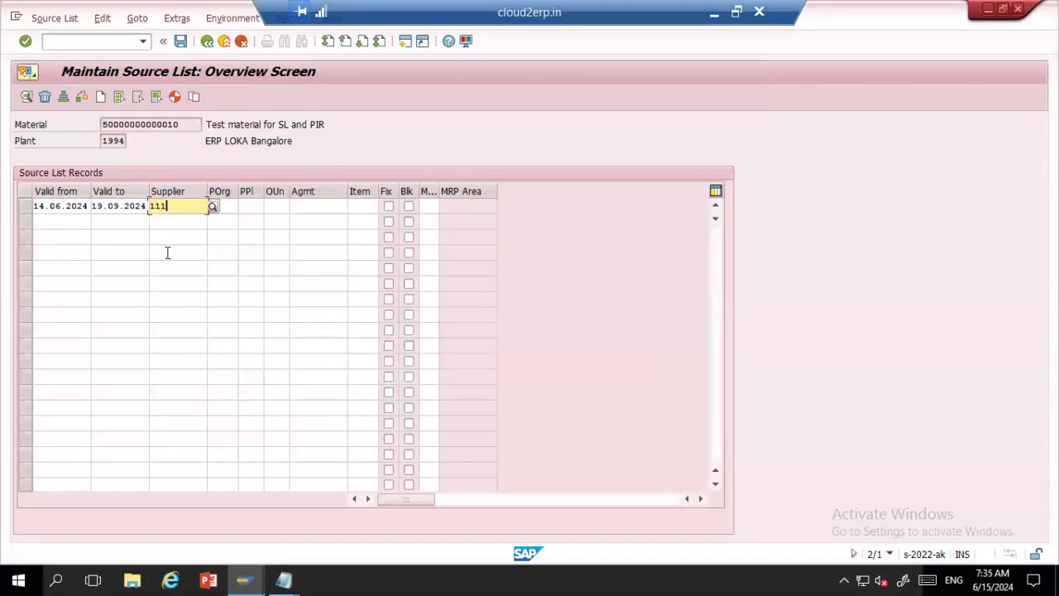
{"action": "left_click", "coordinate": [227, 206]}
{"action": "type", "text": "1994"}
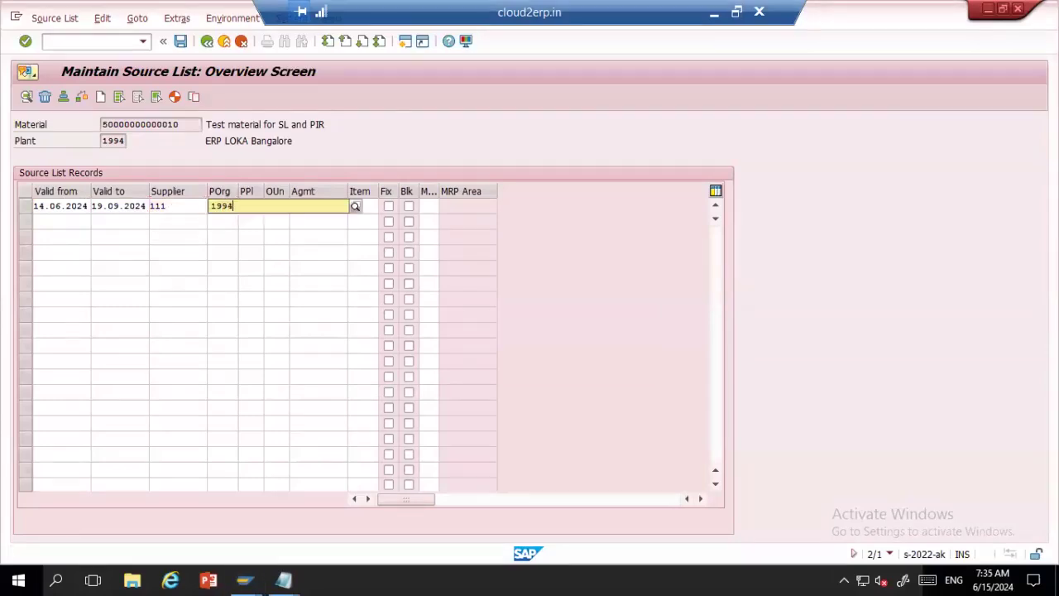
{"action": "key", "text": "Return"}
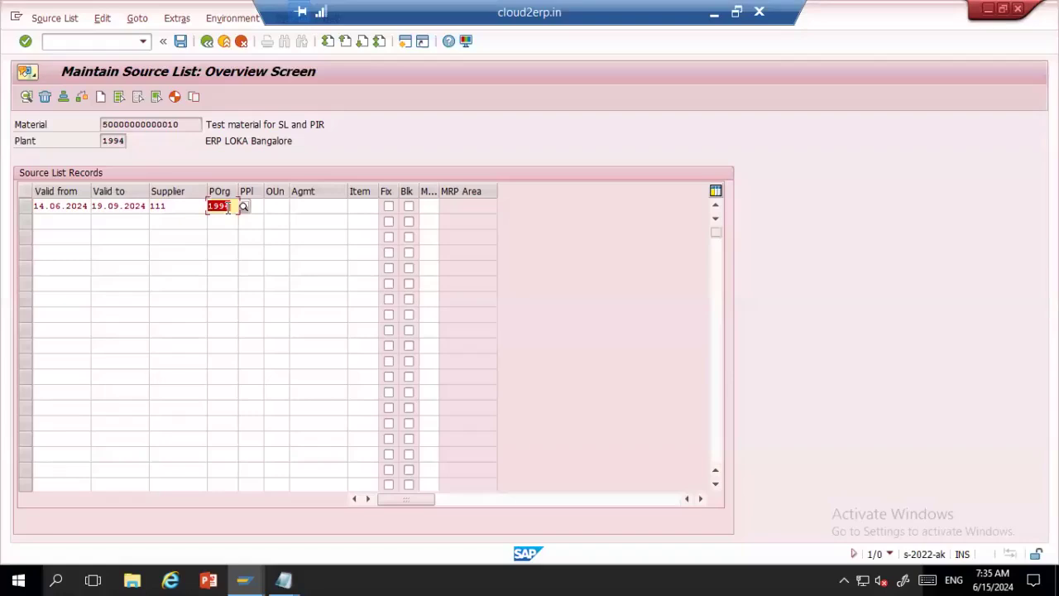
{"action": "left_click", "coordinate": [180, 42]}
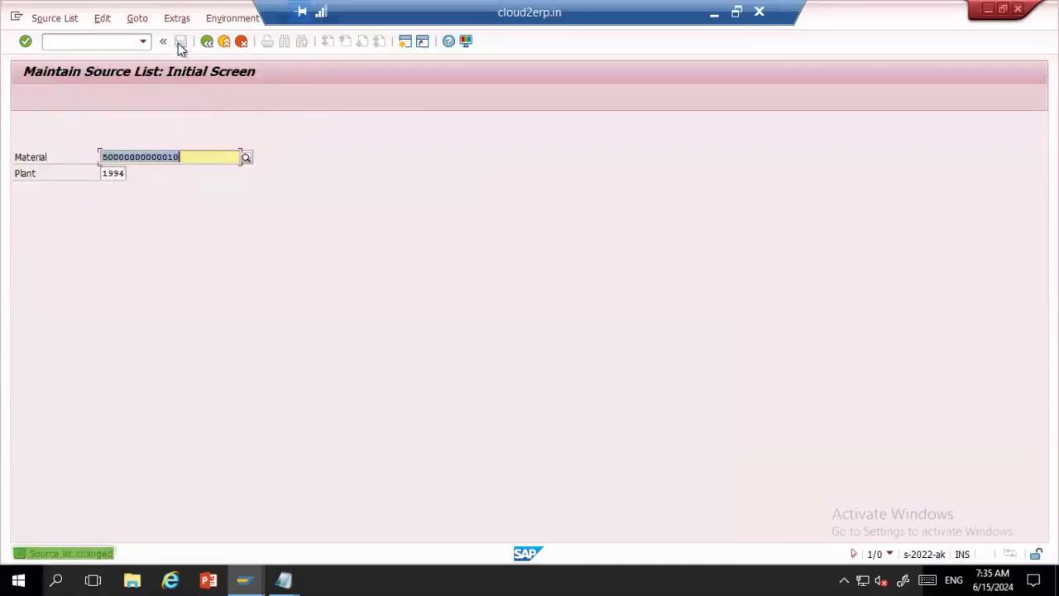
Return to the open purchase order, discard it without saving, and start a new one
{"action": "key", "text": "alt+Tab"}
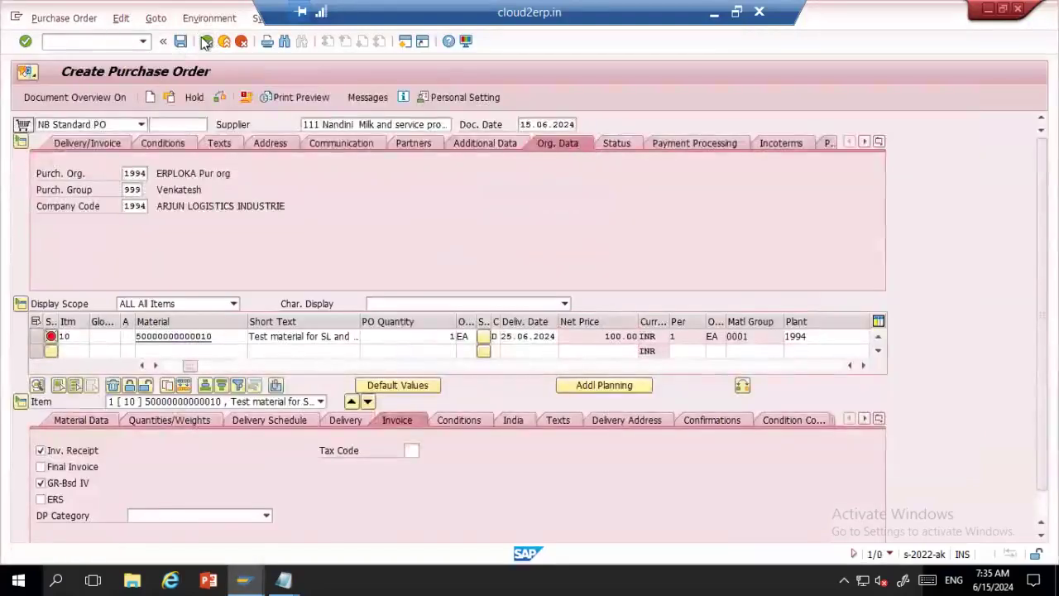
{"action": "left_click", "coordinate": [207, 41]}
{"action": "left_click", "coordinate": [275, 281]}
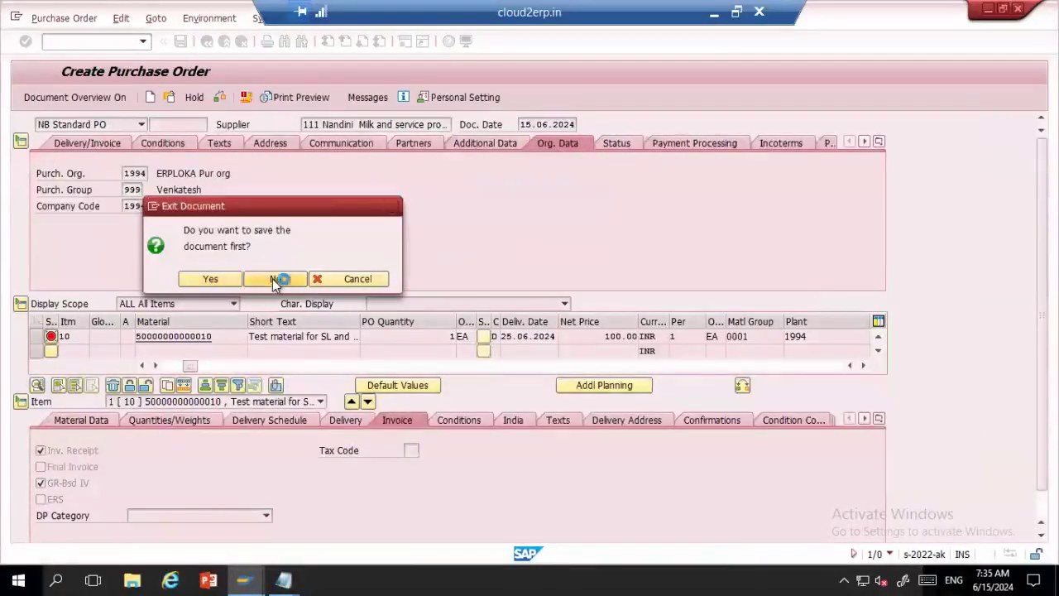
{"action": "type", "text": "me2"}
{"action": "key", "text": "Return"}
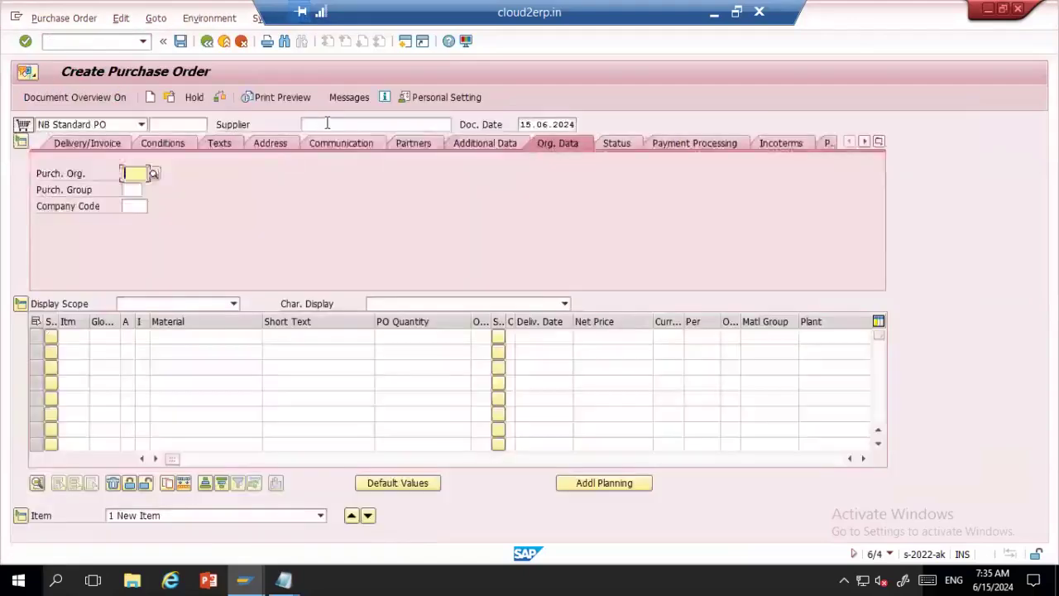
Enter supplier 111 with purchasing group 999 in the purchase order header, dismissing the ordering address choice
{"action": "left_click", "coordinate": [327, 123]}
{"action": "type", "text": "111"}
{"action": "key", "text": "Return"}
{"action": "key", "text": "Down"}
{"action": "key", "text": "Return"}
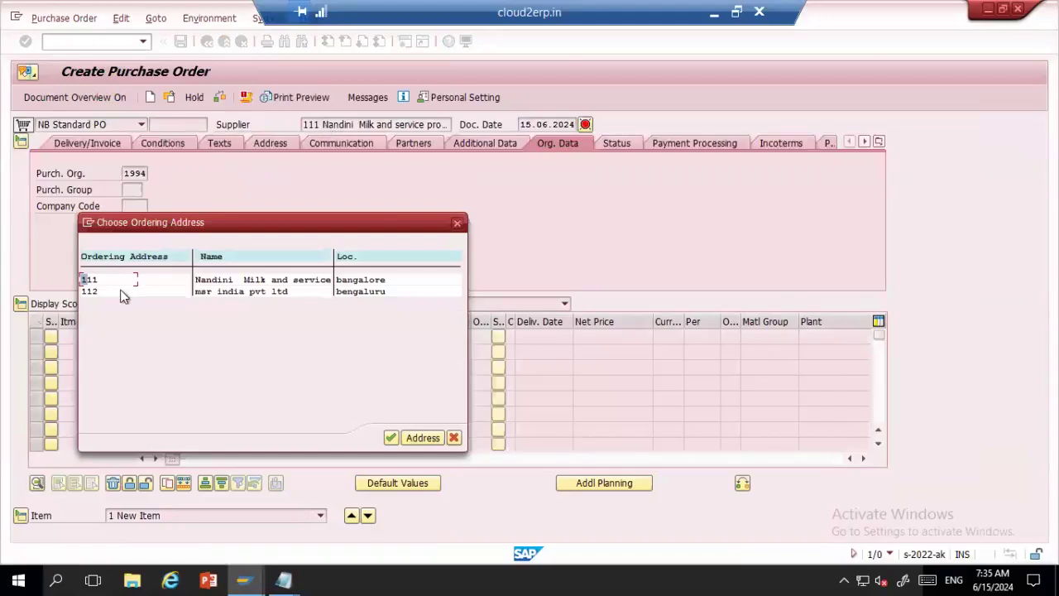
{"action": "left_click", "coordinate": [457, 222]}
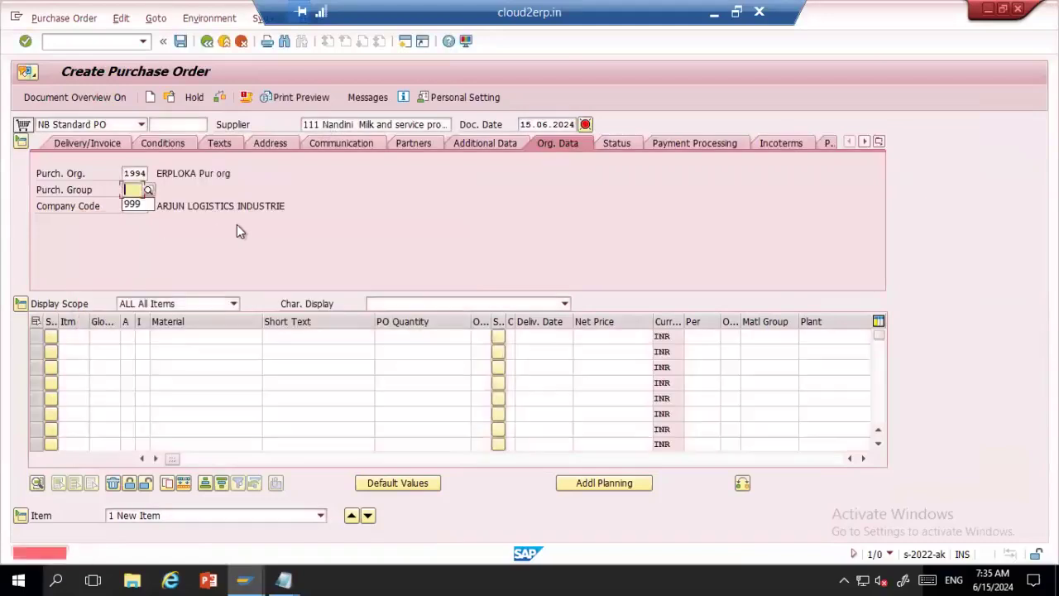
{"action": "key", "text": "Down"}
{"action": "key", "text": "Return"}
{"action": "left_click", "coordinate": [179, 333]}
{"action": "key", "text": "Down"}
{"action": "key", "text": "Return"}
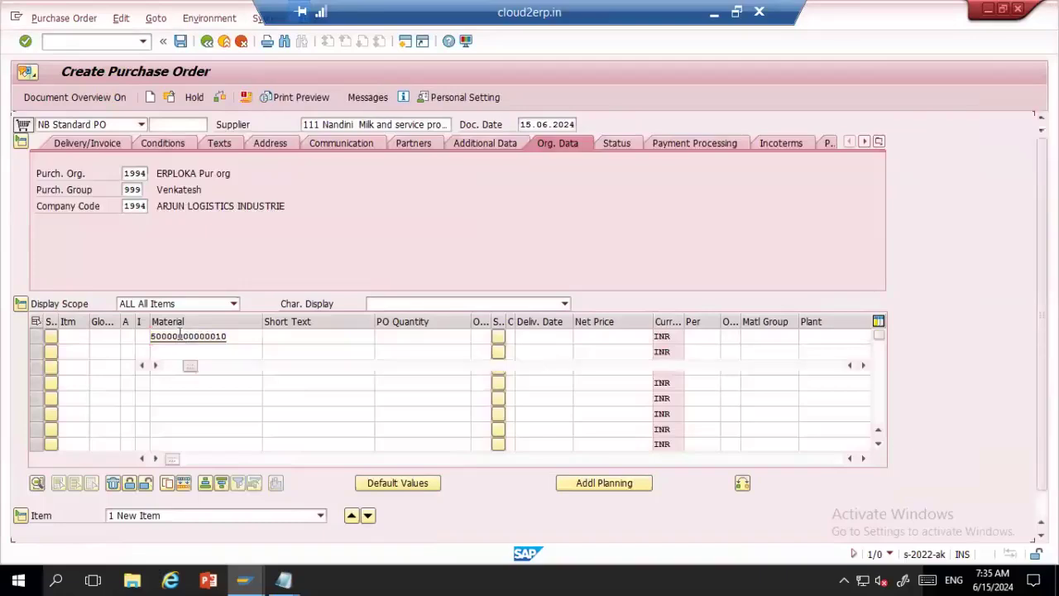
{"action": "key", "text": "Down"}
{"action": "key", "text": "Down"}
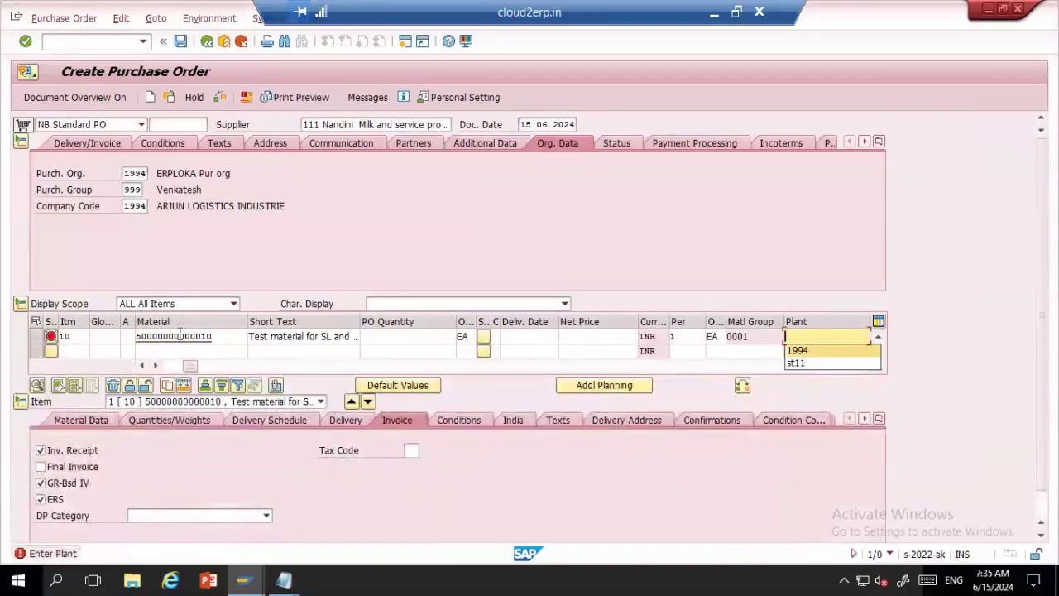
{"action": "key", "text": "Return"}
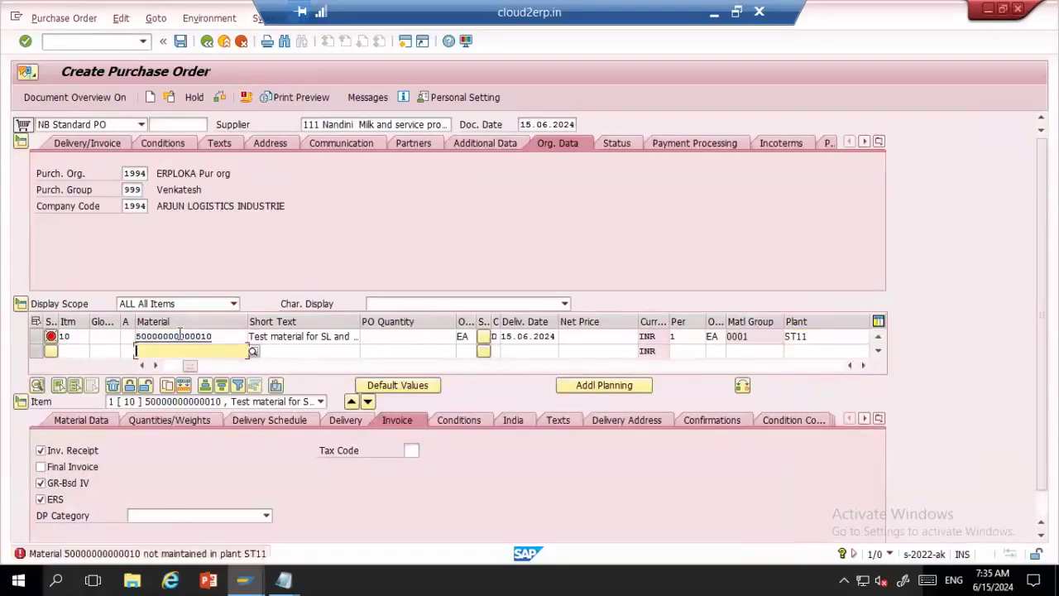
Set the plant of item 10 to 1994
{"action": "left_click", "coordinate": [830, 335]}
{"action": "key", "text": "BackSpace"}
{"action": "key", "text": "BackSpace"}
{"action": "key", "text": "BackSpace"}
{"action": "key", "text": "BackSpace"}
{"action": "key", "text": "Down"}
{"action": "key", "text": "Down"}
{"action": "key", "text": "Return"}
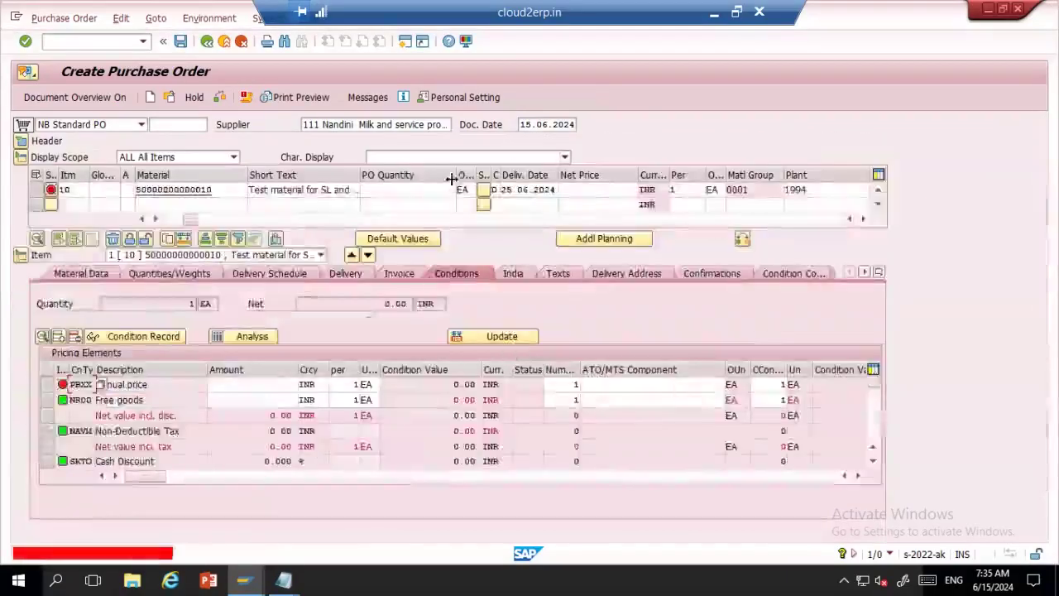
Set item 10's purchase order quantity to 1 and its net price to 100
{"action": "left_click", "coordinate": [439, 189]}
{"action": "key", "text": "BackSpace"}
{"action": "key", "text": "Return"}
{"action": "left_click", "coordinate": [575, 189]}
{"action": "key", "text": "Down"}
{"action": "key", "text": "Return"}
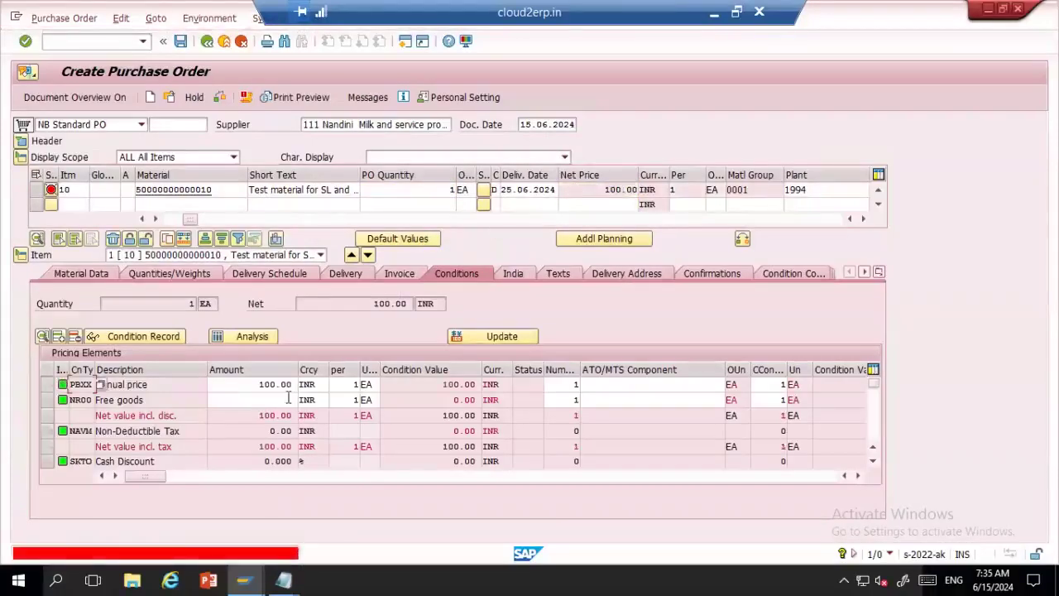
Disable ERS in the item's invoice data and run a check on the purchase order
{"action": "key", "text": "Return"}
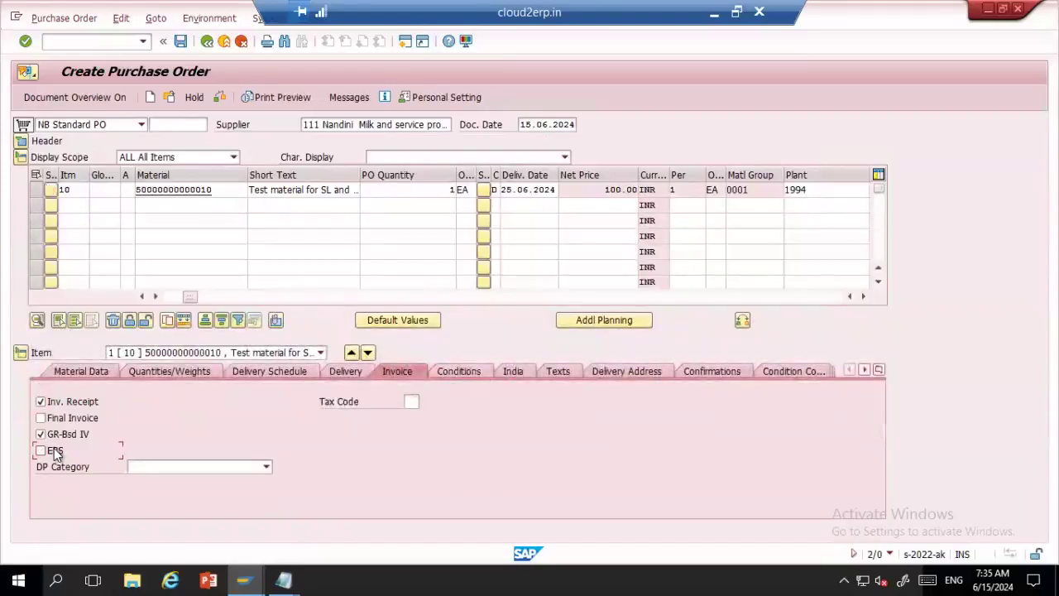
{"action": "left_click", "coordinate": [220, 98]}
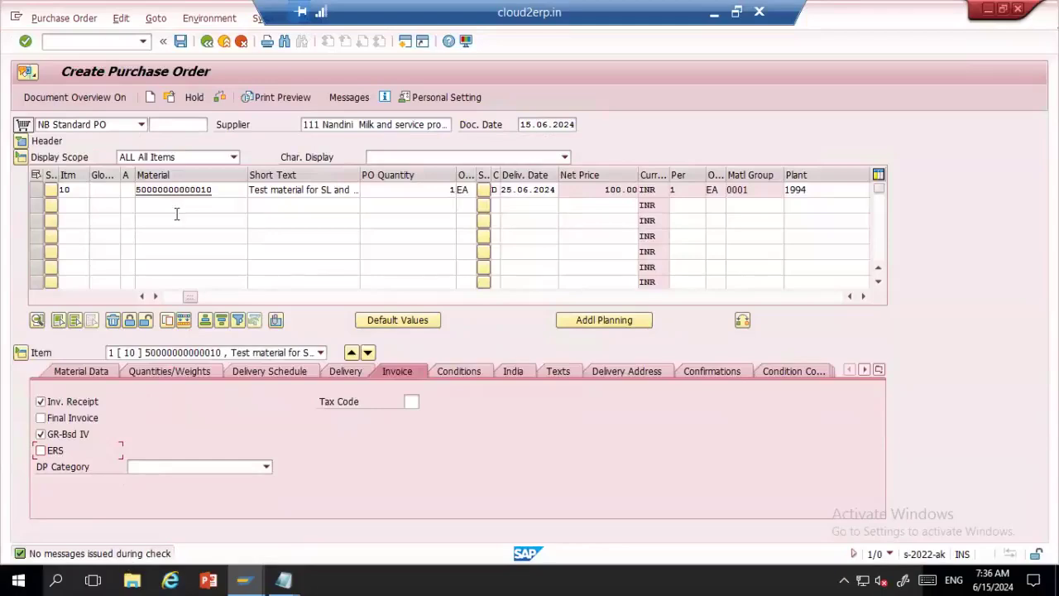
Replace the purchase order's supplier with 725
{"action": "left_click", "coordinate": [324, 125]}
{"action": "key", "text": "ctrl+a"}
{"action": "type", "text": "725"}
{"action": "key", "text": "Return"}
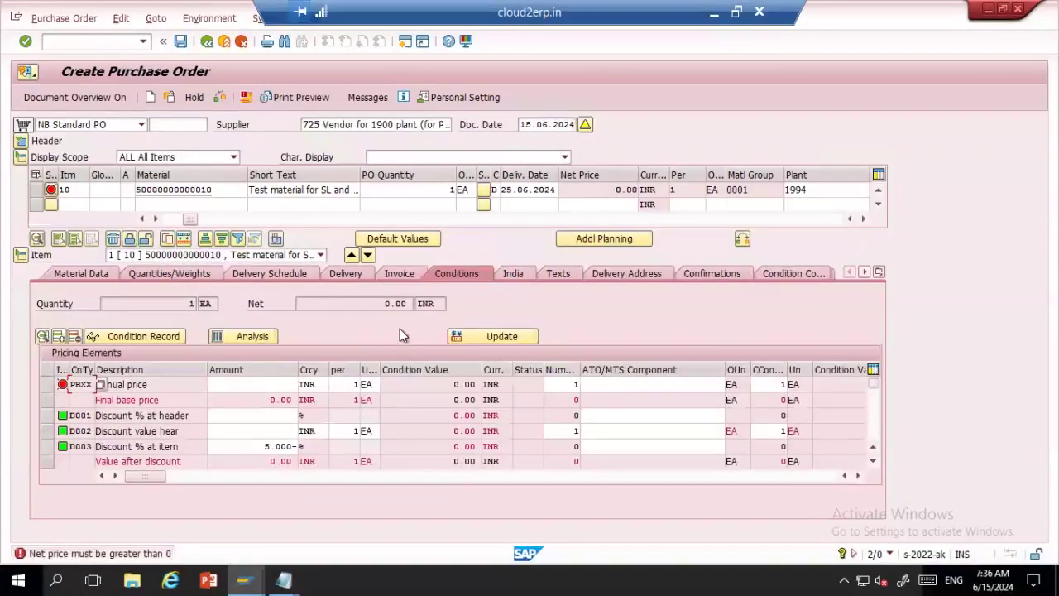
Set the item's manual price PBXX to 12 and open the detailed explanation of the source list error
{"action": "left_click", "coordinate": [250, 385]}
{"action": "type", "text": "12"}
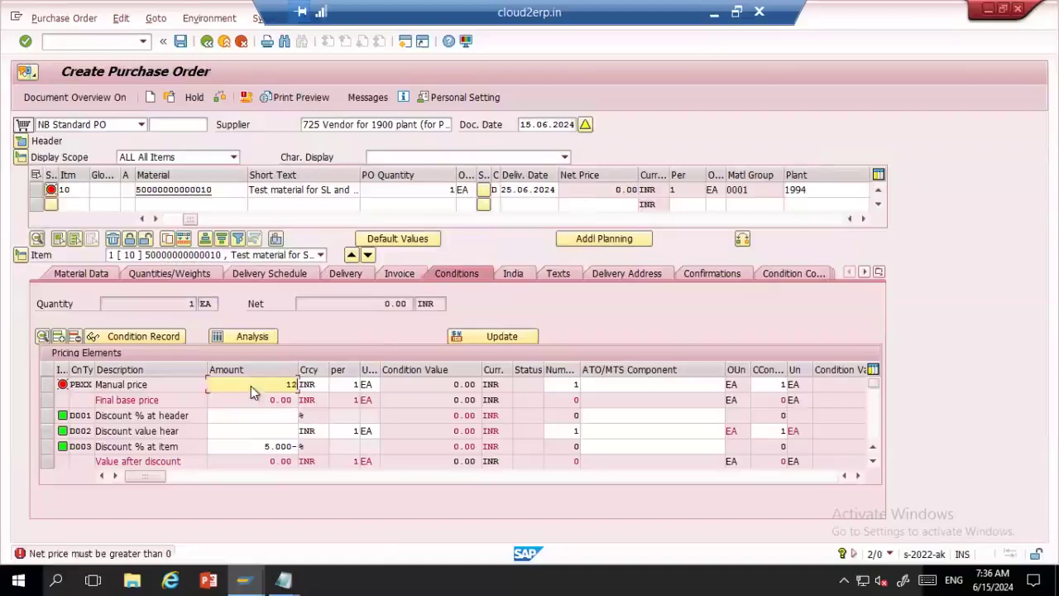
{"action": "key", "text": "Return"}
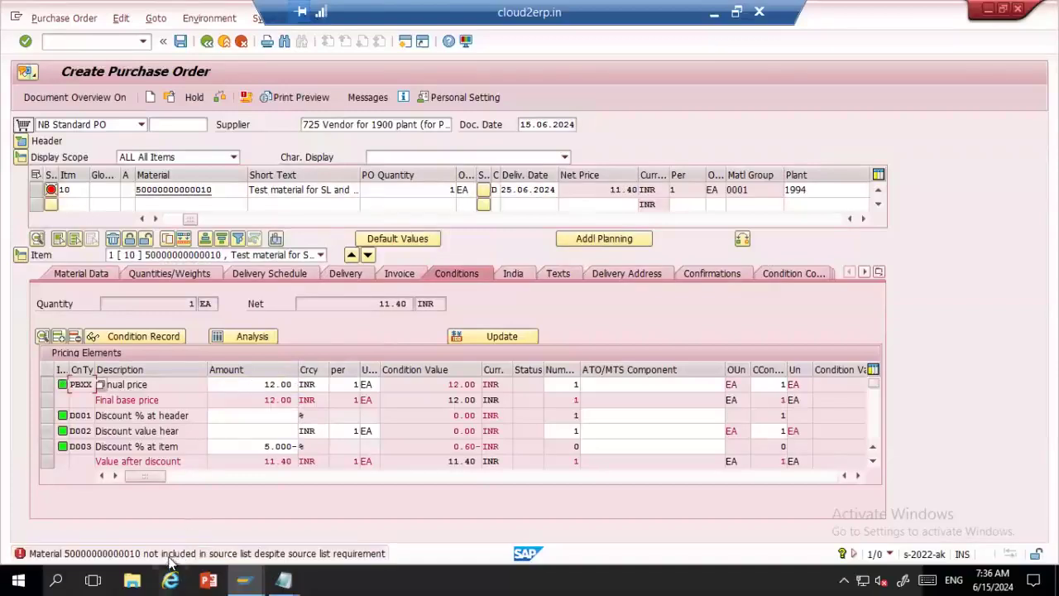
{"action": "double_click", "coordinate": [180, 552]}
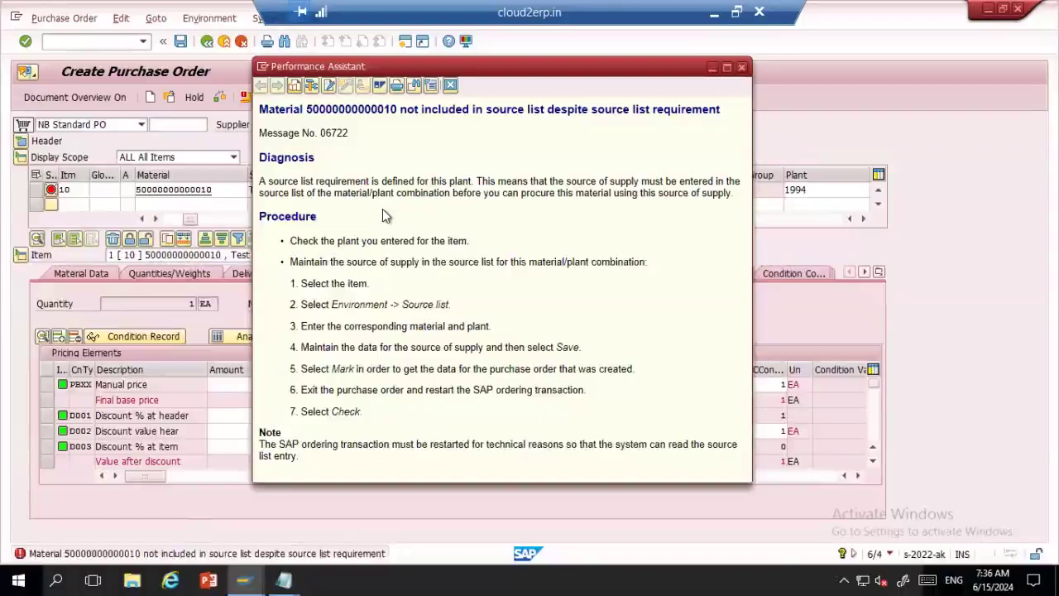
Switch to the source list session and reopen the material's source list for plant 1994
{"action": "key", "text": "alt+Tab"}
{"action": "key", "text": "alt+Tab"}
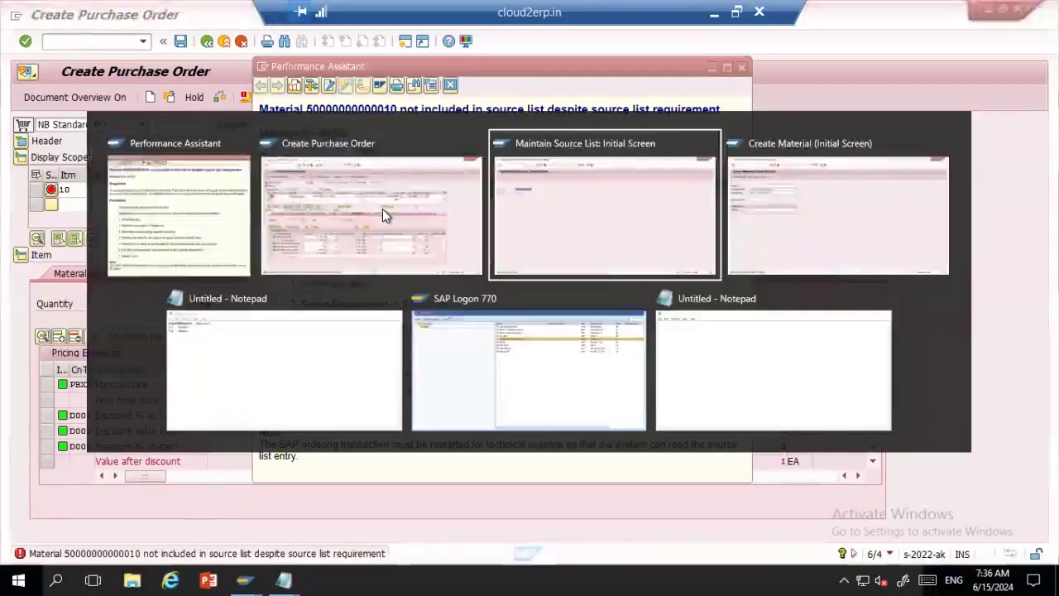
{"action": "key", "text": "Return"}
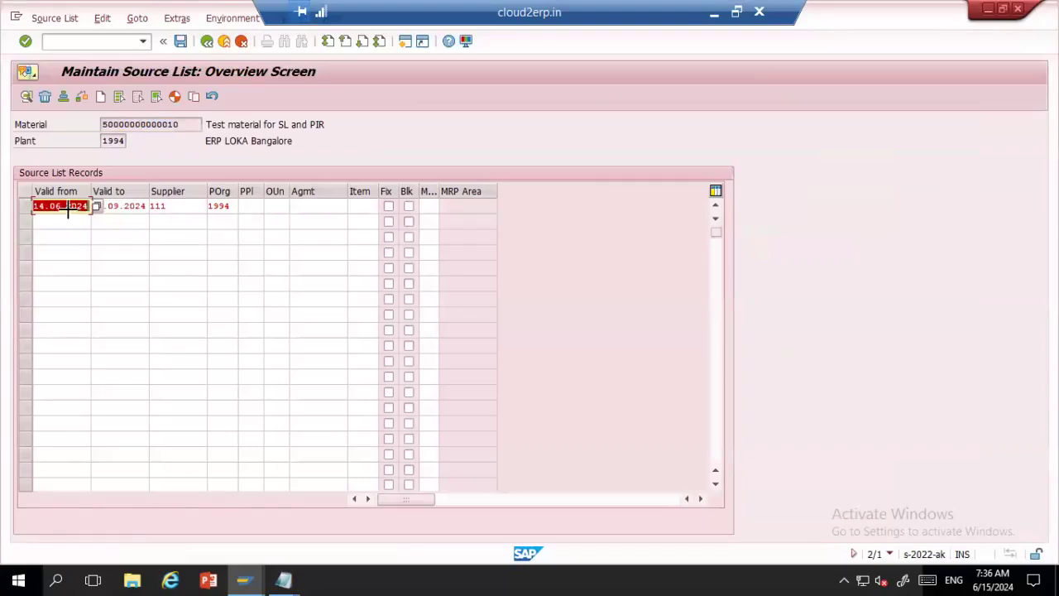
Duplicate the source list record of supplier 111, including validity dates and purchasing organization, into the next row
{"action": "key", "text": "ctrl+y"}
{"action": "left_click_drag", "start_coordinate": [68, 208], "coordinate": [221, 205]}
{"action": "key", "text": "ctrl+c"}
{"action": "left_click", "coordinate": [84, 220]}
{"action": "key", "text": "ctrl+v"}
Change the duplicated record's supplier to 725 and save the source list
{"action": "left_click", "coordinate": [174, 221]}
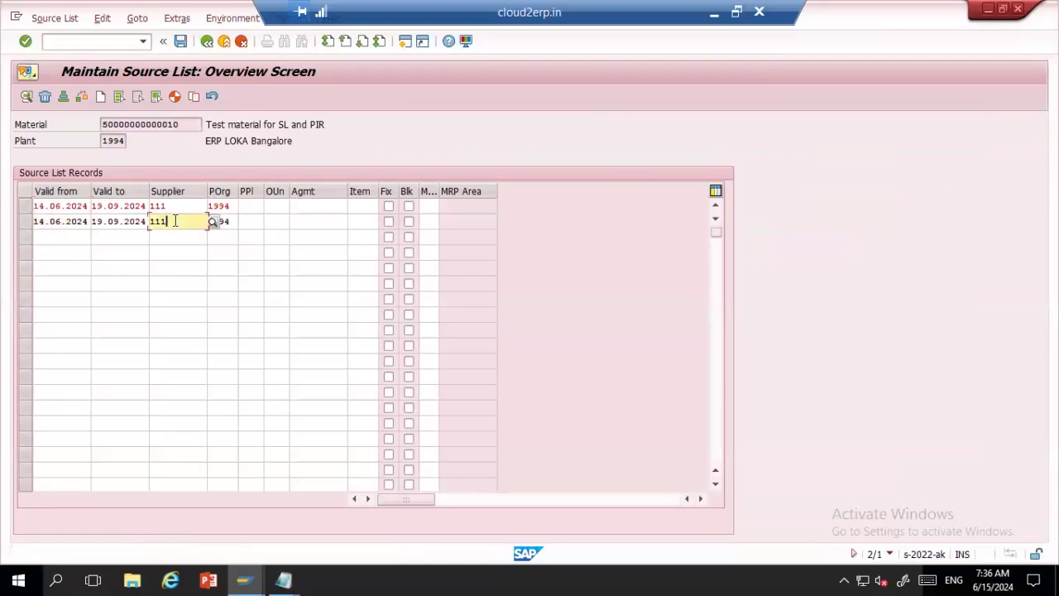
{"action": "key", "text": "BackSpace"}
{"action": "key", "text": "BackSpace"}
{"action": "key", "text": "BackSpace"}
{"action": "type", "text": "72"}
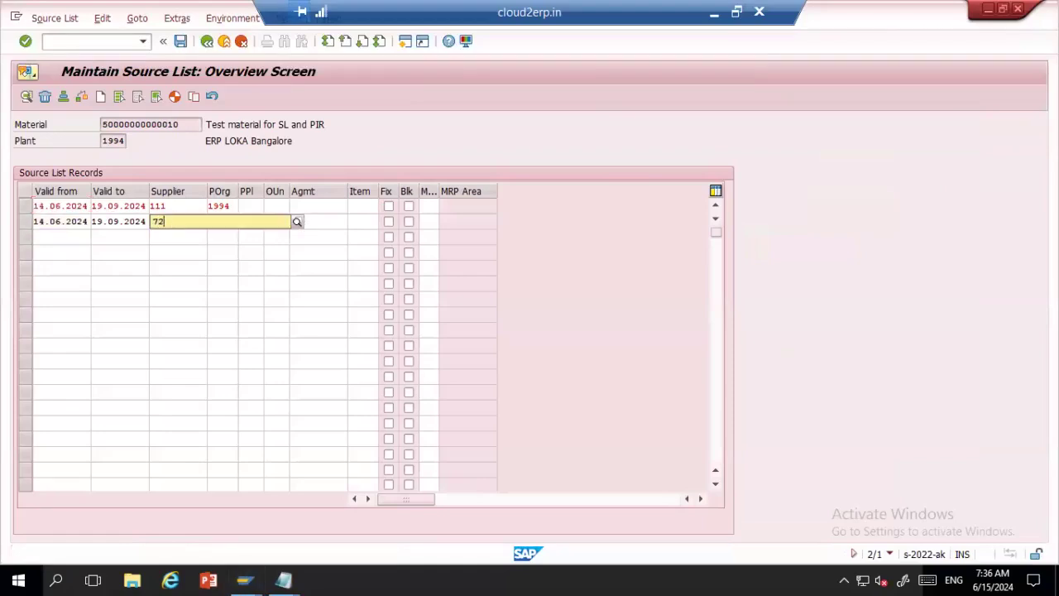
{"action": "type", "text": "5"}
{"action": "key", "text": "Return"}
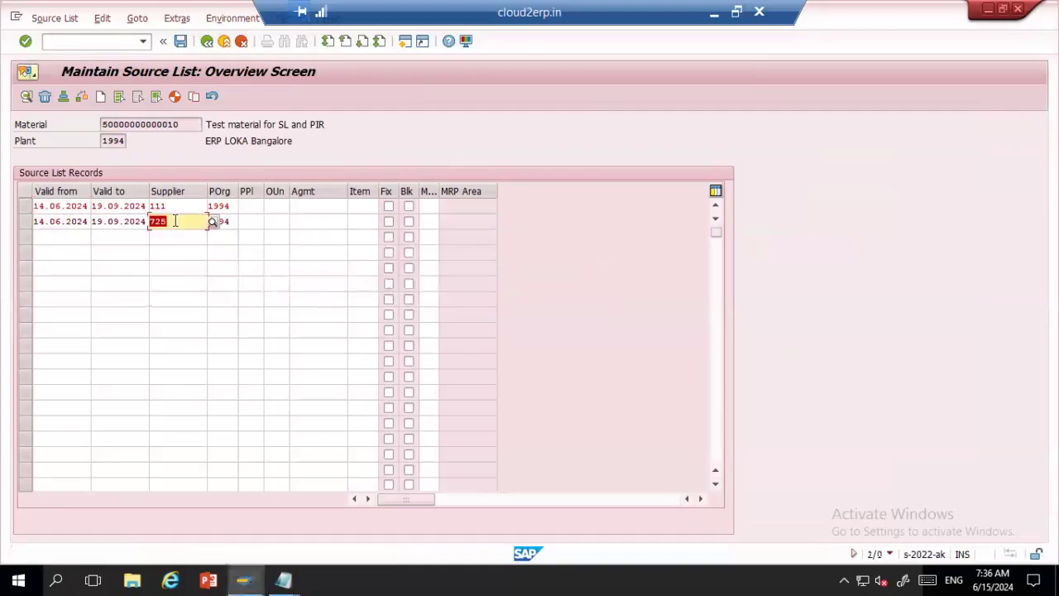
{"action": "left_click", "coordinate": [181, 45]}
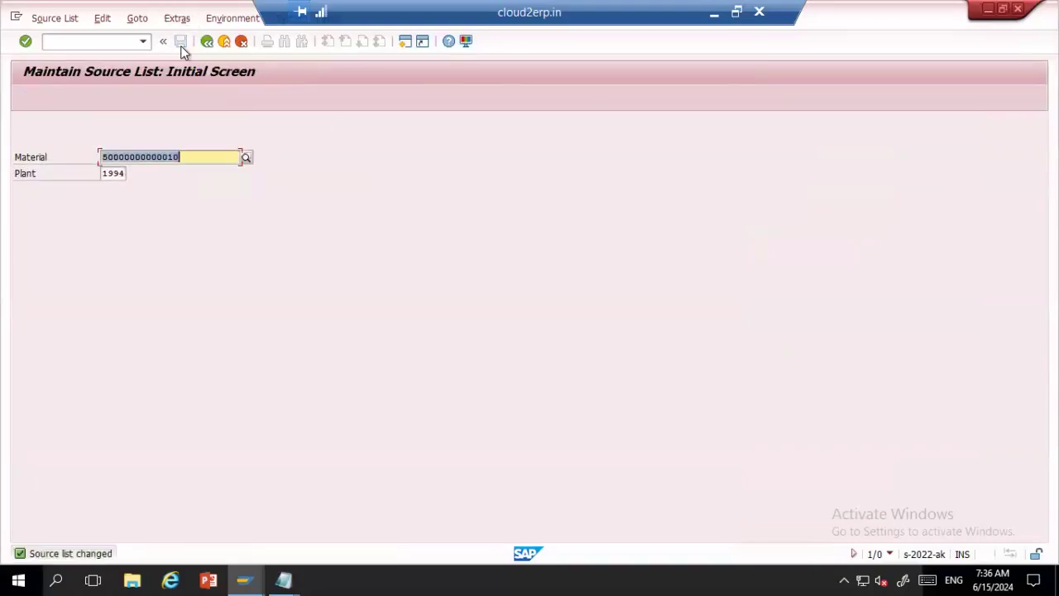
Close the error explanation, switch back to the purchase order session and check the order again
{"action": "key", "text": "alt+Tab"}
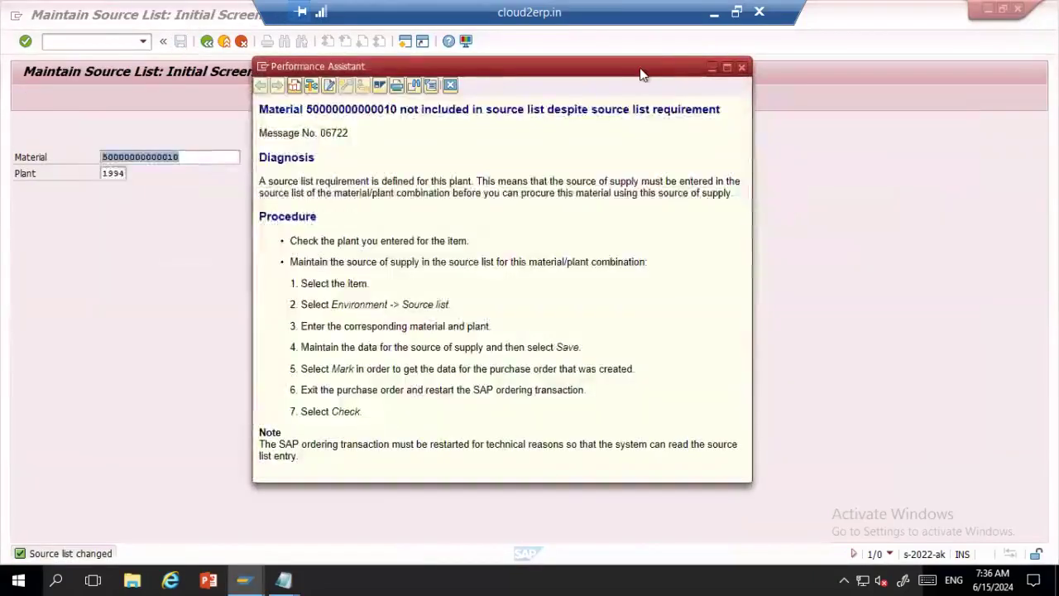
{"action": "left_click", "coordinate": [741, 68]}
{"action": "key", "text": "alt+Tab"}
{"action": "key", "text": "alt+Tab"}
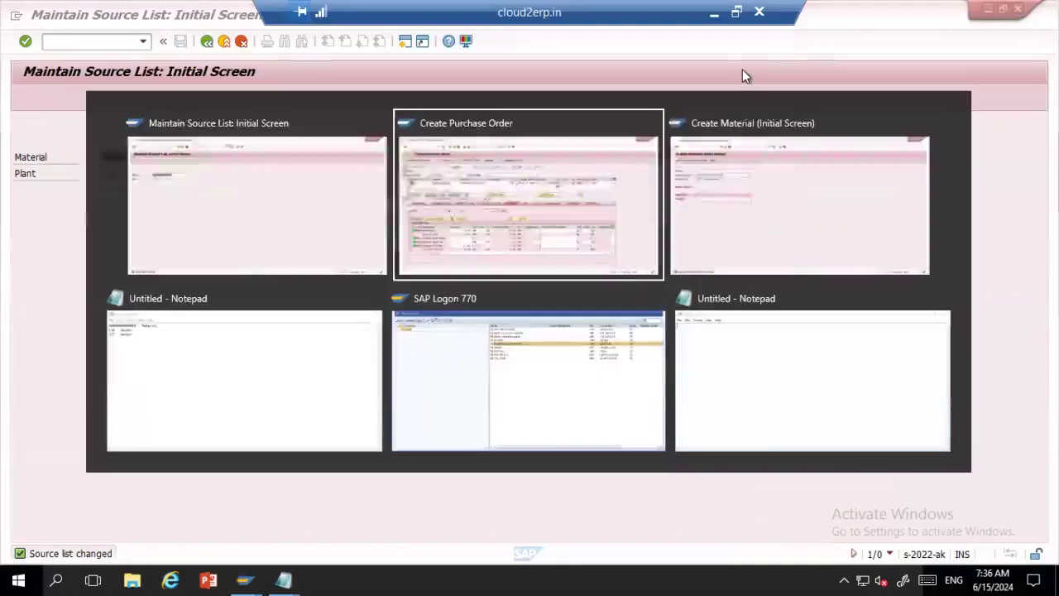
{"action": "key", "text": "alt+shift+Tab"}
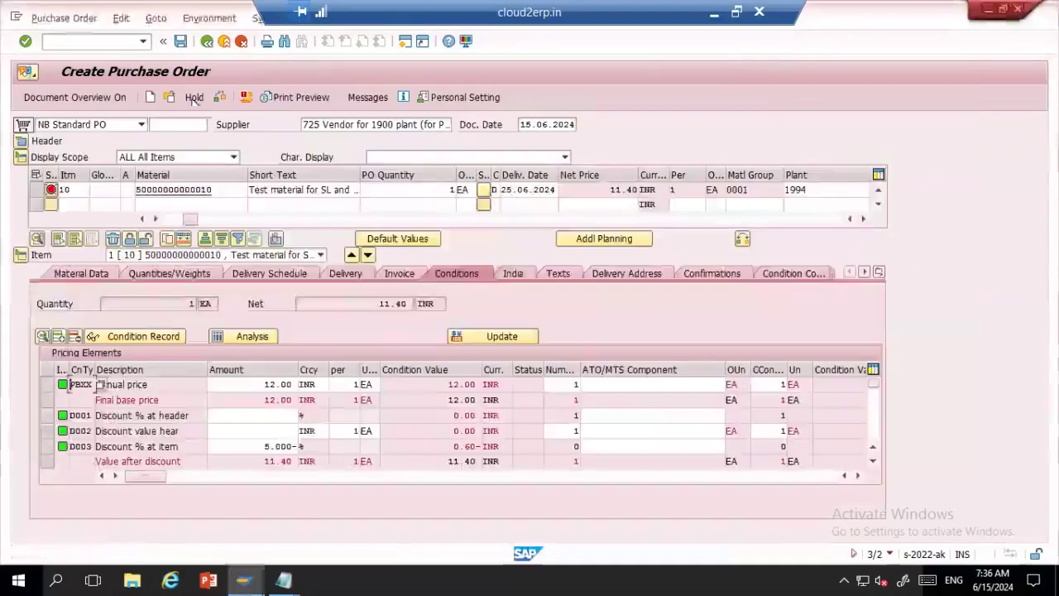
{"action": "left_click", "coordinate": [220, 97]}
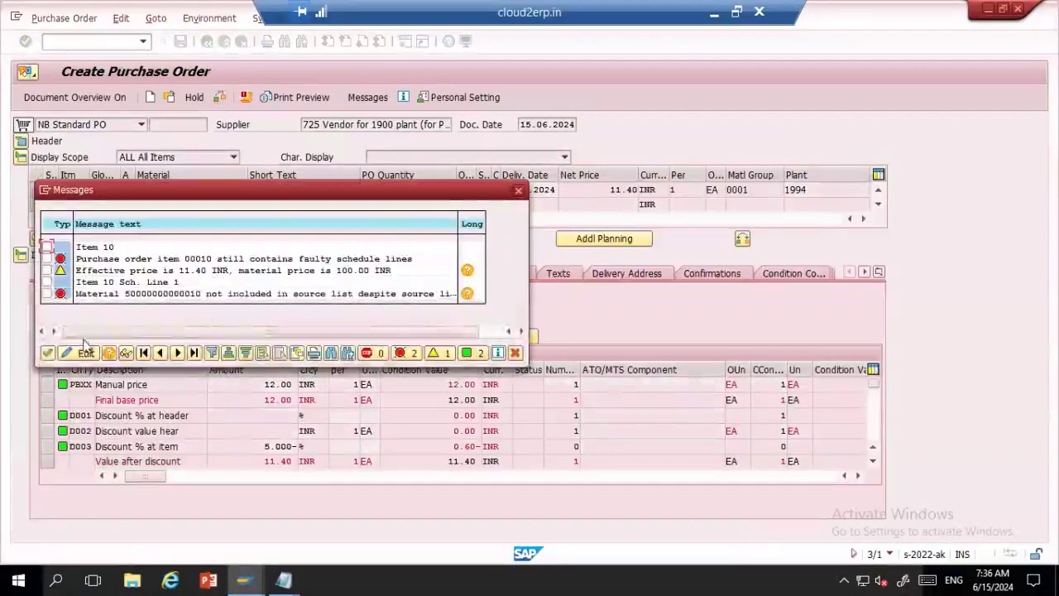
{"action": "left_click", "coordinate": [48, 353]}
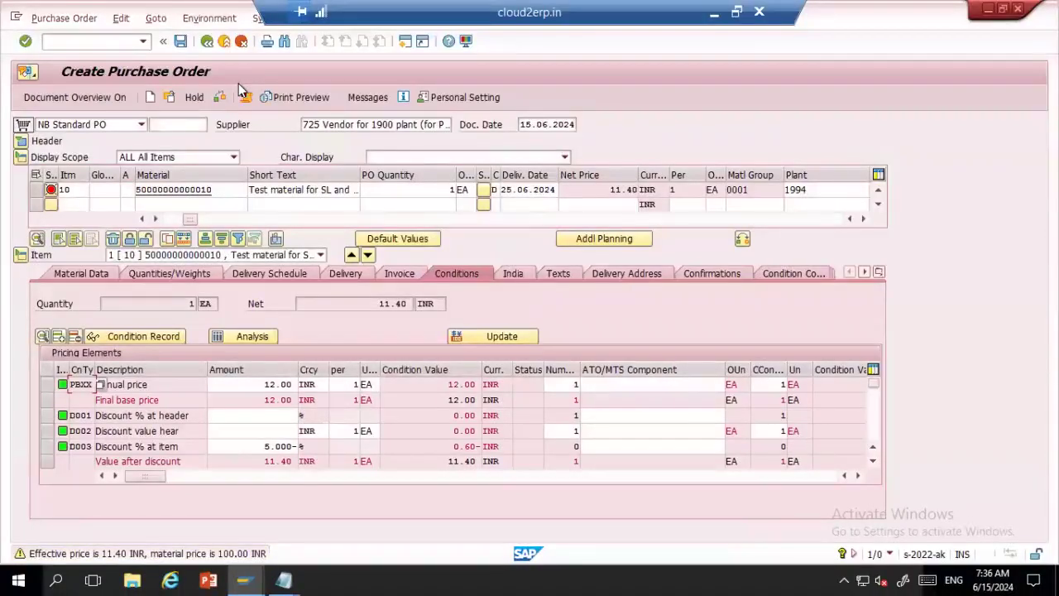
Start a new purchase order for supplier 725 with purchasing organization 1994 and purchasing group 999
{"action": "left_click", "coordinate": [149, 99]}
{"action": "left_click", "coordinate": [274, 279]}
{"action": "left_click", "coordinate": [369, 122]}
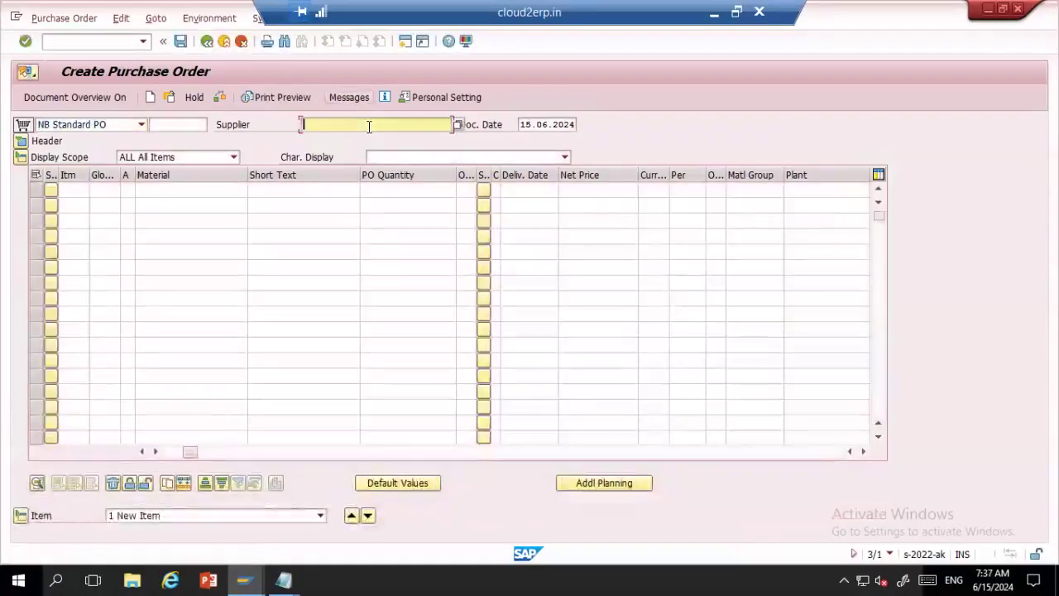
{"action": "type", "text": "725"}
{"action": "key", "text": "Return"}
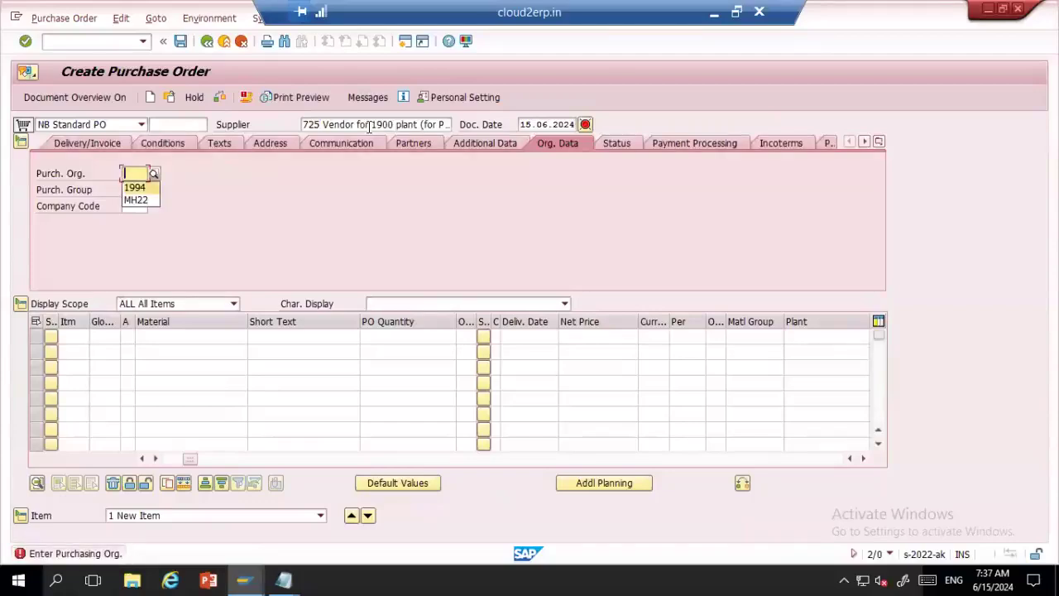
{"action": "type", "text": "1994"}
{"action": "key", "text": "Return"}
{"action": "type", "text": "999"}
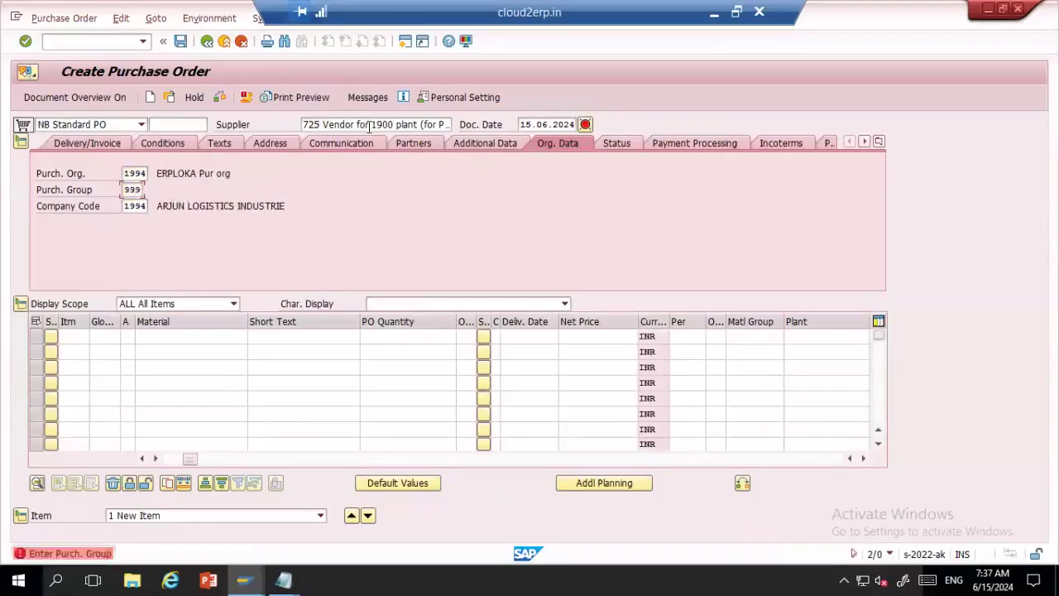
{"action": "key", "text": "Return"}
{"action": "left_click", "coordinate": [180, 336]}
{"action": "key", "text": "Down"}
{"action": "key", "text": "Down"}
{"action": "key", "text": "Up"}
{"action": "key", "text": "Return"}
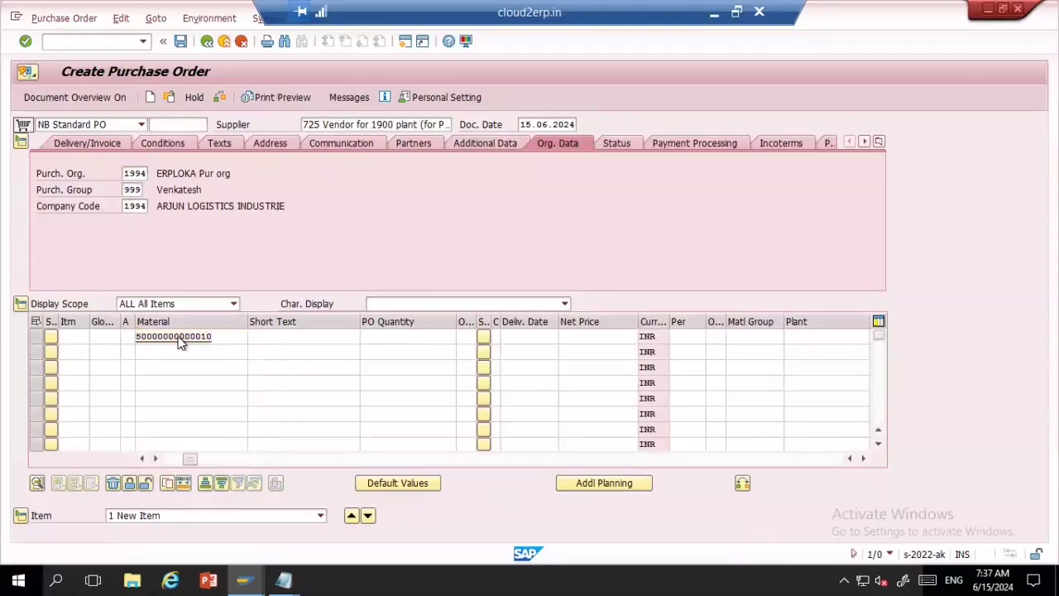
{"action": "key", "text": "Return"}
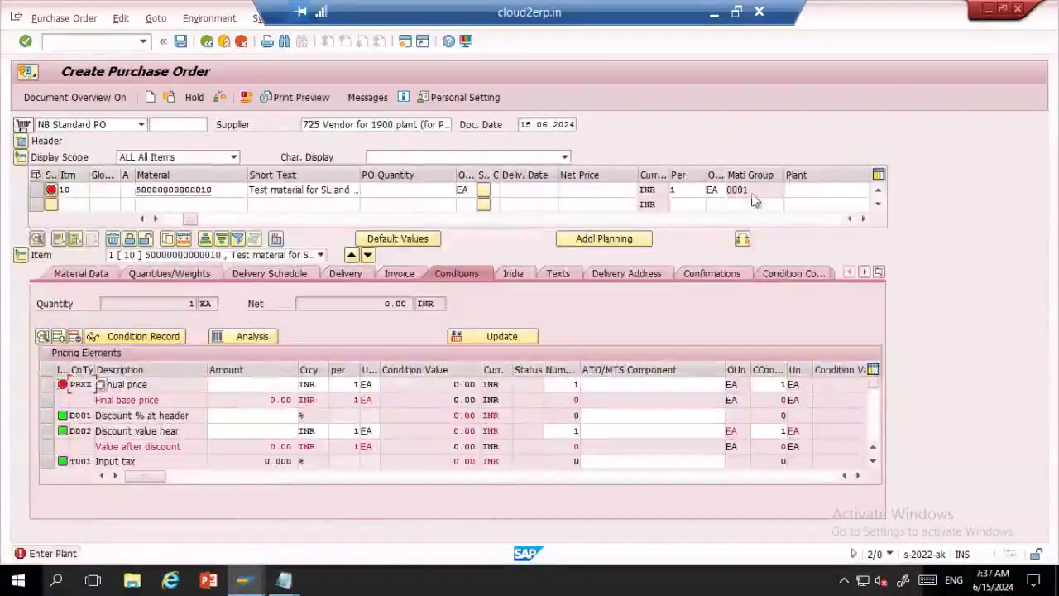
{"action": "left_click", "coordinate": [796, 187]}
{"action": "key", "text": "Down"}
{"action": "key", "text": "Return"}
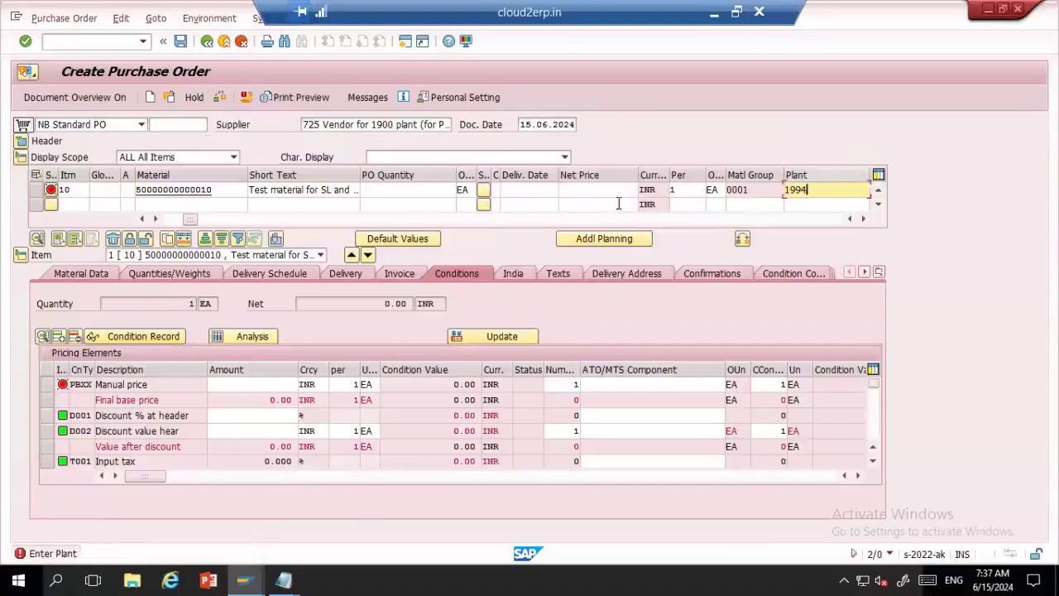
{"action": "left_click", "coordinate": [425, 189]}
{"action": "key", "text": "Down"}
{"action": "key", "text": "Return"}
{"action": "left_click", "coordinate": [569, 189]}
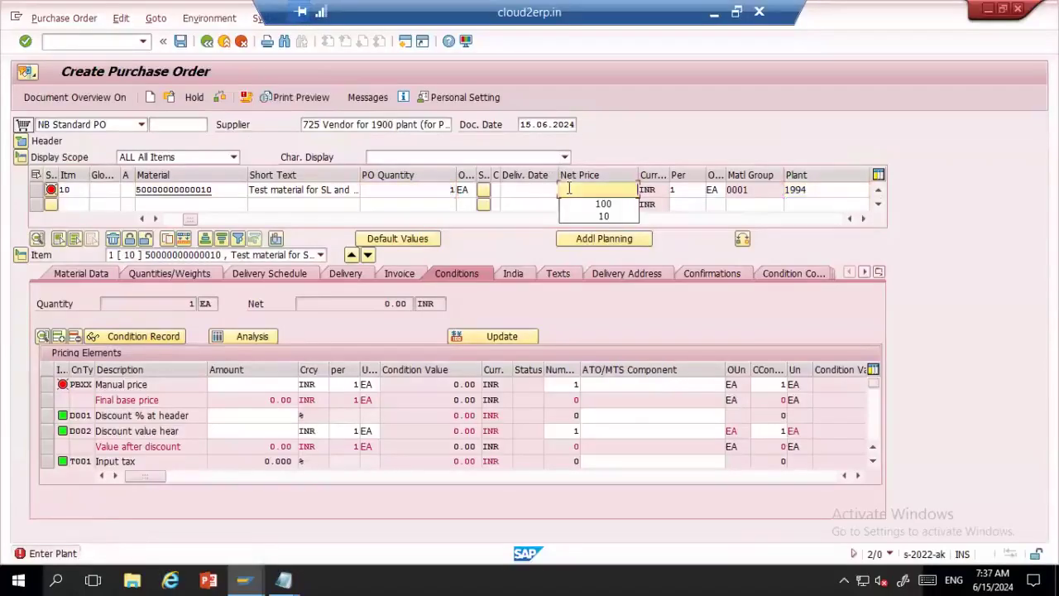
{"action": "key", "text": "Return"}
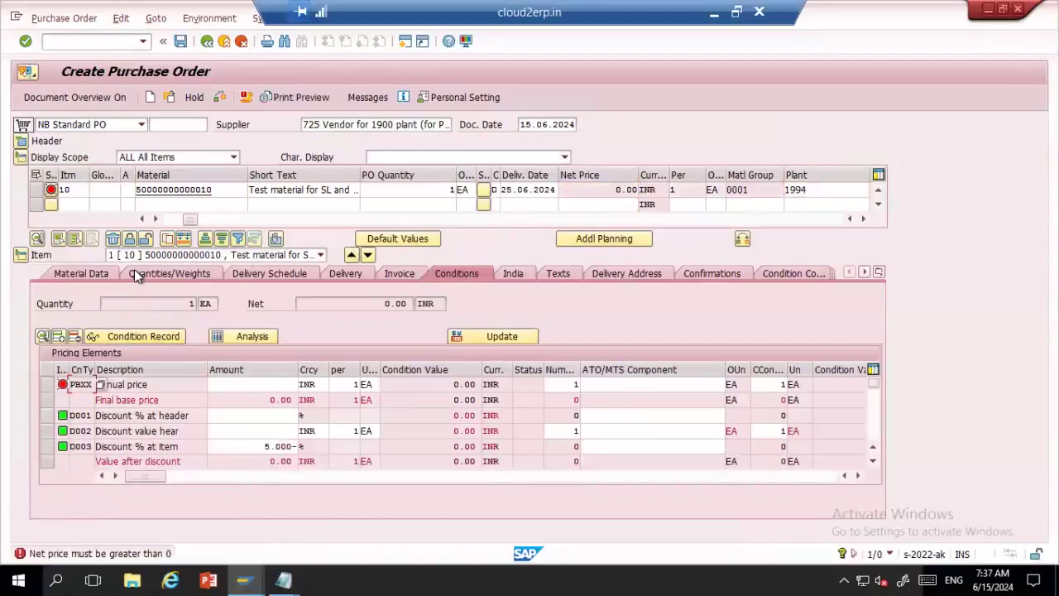
Set the item's manual price PBXX to 10 and review the purchase order's messages
{"action": "left_click", "coordinate": [266, 384]}
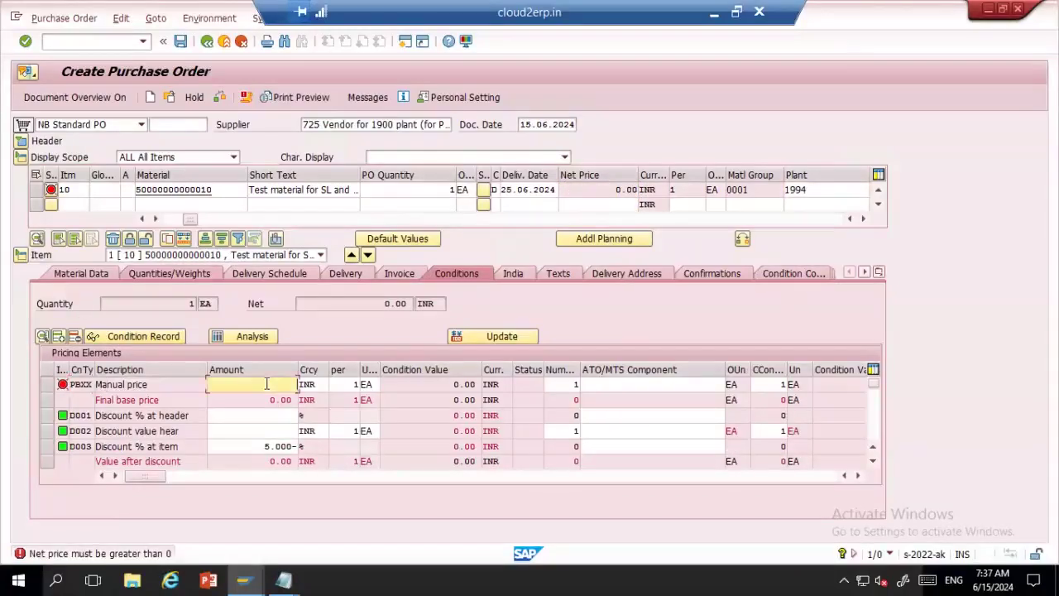
{"action": "type", "text": "10"}
{"action": "key", "text": "Return"}
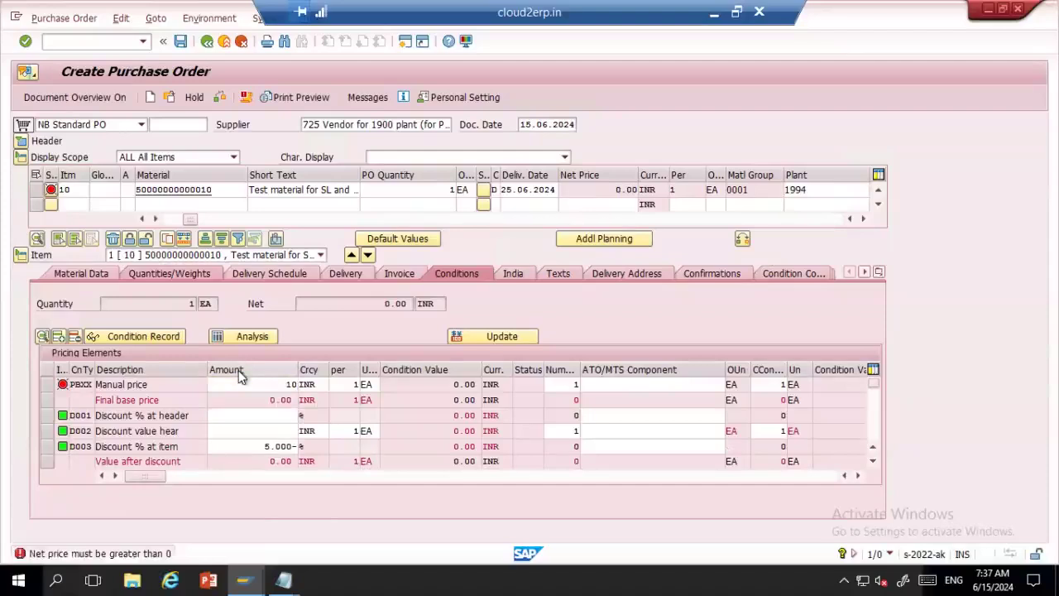
{"action": "left_click", "coordinate": [397, 272]}
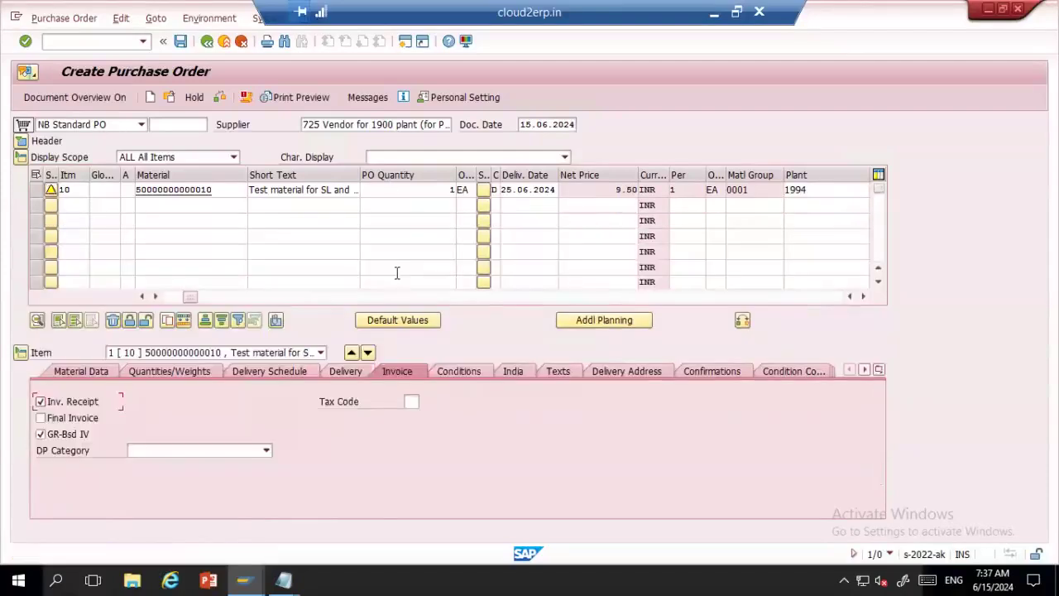
{"action": "left_click", "coordinate": [53, 194]}
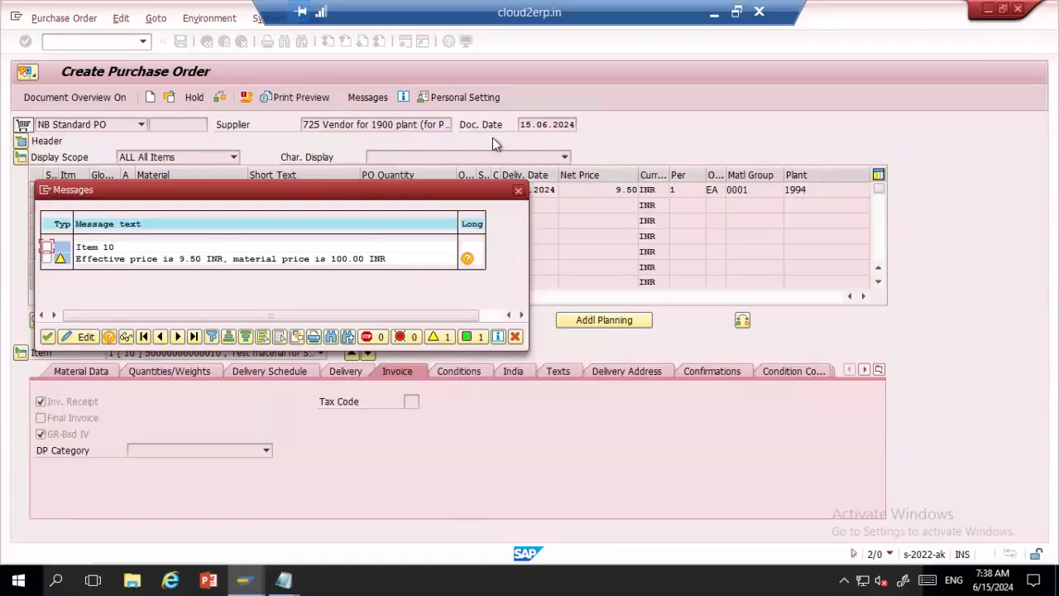
{"action": "left_click", "coordinate": [518, 192]}
Leave the purchase order without saving and reopen the material's source list for plant 1994 in its session
{"action": "left_click", "coordinate": [224, 41]}
{"action": "left_click", "coordinate": [299, 280]}
{"action": "key", "text": "alt+Tab"}
{"action": "key", "text": "Return"}
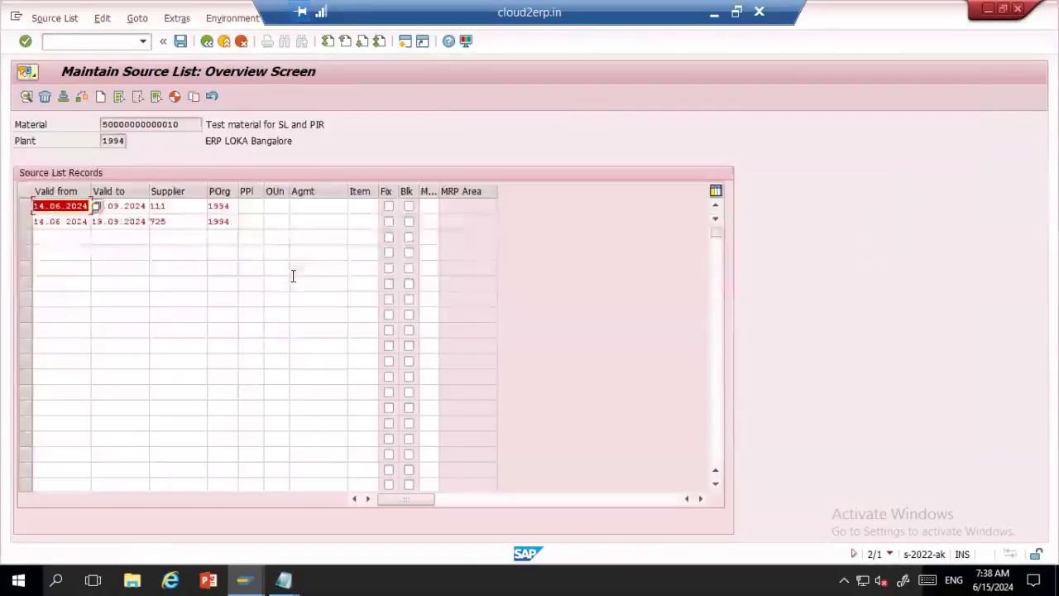
Try to save supplier 725 as a fixed source, read the error's detailed explanation, and save without the fixed flag
{"action": "left_click", "coordinate": [389, 223]}
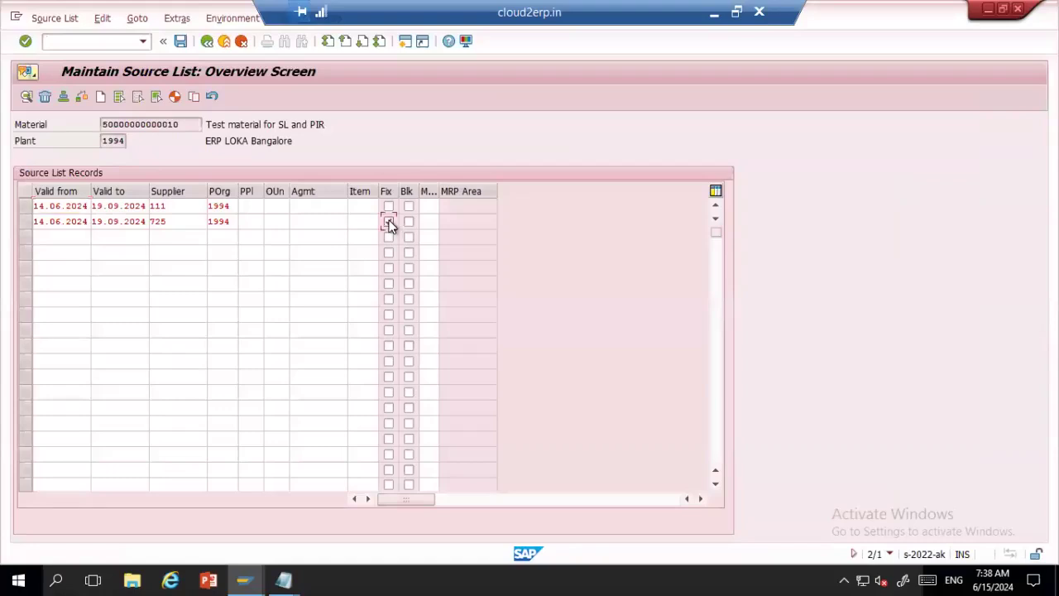
{"action": "left_click", "coordinate": [179, 43]}
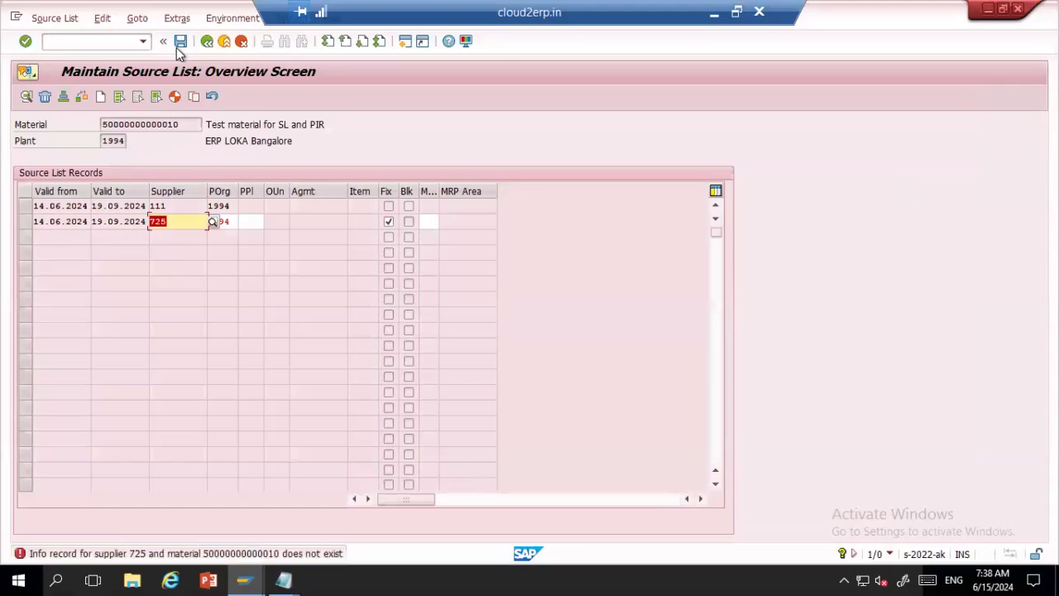
{"action": "double_click", "coordinate": [112, 553]}
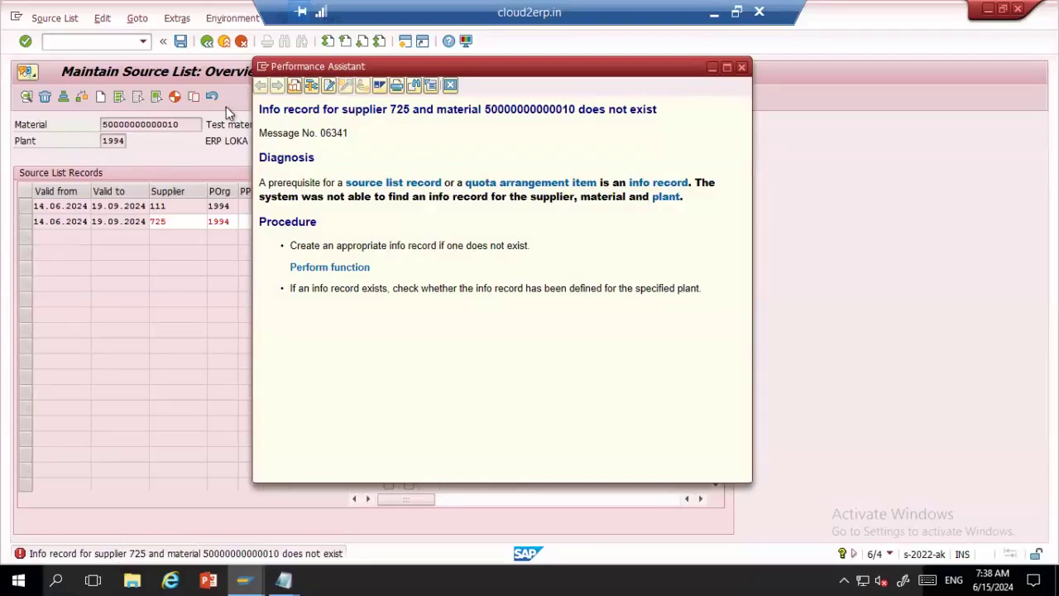
{"action": "left_click_drag", "start_coordinate": [260, 115], "coordinate": [323, 114]}
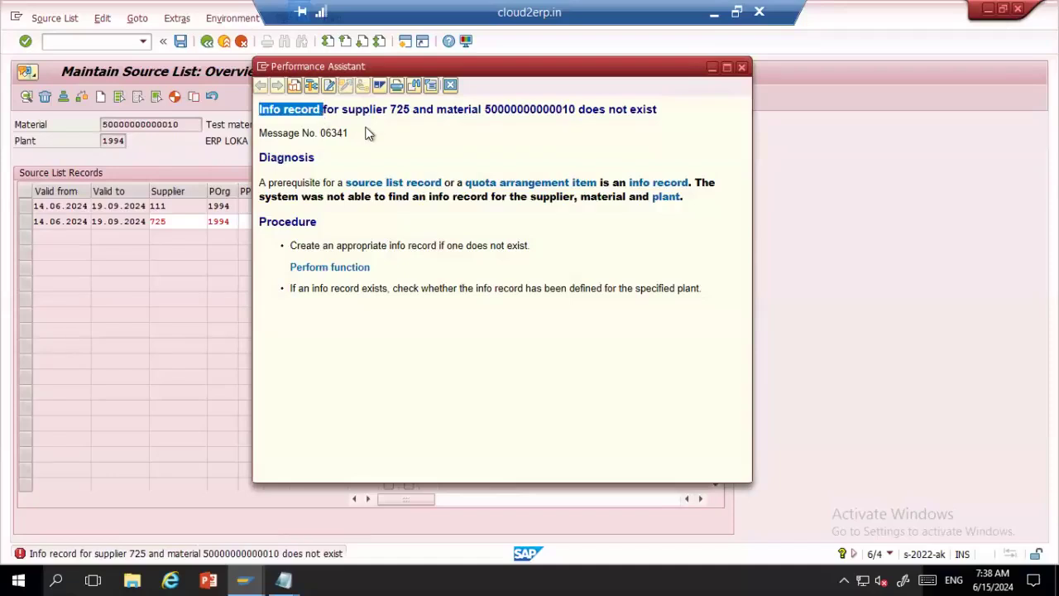
{"action": "left_click", "coordinate": [741, 68]}
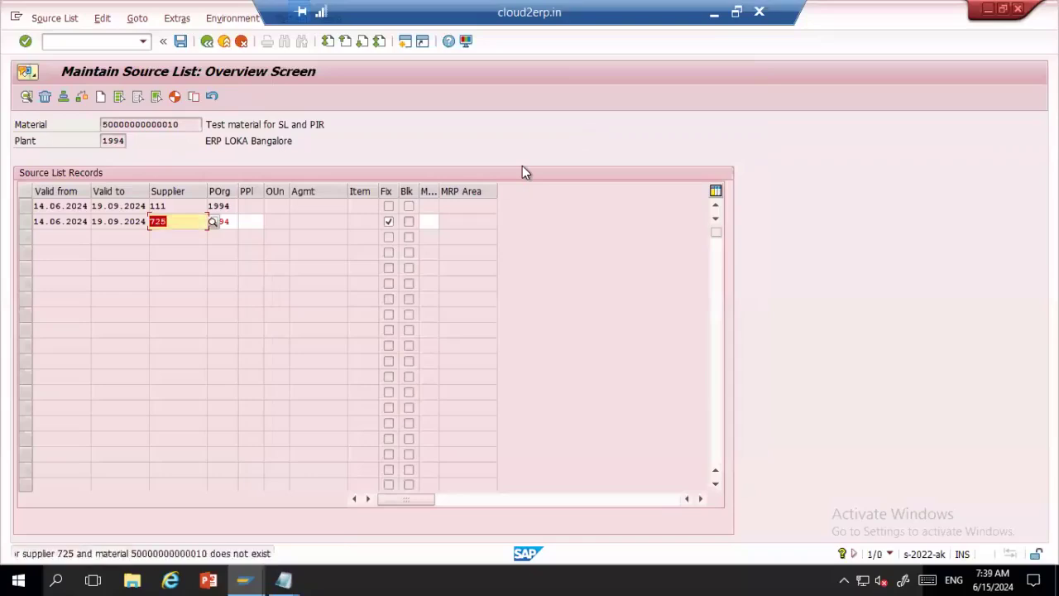
{"action": "left_click", "coordinate": [389, 221]}
{"action": "key", "text": "ctrl+s"}
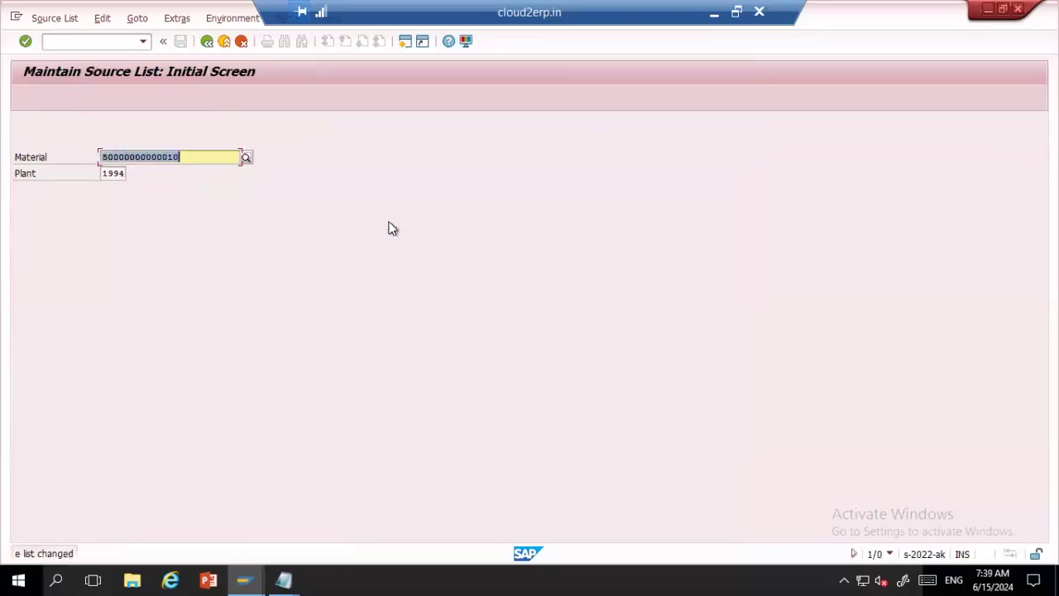
Reopen the source list, mark the record of supplier 725 as blocked and save it
{"action": "key", "text": "Return"}
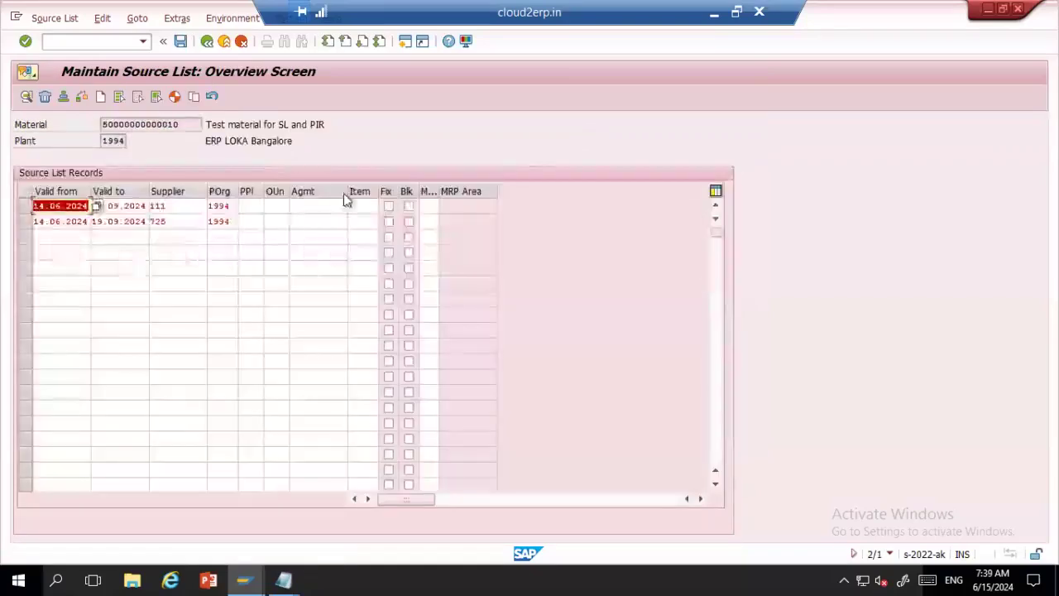
{"action": "left_click", "coordinate": [408, 222]}
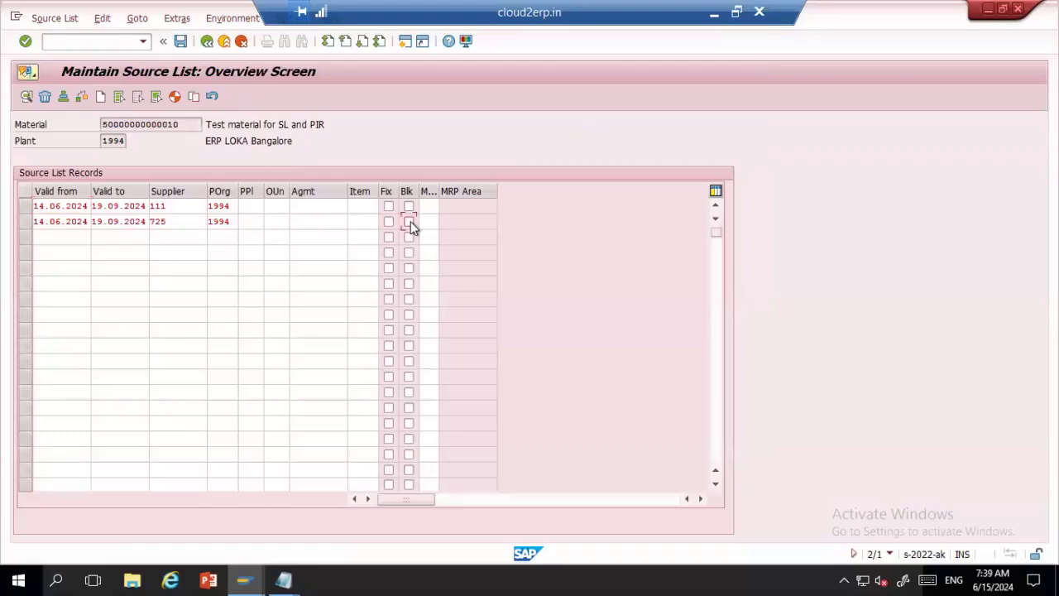
{"action": "left_click", "coordinate": [181, 45]}
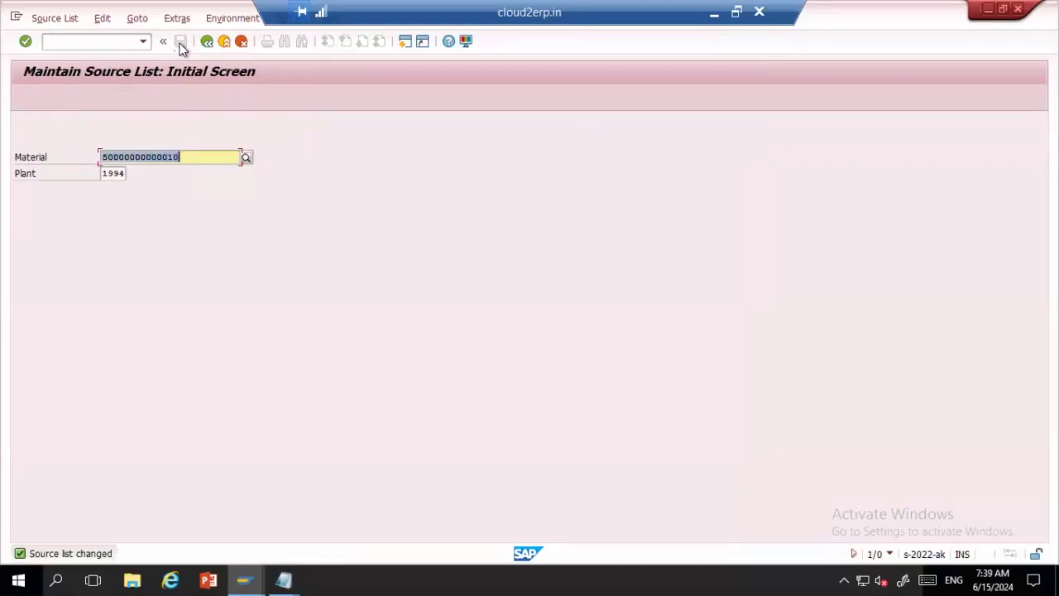
Switch sessions and start a purchase order with ME21N for supplier 725, purchasing organization 1994 and purchasing group 999
{"action": "key", "text": "alt+Tab"}
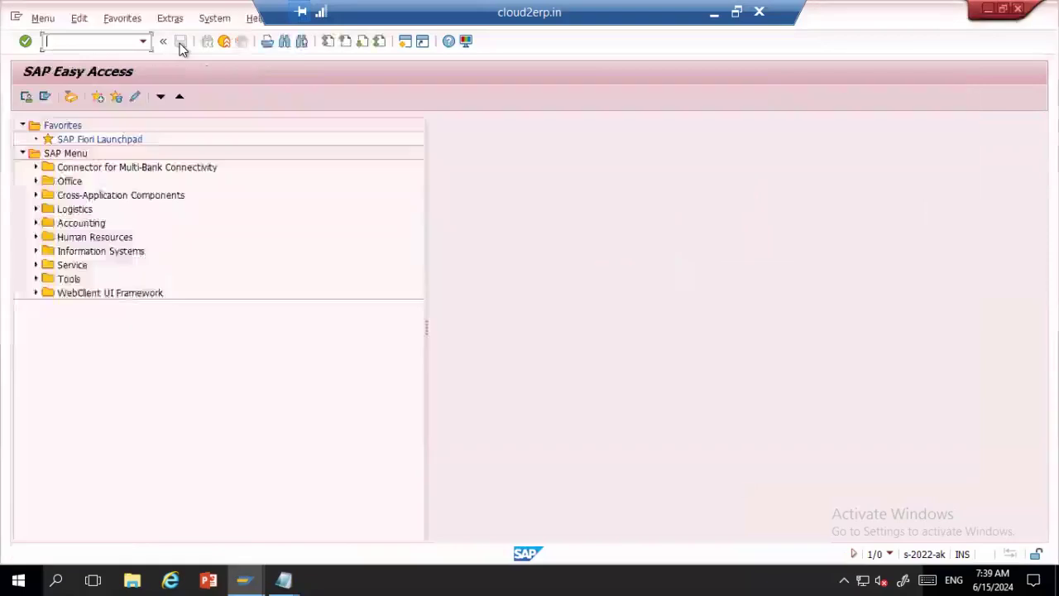
{"action": "type", "text": "me21n"}
{"action": "key", "text": "Return"}
{"action": "left_click", "coordinate": [324, 124]}
{"action": "type", "text": "725"}
{"action": "key", "text": "Return"}
{"action": "type", "text": "1994"}
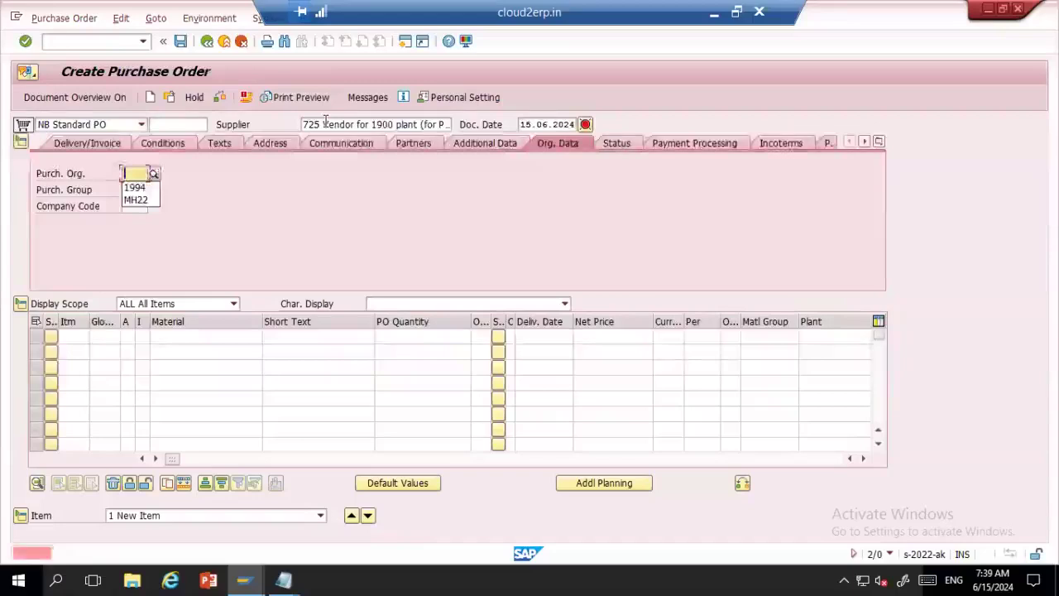
{"action": "key", "text": "Return"}
{"action": "key", "text": "Down"}
{"action": "key", "text": "Return"}
{"action": "key", "text": "Return"}
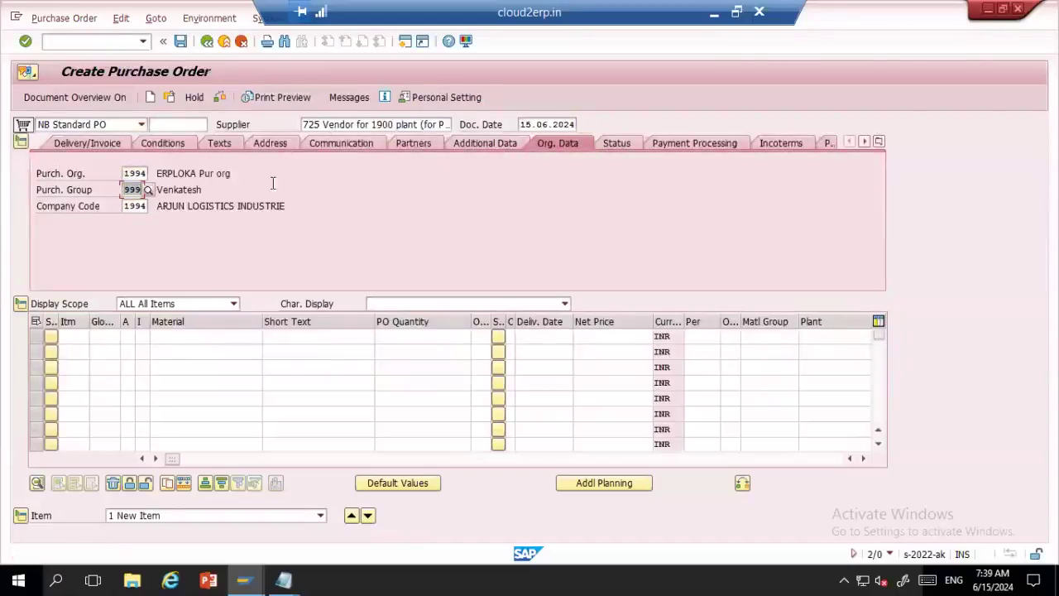
{"action": "left_click", "coordinate": [189, 337]}
{"action": "key", "text": "Down"}
{"action": "key", "text": "Return"}
{"action": "key", "text": "Return"}
{"action": "key", "text": "Down"}
{"action": "key", "text": "Return"}
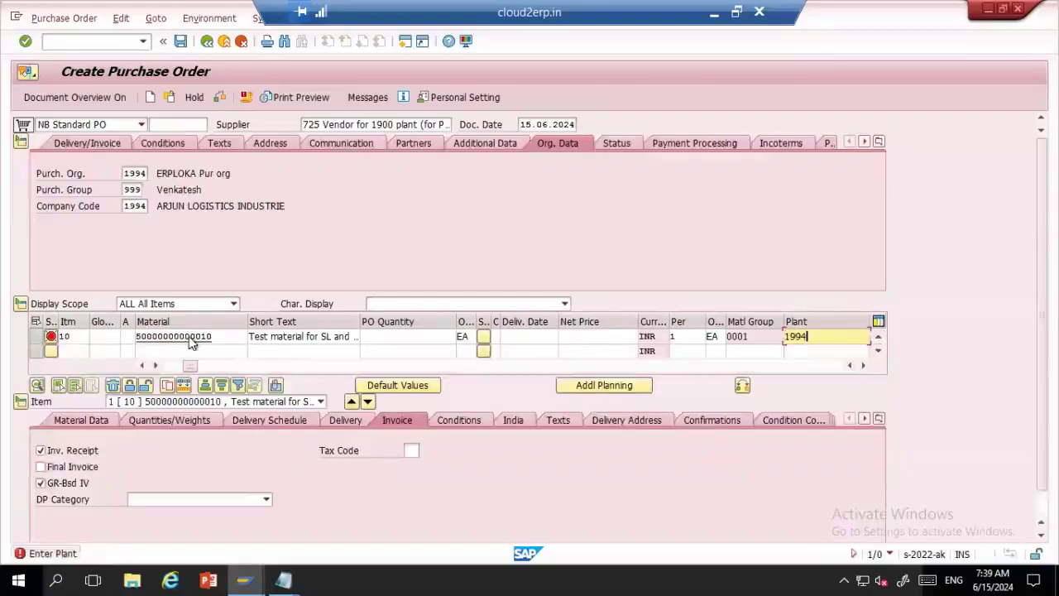
{"action": "key", "text": "Return"}
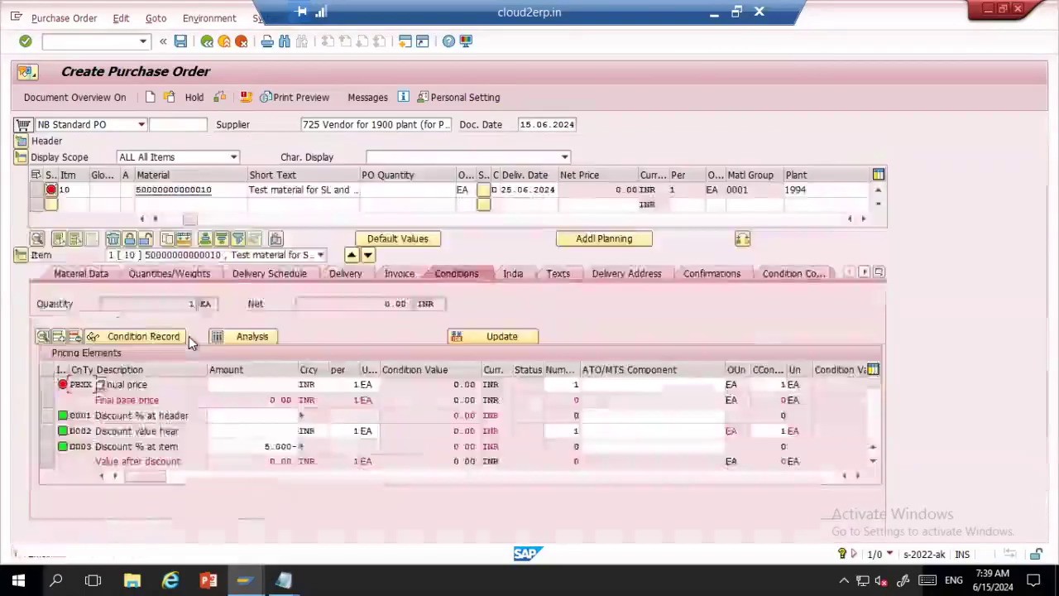
Set the item's manual price to 10 INR and its order quantity to 1
{"action": "left_click", "coordinate": [265, 383]}
{"action": "type", "text": "10"}
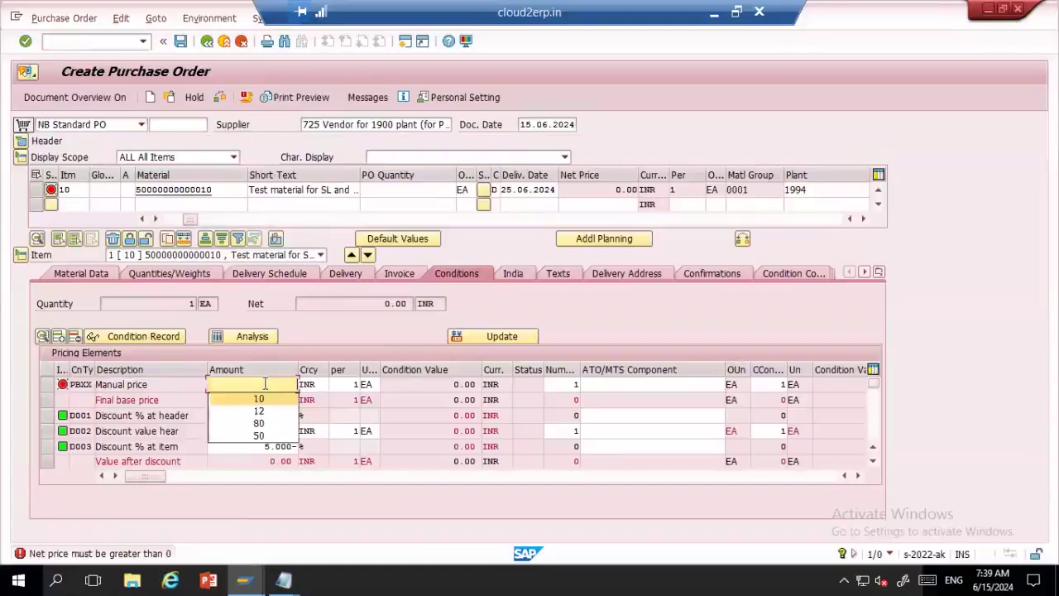
{"action": "key", "text": "Return"}
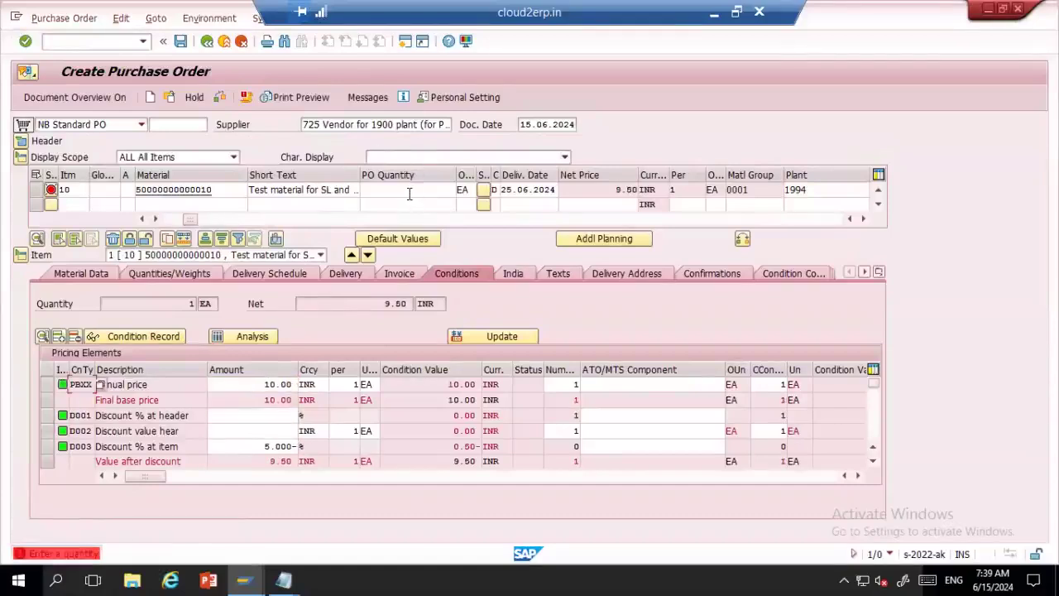
{"action": "left_click", "coordinate": [410, 188]}
{"action": "type", "text": "1"}
{"action": "key", "text": "Return"}
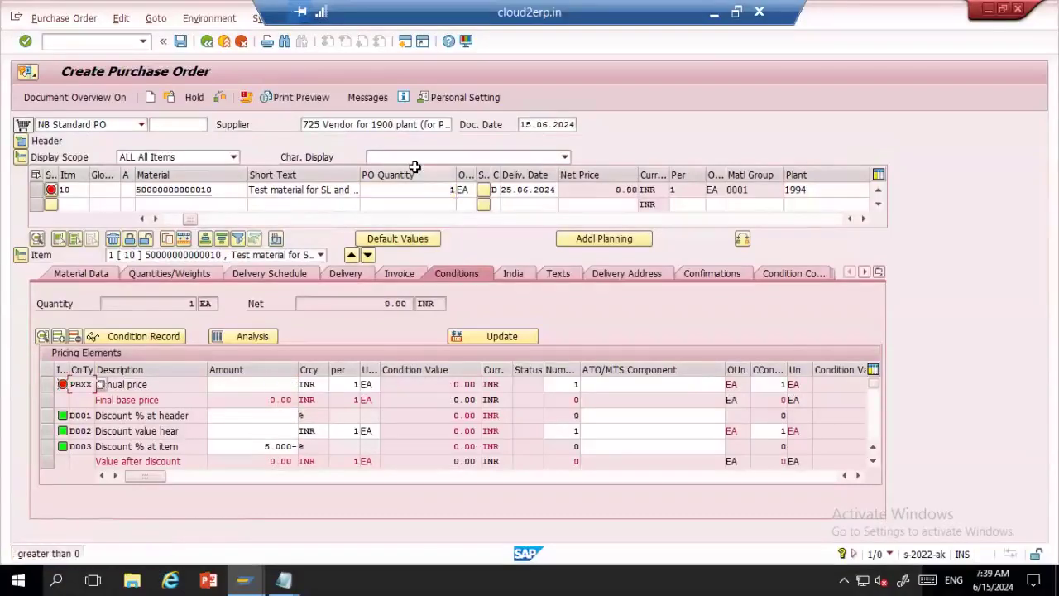
Re-enter the manual price of 10 INR for the item and read the resulting error's detailed explanation
{"action": "left_click", "coordinate": [273, 385]}
{"action": "type", "text": "10"}
{"action": "key", "text": "Return"}
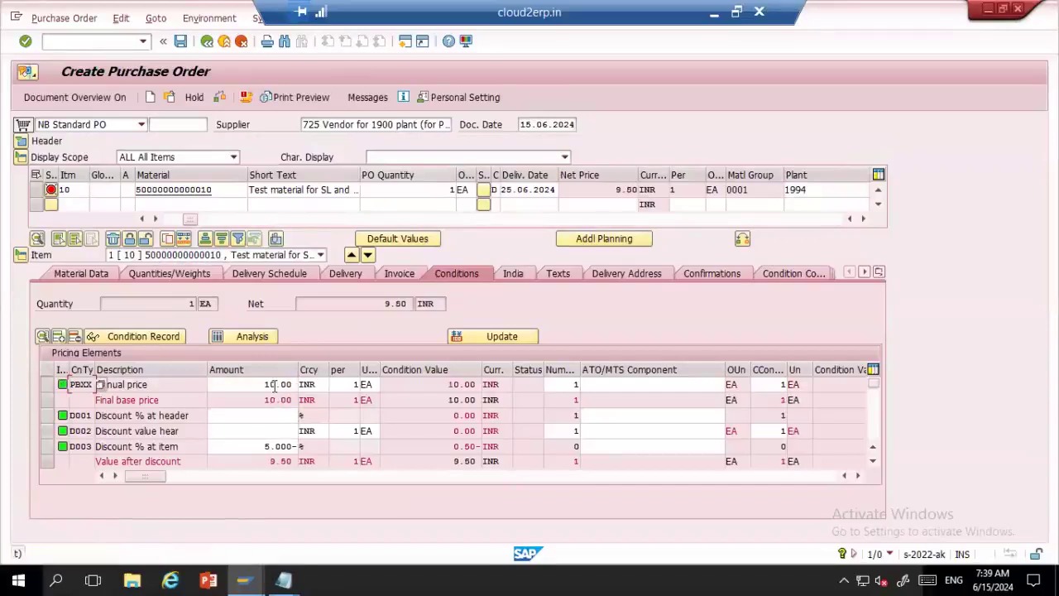
{"action": "double_click", "coordinate": [130, 553]}
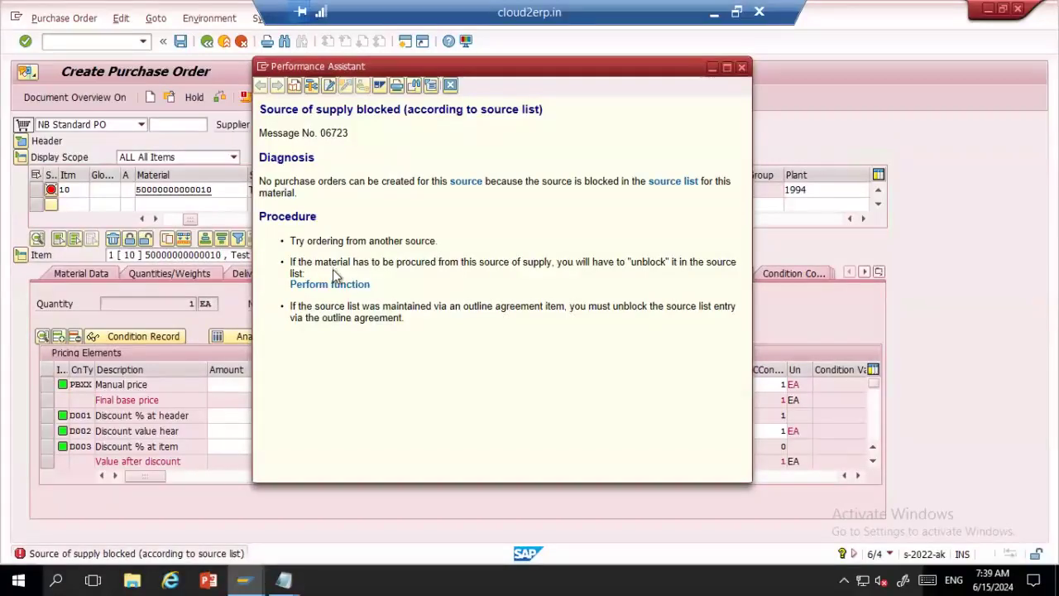
{"action": "left_click", "coordinate": [451, 86]}
Replace the item's material with 1002 and set its manual price to 10 INR
{"action": "double_click", "coordinate": [135, 185]}
{"action": "key", "text": "Delete"}
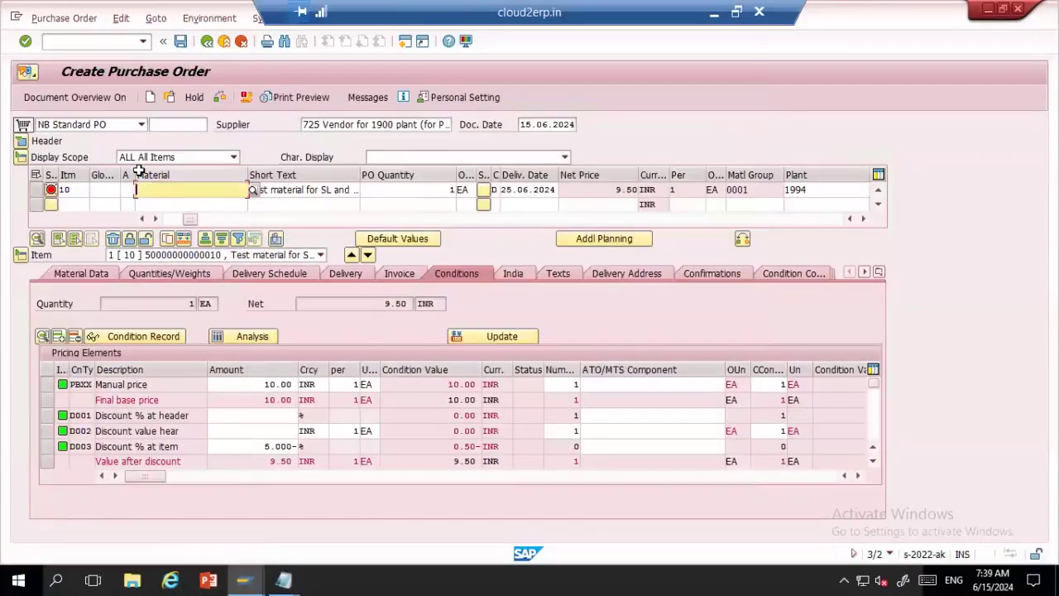
{"action": "type", "text": "1002"}
{"action": "key", "text": "Return"}
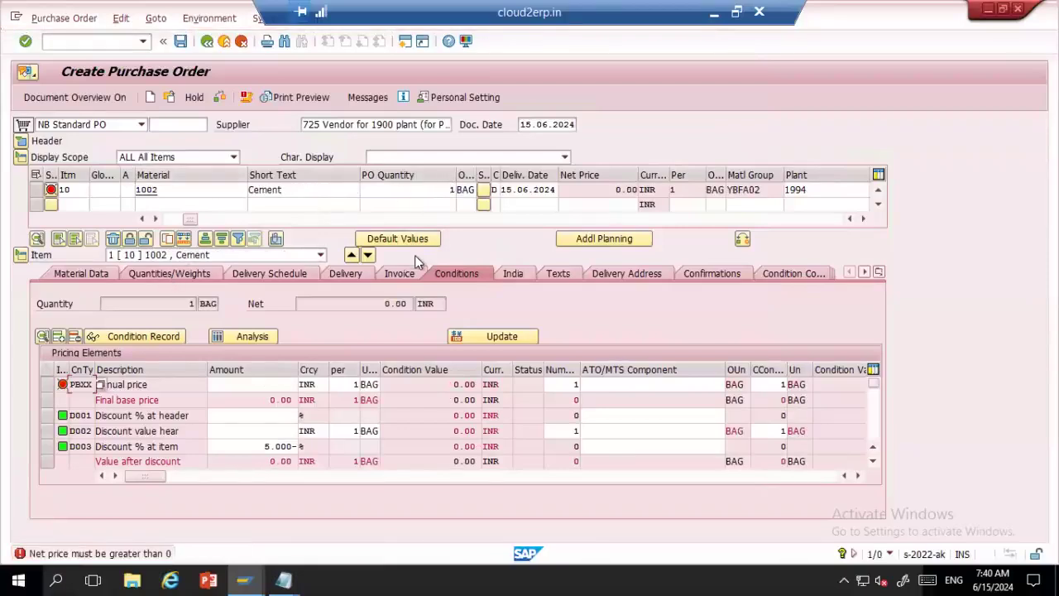
{"action": "left_click", "coordinate": [287, 384]}
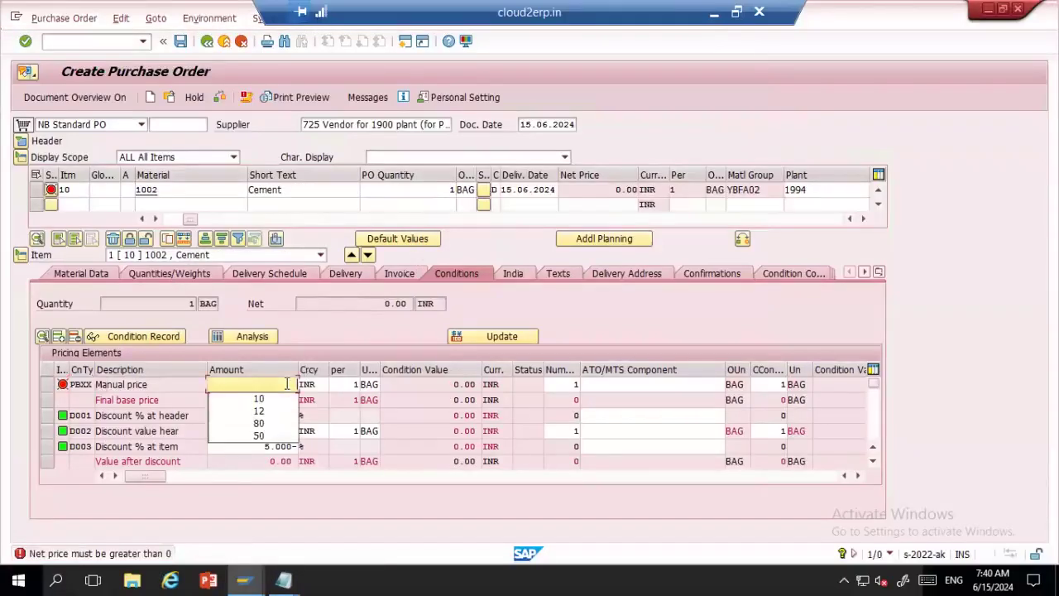
{"action": "left_click", "coordinate": [271, 399]}
{"action": "key", "text": "Return"}
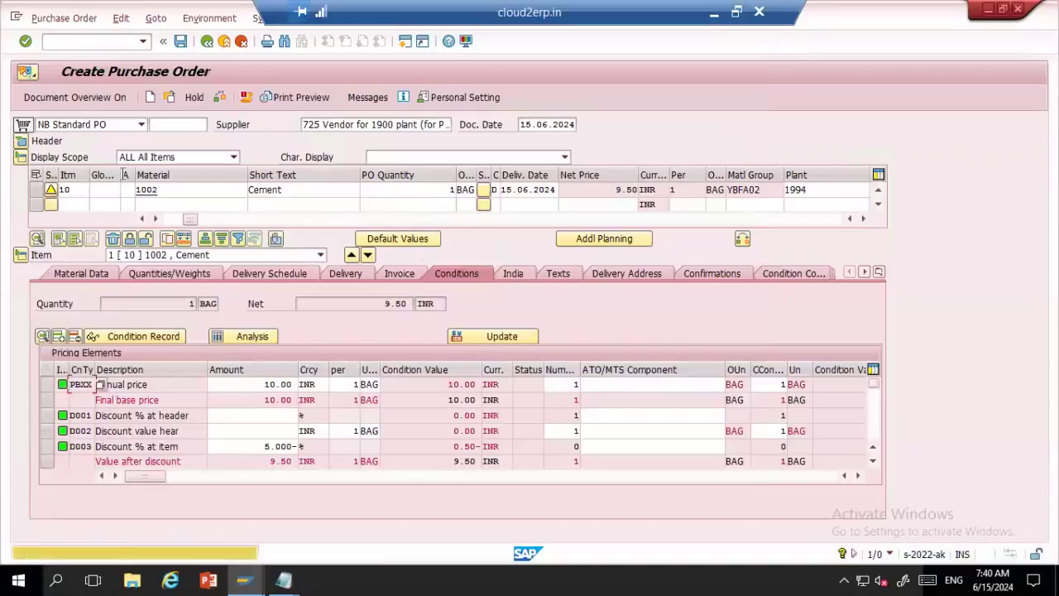
{"action": "double_click", "coordinate": [213, 190]}
{"action": "key", "text": "BackSpace"}
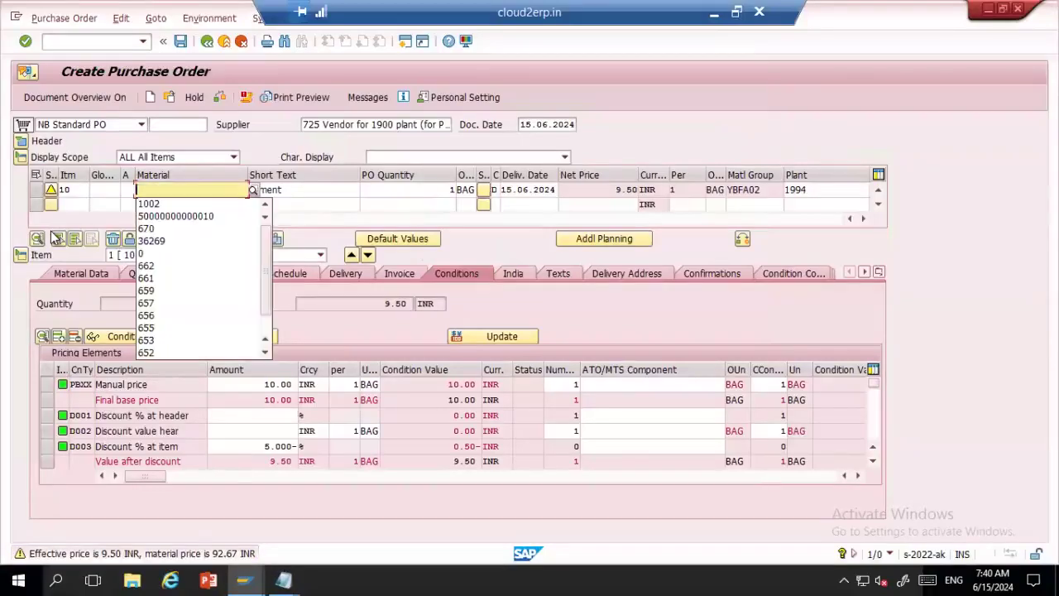
{"action": "key", "text": "Down"}
{"action": "key", "text": "Down"}
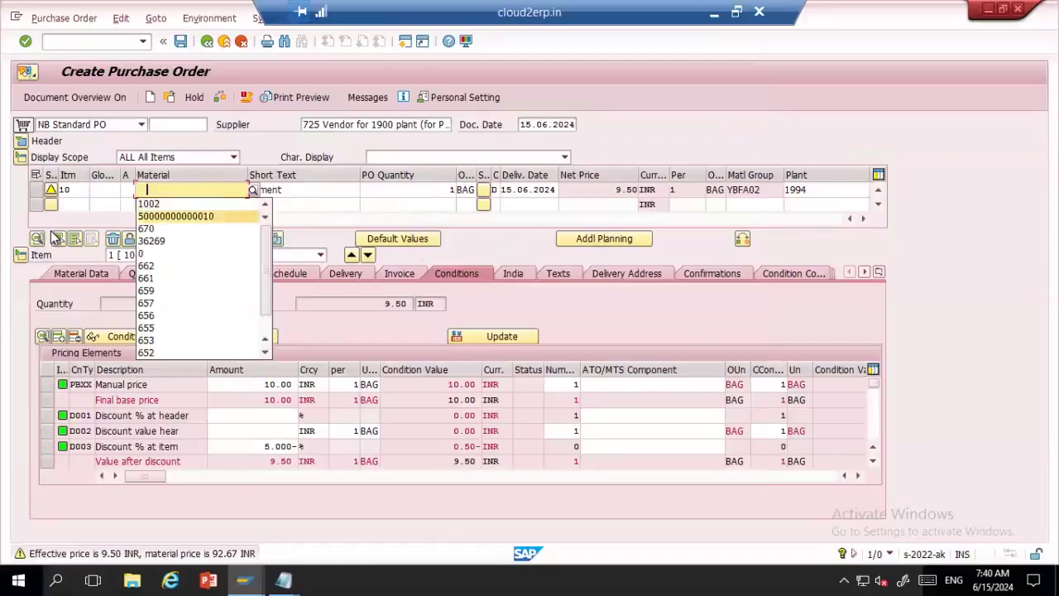
{"action": "key", "text": "Return"}
{"action": "key", "text": "Return"}
{"action": "type", "text": "10"}
{"action": "key", "text": "Return"}
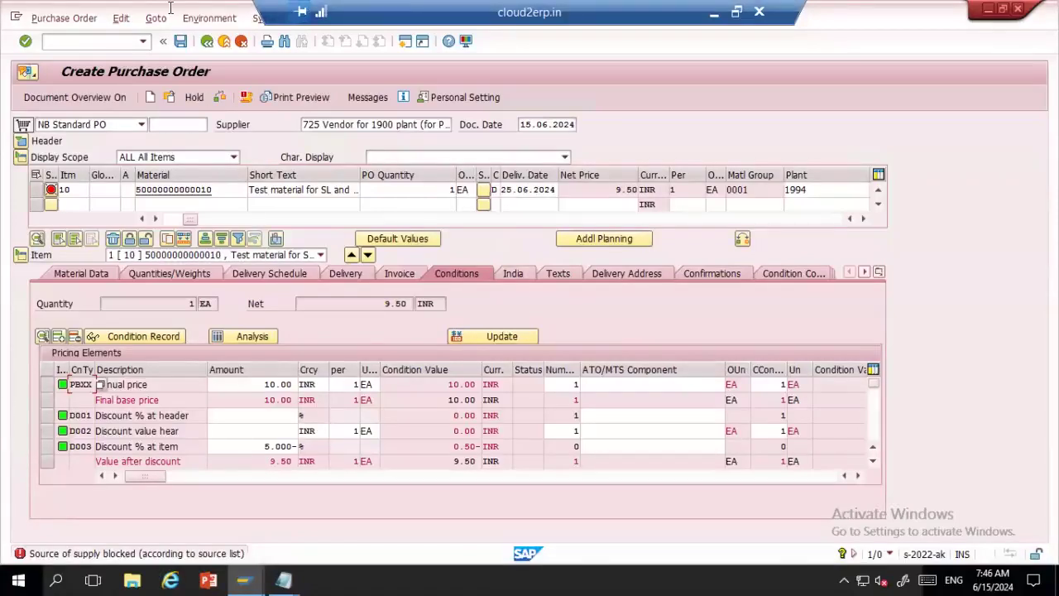
Leave the purchase order and start creating a purchasing info record with ME11, checking the prefilled supplier and material
{"action": "left_click", "coordinate": [114, 36]}
{"action": "type", "text": "/nme11"}
{"action": "key", "text": "Return"}
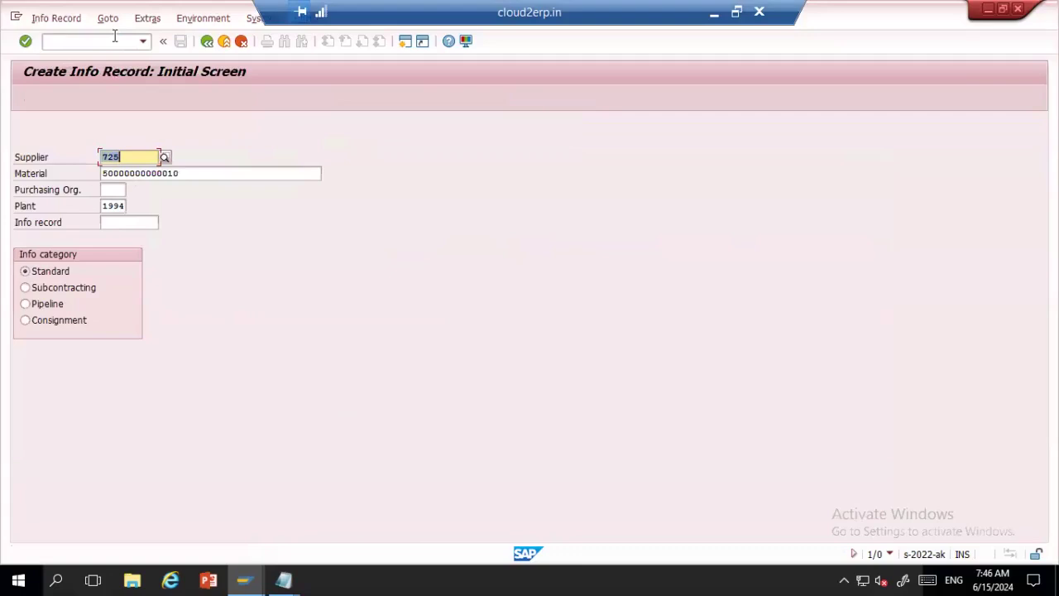
{"action": "left_click", "coordinate": [34, 163]}
{"action": "left_click", "coordinate": [33, 174]}
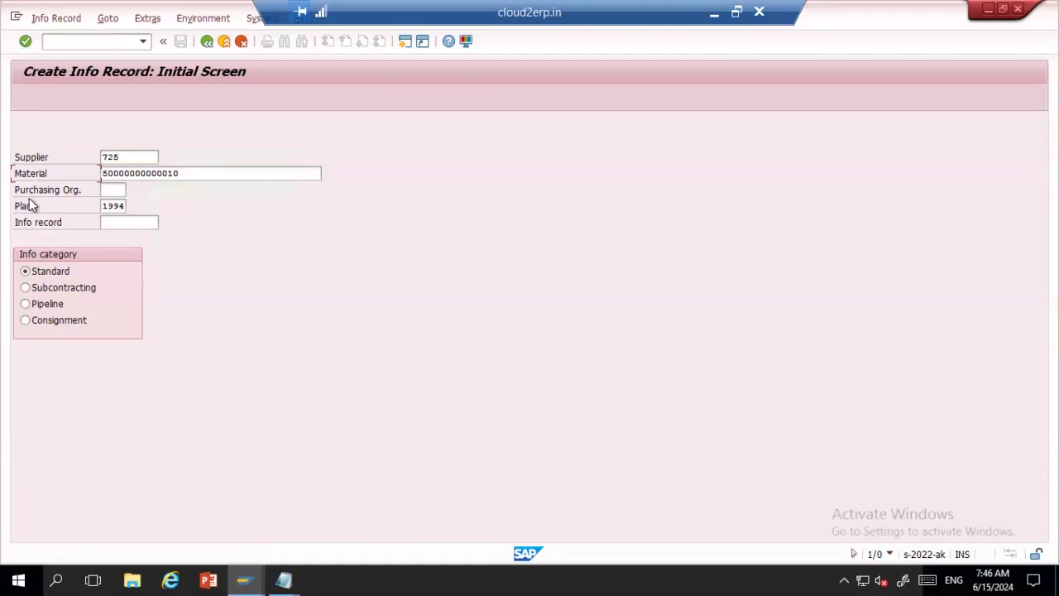
{"action": "left_click", "coordinate": [32, 193]}
{"action": "left_click", "coordinate": [124, 156]}
{"action": "left_click", "coordinate": [190, 173]}
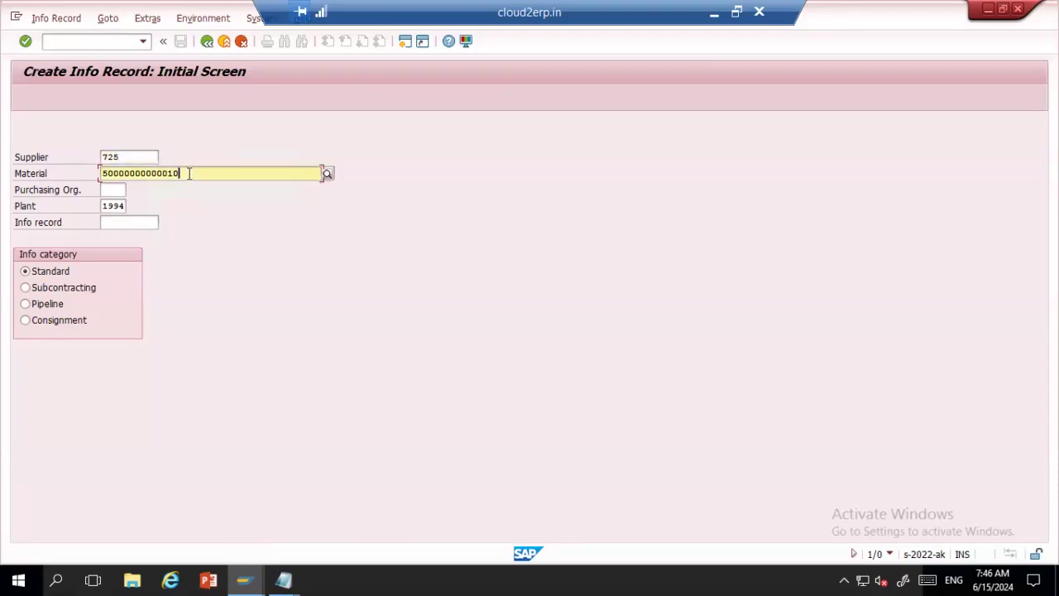
Enter purchasing organization 1994 for the standard info record, keep plant 1994 and continue to the general data
{"action": "left_click", "coordinate": [117, 189]}
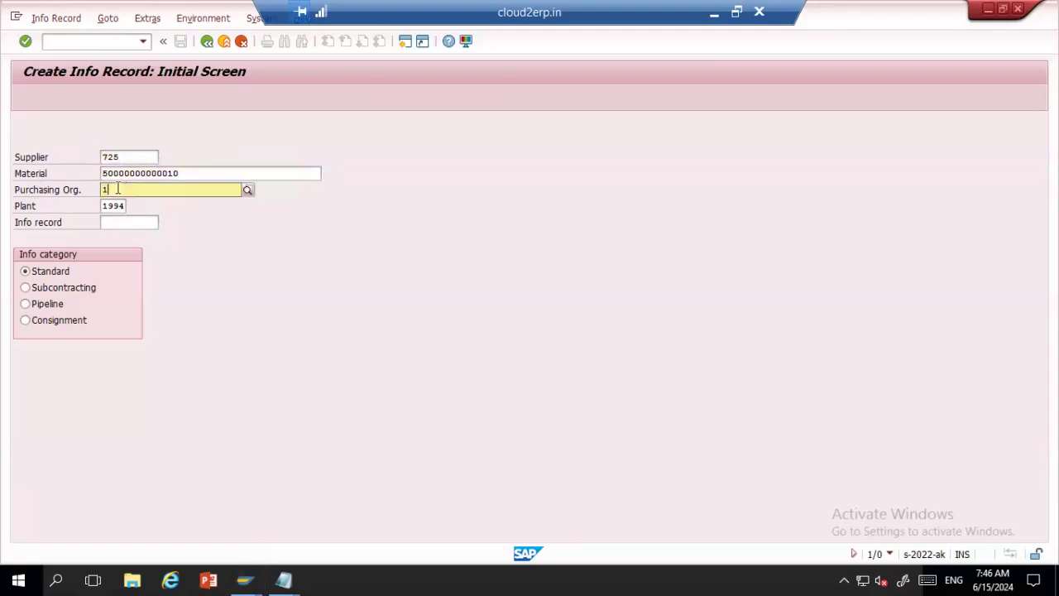
{"action": "type", "text": "1994"}
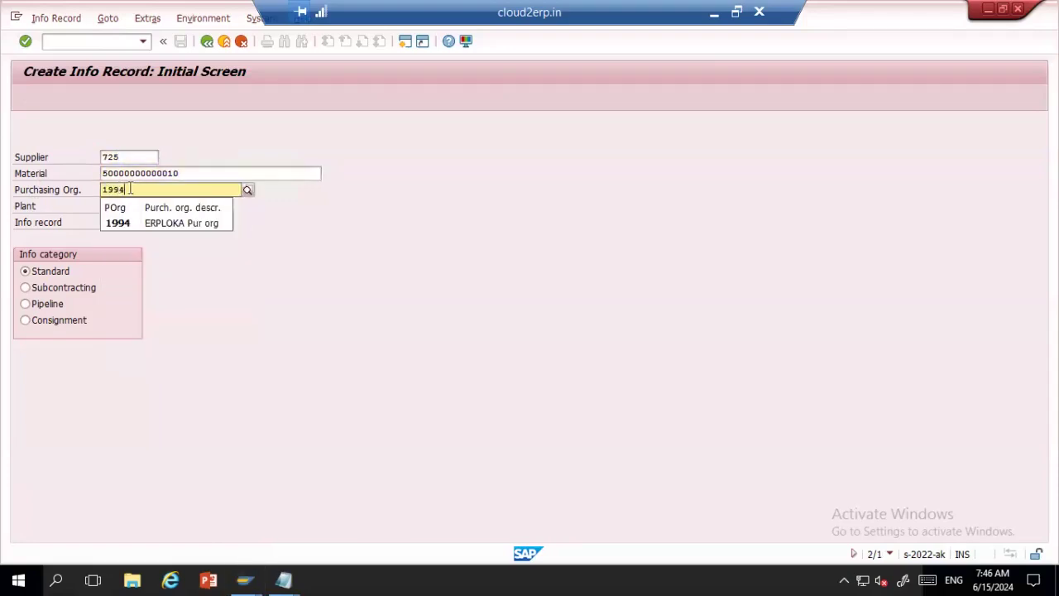
{"action": "left_click", "coordinate": [182, 224]}
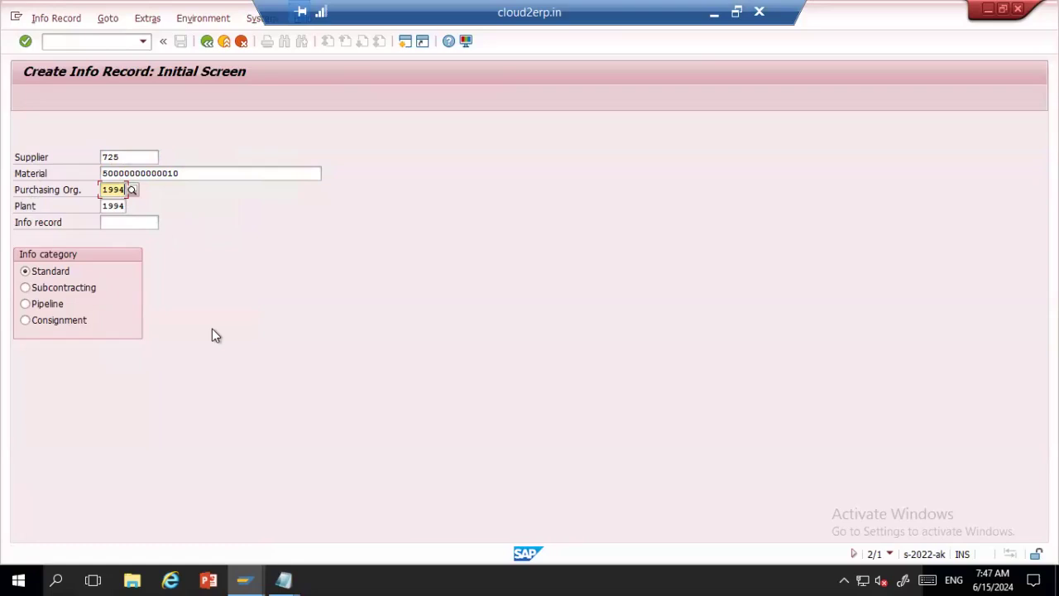
{"action": "left_click", "coordinate": [125, 207]}
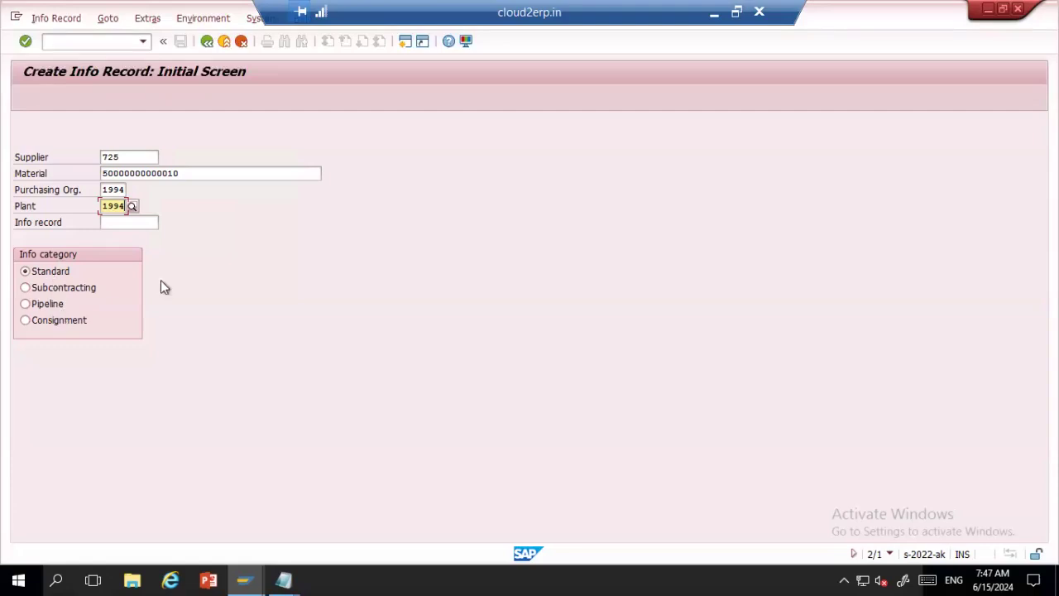
{"action": "key", "text": "Return"}
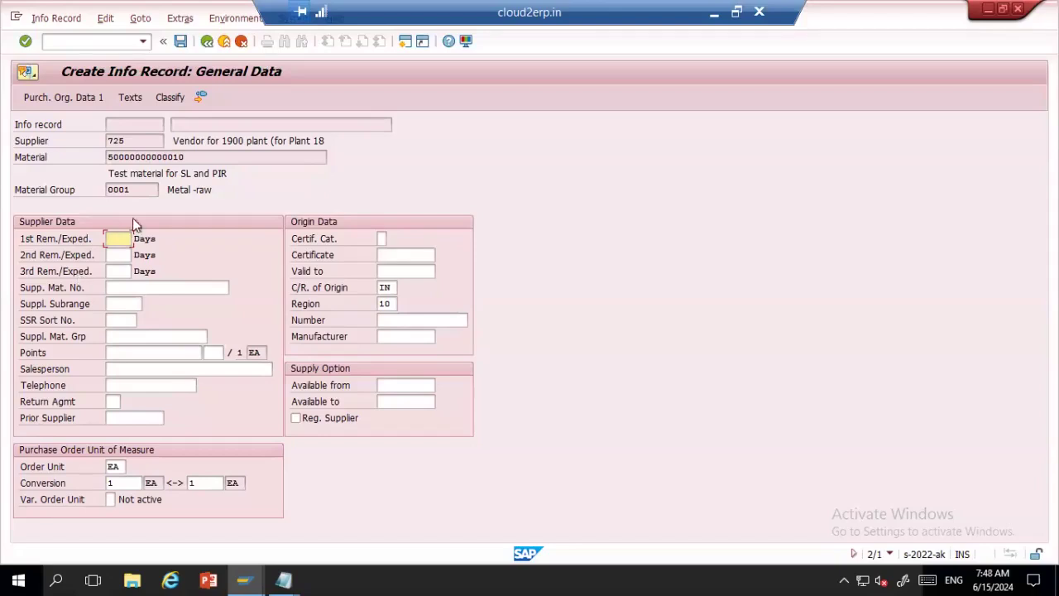
Set the info record's first, second and third reminders to 2, 4 and 6 days
{"action": "type", "text": "2"}
{"action": "left_click", "coordinate": [122, 254]}
{"action": "type", "text": "3"}
{"action": "key", "text": "BackSpace"}
{"action": "type", "text": "4"}
{"action": "left_click", "coordinate": [121, 272]}
{"action": "type", "text": "6"}
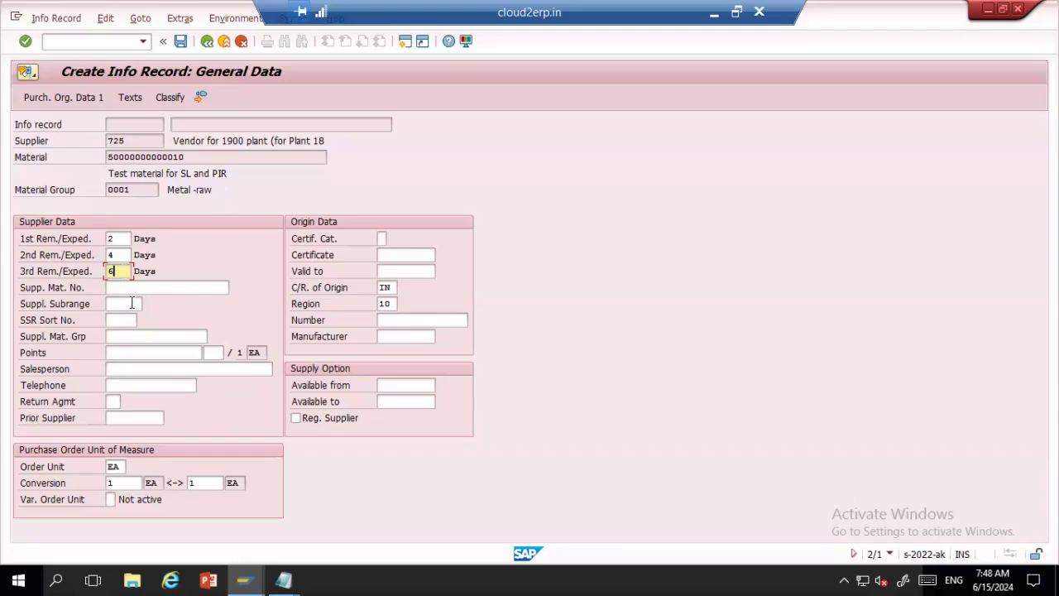
{"action": "left_click", "coordinate": [131, 288]}
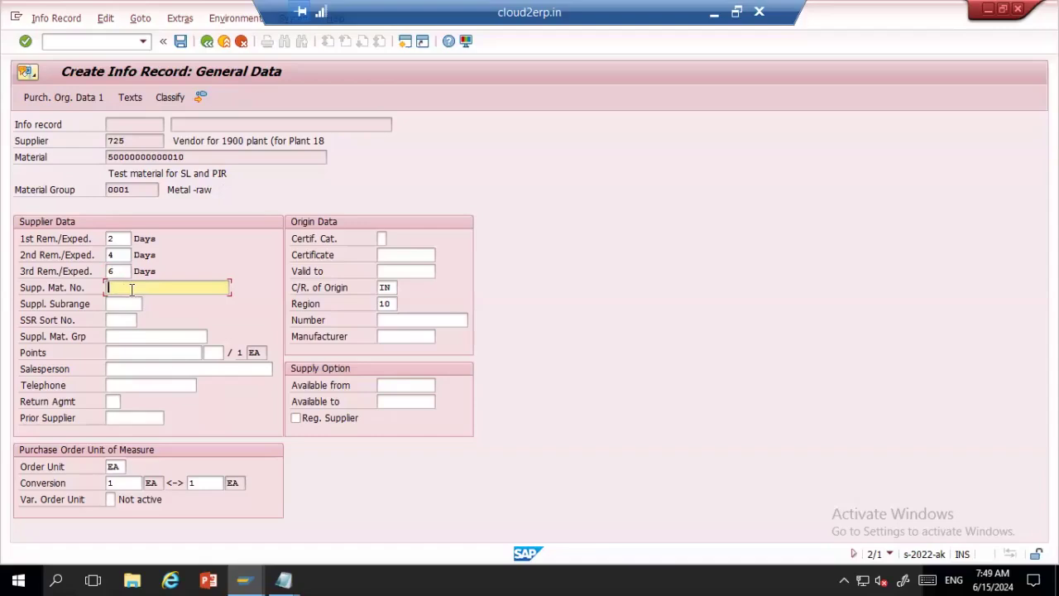
{"action": "left_click", "coordinate": [145, 337]}
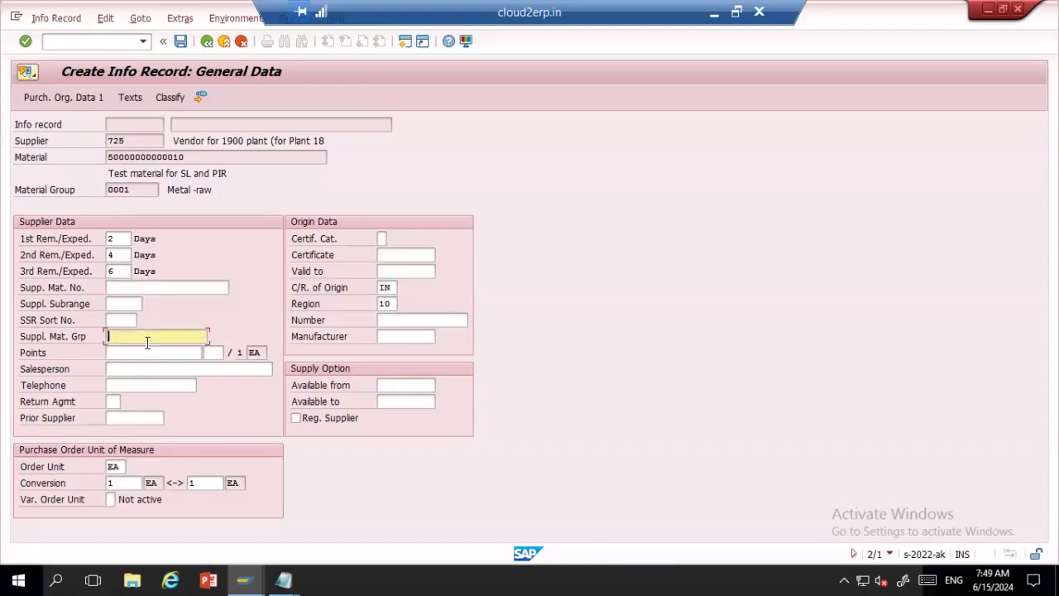
{"action": "left_click", "coordinate": [133, 369]}
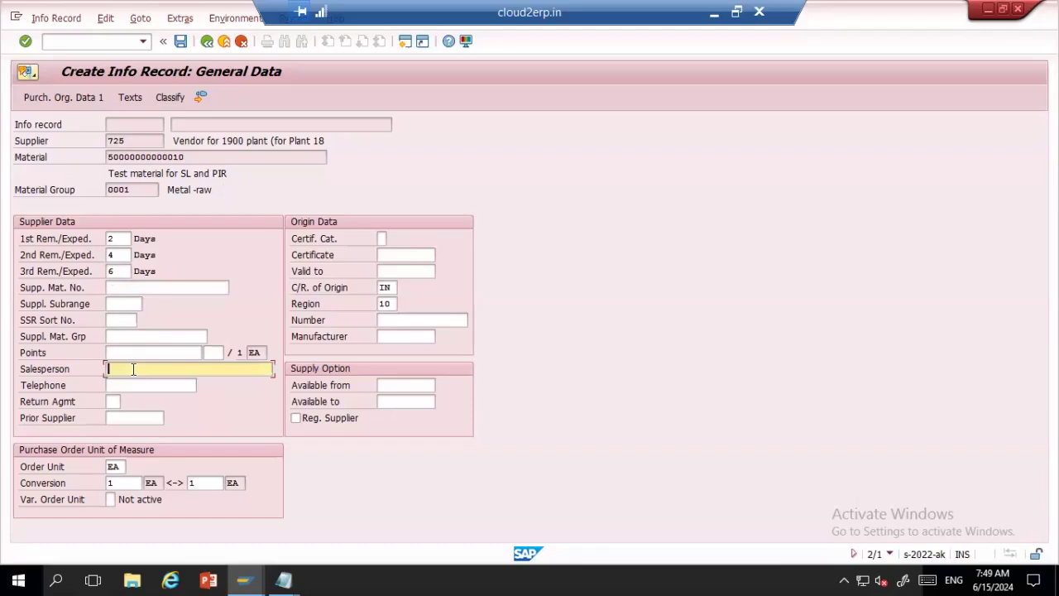
{"action": "left_click", "coordinate": [127, 387]}
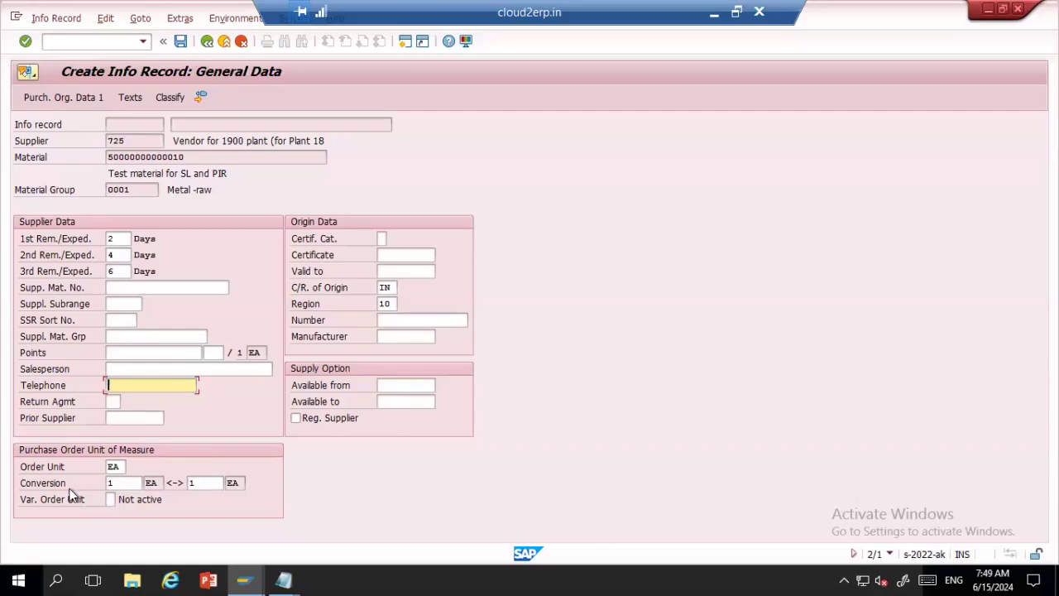
Set the purchase order unit to L with a conversion of 1 L to 2 EA
{"action": "left_click", "coordinate": [119, 467]}
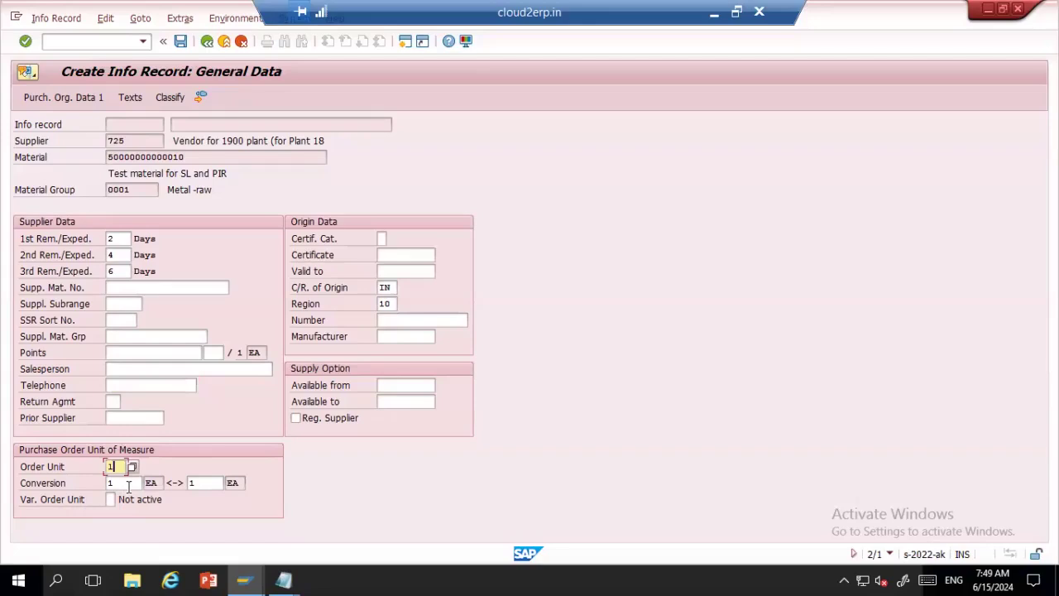
{"action": "type", "text": "l"}
{"action": "key", "text": "Return"}
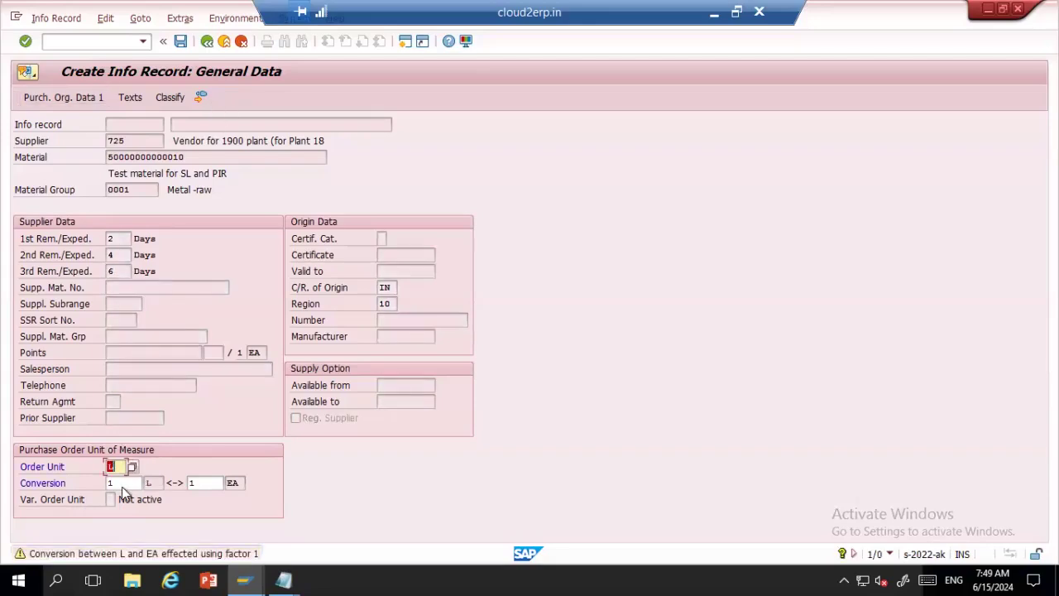
{"action": "left_click", "coordinate": [199, 483]}
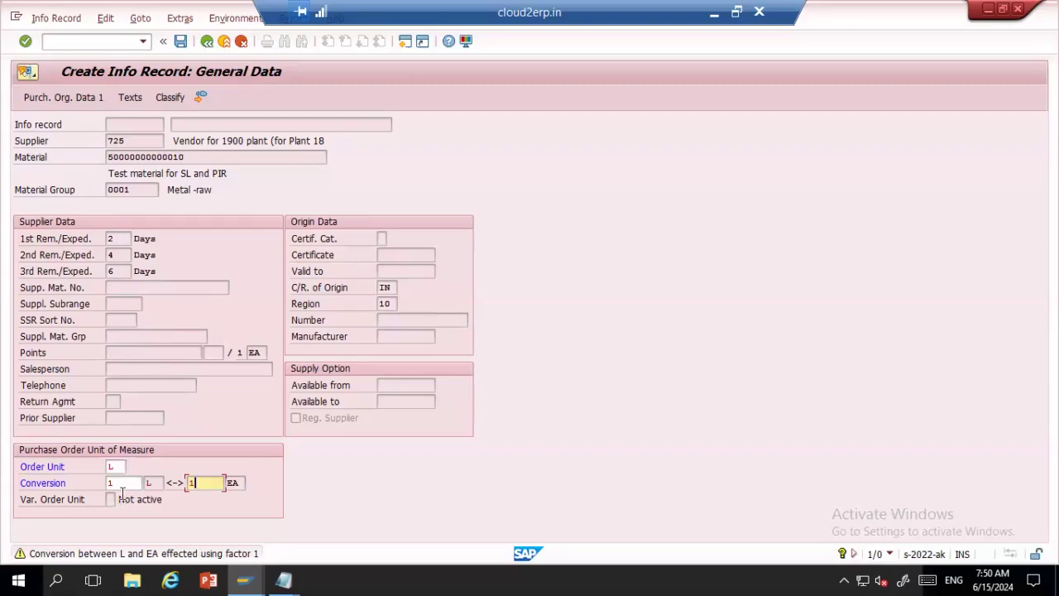
{"action": "key", "text": "BackSpace"}
{"action": "type", "text": "2"}
{"action": "key", "text": "Return"}
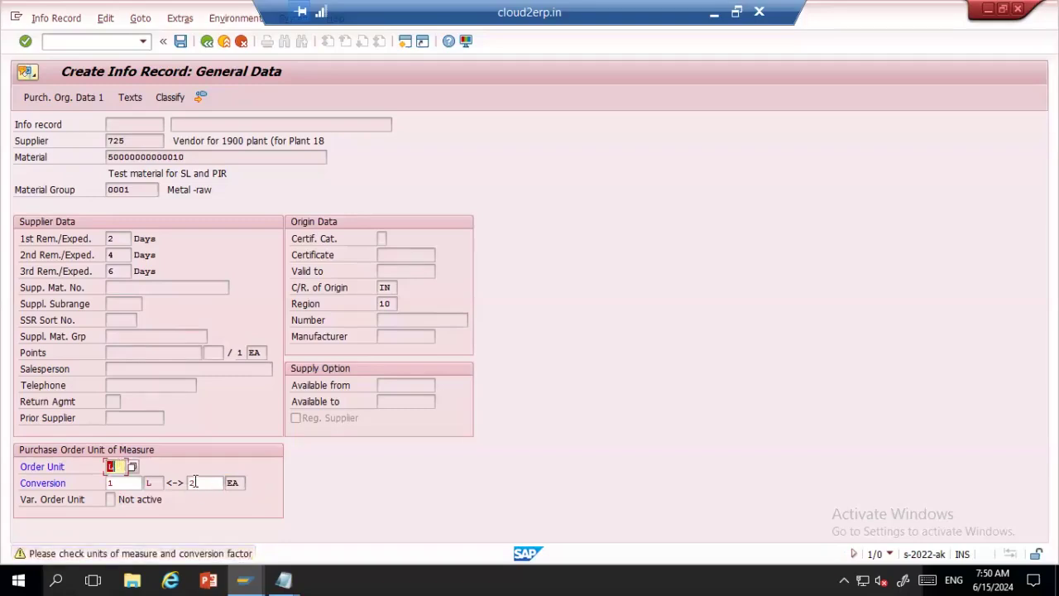
Accept the unit conversion and continue to purchasing organization data 1, rechecking the general data once
{"action": "left_click", "coordinate": [163, 157]}
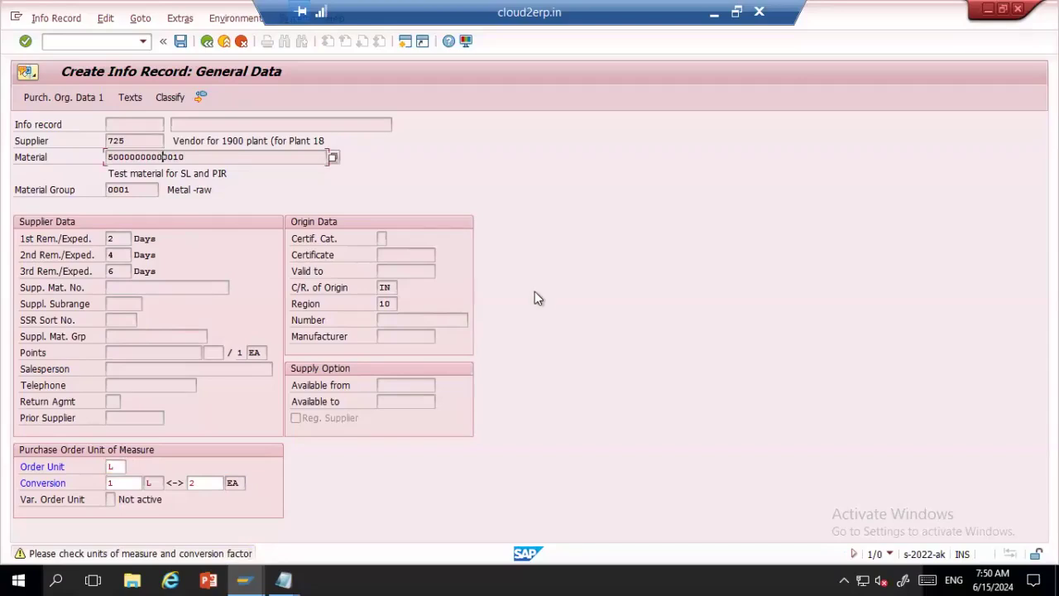
{"action": "key", "text": "Return"}
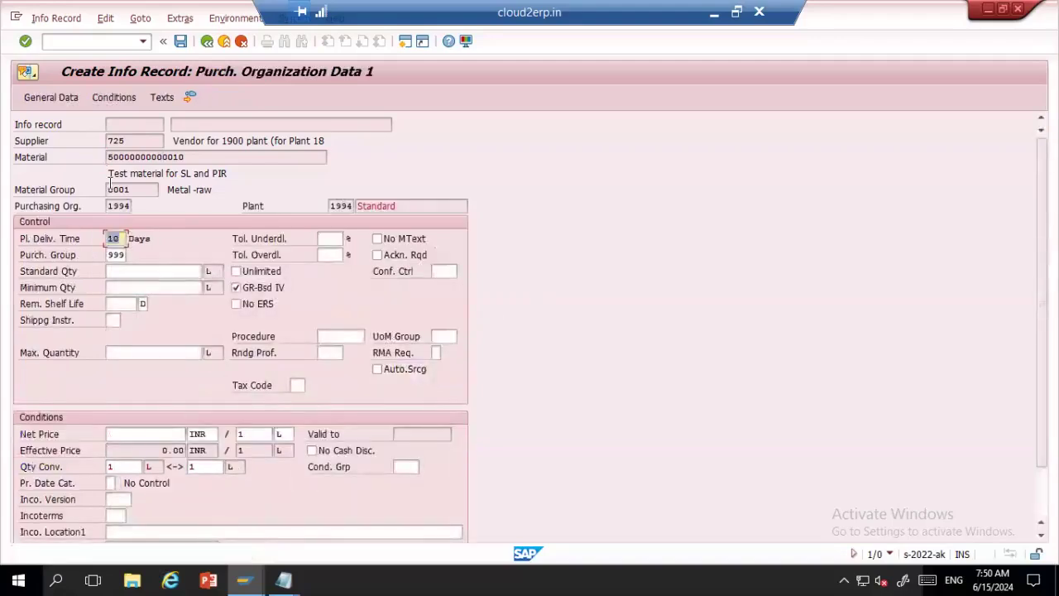
{"action": "left_click", "coordinate": [63, 101]}
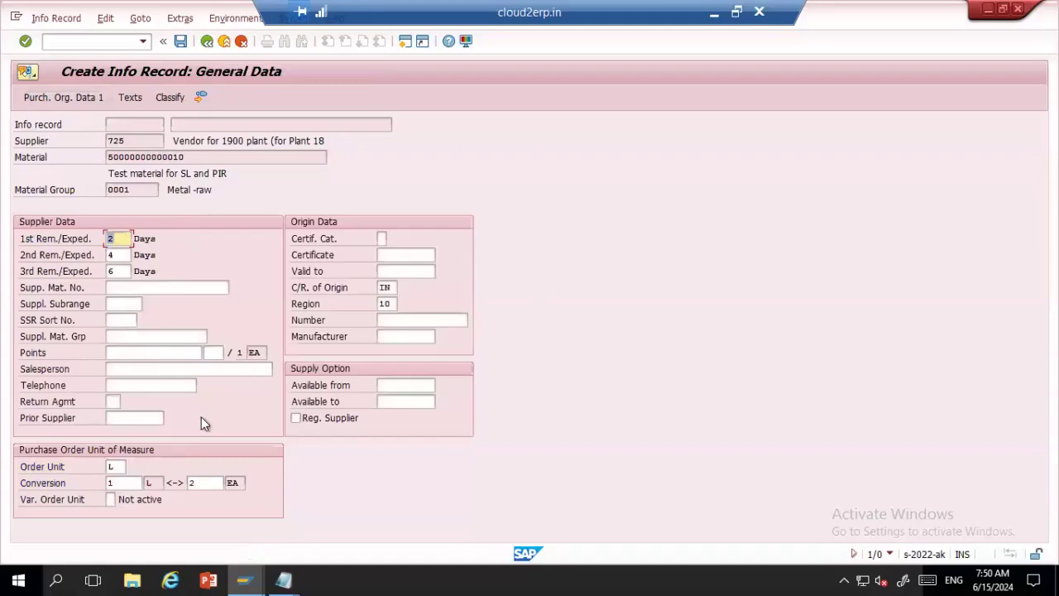
{"action": "left_click", "coordinate": [63, 100]}
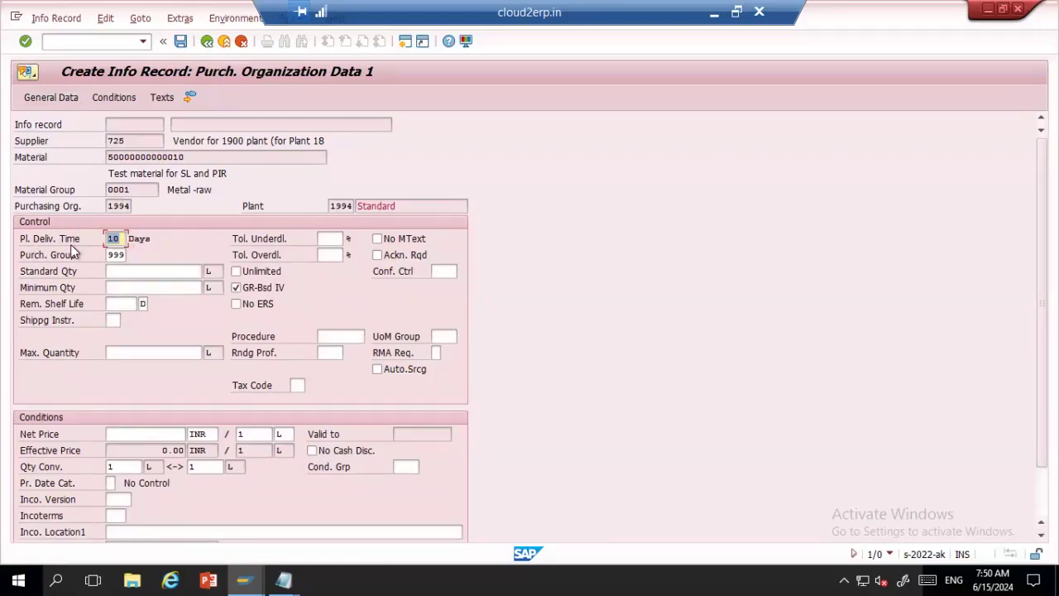
Set the planned delivery time to 30 days, standard and minimum quantities to 10 L, and maximum quantity to 100 L
{"action": "type", "text": "30"}
{"action": "left_click", "coordinate": [135, 287]}
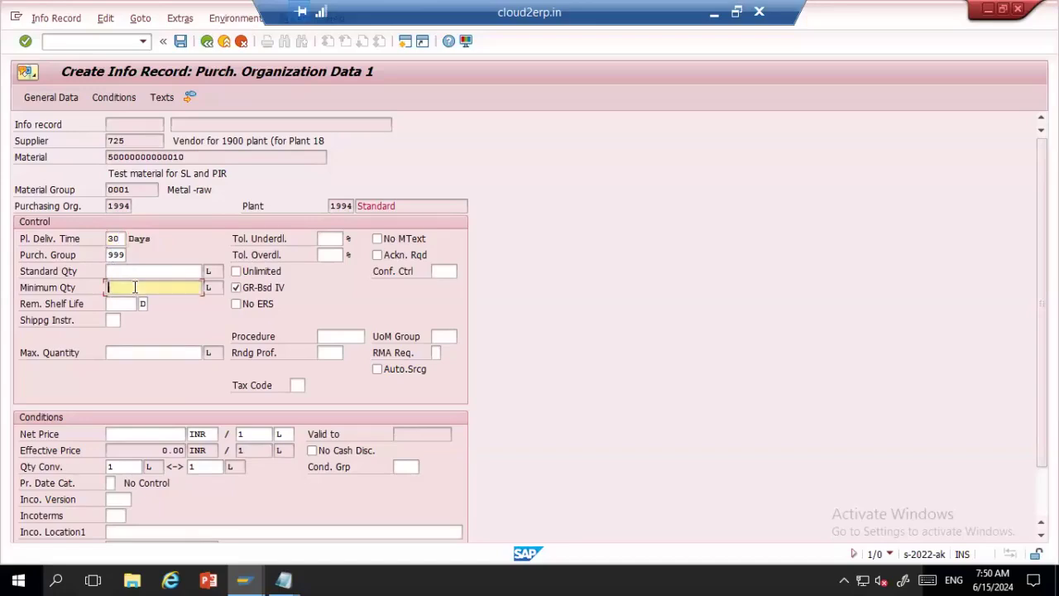
{"action": "type", "text": "10"}
{"action": "left_click", "coordinate": [153, 272]}
{"action": "type", "text": "10"}
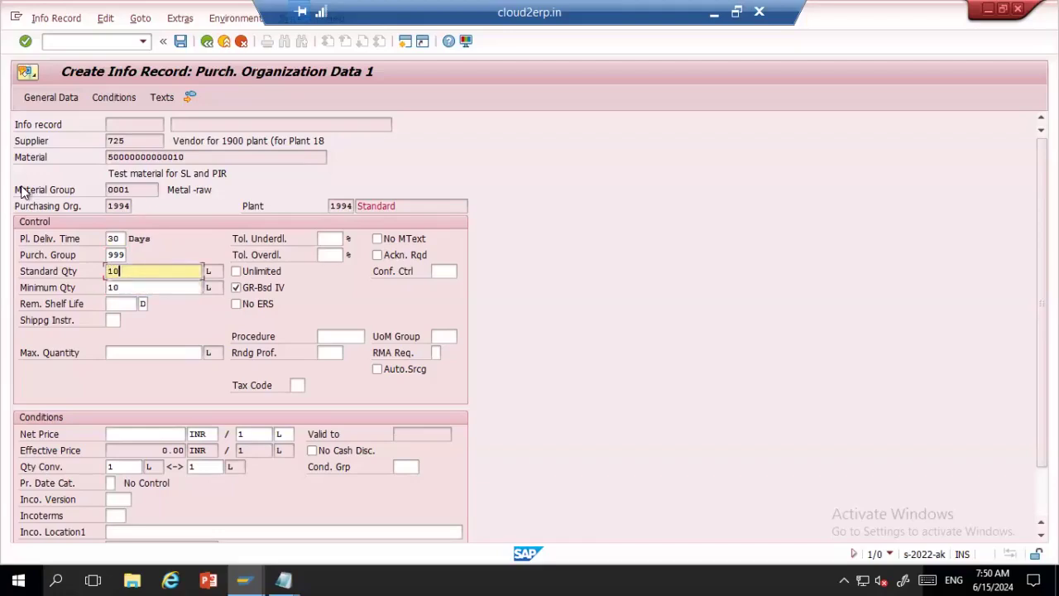
{"action": "left_click", "coordinate": [135, 351]}
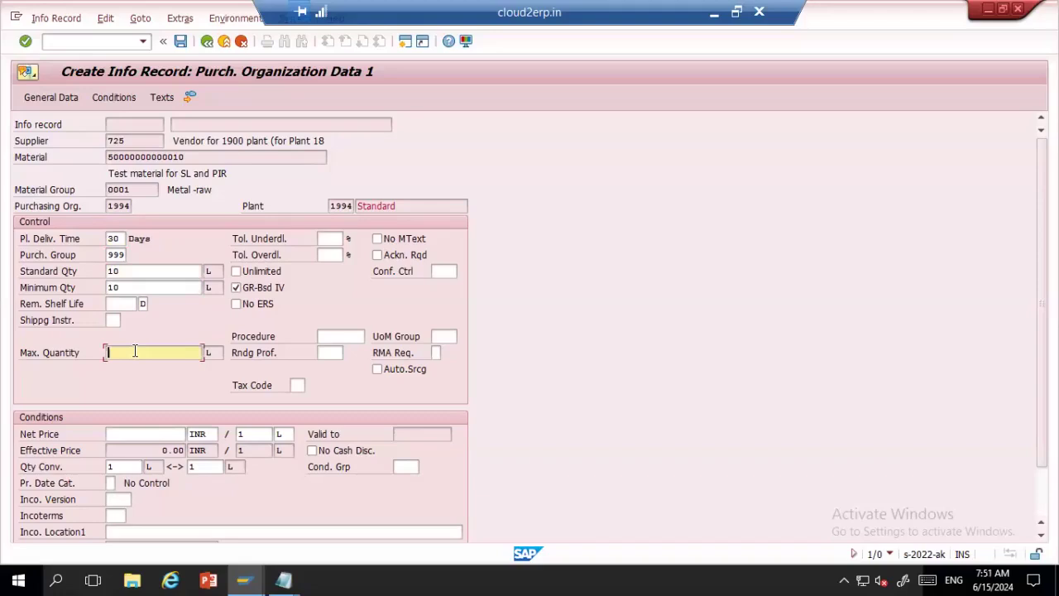
{"action": "type", "text": "100"}
Set the net price to 20 INR per 1 L and open the info record's price conditions at the Standard amount
{"action": "left_click", "coordinate": [168, 433]}
{"action": "type", "text": "20"}
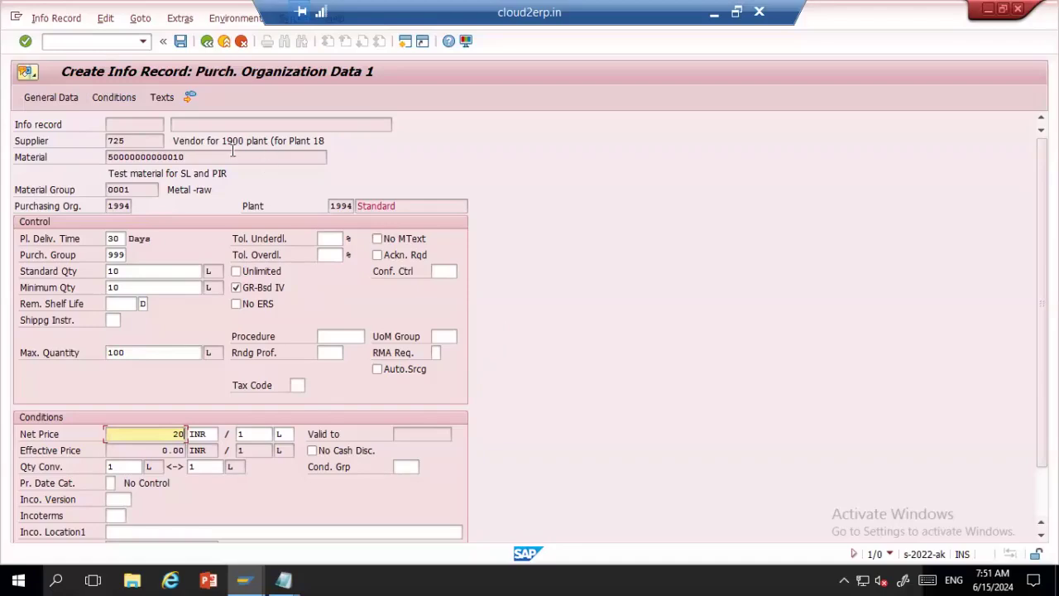
{"action": "left_click", "coordinate": [122, 100]}
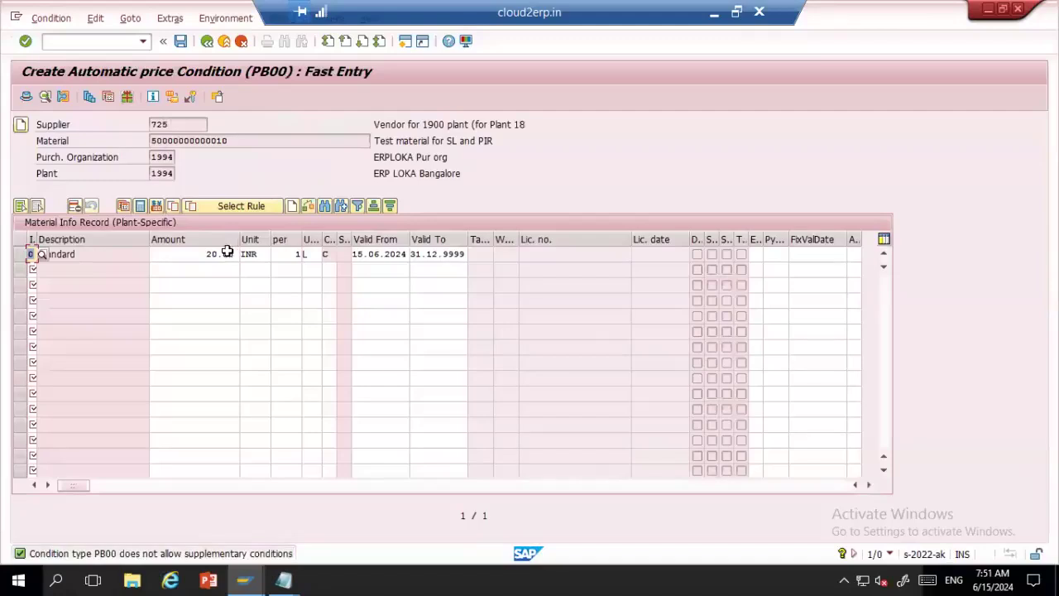
{"action": "left_click", "coordinate": [211, 259]}
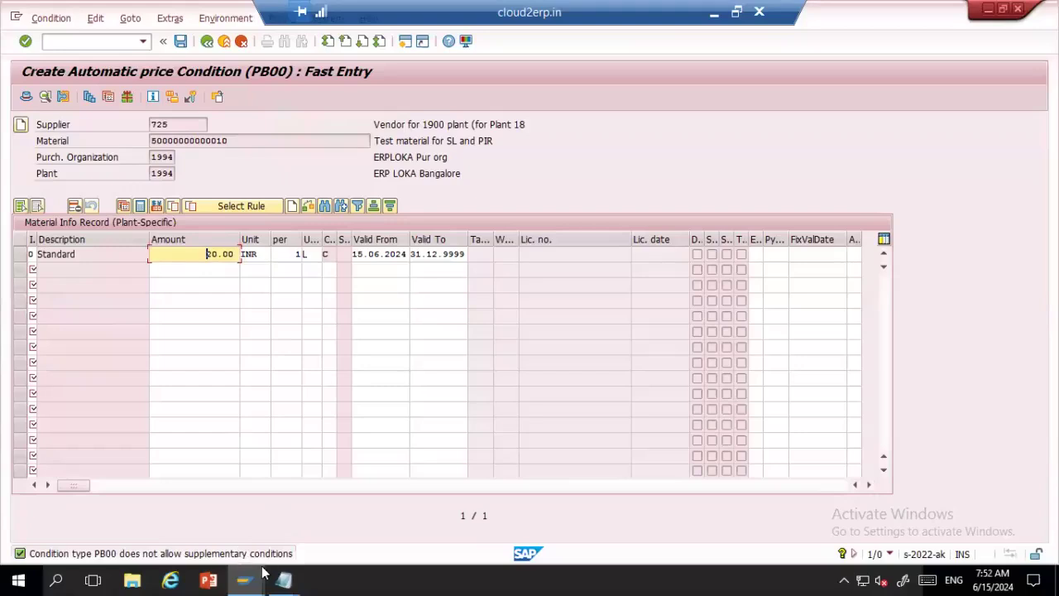
Open Excel 2016 with a blank workbook and dismiss the Office activation wizard
{"action": "left_click", "coordinate": [57, 580]}
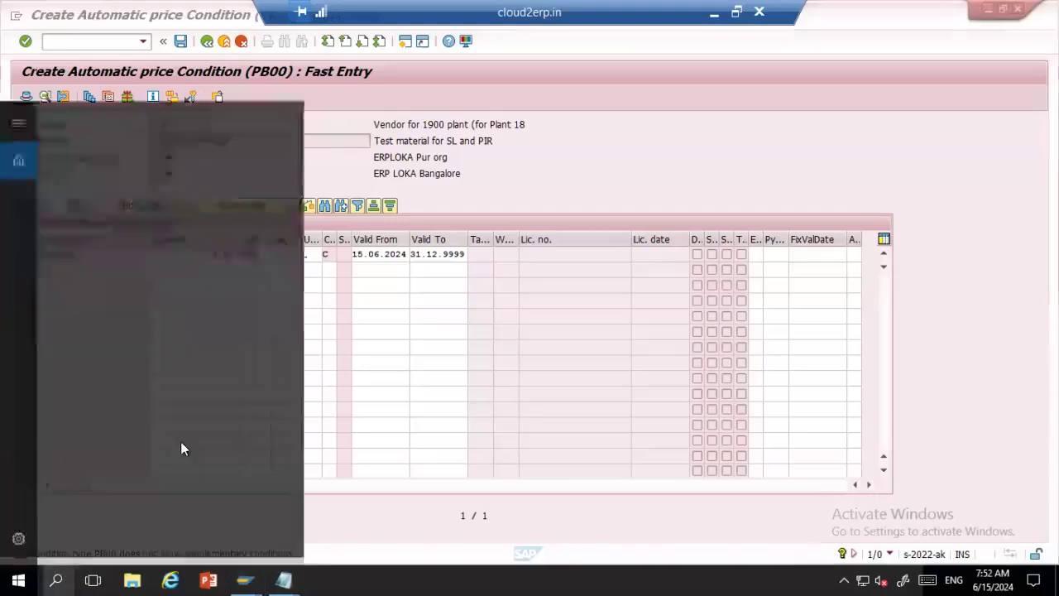
{"action": "type", "text": "exv"}
{"action": "key", "text": "BackSpace"}
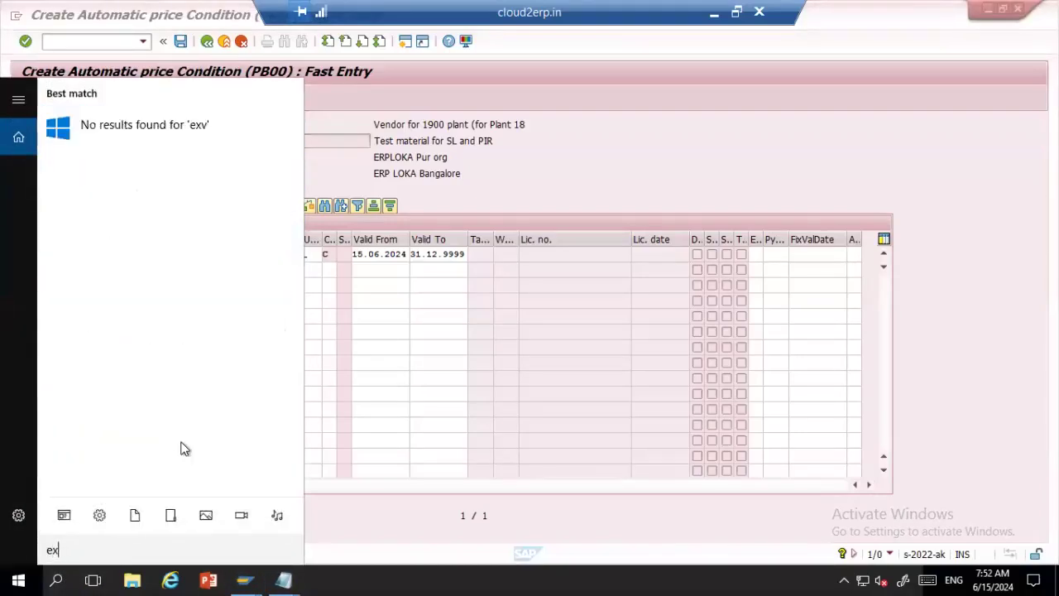
{"action": "type", "text": "ce"}
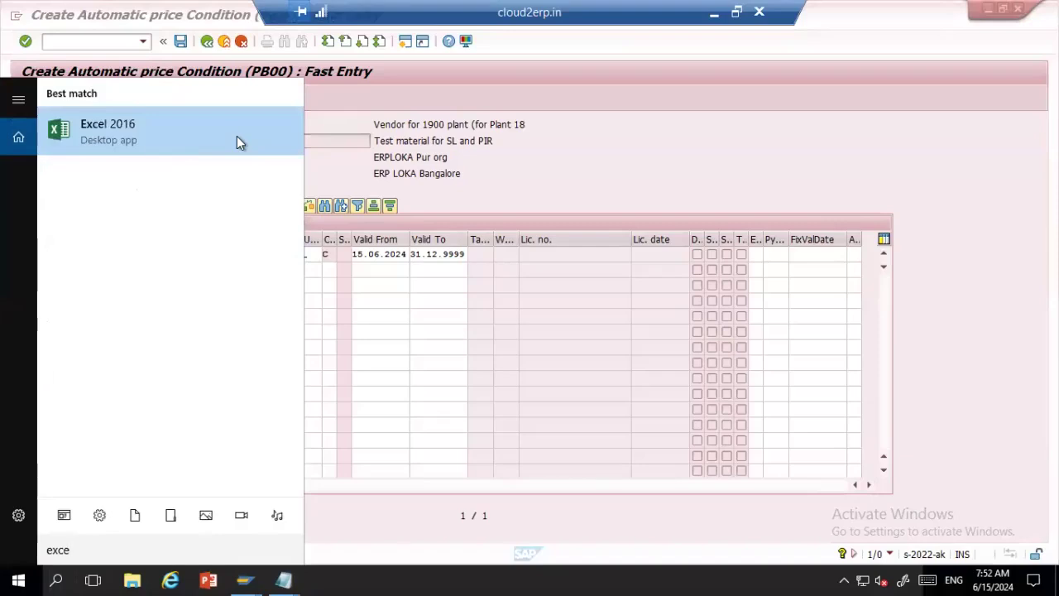
{"action": "left_click", "coordinate": [237, 137]}
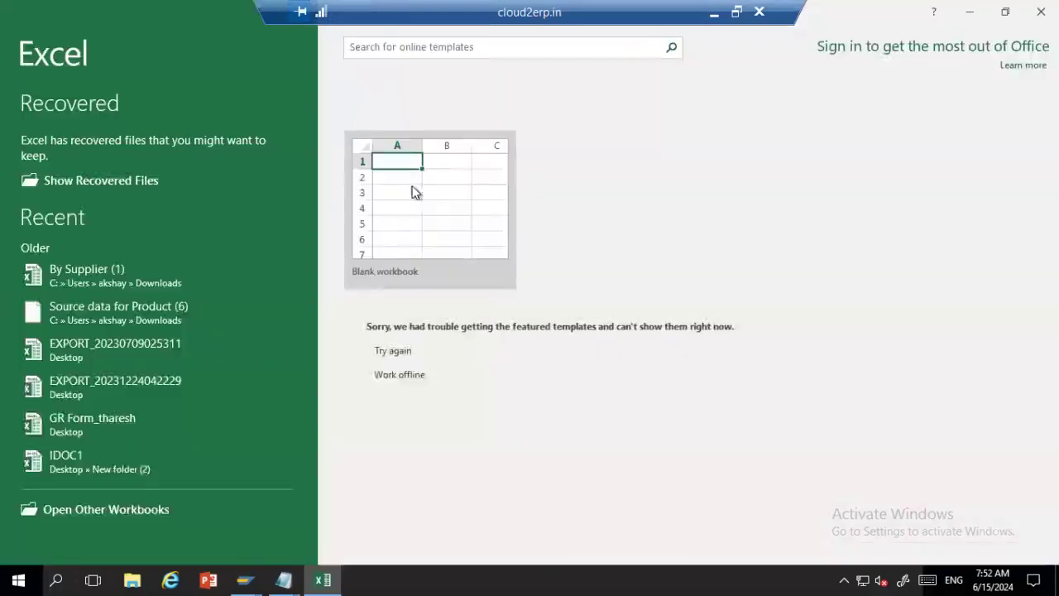
{"action": "left_click", "coordinate": [420, 200]}
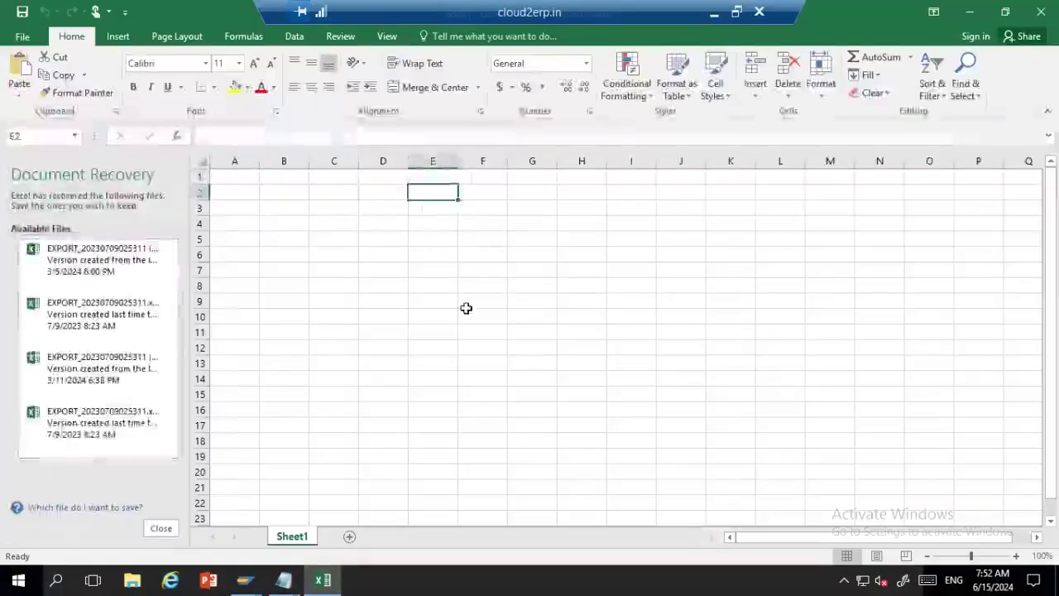
{"action": "left_click", "coordinate": [465, 308]}
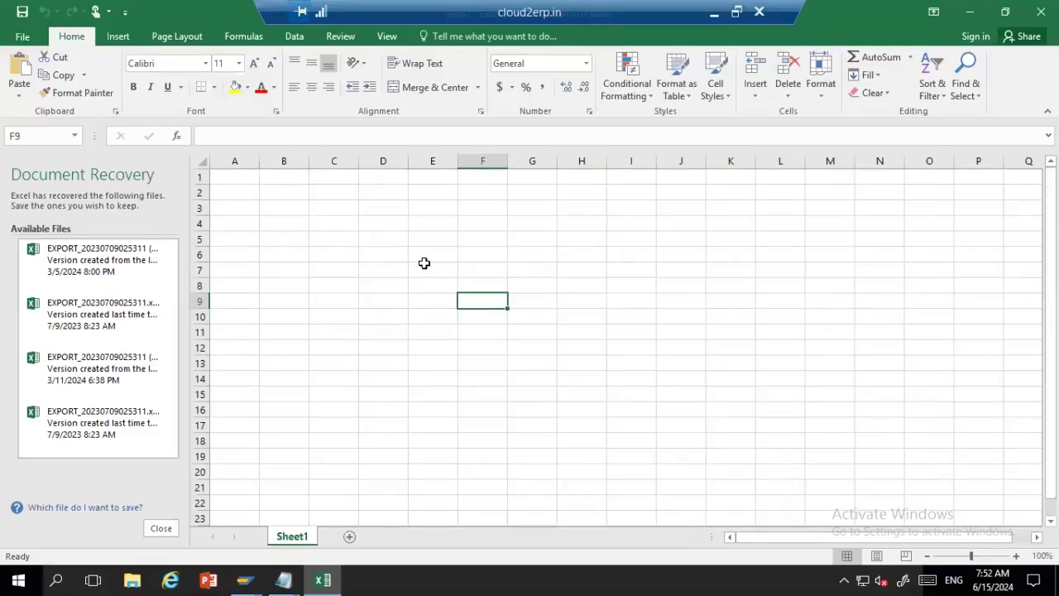
{"action": "left_click", "coordinate": [443, 276]}
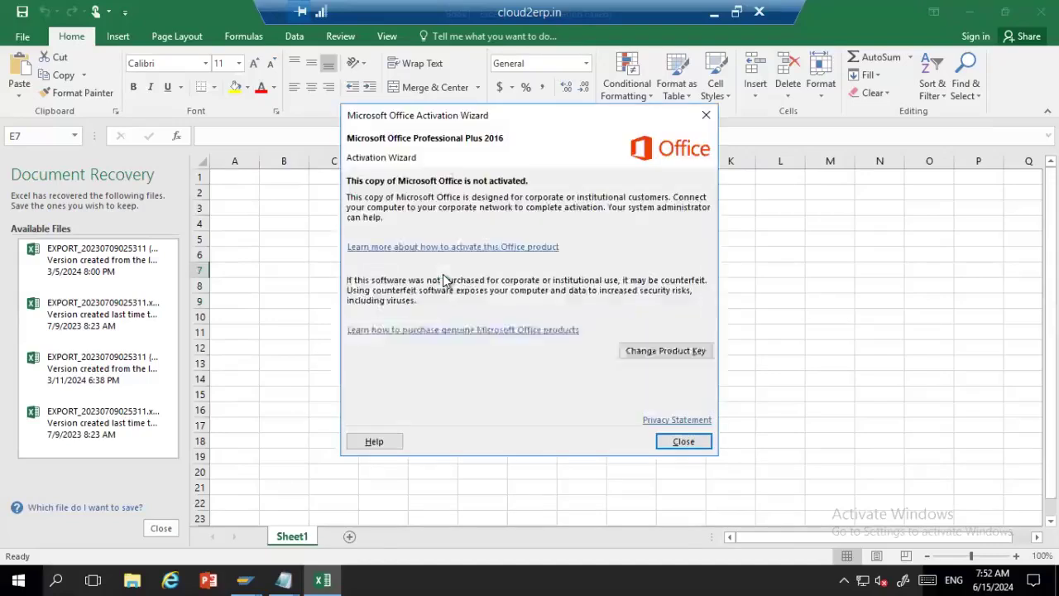
{"action": "left_click", "coordinate": [683, 441]}
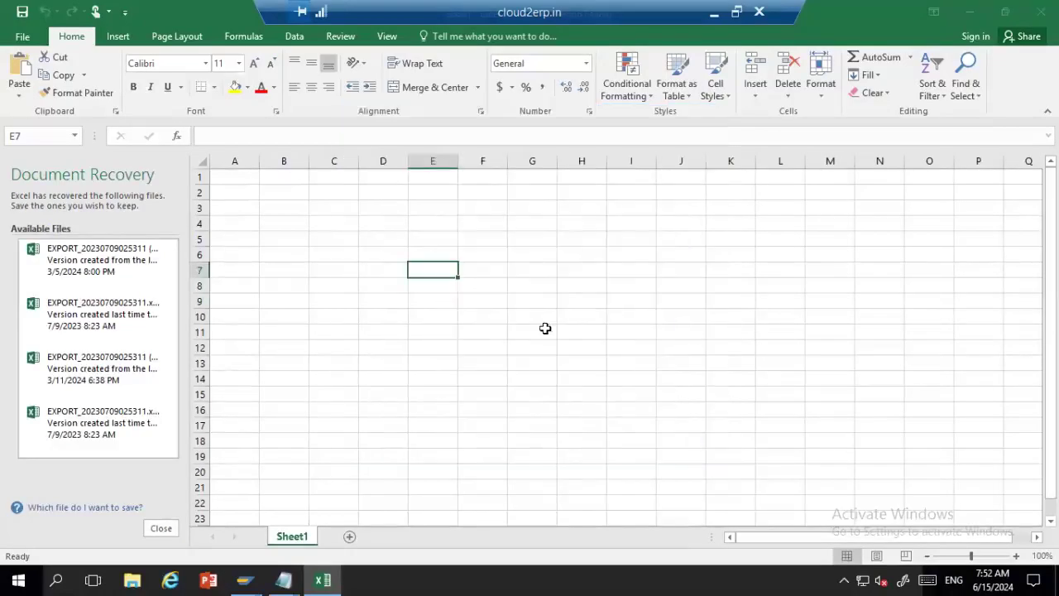
Enter the quantity range <10 PC in cell E7 and its price 20 in F7
{"action": "type", "text": "<1"}
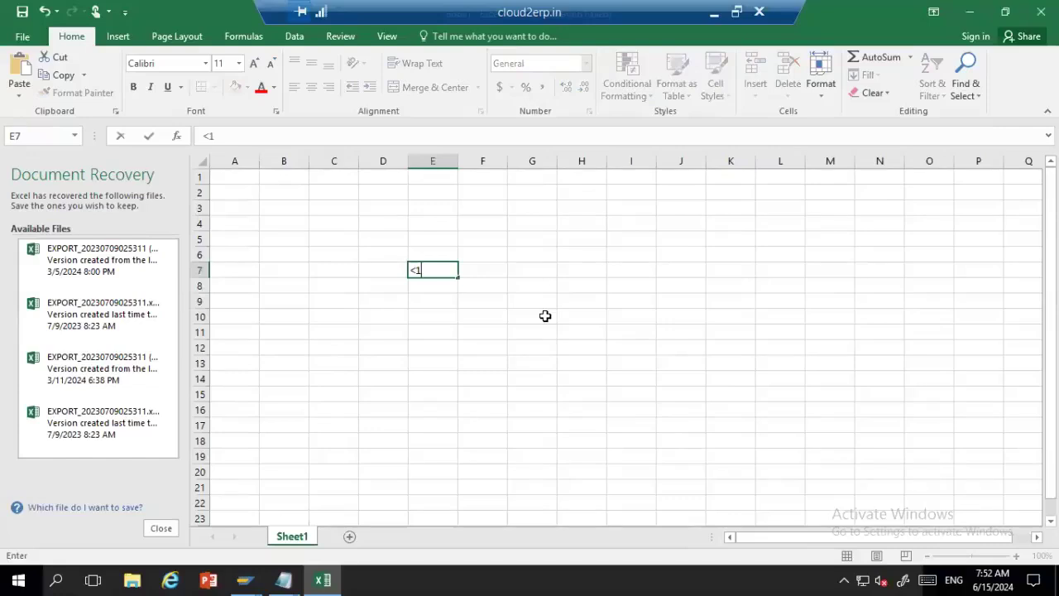
{"action": "type", "text": "0 PC"}
{"action": "left_click", "coordinate": [504, 318]}
{"action": "left_click", "coordinate": [489, 270]}
{"action": "type", "text": "20"}
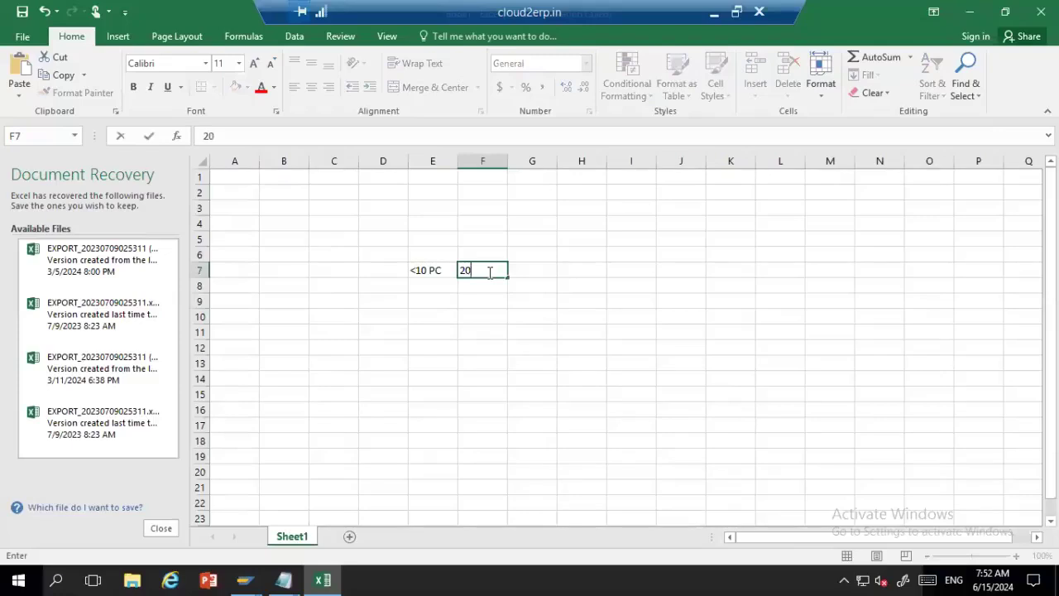
{"action": "left_click", "coordinate": [475, 296]}
Try to enter the range 10 - 20 in cell E8 using a Number format without decimals, and clear the cell
{"action": "left_click", "coordinate": [442, 289]}
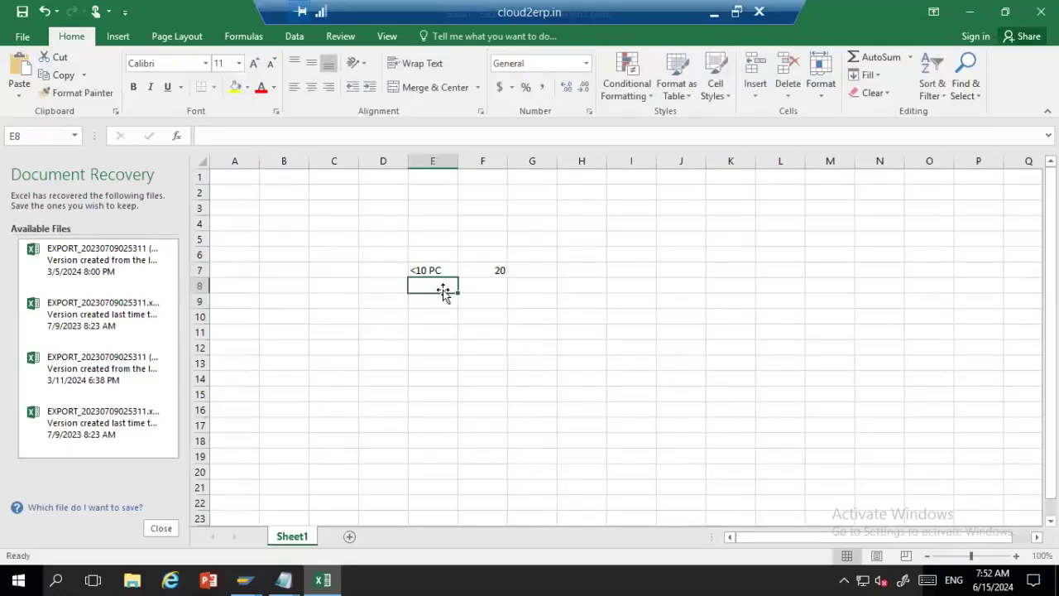
{"action": "type", "text": "10 -"}
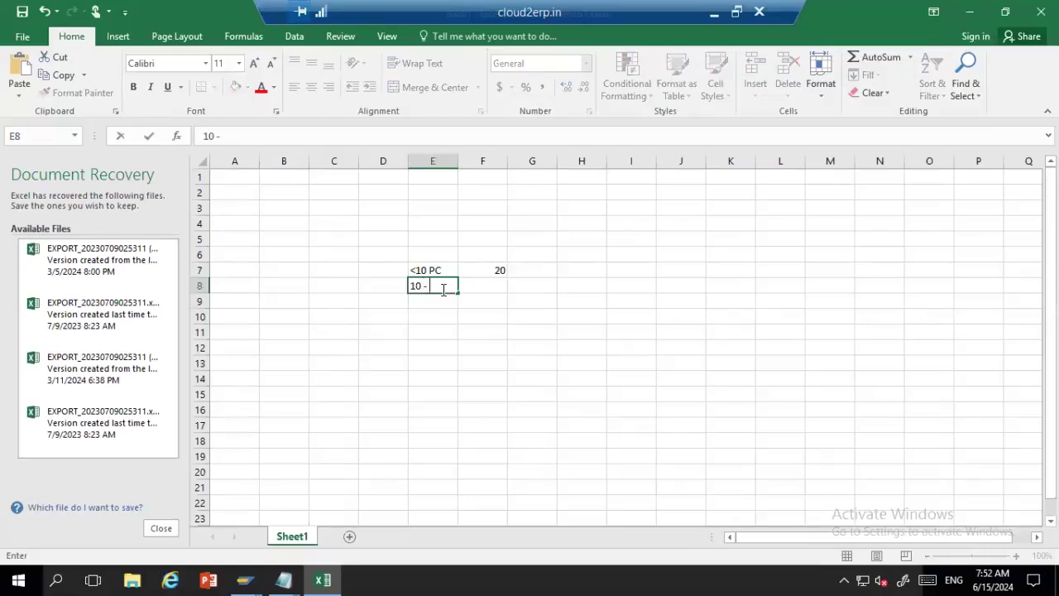
{"action": "type", "text": " 20"}
{"action": "left_click", "coordinate": [485, 282]}
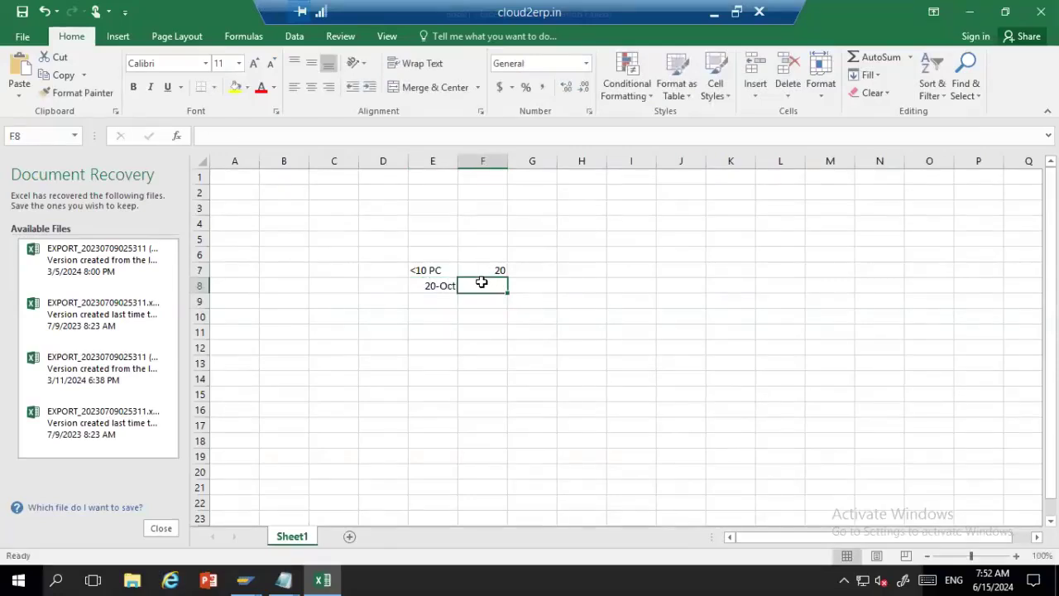
{"action": "left_click", "coordinate": [437, 283]}
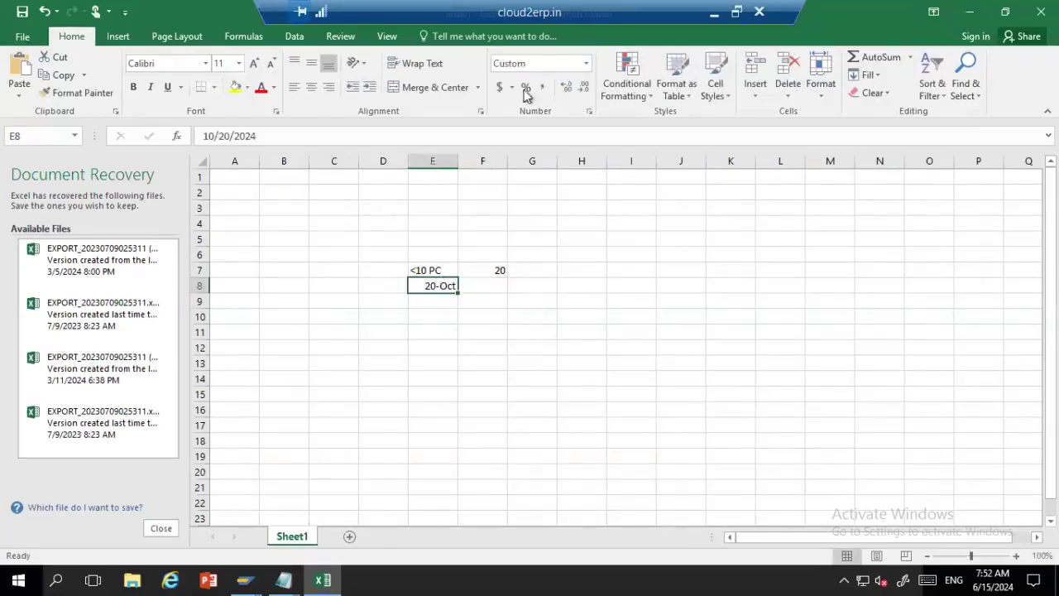
{"action": "left_click", "coordinate": [586, 63]}
{"action": "left_click", "coordinate": [531, 132]}
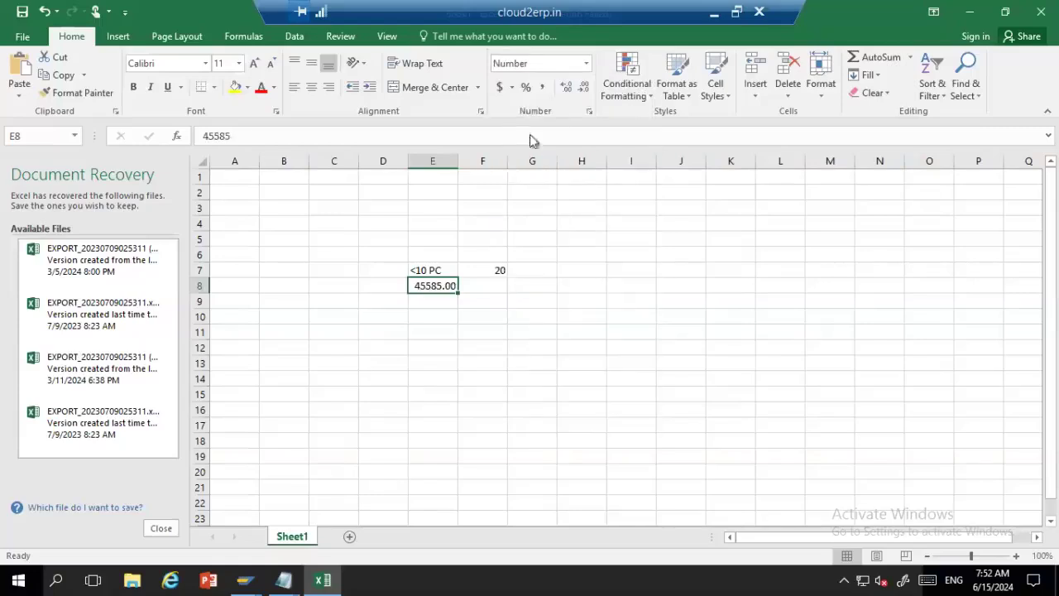
{"action": "left_click", "coordinate": [582, 89]}
{"action": "left_click", "coordinate": [582, 90]}
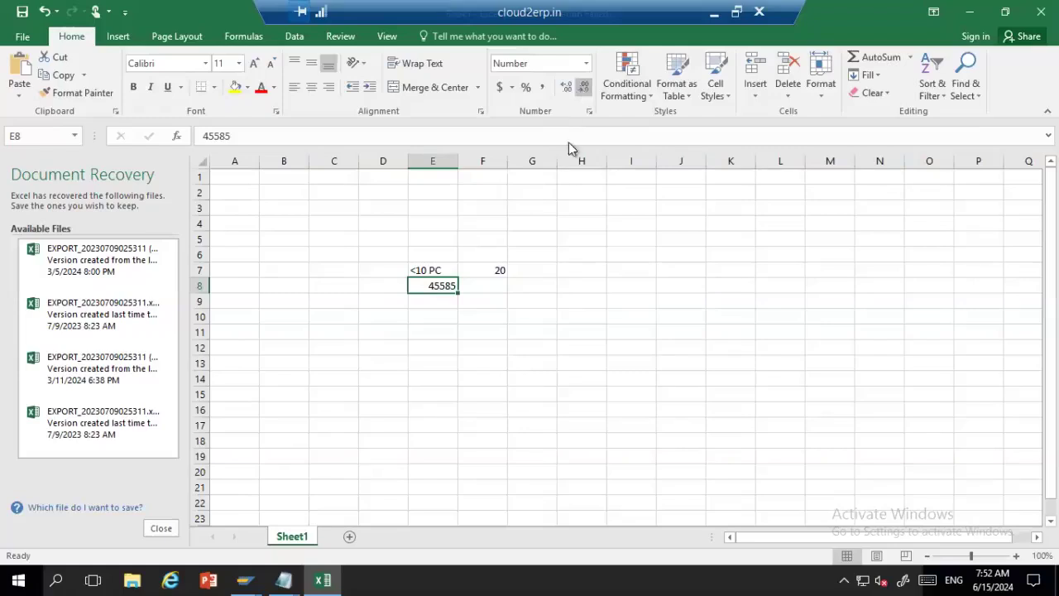
{"action": "key", "text": "BackSpace"}
{"action": "left_click", "coordinate": [558, 339]}
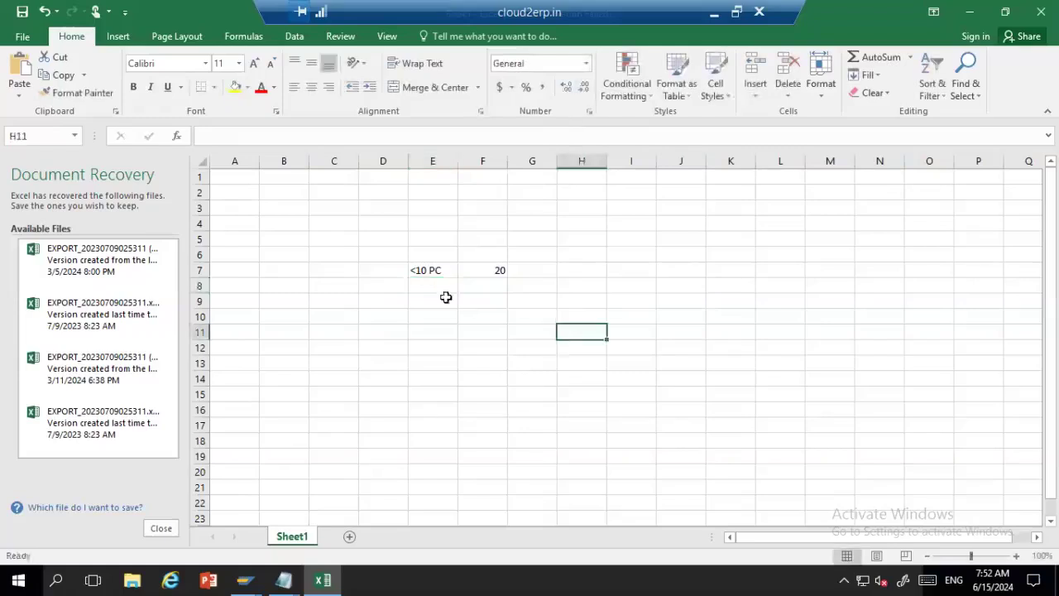
Format cells E8 to E16 as Text
{"action": "left_click_drag", "start_coordinate": [439, 285], "coordinate": [433, 410]}
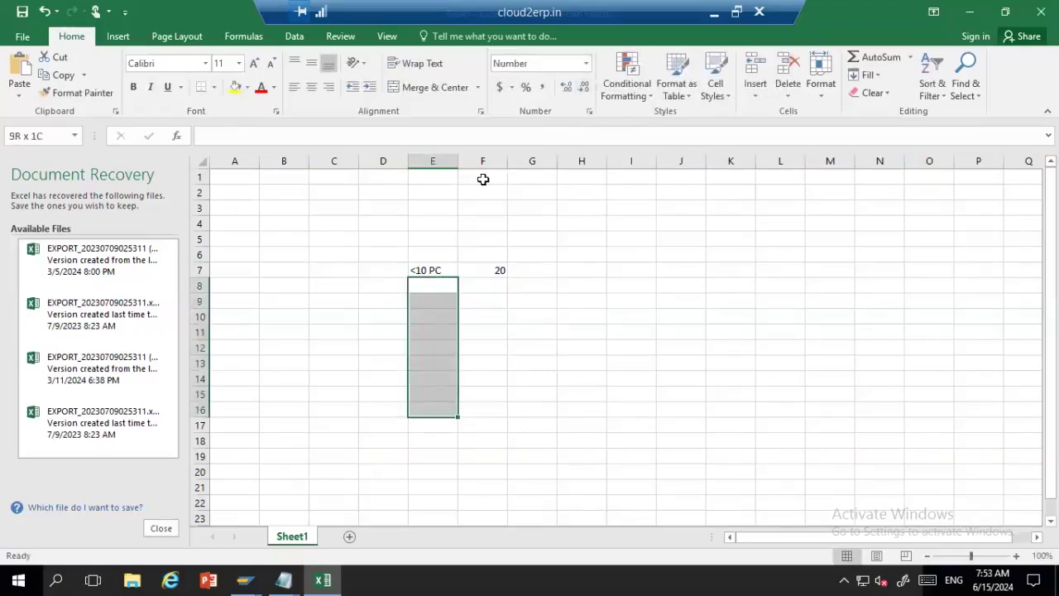
{"action": "left_click", "coordinate": [586, 64]}
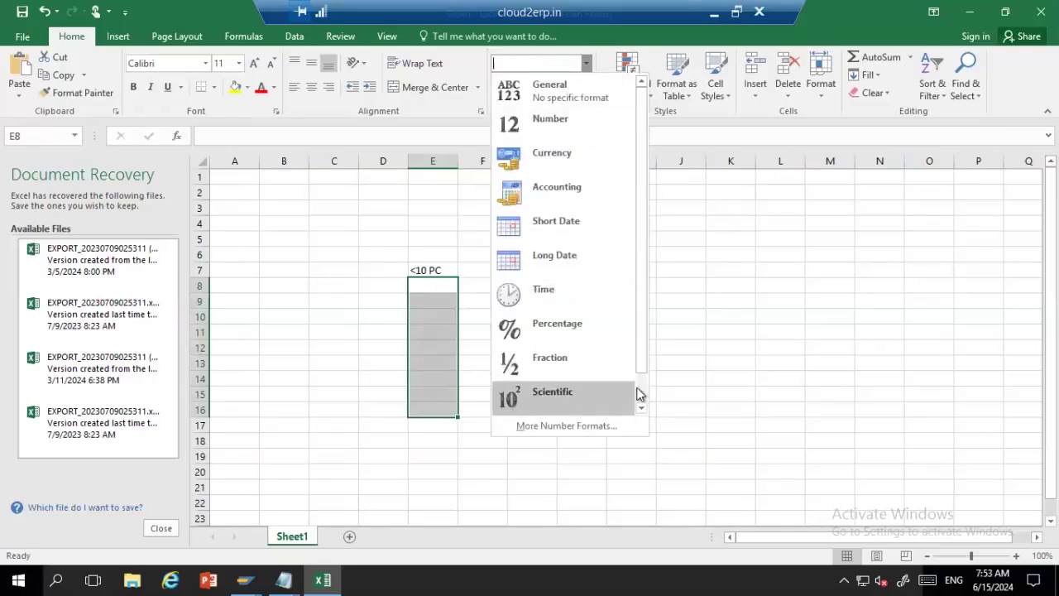
{"action": "scroll", "coordinate": [638, 394], "scroll_direction": "down", "scroll_amount": 1}
{"action": "left_click", "coordinate": [571, 394]}
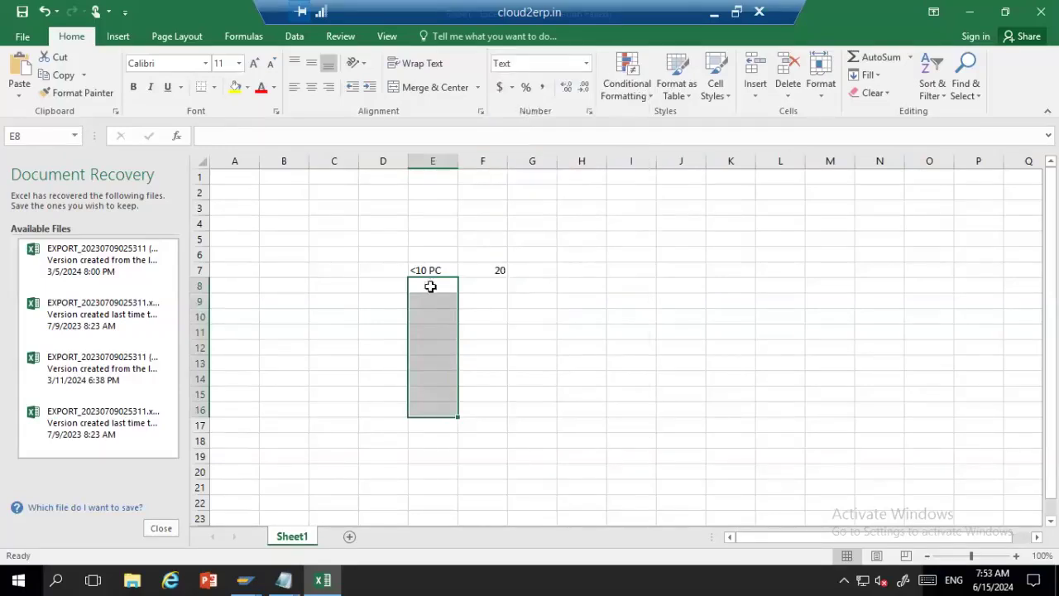
Enter the ranges 10 - 20 and 21 - 30 in E8 and E9, with prices 19 and 18 in column F
{"action": "left_click", "coordinate": [431, 289]}
{"action": "type", "text": "10 - 20"}
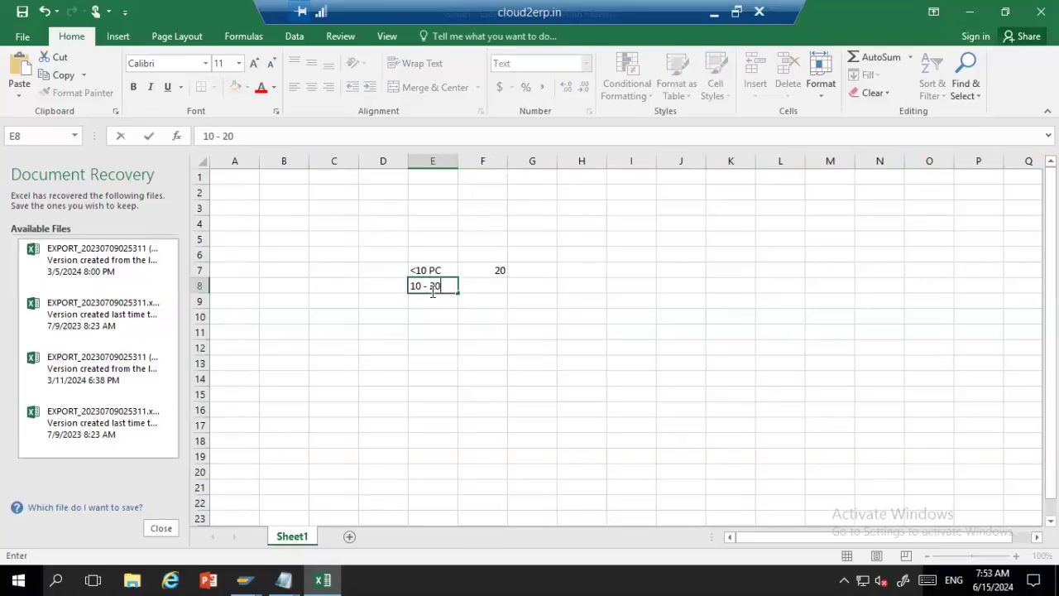
{"action": "key", "text": "Tab"}
{"action": "type", "text": "19"}
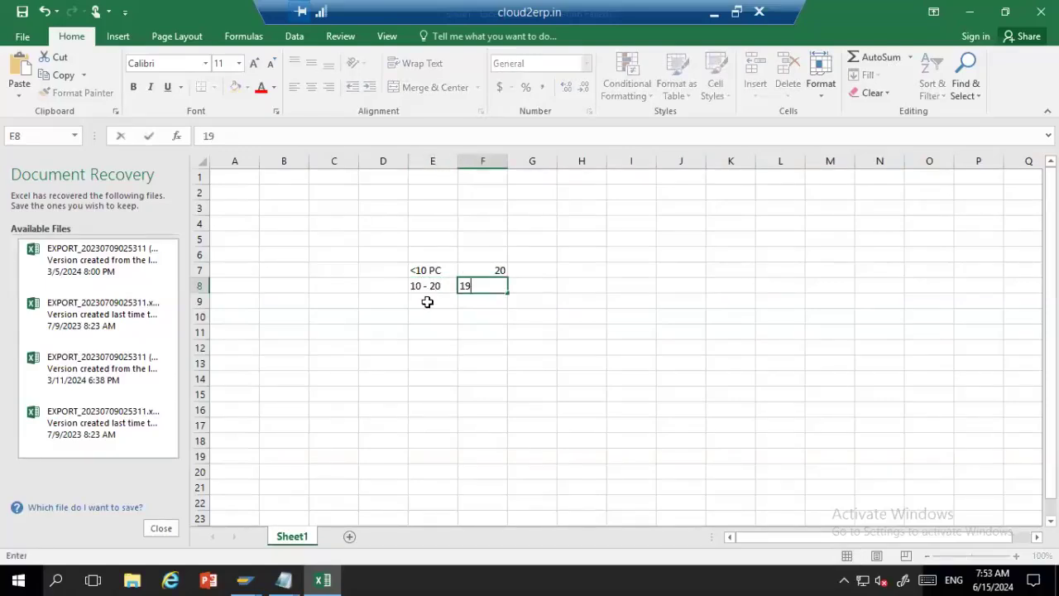
{"action": "key", "text": "Return"}
{"action": "type", "text": "21"}
{"action": "type", "text": " - 30"}
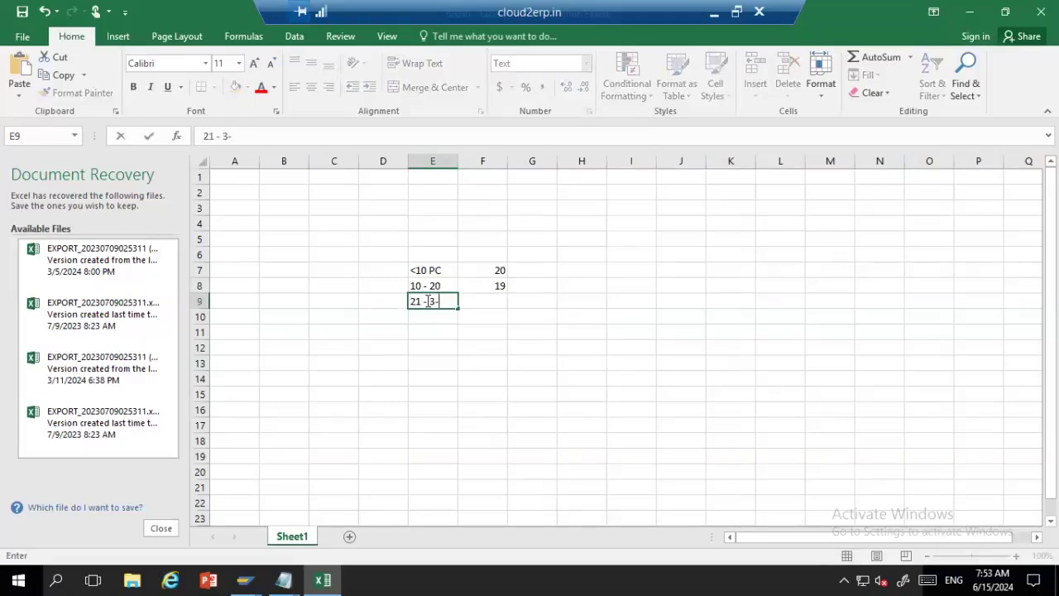
{"action": "key", "text": "Tab"}
{"action": "type", "text": "1"}
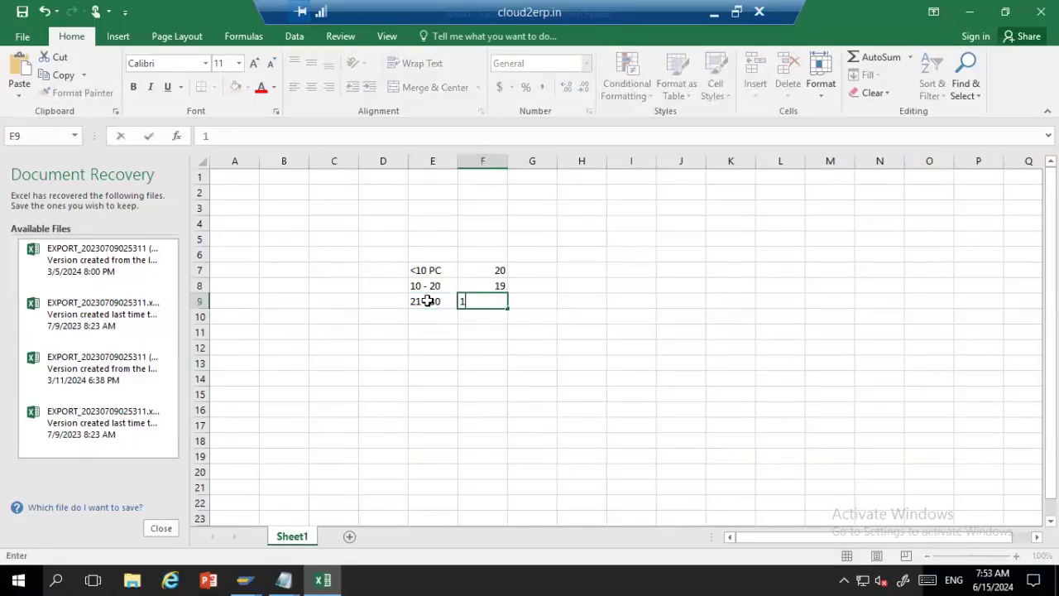
{"action": "type", "text": "8"}
Enter the quantity range 31 - 40 in cell E10 and its price 17 in F10
{"action": "left_click", "coordinate": [423, 317]}
{"action": "type", "text": "31 - 40"}
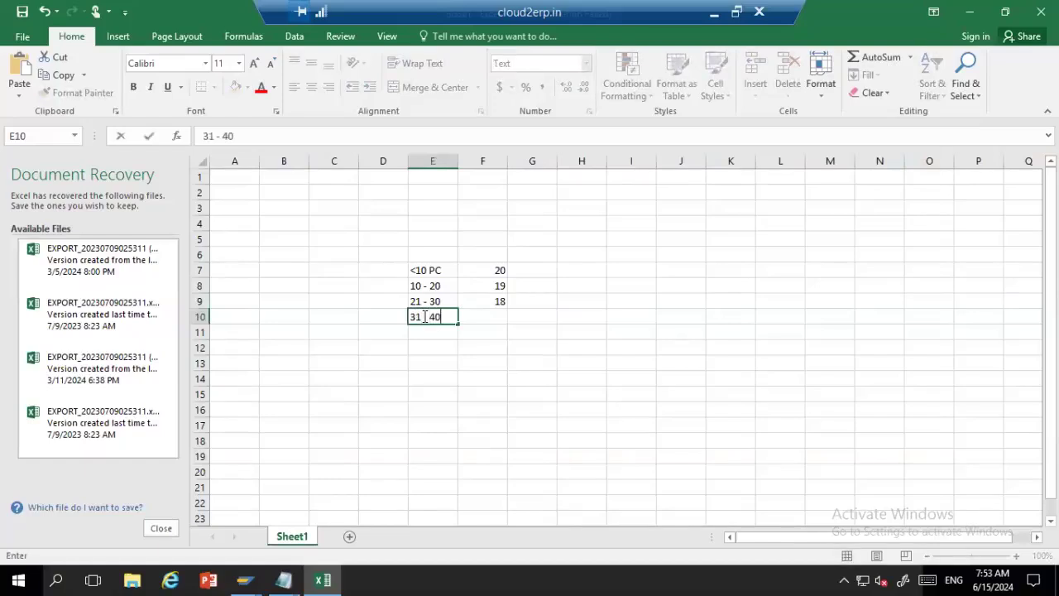
{"action": "key", "text": "Tab"}
{"action": "type", "text": "17"}
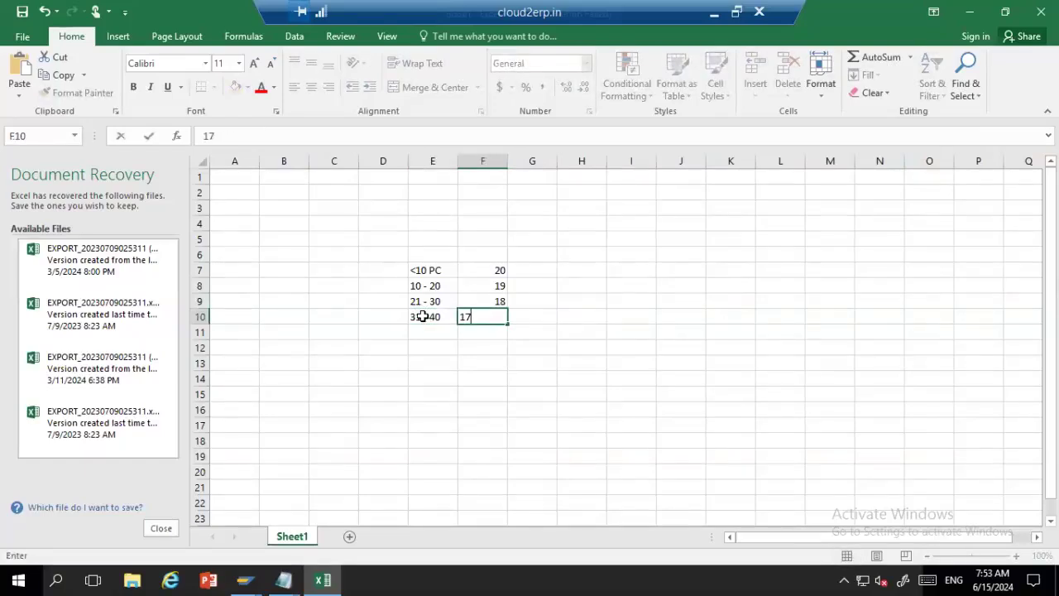
{"action": "left_click", "coordinate": [534, 372]}
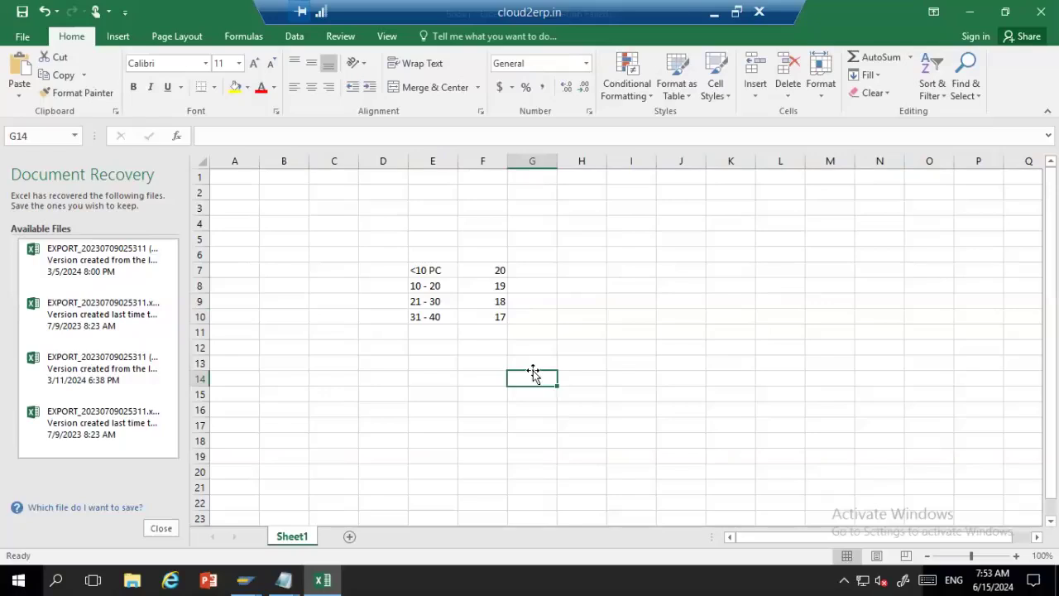
Switch to SAP and open the scales of the Standard PB00 price condition
{"action": "key", "text": "alt+Tab"}
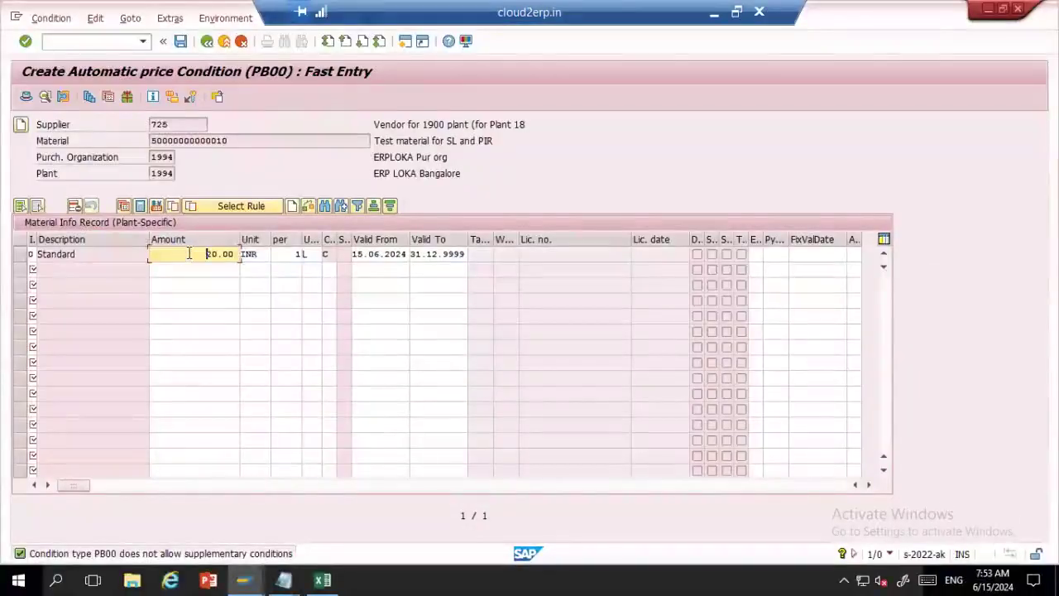
{"action": "left_click_drag", "start_coordinate": [247, 253], "coordinate": [280, 254]}
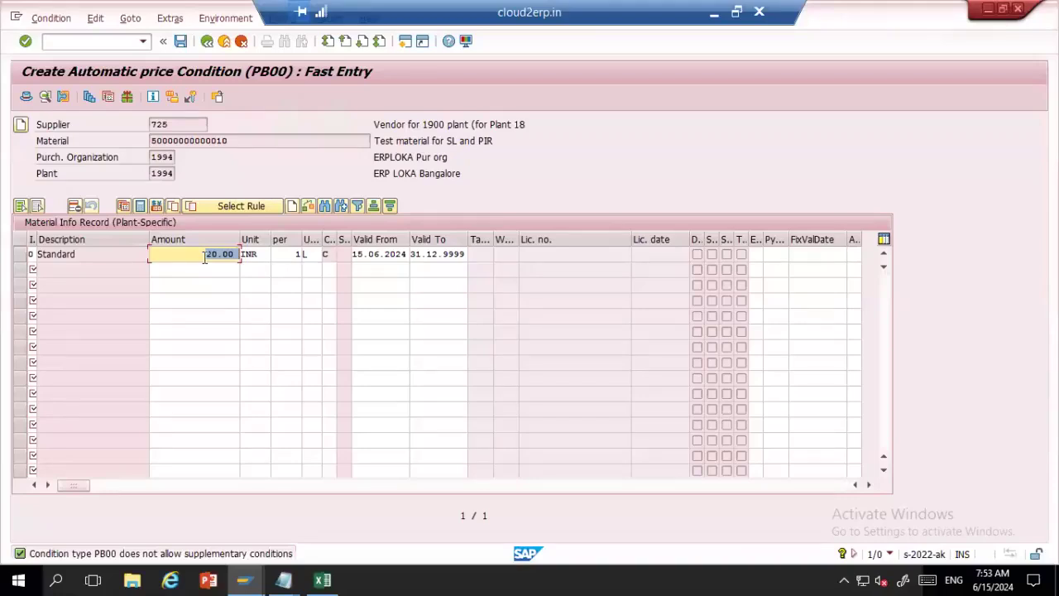
{"action": "left_click", "coordinate": [23, 254]}
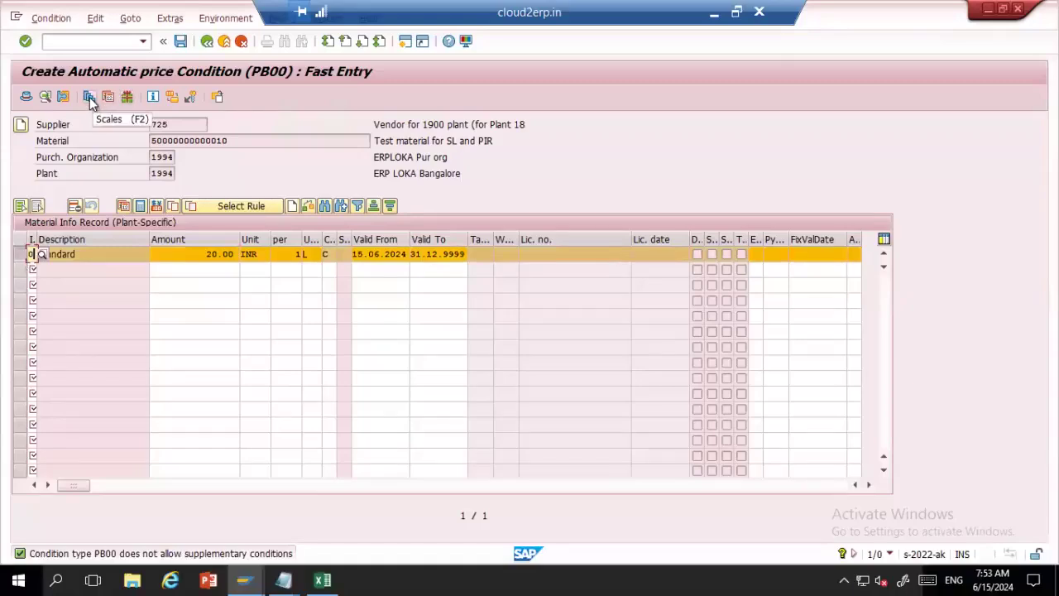
{"action": "left_click", "coordinate": [89, 97]}
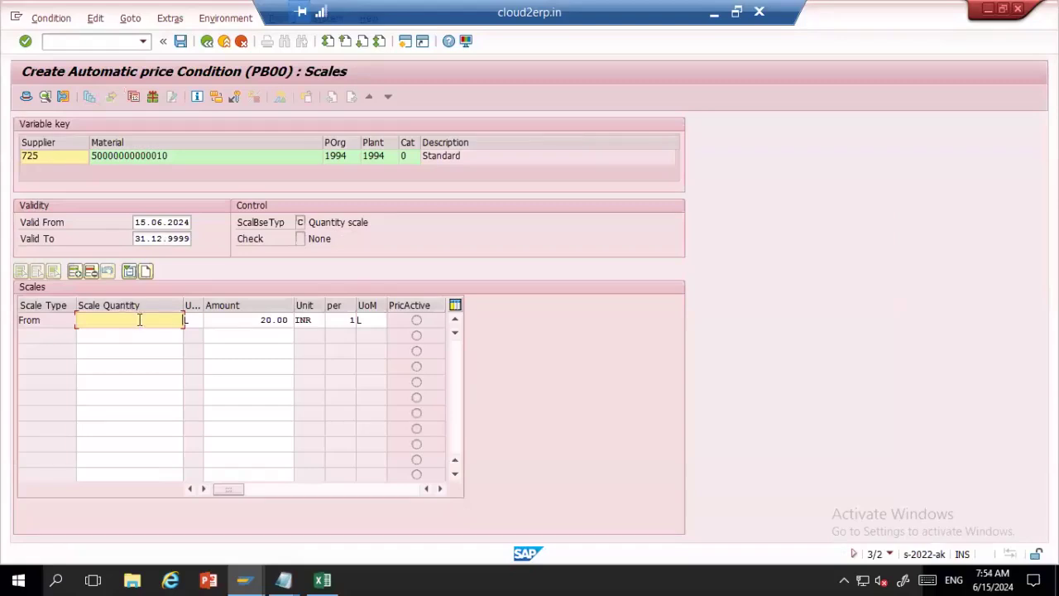
Enter scale levels for quantity 10 at amount 19 and quantity 21 at amount 18 below the 20.00 row
{"action": "left_click", "coordinate": [164, 333]}
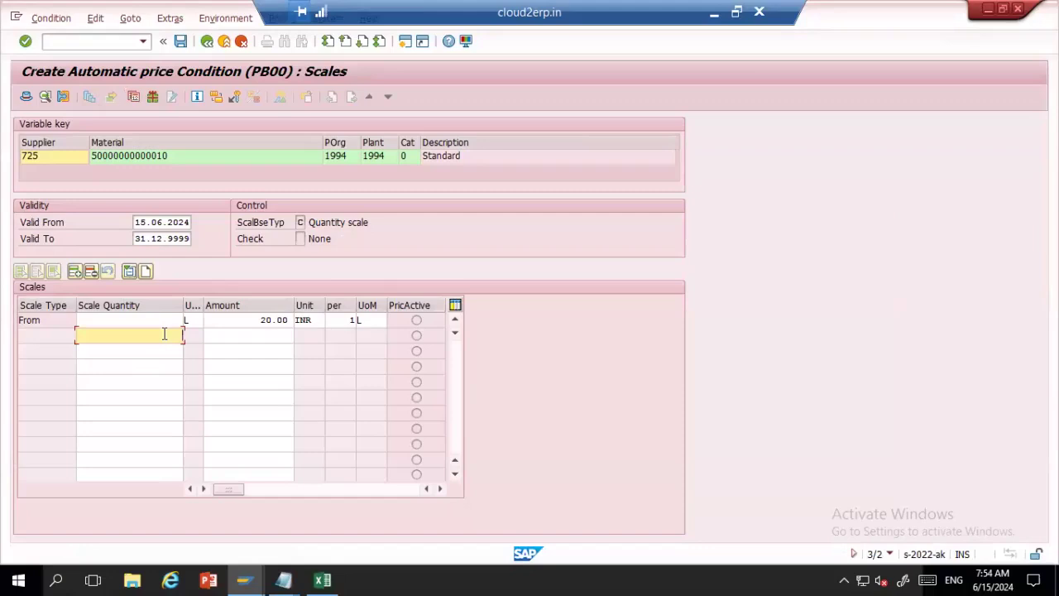
{"action": "type", "text": "10"}
{"action": "left_click", "coordinate": [246, 333]}
{"action": "type", "text": "19"}
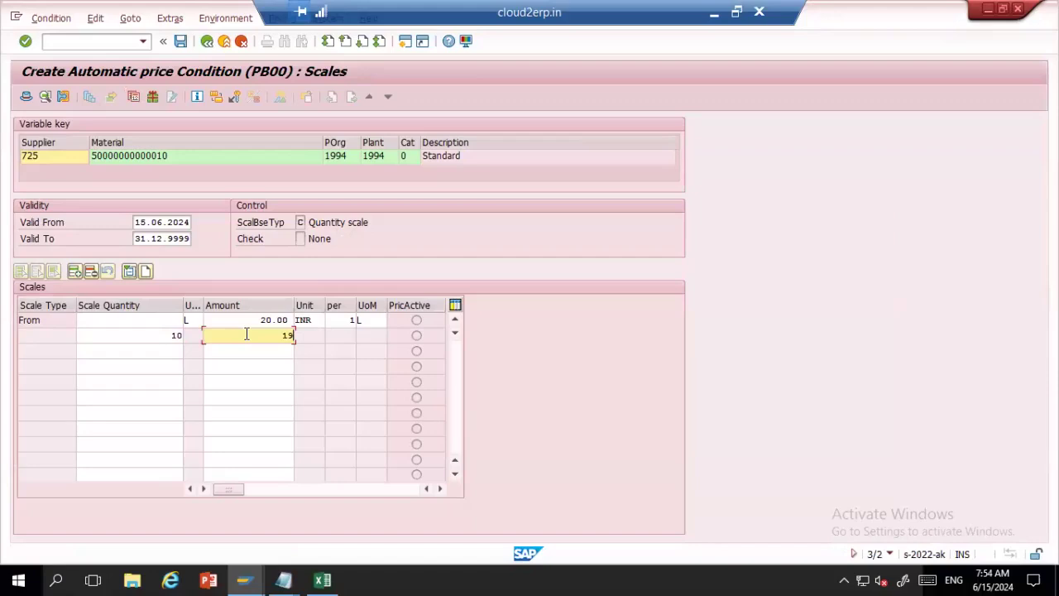
{"action": "left_click", "coordinate": [176, 349]}
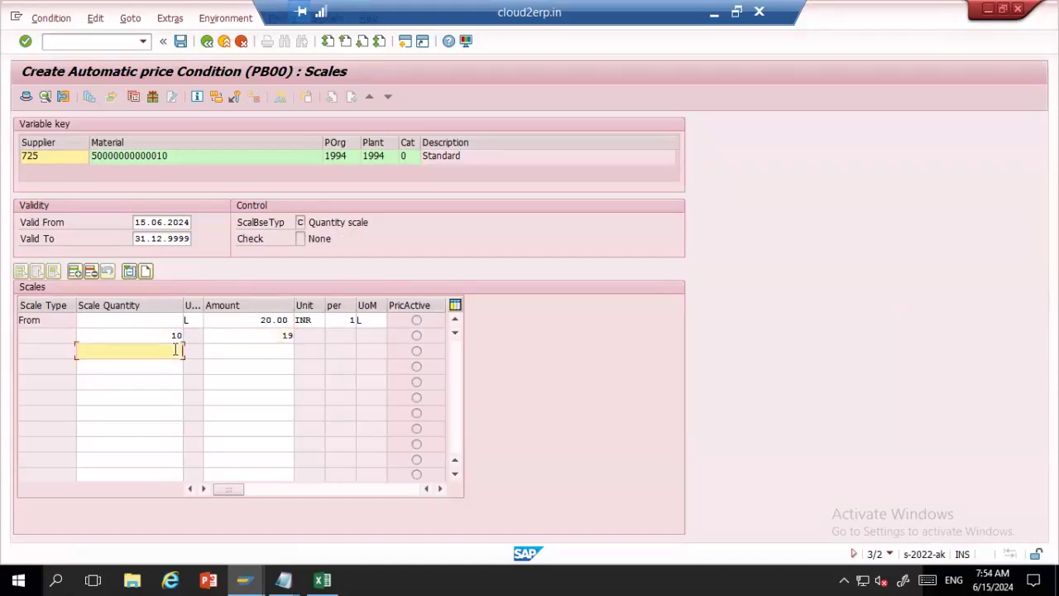
{"action": "type", "text": "21"}
{"action": "left_click", "coordinate": [274, 347]}
{"action": "type", "text": "18"}
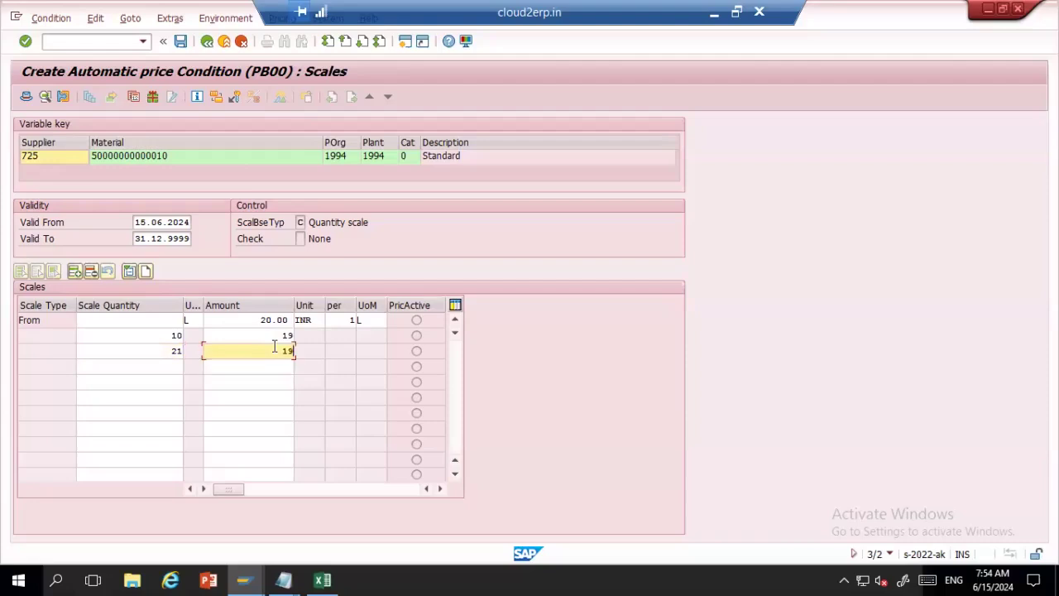
Add a scale level for quantity 31 at amount 17 and validate the scale entries
{"action": "left_click", "coordinate": [174, 366]}
{"action": "type", "text": "31"}
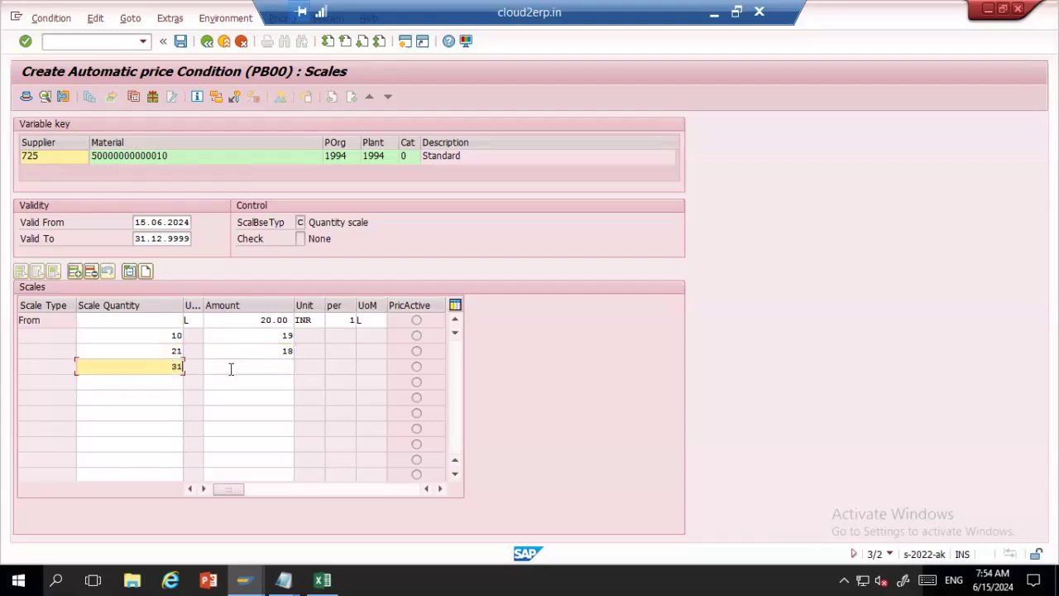
{"action": "left_click", "coordinate": [260, 366]}
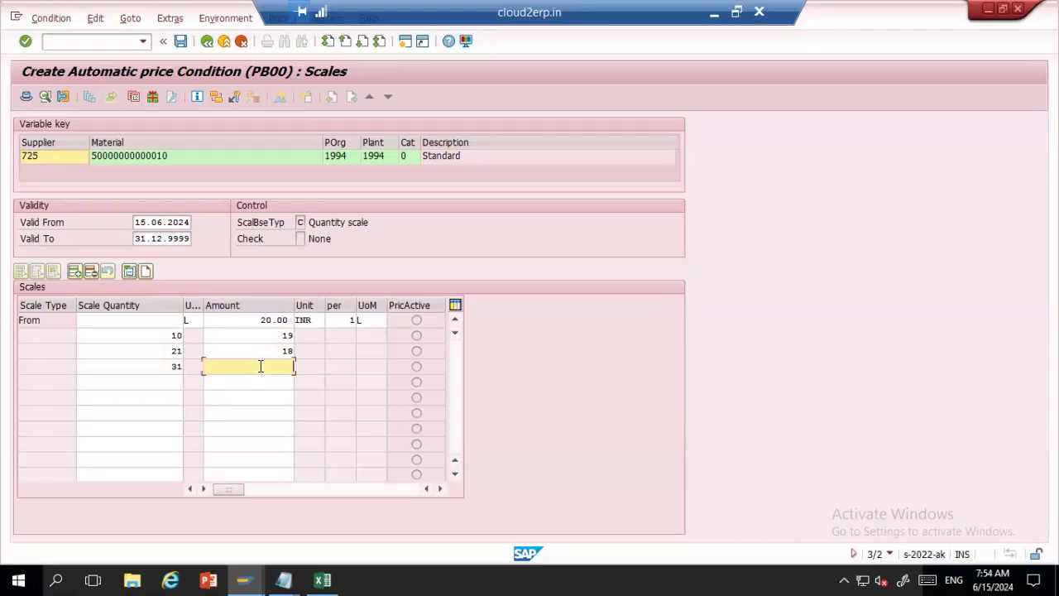
{"action": "type", "text": "17"}
{"action": "key", "text": "Return"}
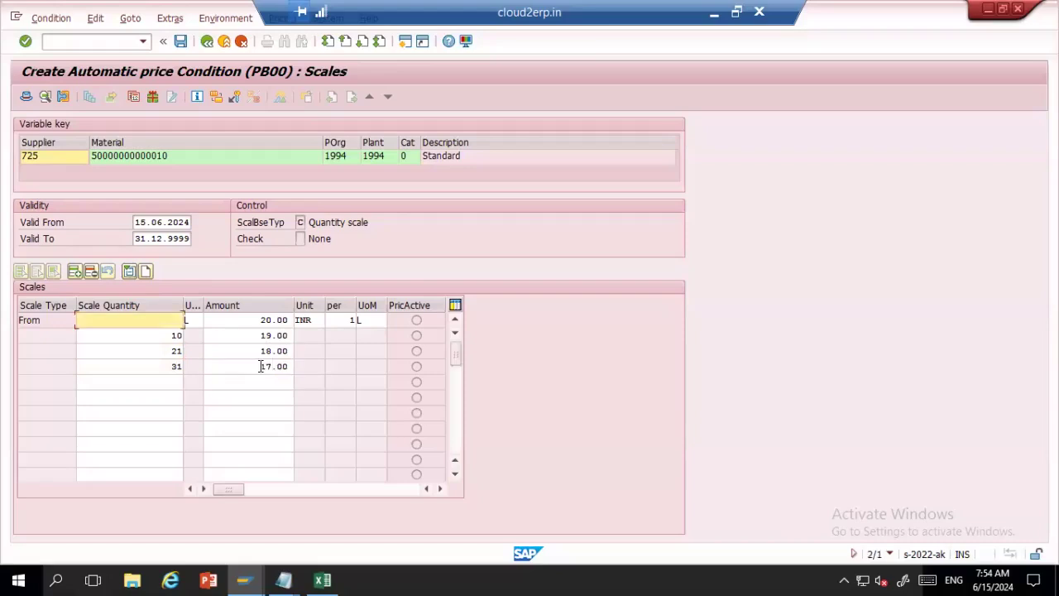
Set the scale quantity of the 19.00 level to 11
{"action": "left_click", "coordinate": [179, 335]}
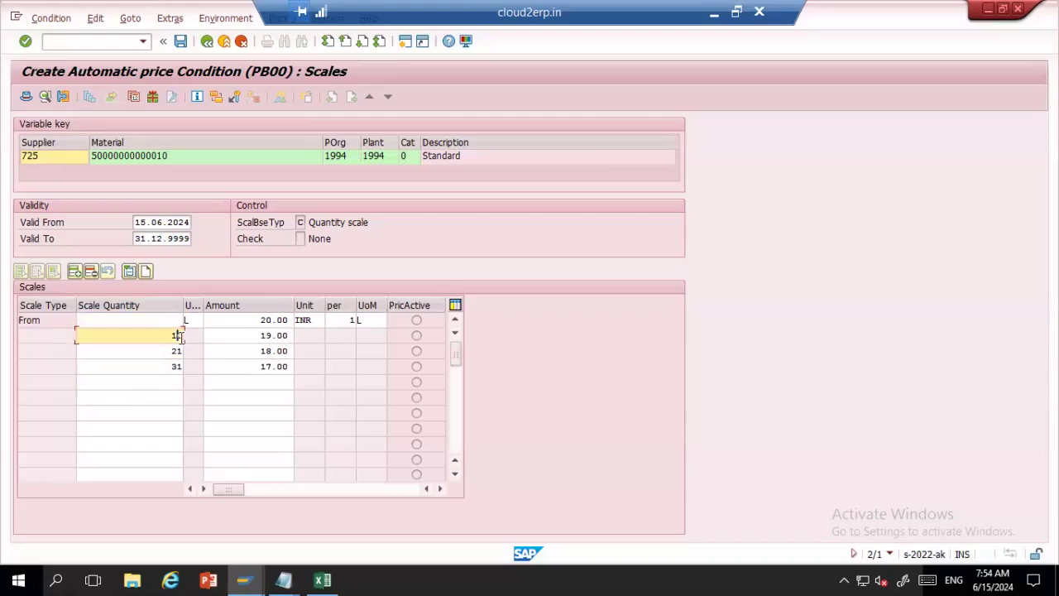
{"action": "key", "text": "Delete"}
{"action": "type", "text": "1"}
{"action": "key", "text": "Return"}
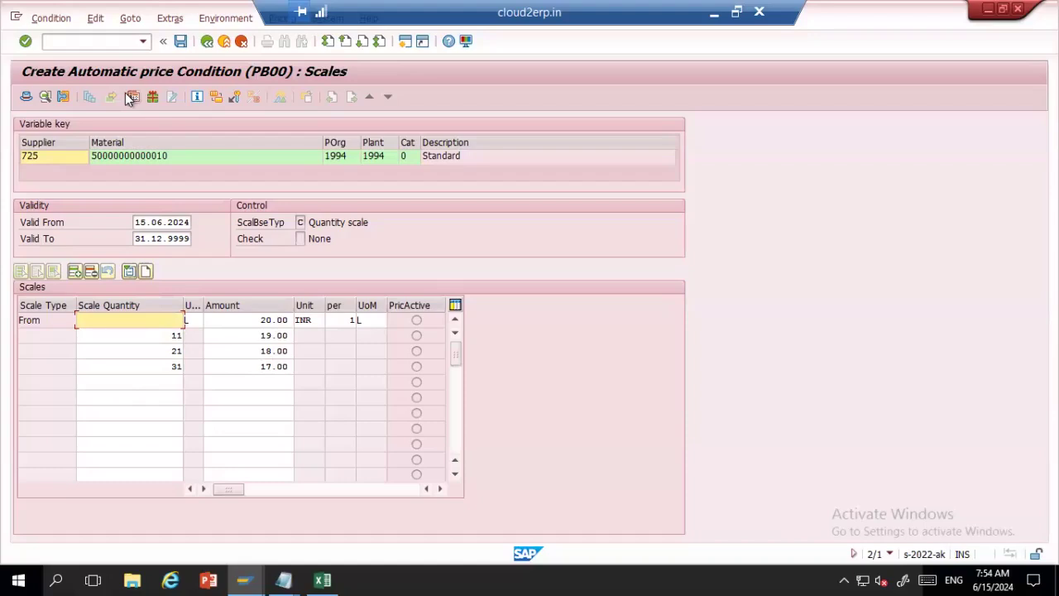
Return from the conditions to the info record, save it from the text overview, and view the details of the resulting message
{"action": "key", "text": "F3"}
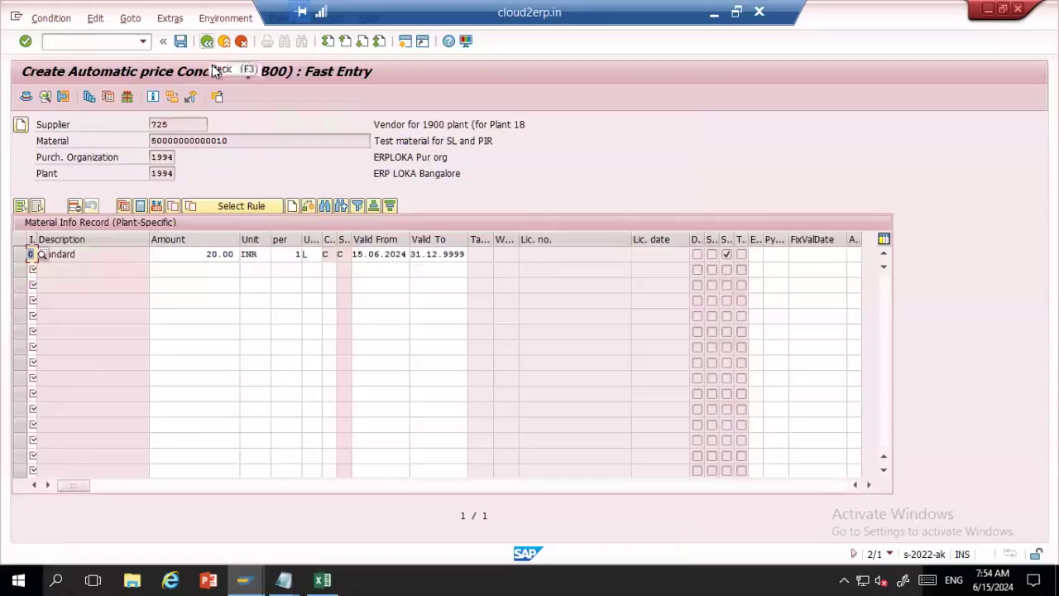
{"action": "key", "text": "F3"}
{"action": "left_click", "coordinate": [155, 103]}
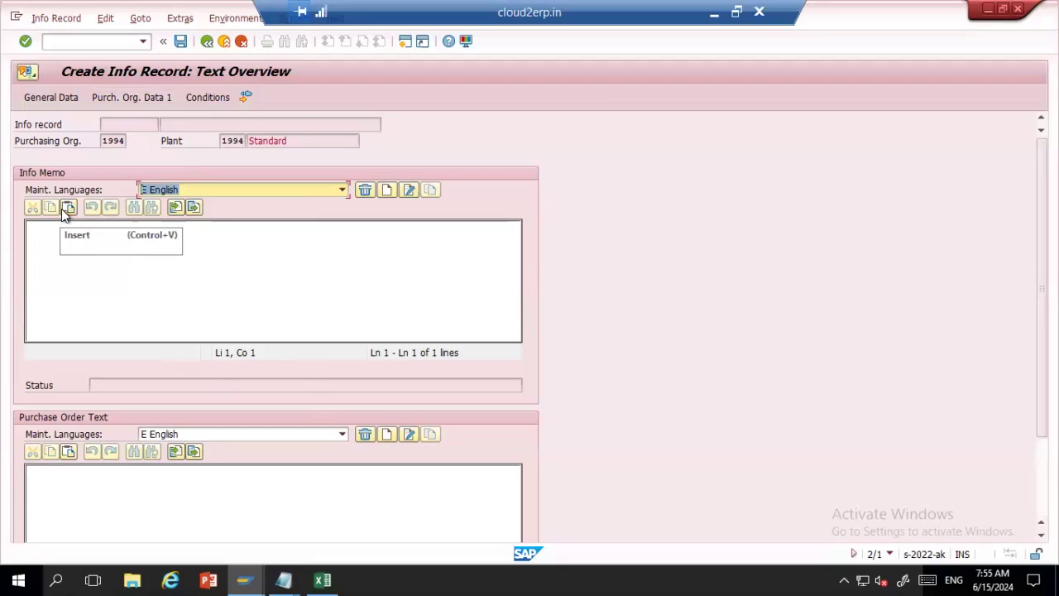
{"action": "left_click", "coordinate": [180, 42]}
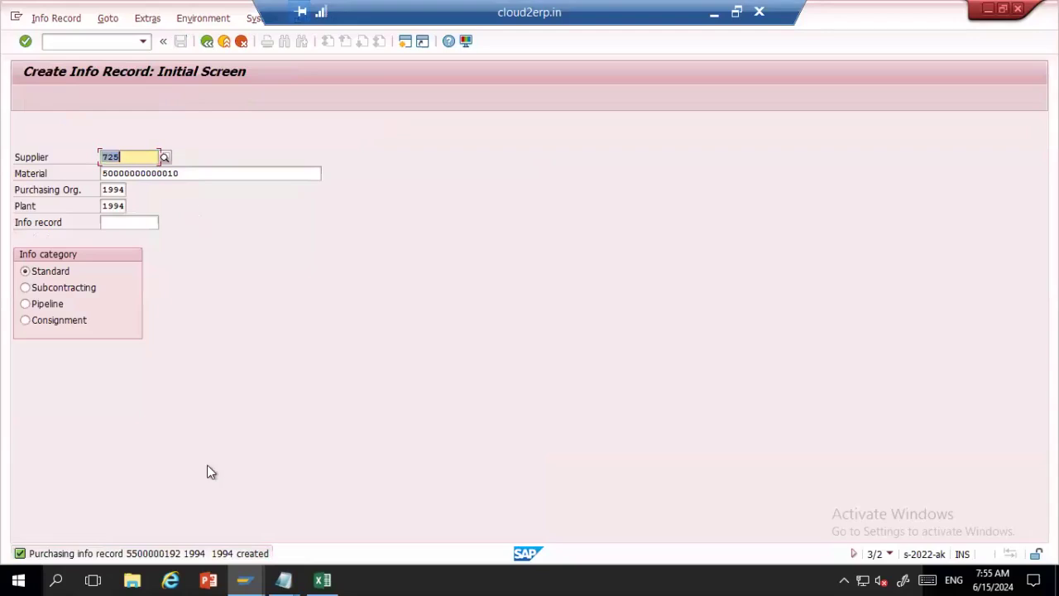
{"action": "double_click", "coordinate": [148, 553]}
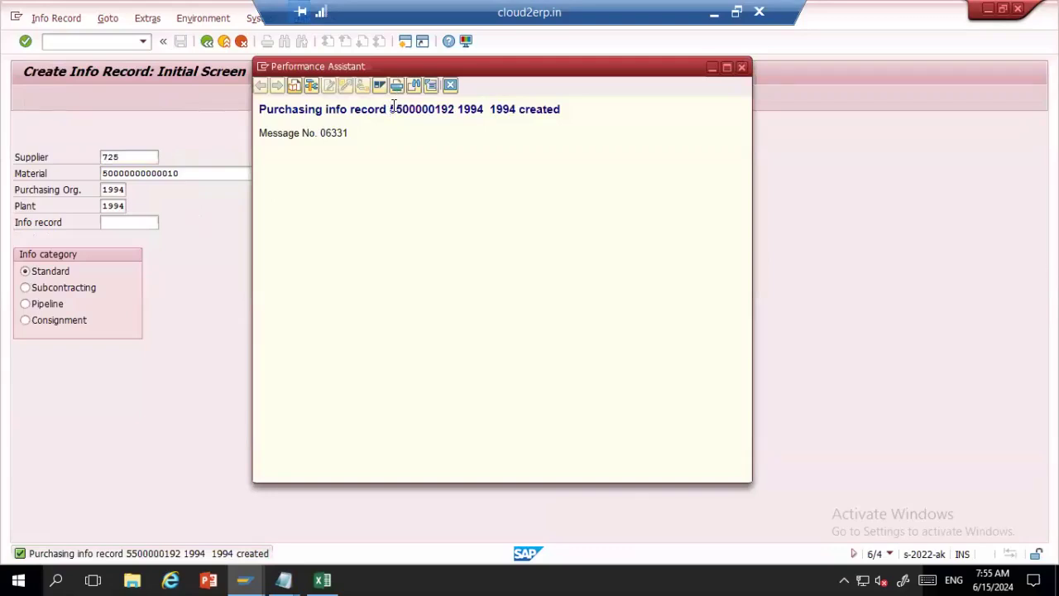
{"action": "left_click", "coordinate": [450, 86]}
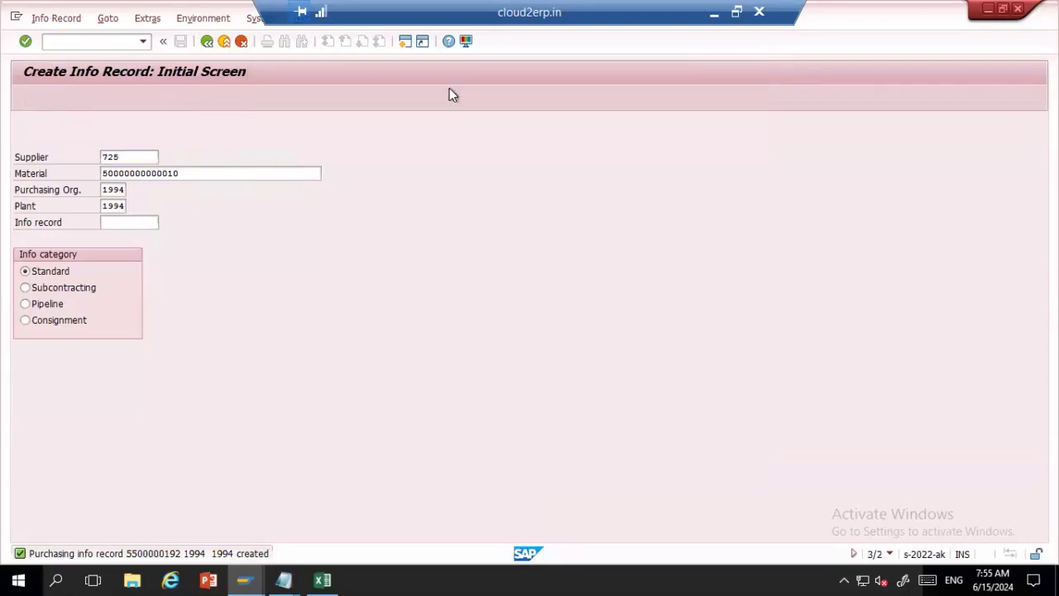
Open the Create Purchase Order transaction in a new session
{"action": "left_click", "coordinate": [71, 42]}
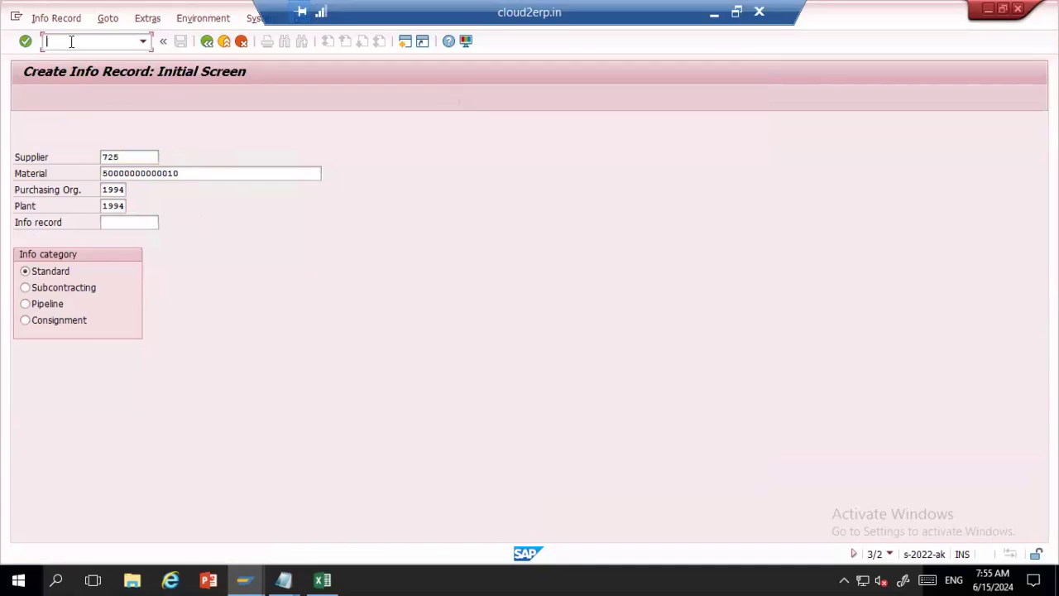
{"action": "type", "text": "/N"}
{"action": "key", "text": "BackSpace"}
{"action": "type", "text": "NME12"}
{"action": "key", "text": "Return"}
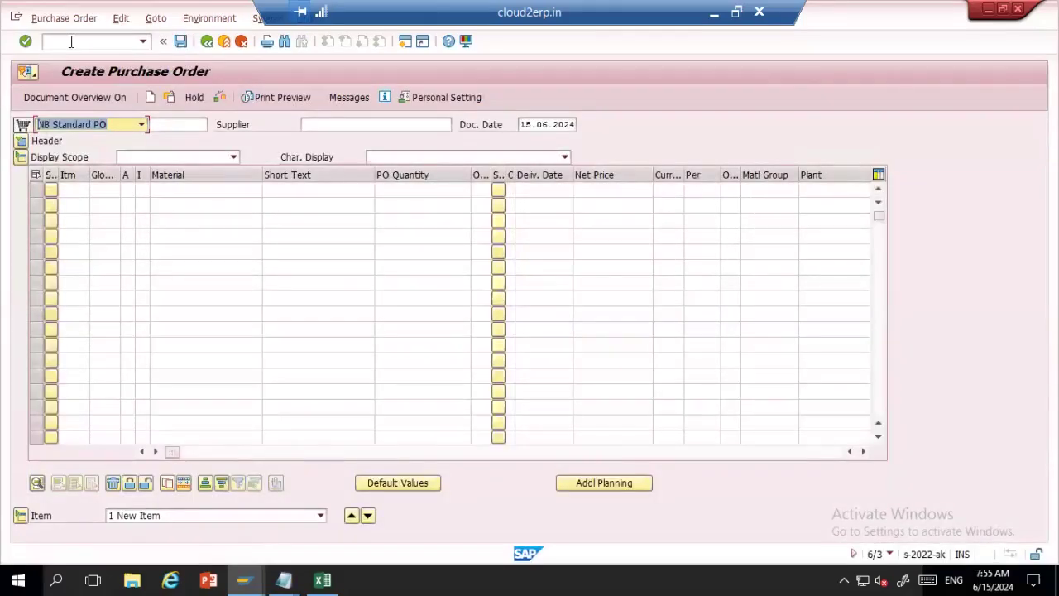
Fill the standard PO header with the supplier "Vendor for 1900 plant", purchasing organization 1994, purchasing group 999 and company code 1994
{"action": "left_click", "coordinate": [364, 124]}
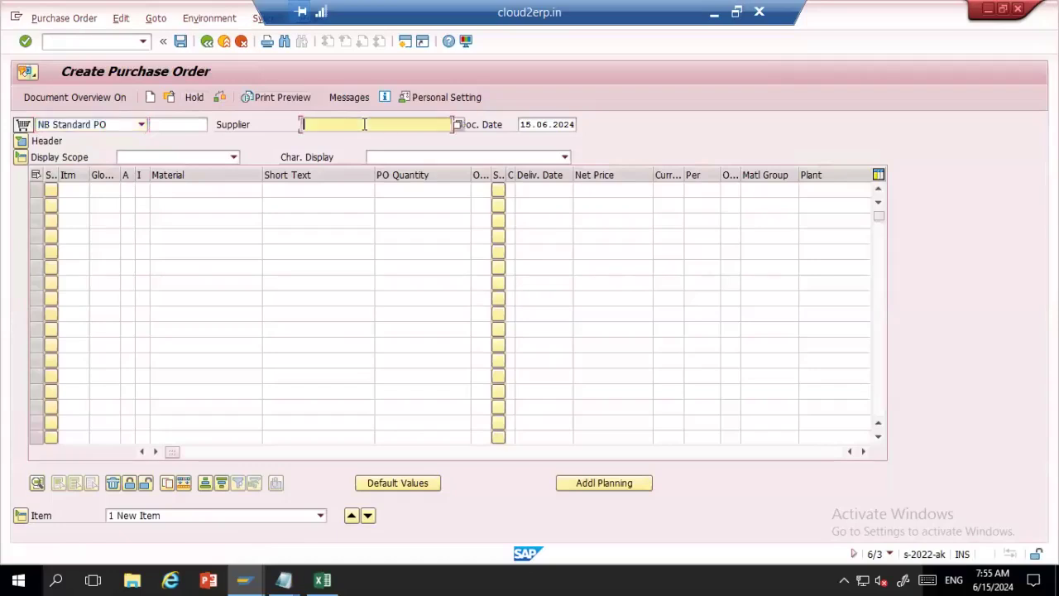
{"action": "key", "text": "Down"}
{"action": "key", "text": "Down"}
{"action": "key", "text": "Return"}
{"action": "key", "text": "Down"}
{"action": "key", "text": "Down"}
{"action": "key", "text": "Return"}
{"action": "key", "text": "Down"}
{"action": "key", "text": "Down"}
{"action": "key", "text": "Return"}
{"action": "key", "text": "Return"}
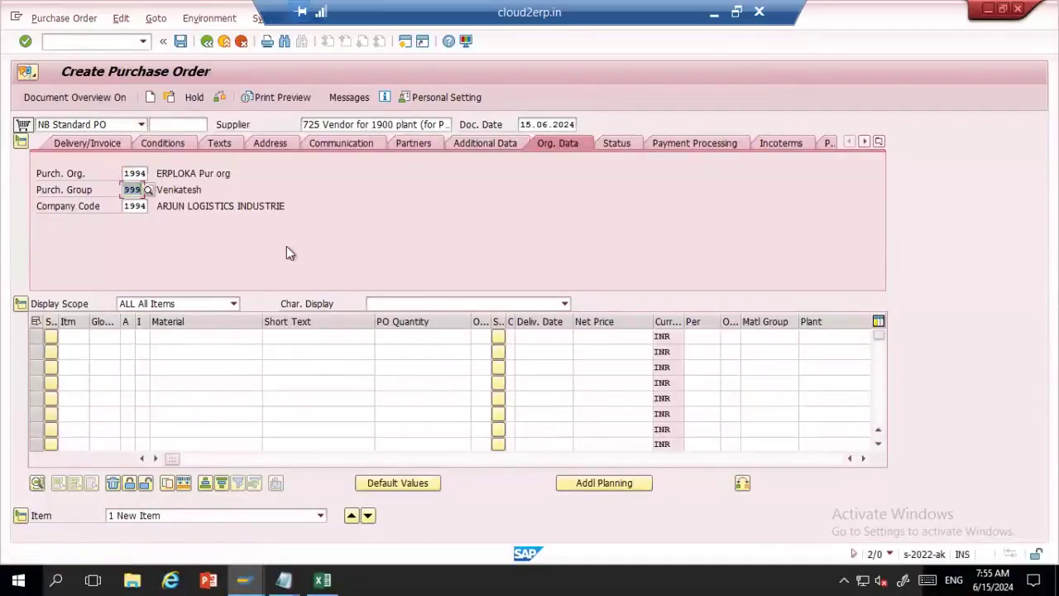
{"action": "left_click", "coordinate": [211, 336]}
{"action": "key", "text": "Down"}
{"action": "key", "text": "Down"}
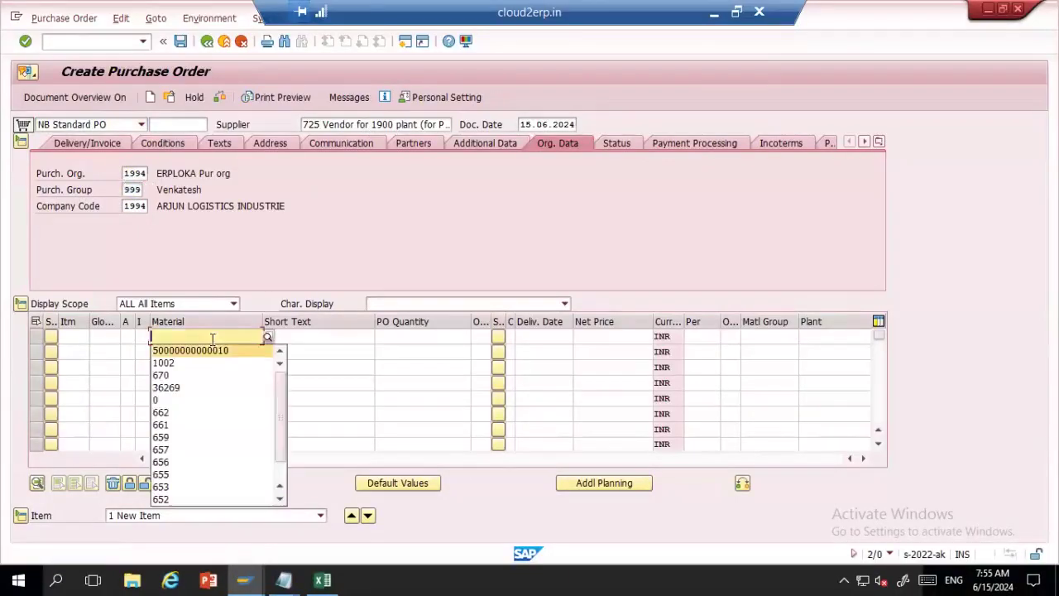
{"action": "key", "text": "Return"}
{"action": "key", "text": "Return"}
{"action": "key", "text": "Down"}
{"action": "key", "text": "Down"}
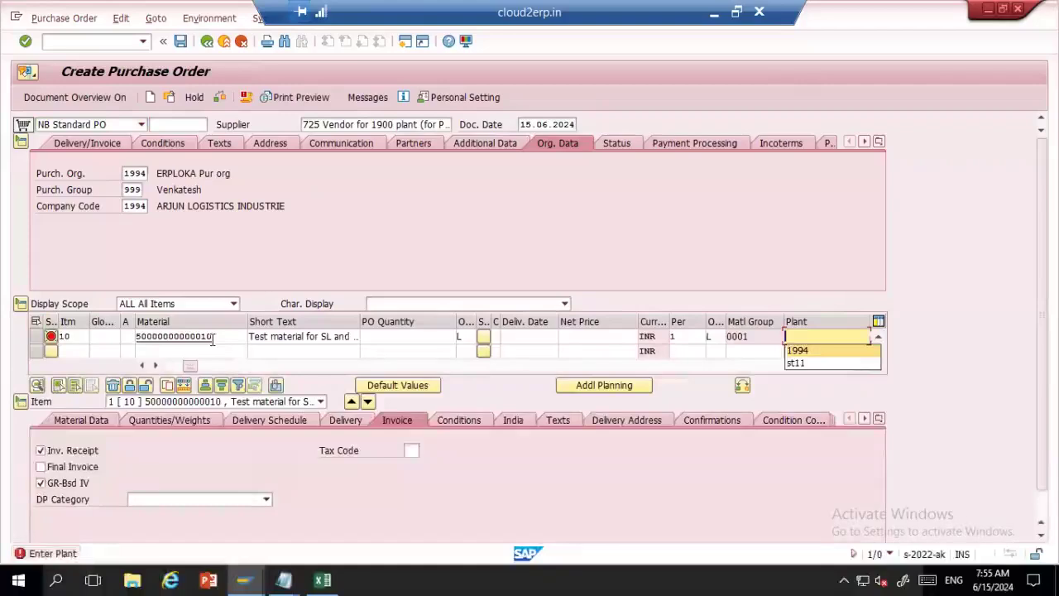
{"action": "key", "text": "Return"}
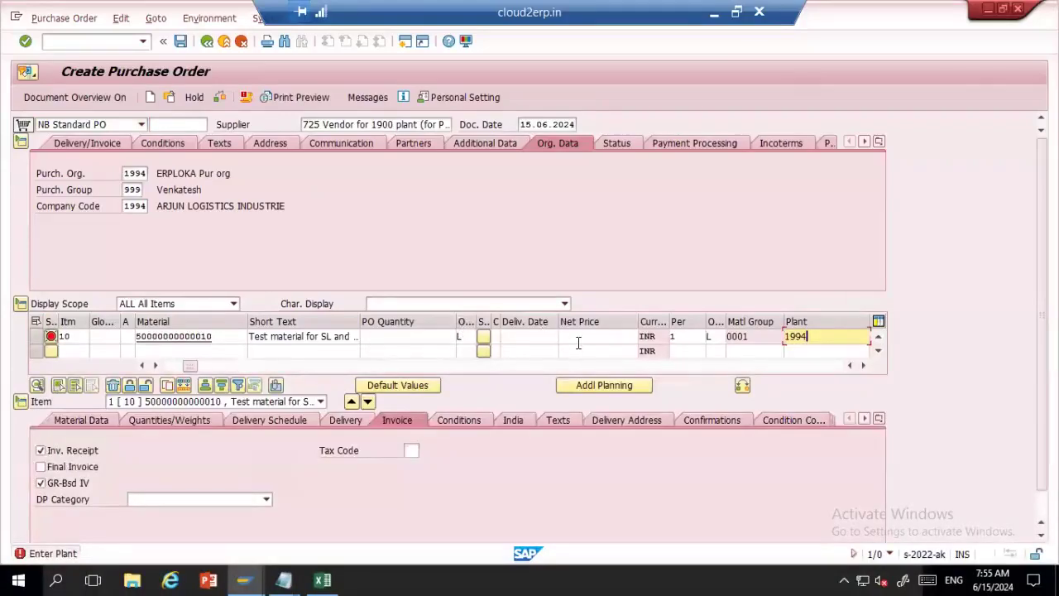
{"action": "key", "text": "Return"}
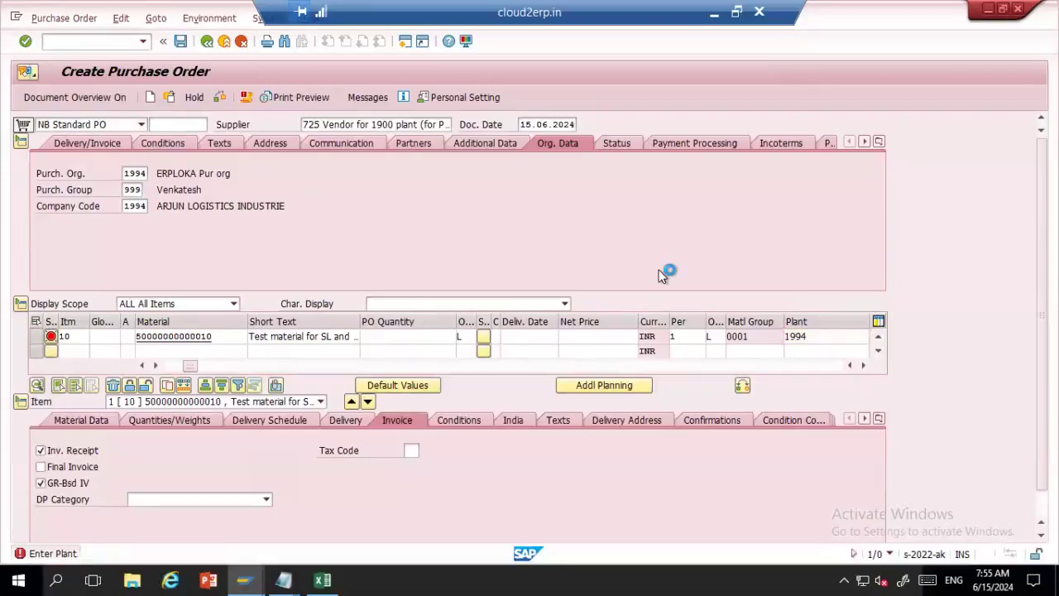
Examine the item's net price and delivery date, comparing the delivery date with the system calendar
{"action": "left_click_drag", "start_coordinate": [604, 336], "coordinate": [664, 322]}
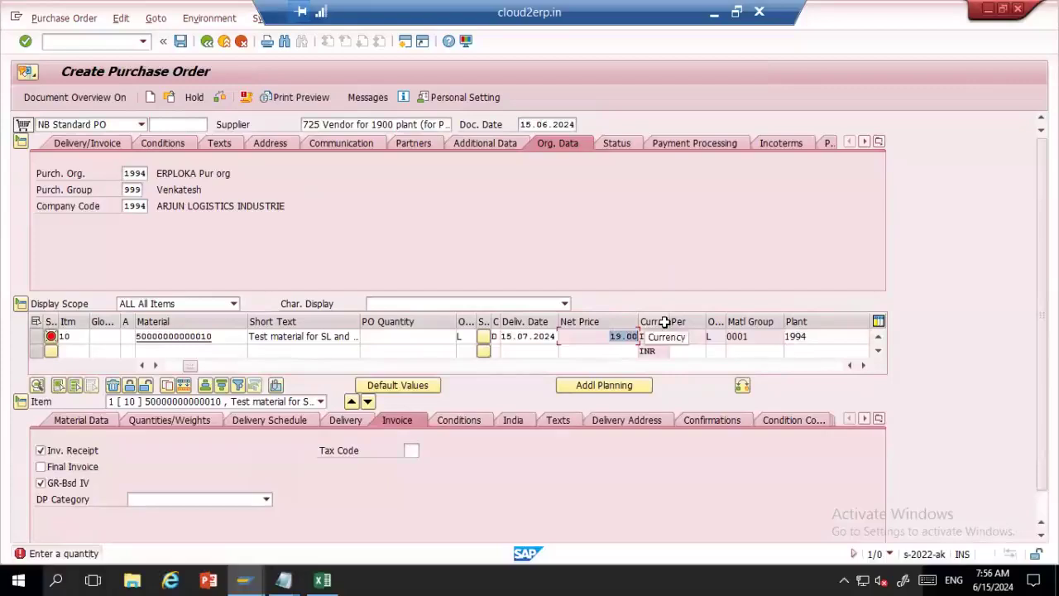
{"action": "left_click", "coordinate": [580, 338]}
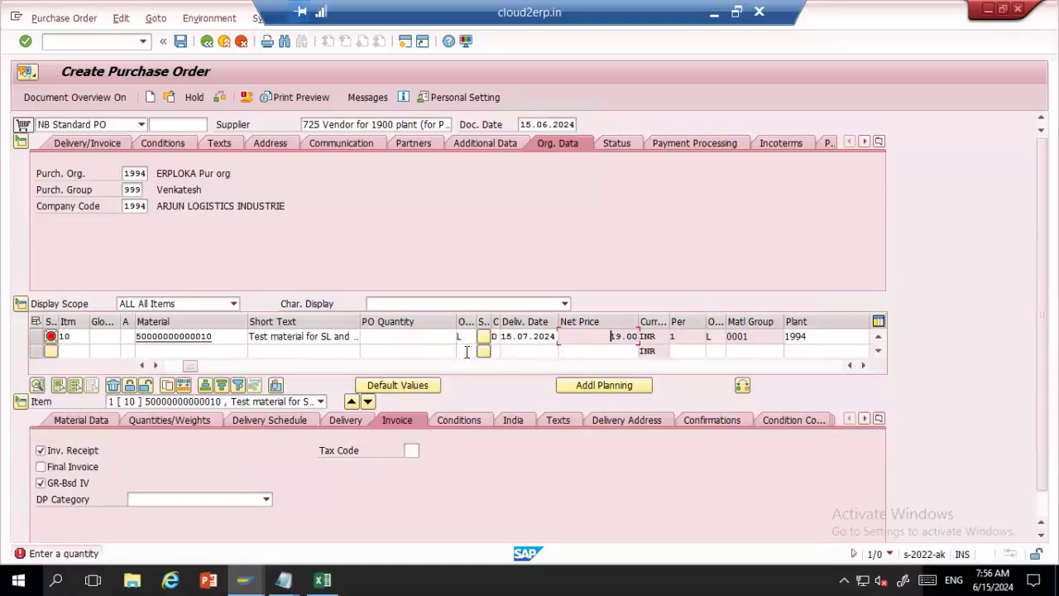
{"action": "left_click", "coordinate": [501, 338]}
{"action": "left_click_drag", "start_coordinate": [501, 338], "coordinate": [558, 335]}
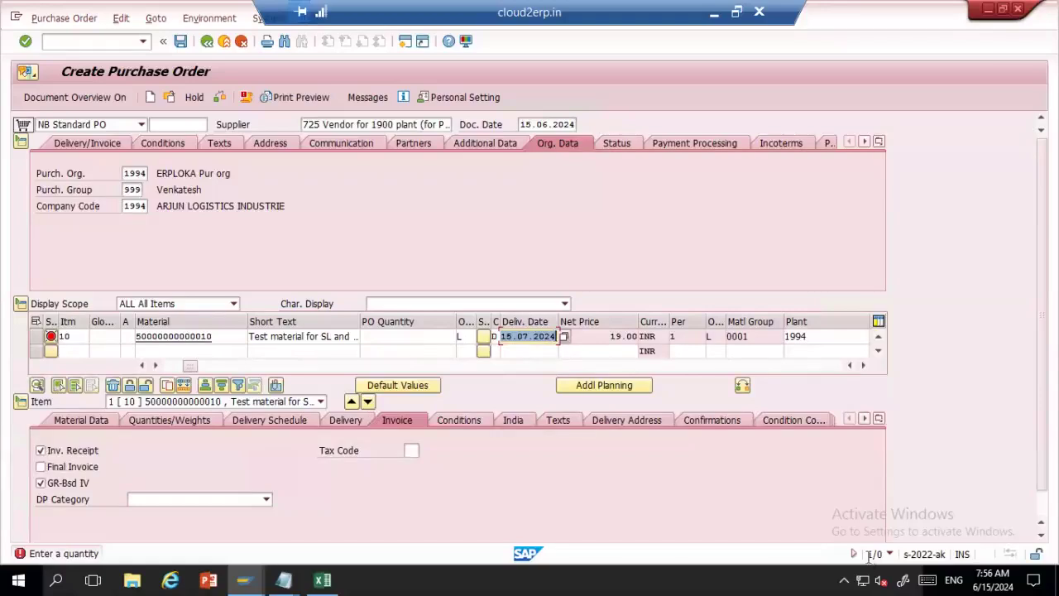
{"action": "left_click", "coordinate": [993, 575]}
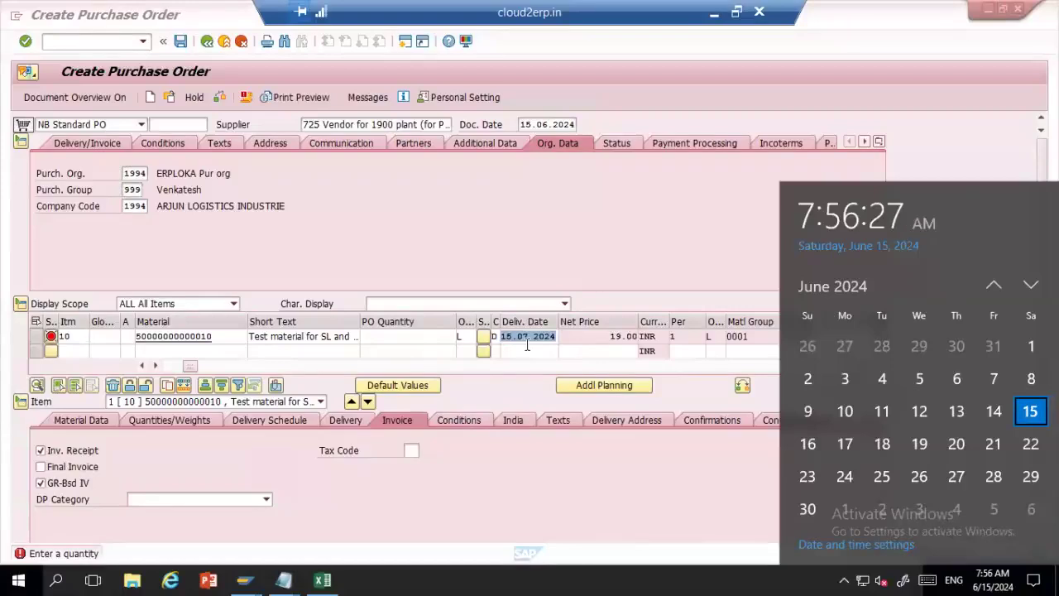
Set the item's PO quantity to 10
{"action": "left_click", "coordinate": [430, 339]}
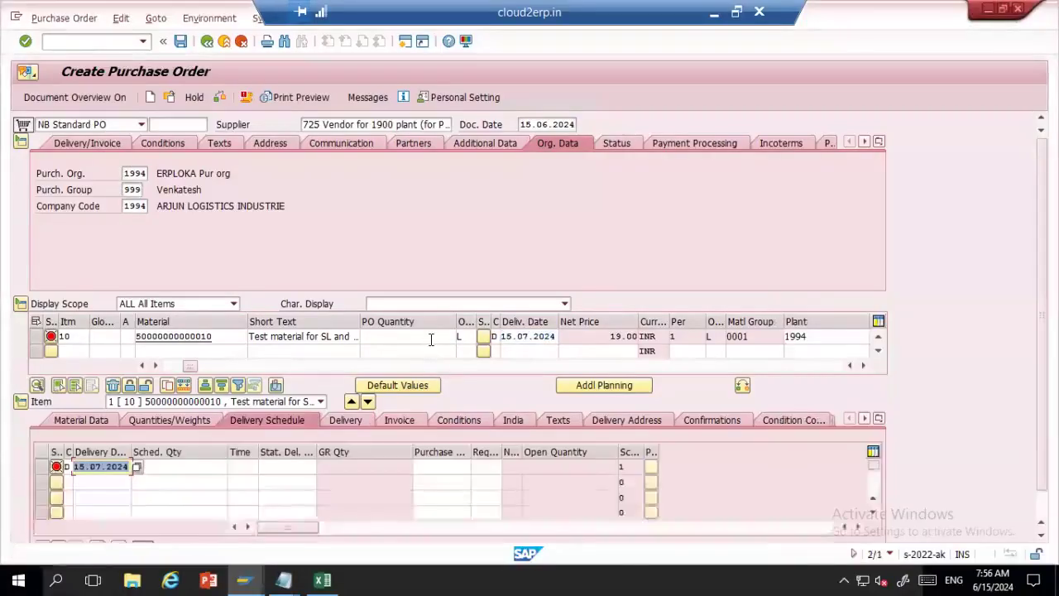
{"action": "left_click", "coordinate": [445, 337]}
{"action": "type", "text": "10"}
{"action": "key", "text": "Return"}
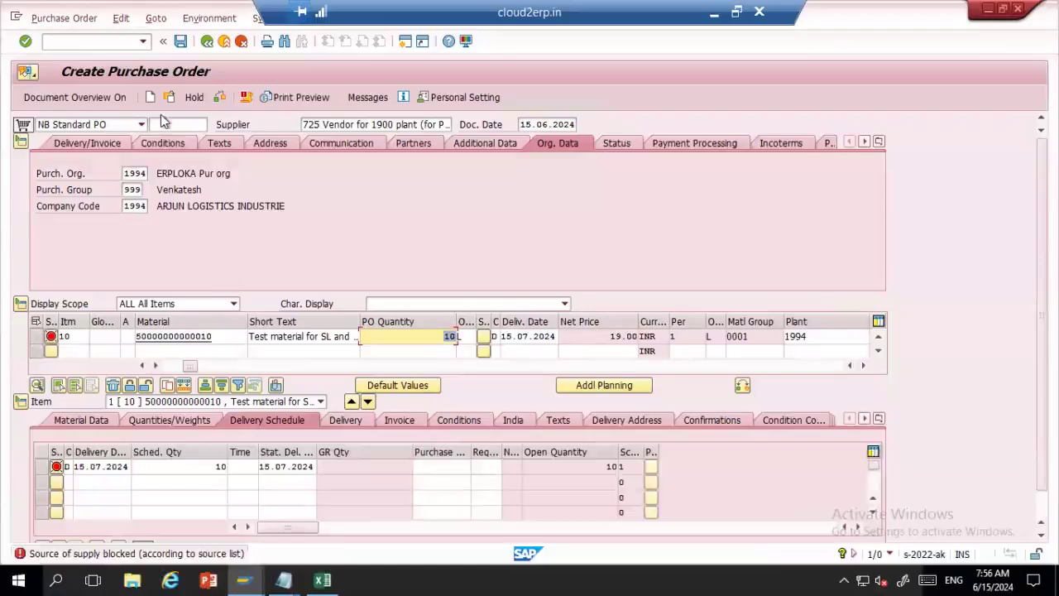
{"action": "key", "text": "alt+Tab"}
{"action": "key", "text": "alt+Tab"}
{"action": "key", "text": "alt+Tab"}
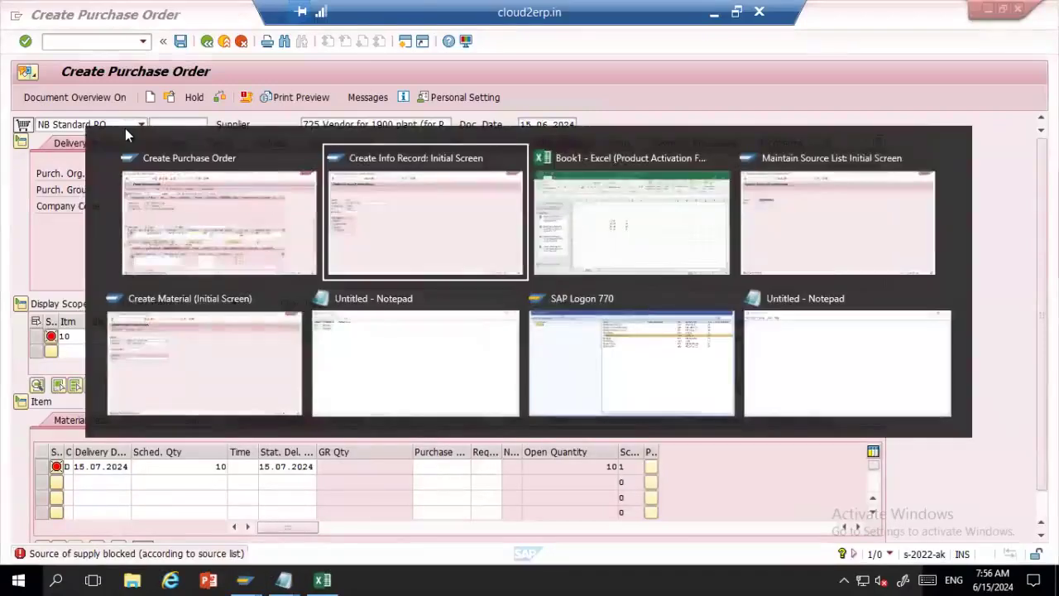
{"action": "key", "text": "Return"}
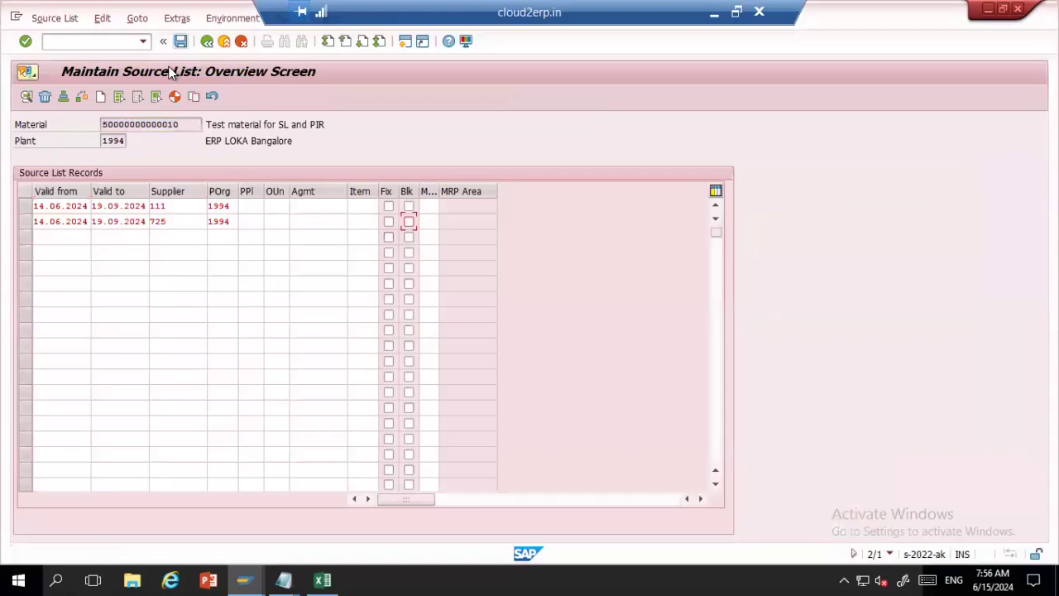
{"action": "left_click", "coordinate": [181, 41]}
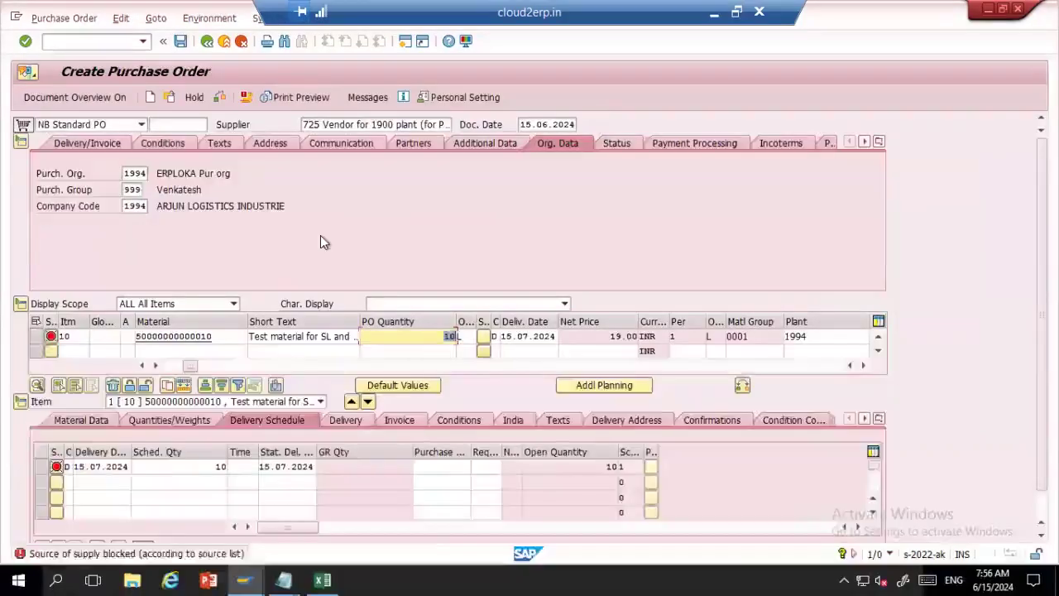
Check the purchase order for errors, review the listed messages and close the list
{"action": "key", "text": "Return"}
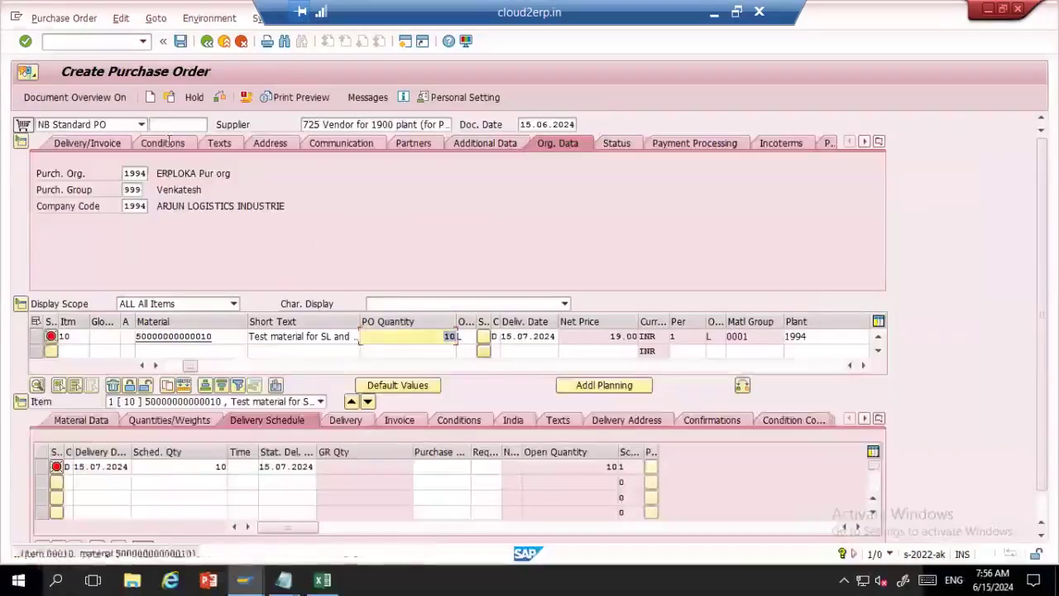
{"action": "left_click", "coordinate": [219, 98]}
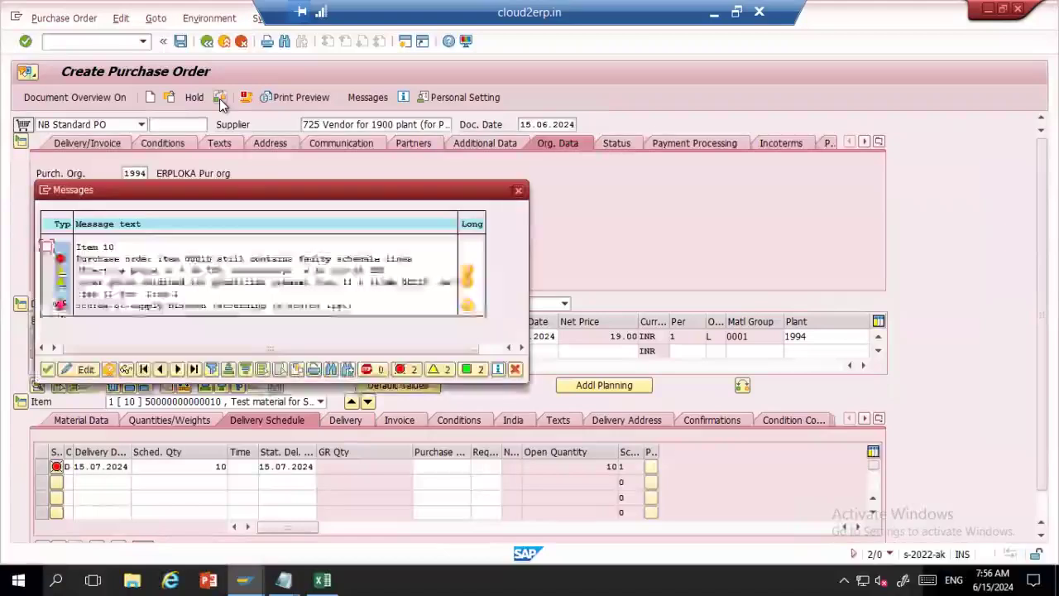
{"action": "key", "text": "Return"}
Start a new standard purchase order for supplier 725 with purchasing organization 1994, purchasing group 999 and company code 1994
{"action": "left_click", "coordinate": [151, 99]}
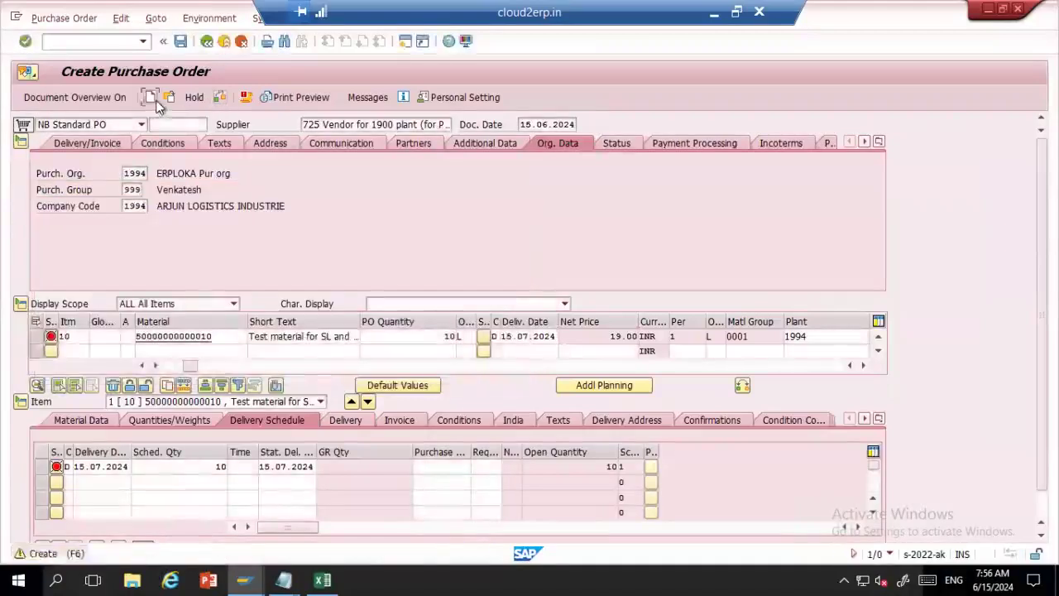
{"action": "left_click", "coordinate": [263, 280]}
{"action": "left_click", "coordinate": [378, 126]}
{"action": "type", "text": "725"}
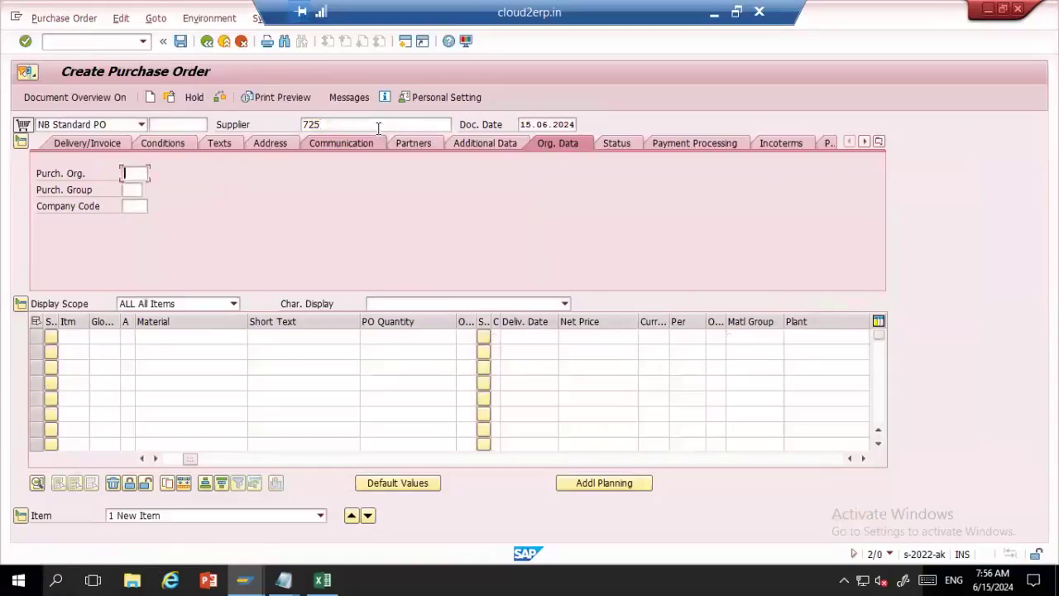
{"action": "key", "text": "Return"}
{"action": "key", "text": "Return"}
{"action": "key", "text": "Return"}
{"action": "key", "text": "Down"}
{"action": "key", "text": "Return"}
{"action": "key", "text": "Return"}
{"action": "left_click", "coordinate": [188, 338]}
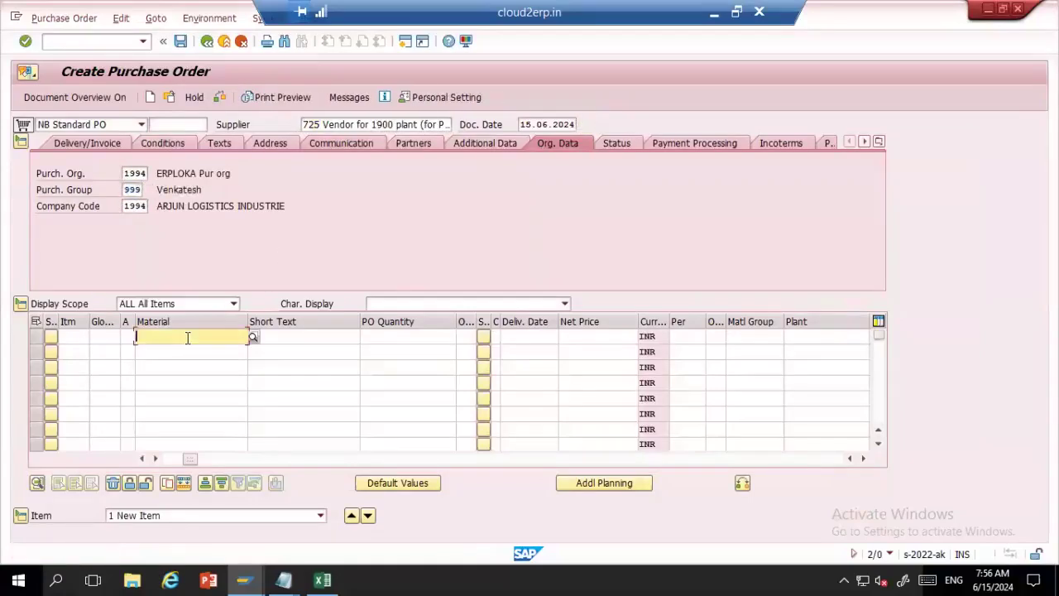
{"action": "key", "text": "Down"}
{"action": "key", "text": "Return"}
{"action": "key", "text": "Return"}
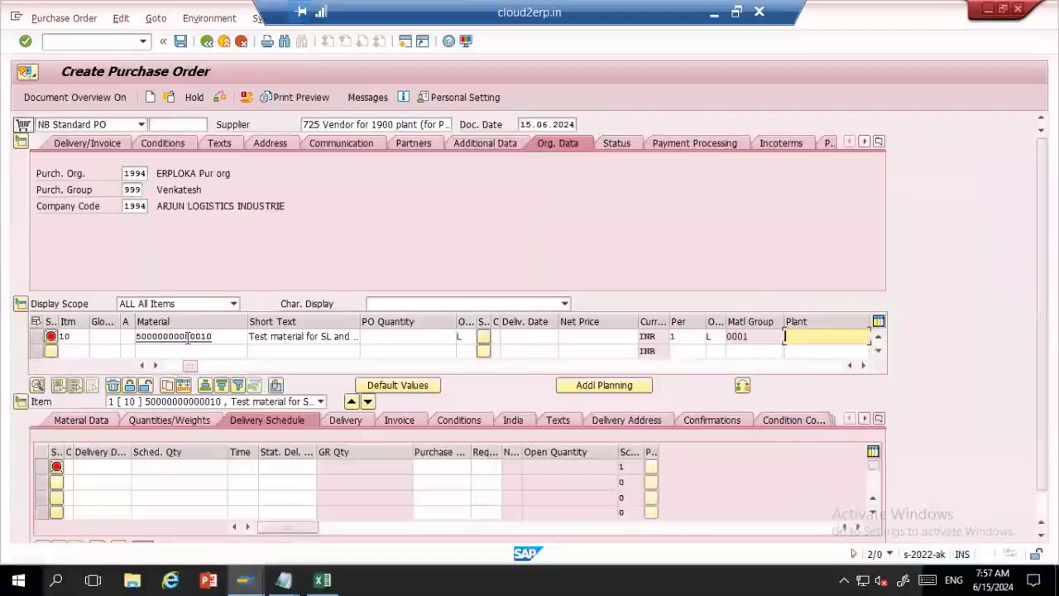
{"action": "key", "text": "Down"}
{"action": "key", "text": "Return"}
{"action": "key", "text": "Return"}
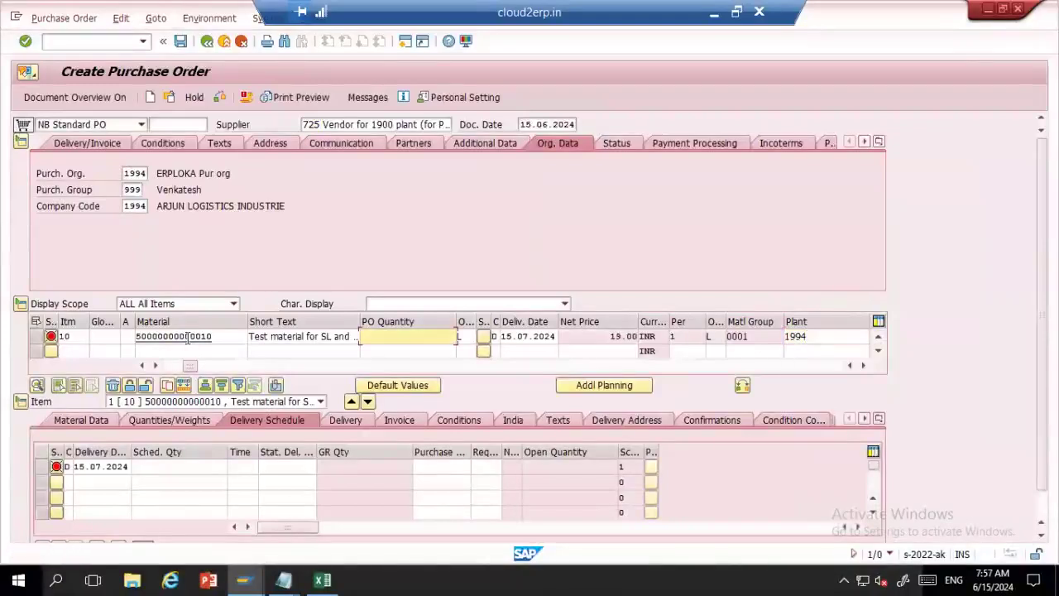
{"action": "key", "text": "Down"}
{"action": "key", "text": "Return"}
{"action": "key", "text": "Return"}
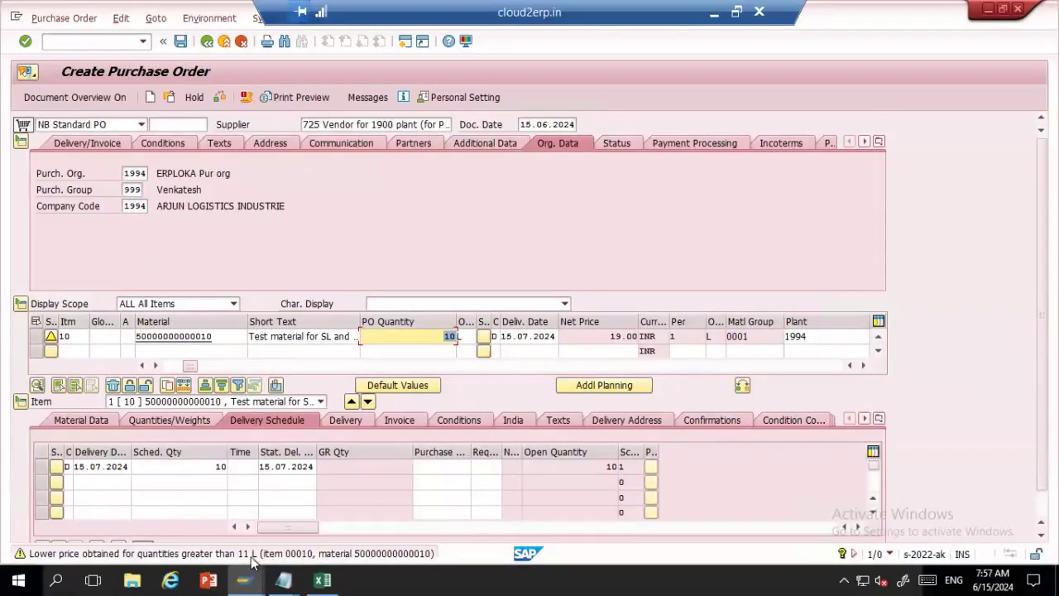
Set the item's PO quantity to 11 and examine the scale-based net price
{"action": "type", "text": "11"}
{"action": "key", "text": "Return"}
{"action": "left_click", "coordinate": [612, 336]}
{"action": "left_click_drag", "start_coordinate": [610, 336], "coordinate": [641, 332]}
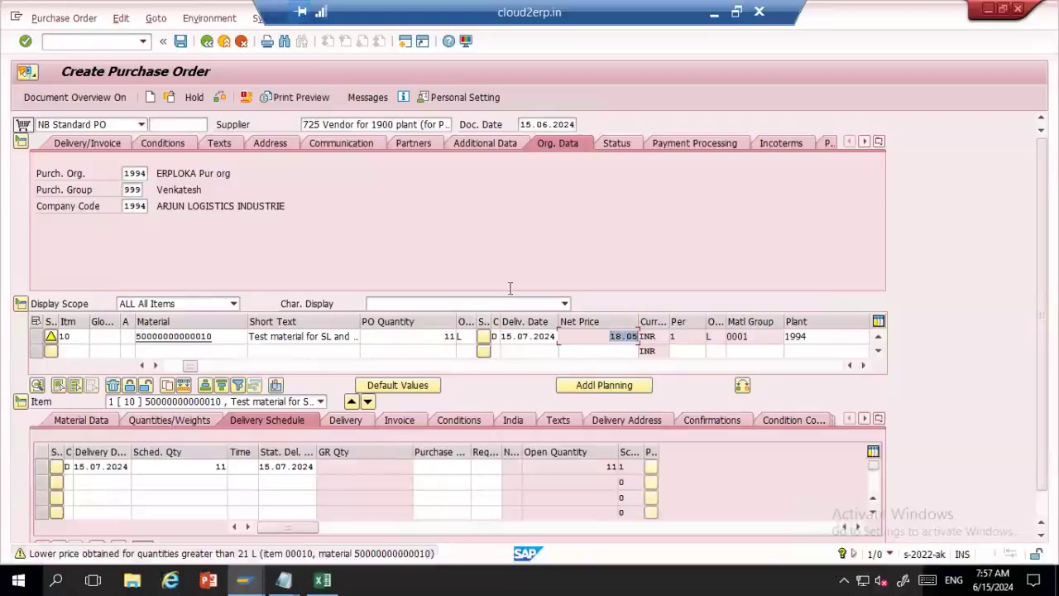
Set the item's PO quantity to 21 and examine its net price
{"action": "double_click", "coordinate": [417, 337]}
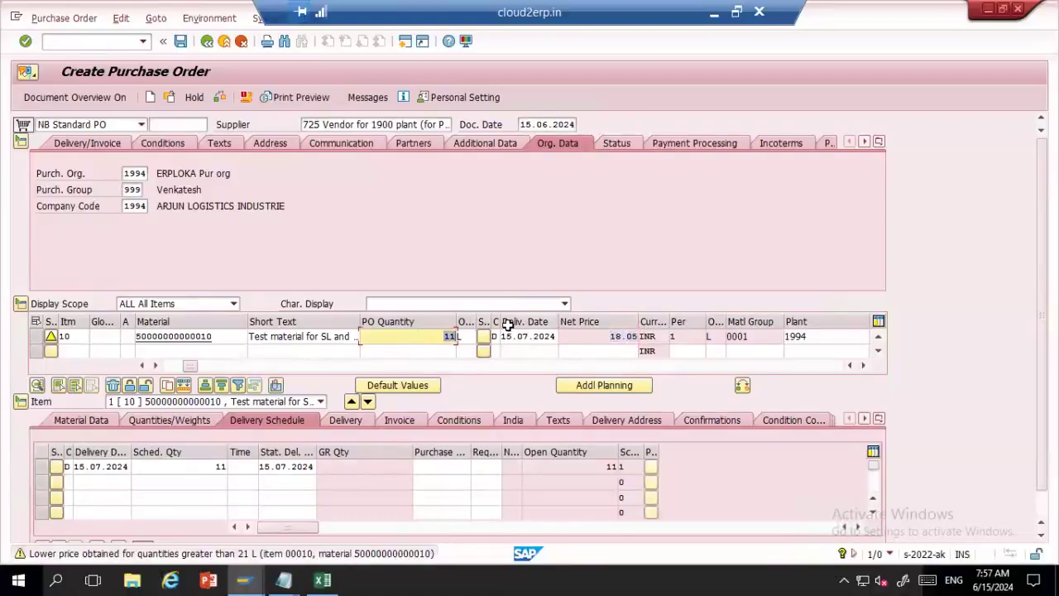
{"action": "type", "text": "212"}
{"action": "key", "text": "BackSpace"}
{"action": "key", "text": "Return"}
{"action": "double_click", "coordinate": [600, 336]}
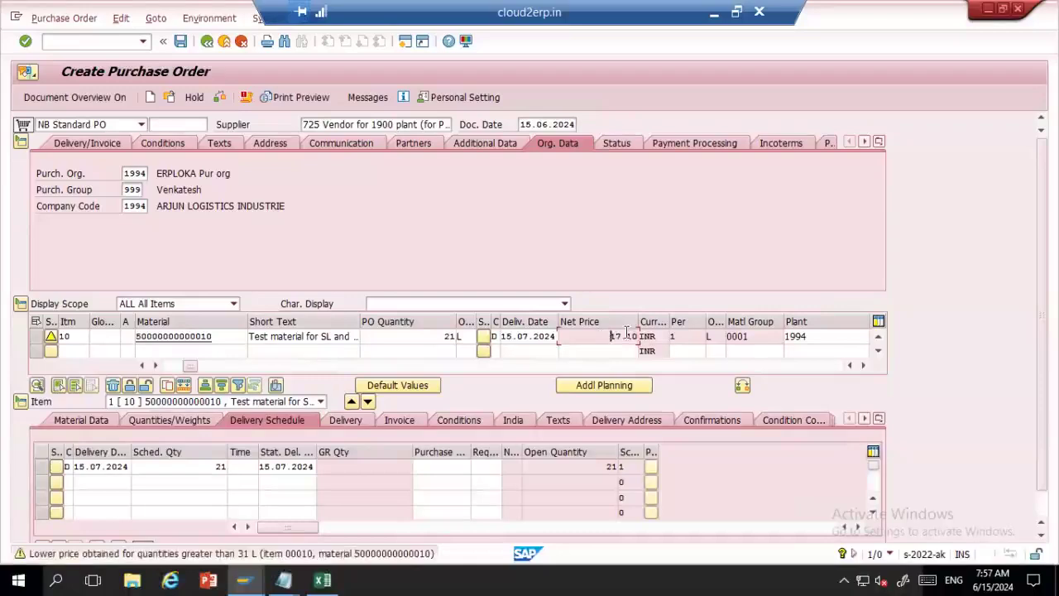
Set the item's PO quantity to 31 and check the net price against the scale
{"action": "double_click", "coordinate": [434, 336]}
{"action": "type", "text": "31"}
{"action": "key", "text": "Return"}
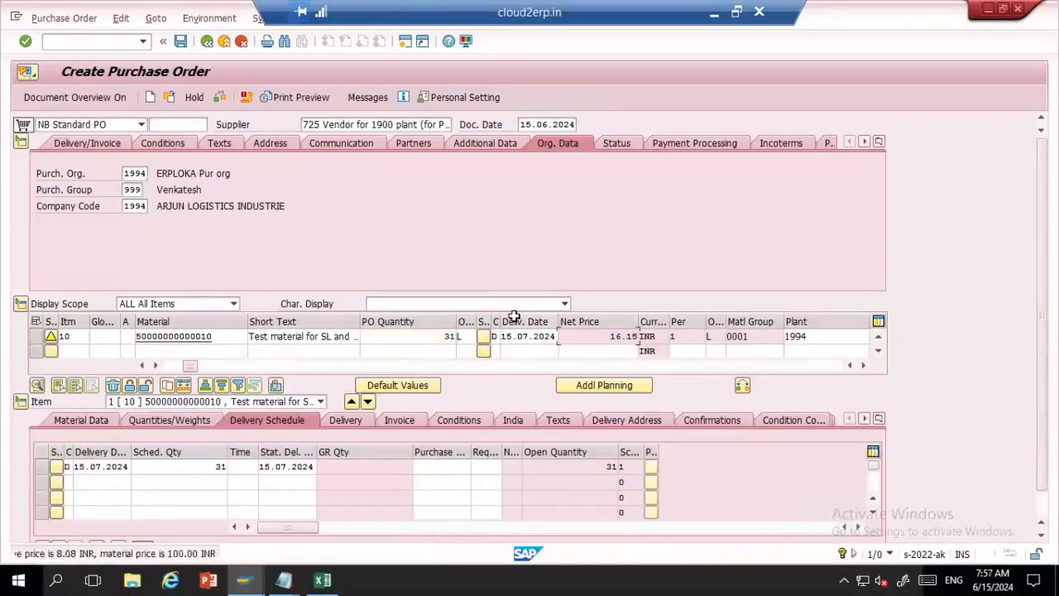
{"action": "double_click", "coordinate": [616, 335]}
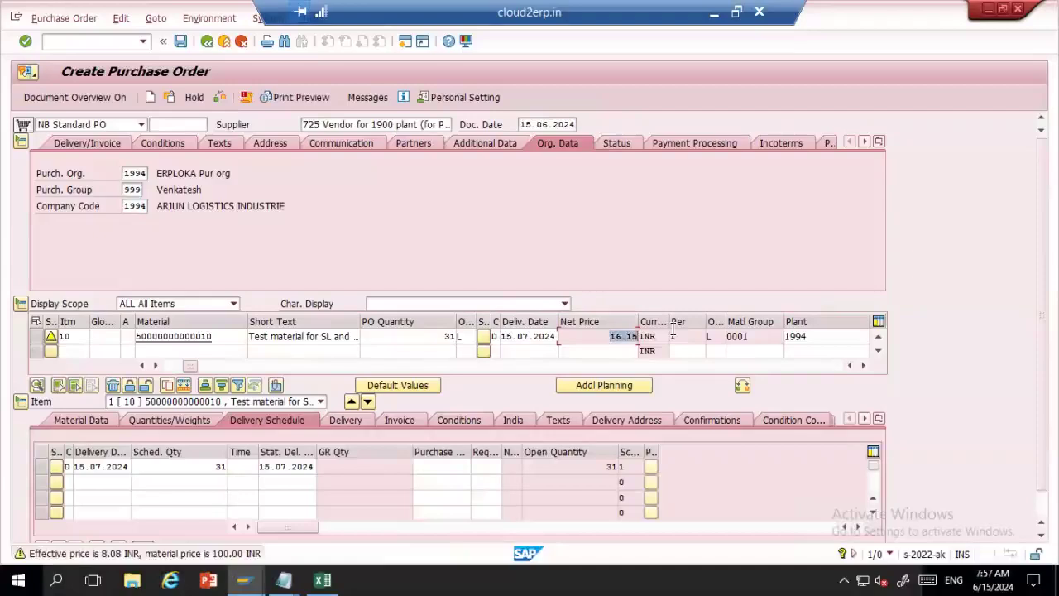
Set the item's PO quantity to 41, then examine the item's delivery and invoice details
{"action": "double_click", "coordinate": [419, 336]}
{"action": "type", "text": "41"}
{"action": "key", "text": "Return"}
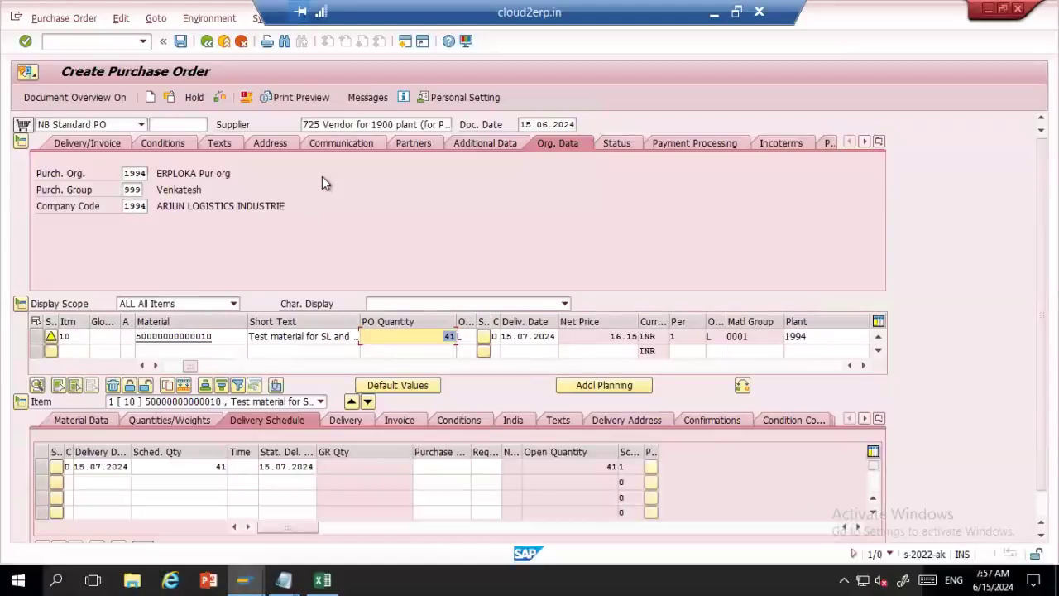
{"action": "left_click", "coordinate": [347, 417]}
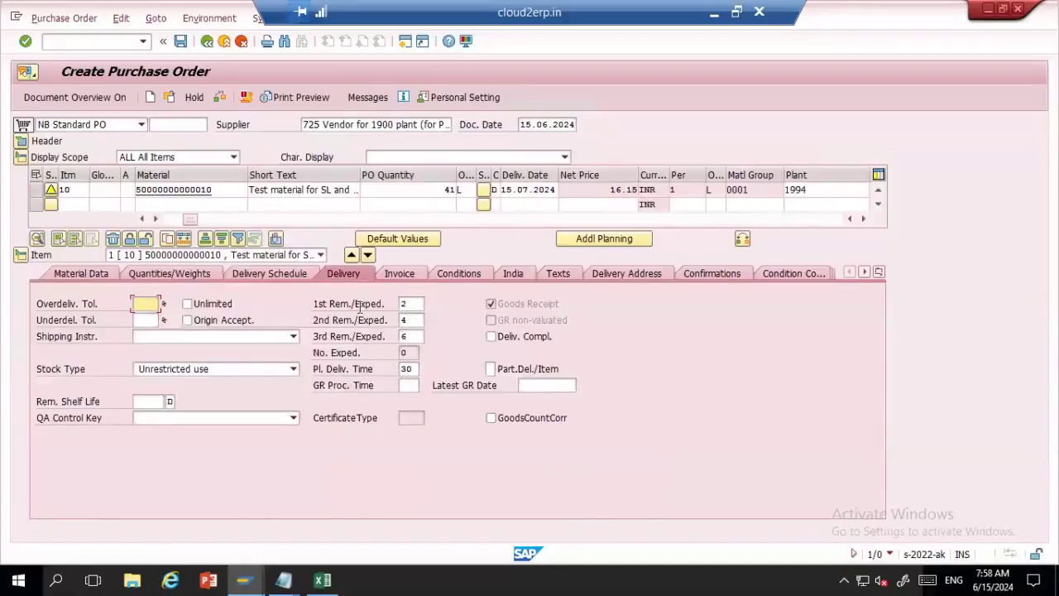
{"action": "left_click", "coordinate": [398, 272]}
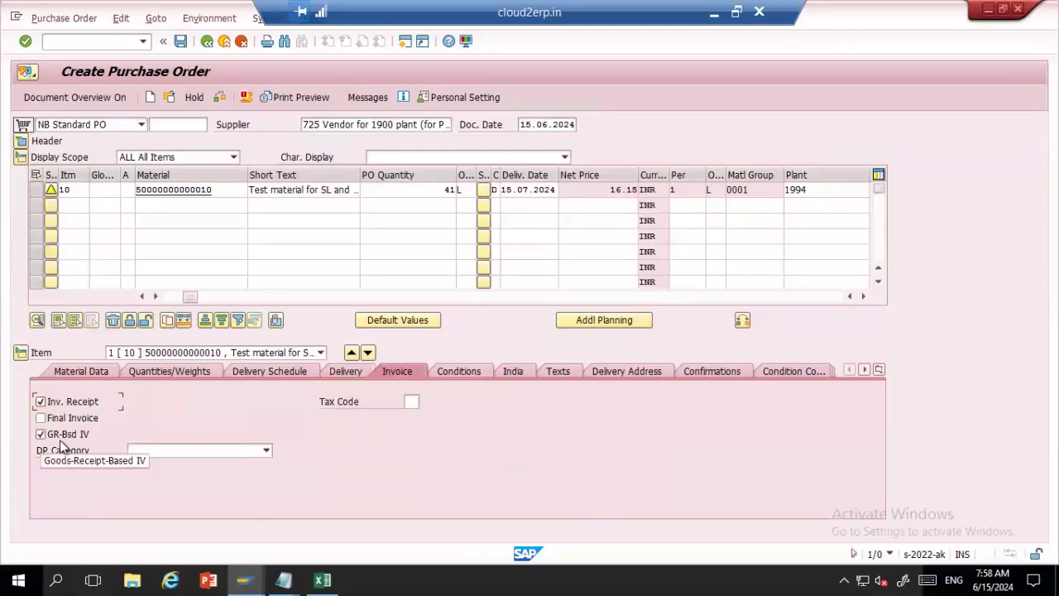
Try a PO quantity of 5 for the item and open the long text of the status message
{"action": "left_click", "coordinate": [390, 193]}
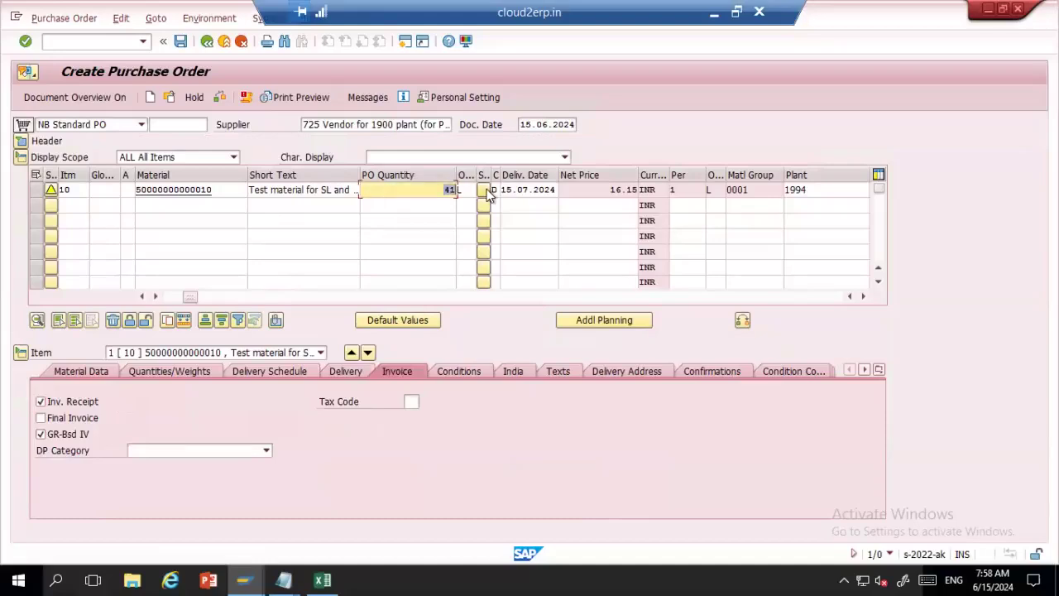
{"action": "type", "text": "5"}
{"action": "key", "text": "Return"}
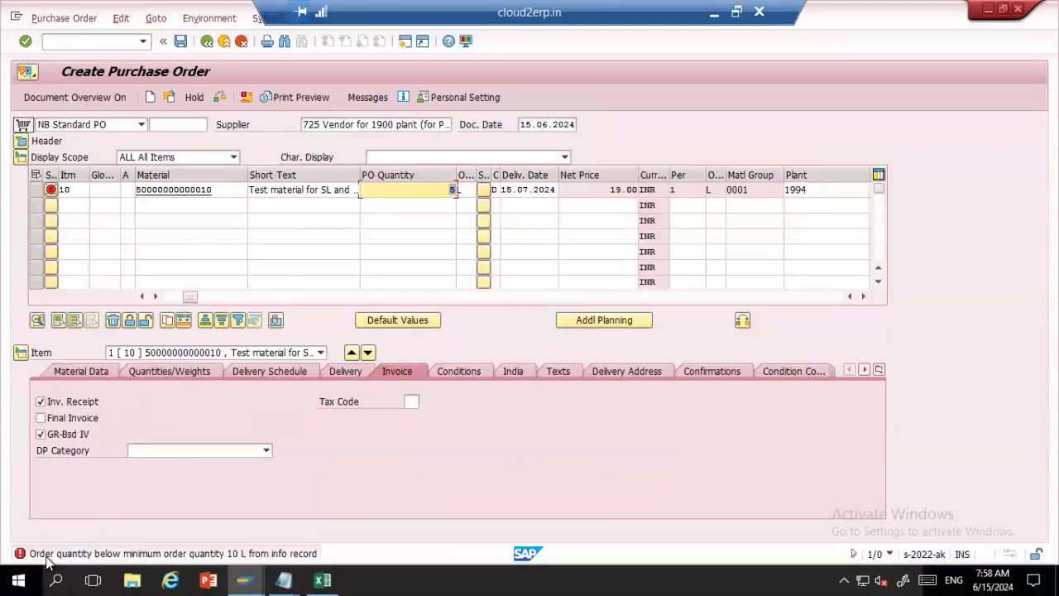
{"action": "left_click", "coordinate": [79, 553]}
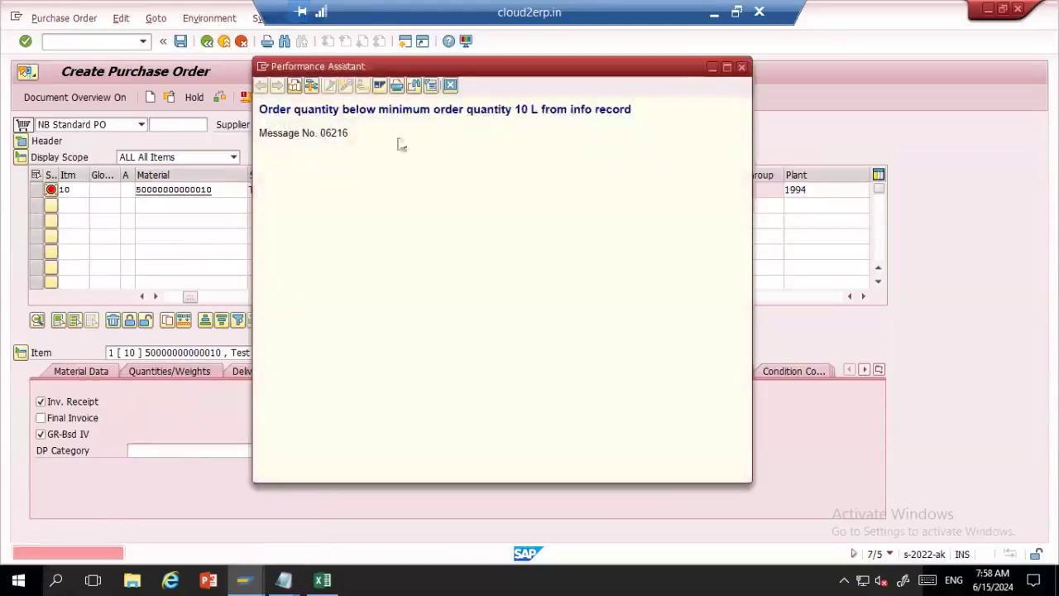
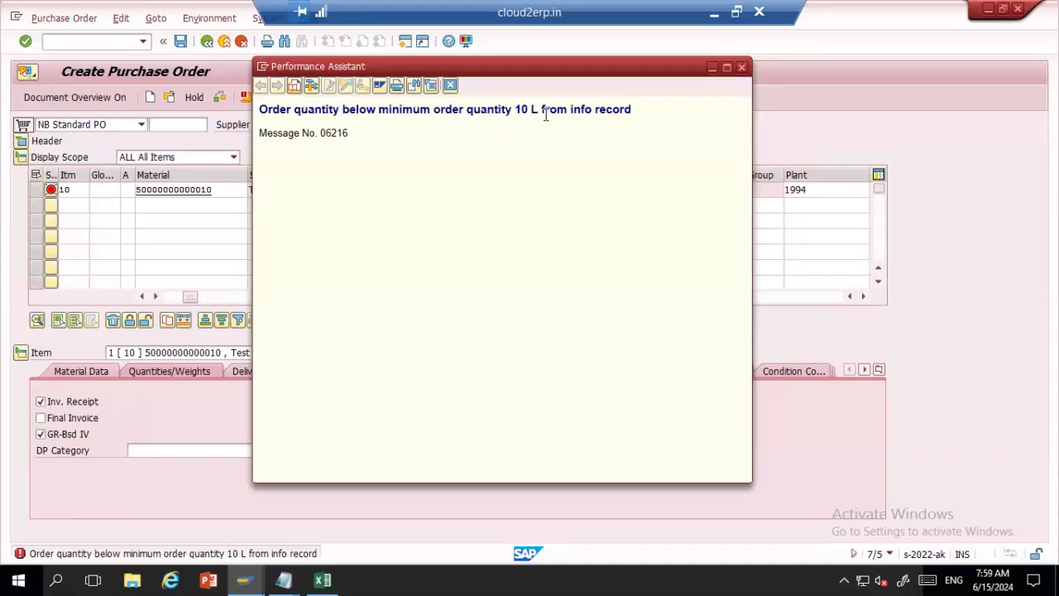
{"action": "key", "text": "alt+Tab"}
{"action": "key", "text": "alt+Tab"}
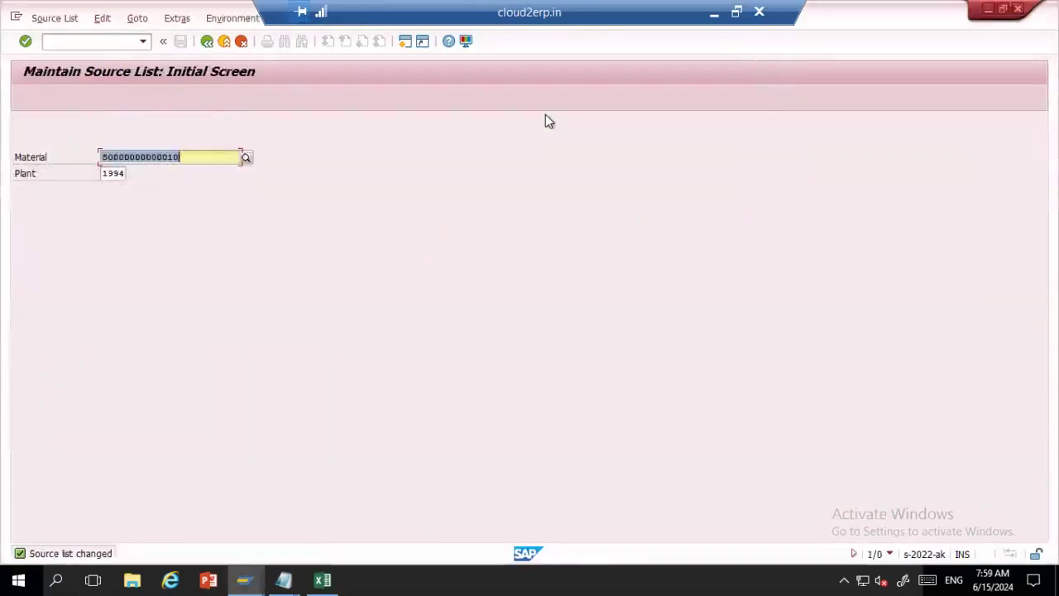
{"action": "key", "text": "Return"}
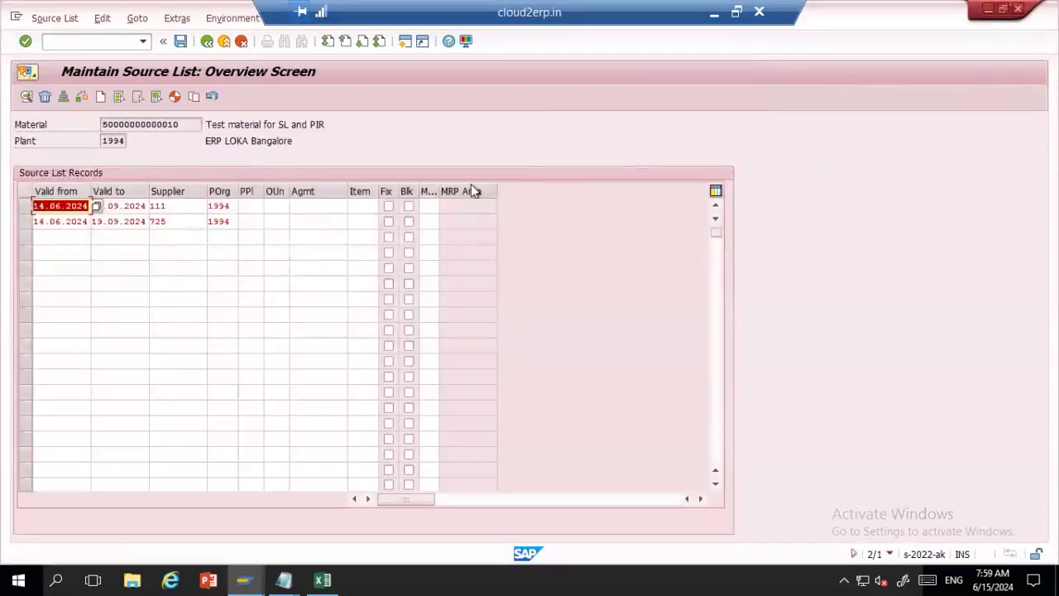
{"action": "left_click", "coordinate": [389, 221]}
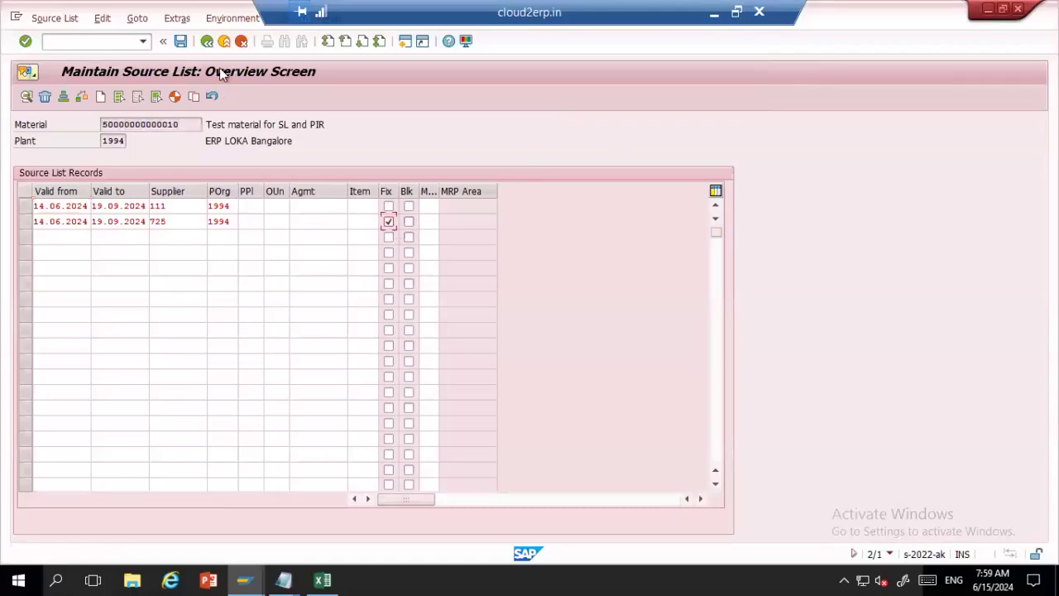
{"action": "key", "text": "ctrl+s"}
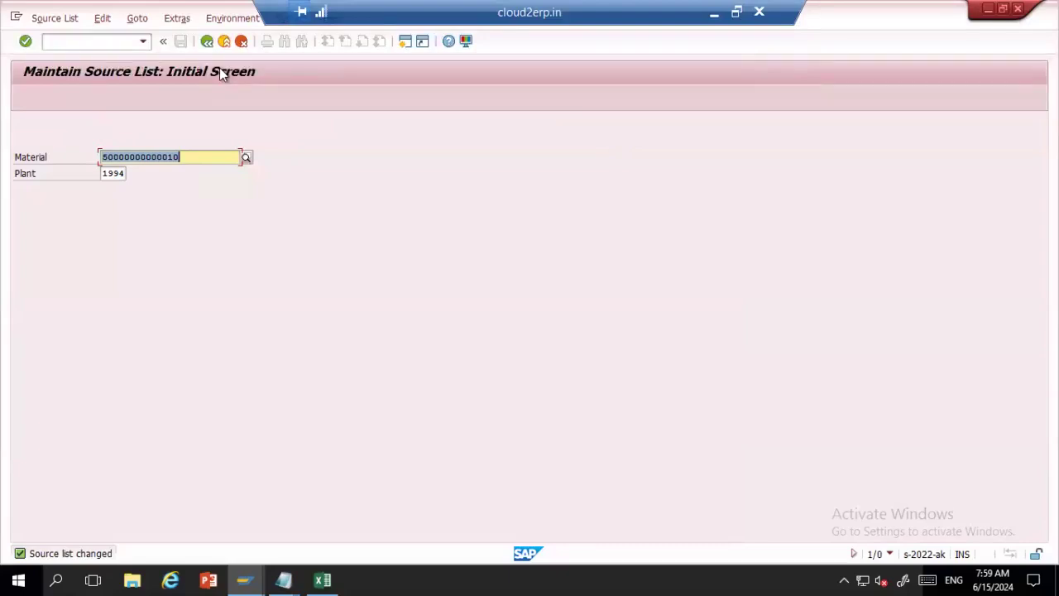
Open purchase requisition creation in place of the source list and turn on source determination
{"action": "left_click", "coordinate": [80, 41]}
{"action": "type", "text": "/NME2"}
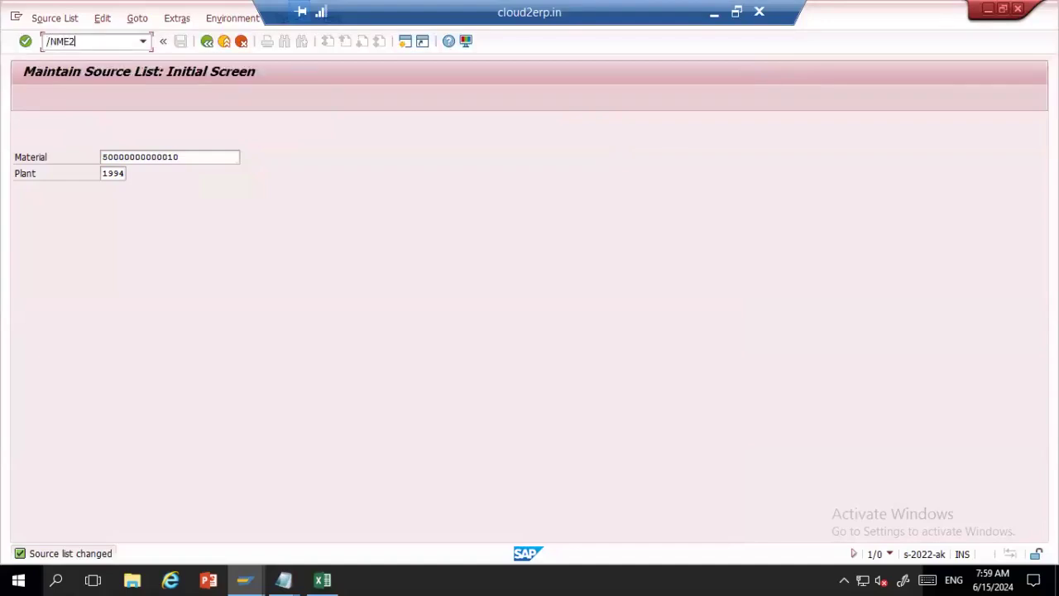
{"action": "type", "text": "N"}
{"action": "key", "text": "Return"}
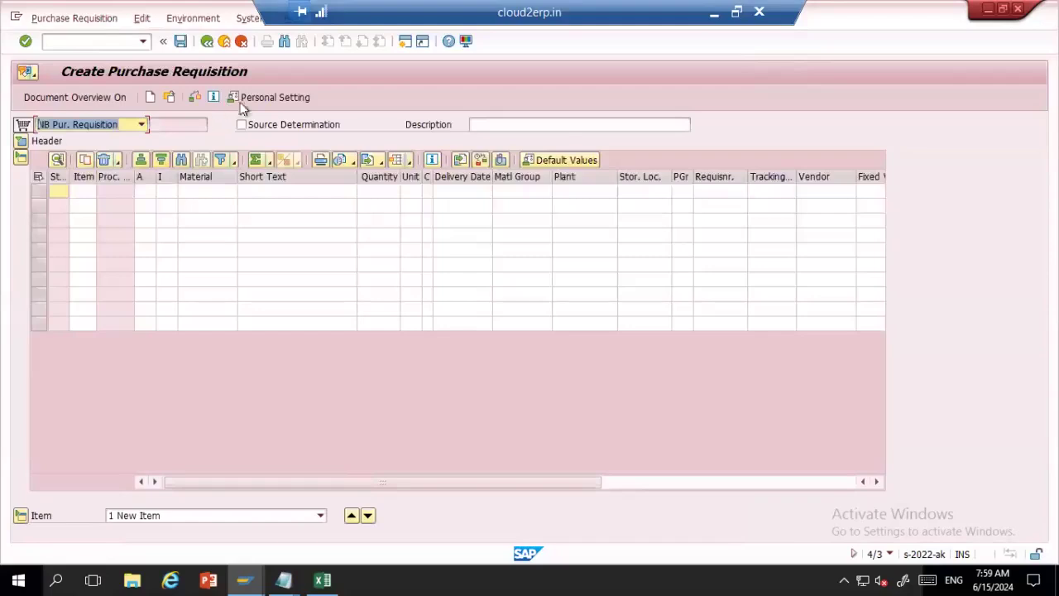
{"action": "left_click", "coordinate": [253, 128]}
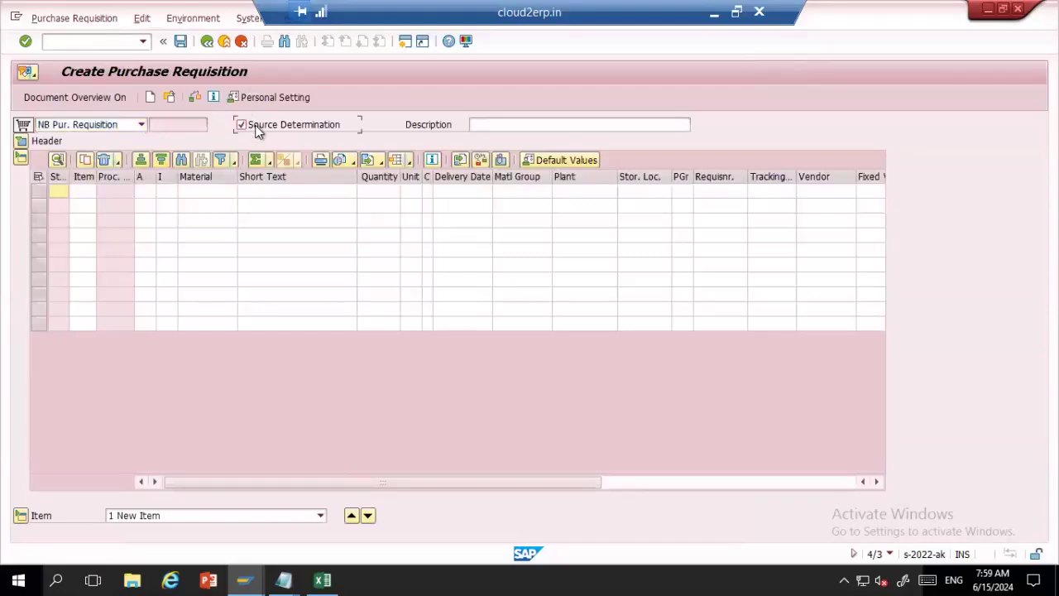
{"action": "left_click", "coordinate": [207, 192]}
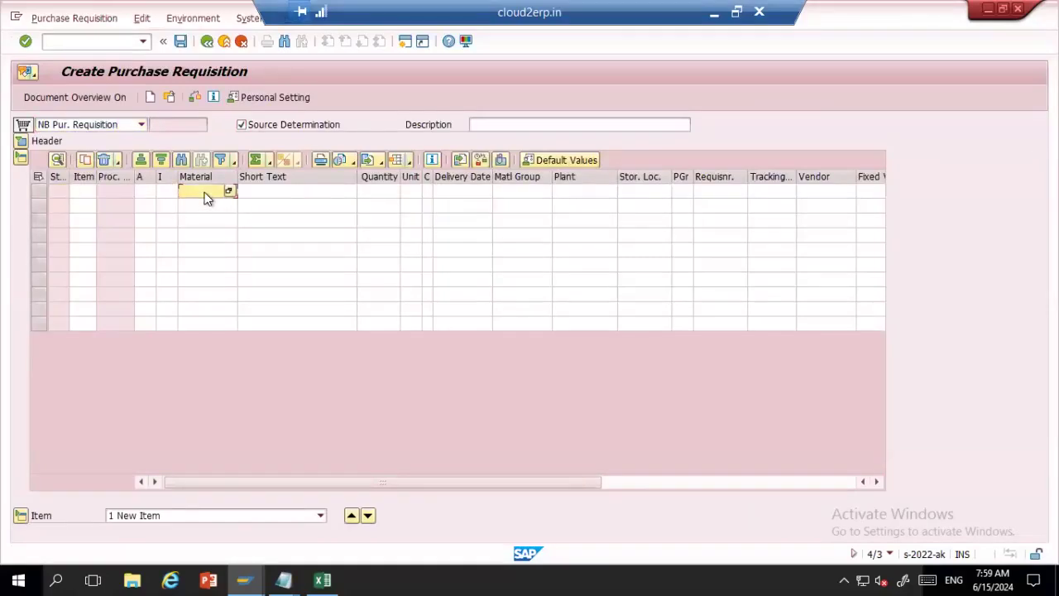
{"action": "key", "text": "alt+Tab"}
{"action": "key", "text": "alt+Tab"}
{"action": "right_click", "coordinate": [231, 191]}
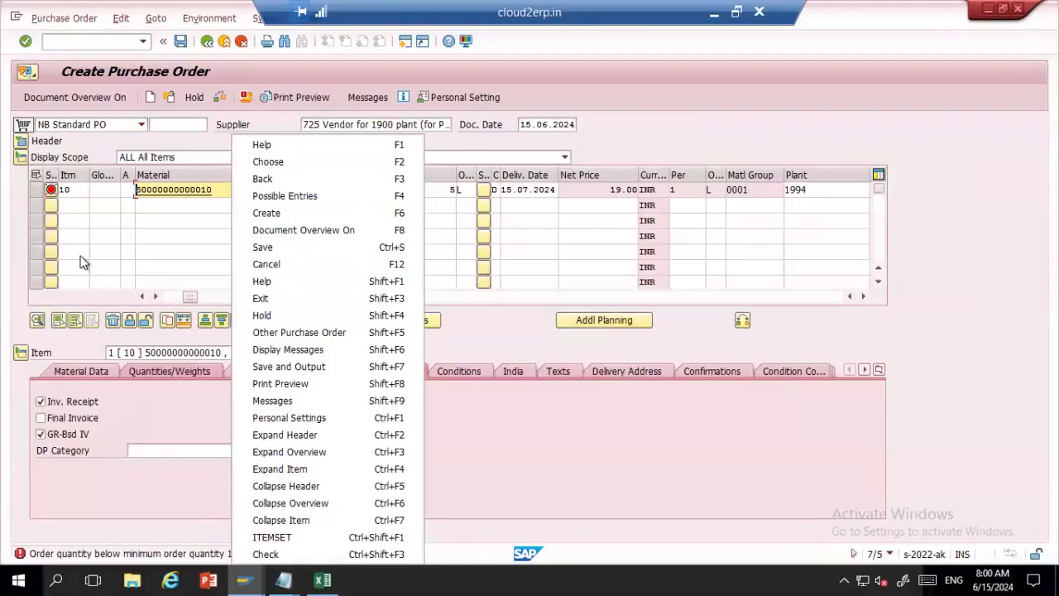
{"action": "double_click", "coordinate": [211, 189]}
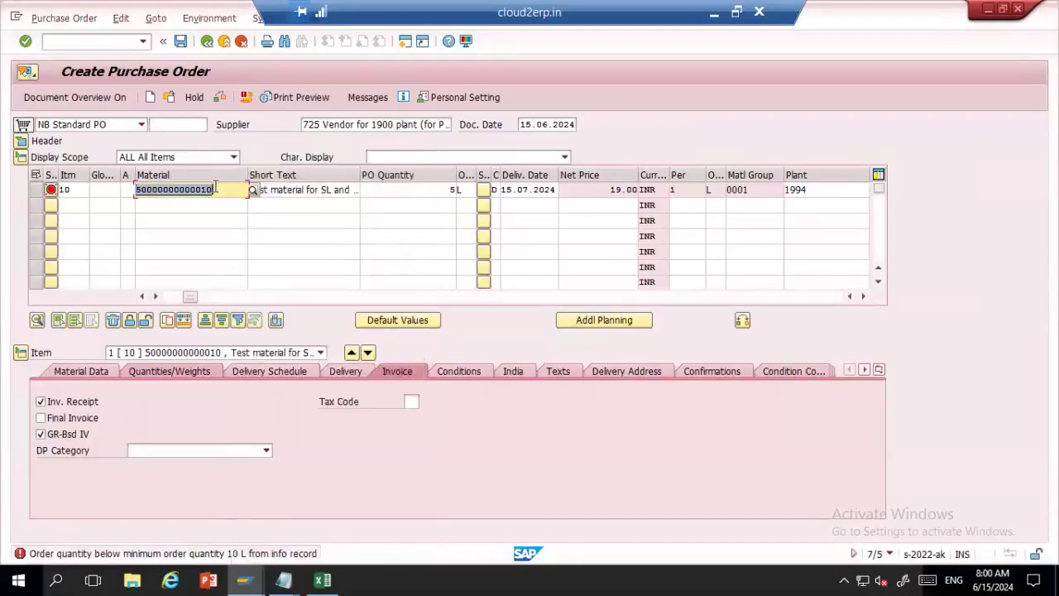
{"action": "type", "text": "14.06.2024"}
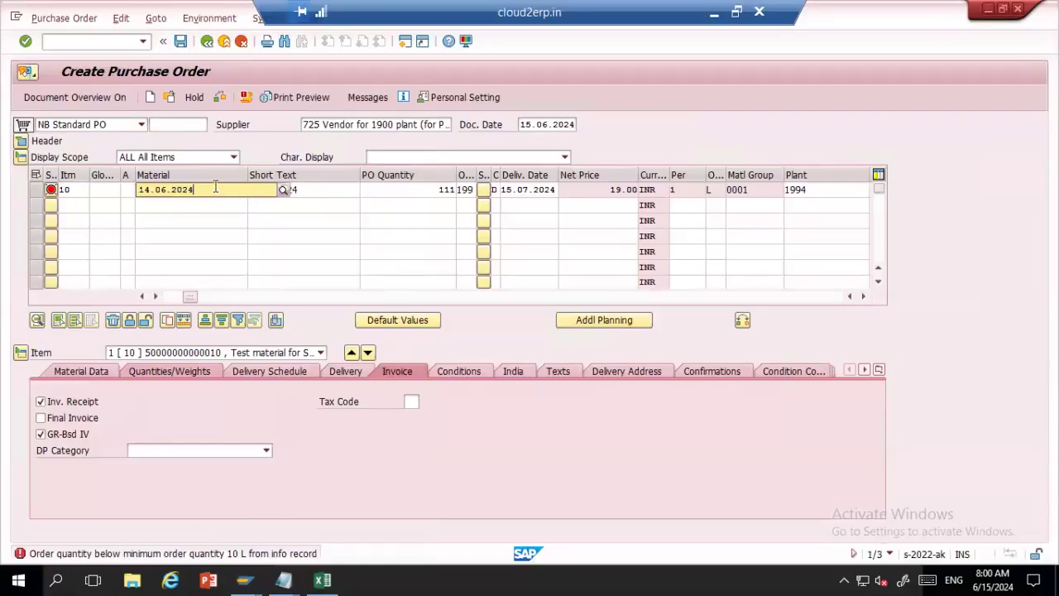
{"action": "left_click_drag", "start_coordinate": [215, 185], "coordinate": [106, 172]}
{"action": "key", "text": "BackSpace"}
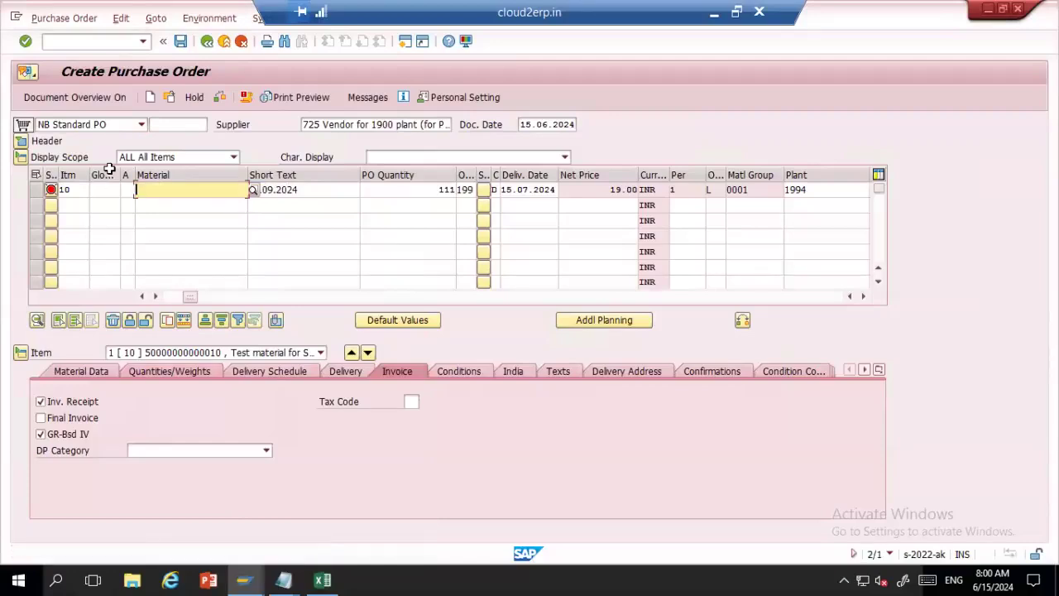
{"action": "left_click", "coordinate": [147, 205]}
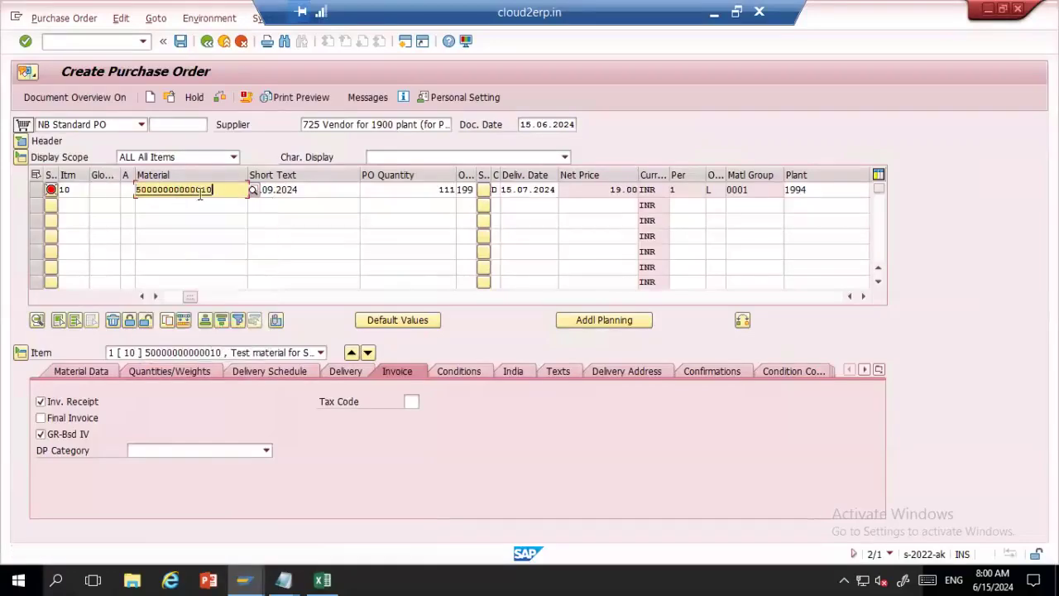
{"action": "key", "text": "Return"}
{"action": "key", "text": "alt+Tab"}
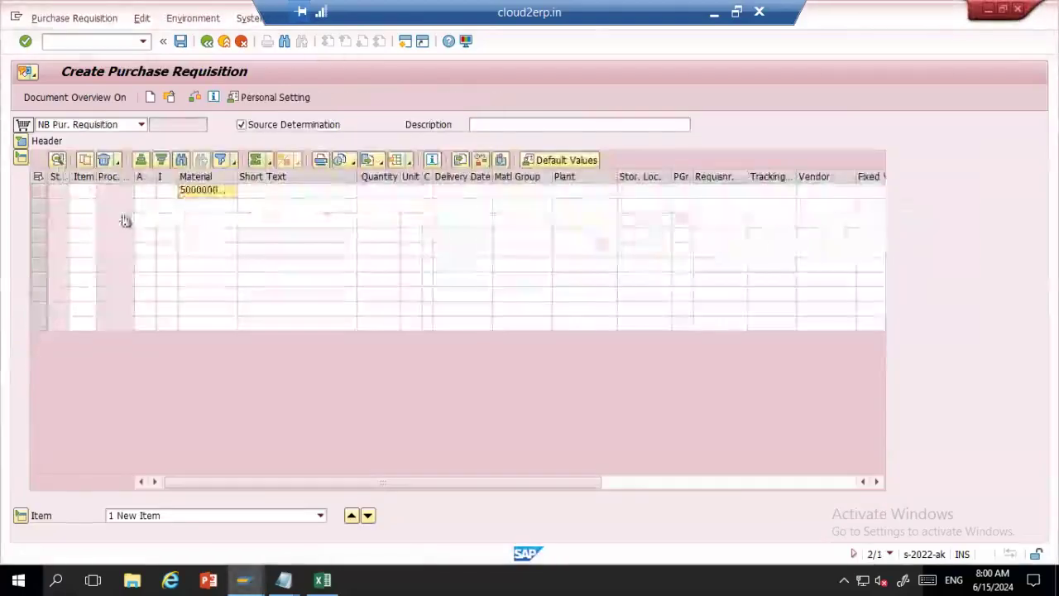
Set the requisition item's quantity to 10 and its plant to 1994
{"action": "key", "text": "Return"}
{"action": "type", "text": "10"}
{"action": "key", "text": "Return"}
{"action": "key", "text": "Down"}
{"action": "key", "text": "Down"}
{"action": "key", "text": "Down"}
{"action": "key", "text": "Down"}
{"action": "key", "text": "Return"}
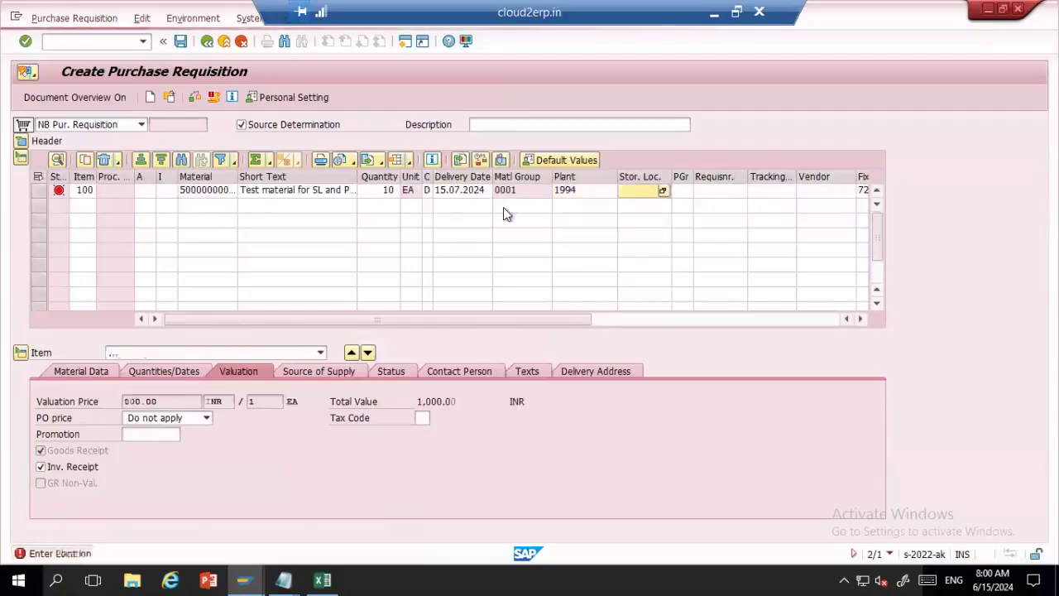
Set the requisition item's storage location to SL01 and purchasing group to 999, and show its source of supply
{"action": "key", "text": "Down"}
{"action": "key", "text": "Down"}
{"action": "key", "text": "Return"}
{"action": "key", "text": "Down"}
{"action": "key", "text": "Down"}
{"action": "key", "text": "Down"}
{"action": "key", "text": "Return"}
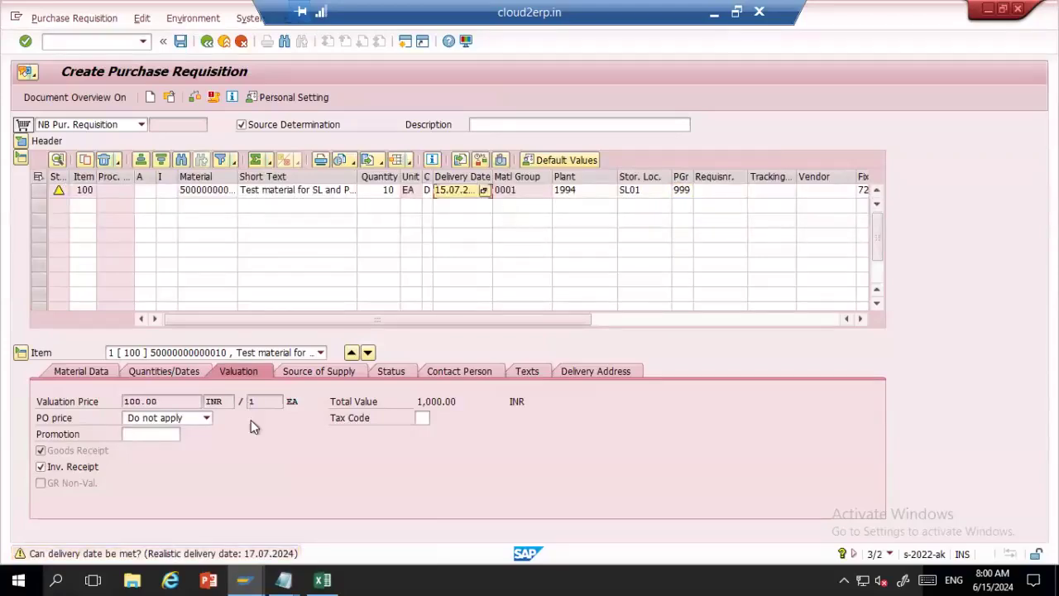
{"action": "left_click", "coordinate": [306, 374]}
{"action": "left_click_drag", "start_coordinate": [166, 419], "coordinate": [128, 420]}
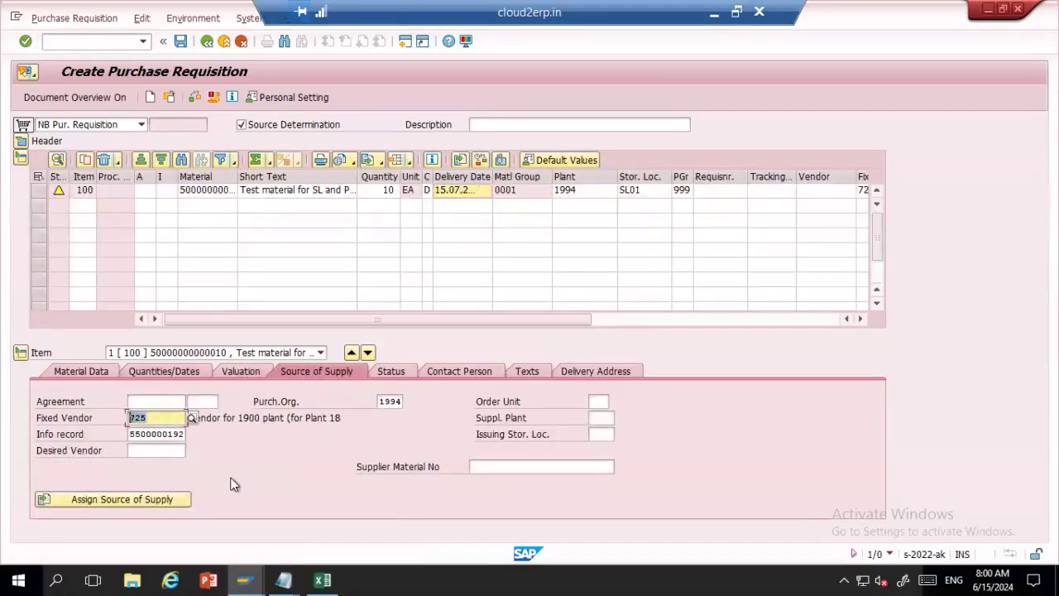
{"action": "left_click", "coordinate": [172, 418]}
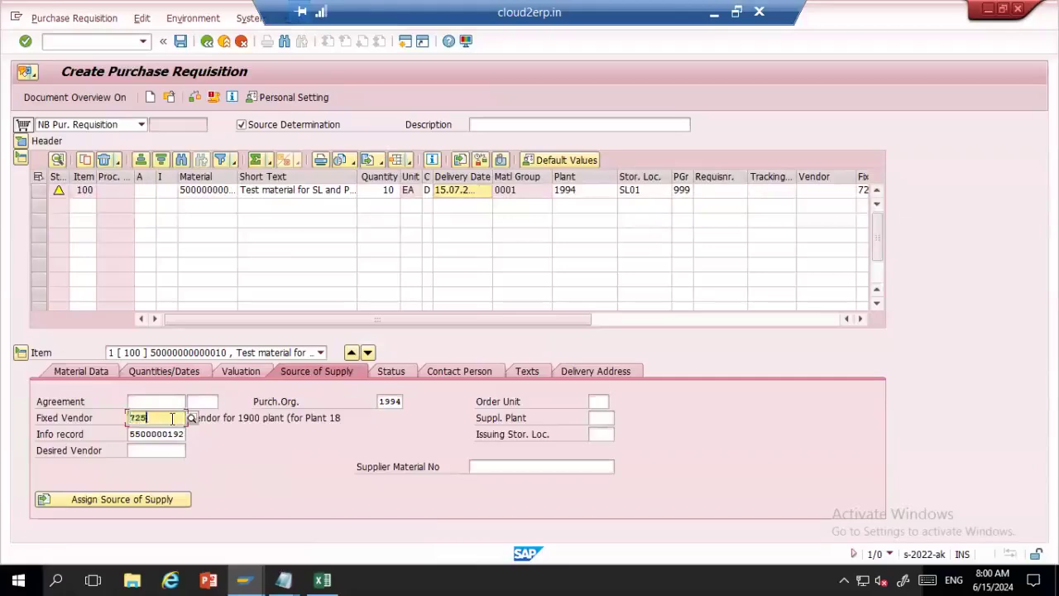
{"action": "left_click", "coordinate": [91, 417]}
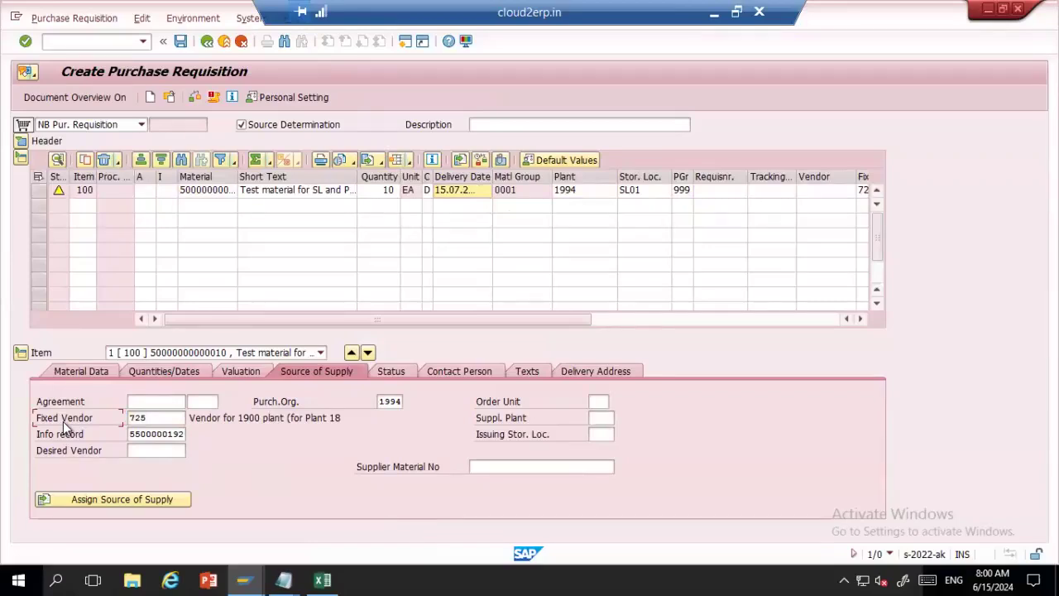
{"action": "key", "text": "alt+Tab"}
{"action": "key", "text": "alt+Tab"}
{"action": "key", "text": "alt+Tab"}
{"action": "left_click", "coordinate": [65, 40]}
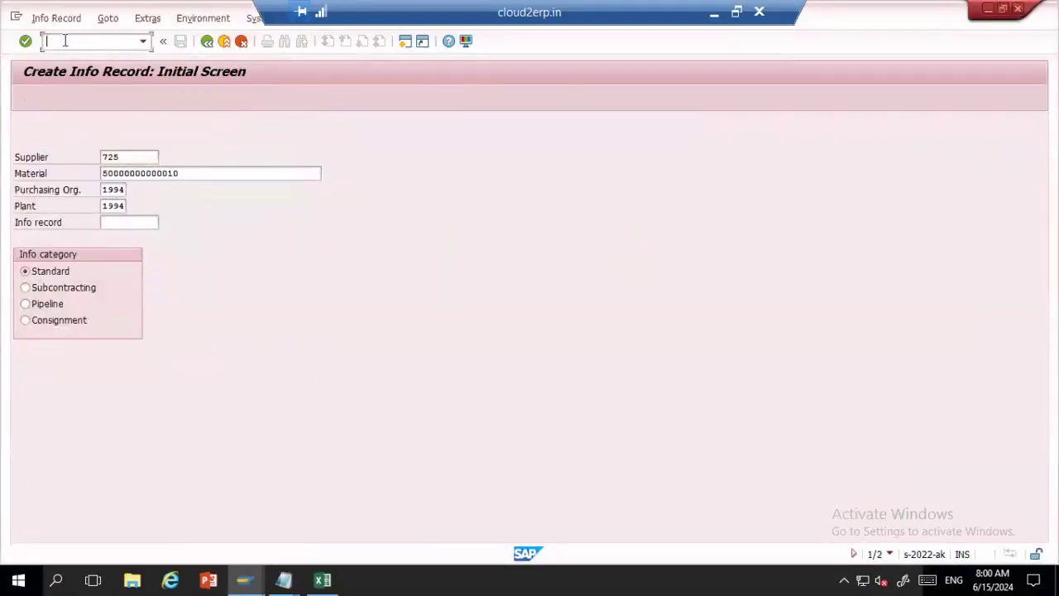
{"action": "type", "text": "/NME01"}
{"action": "key", "text": "Return"}
{"action": "key", "text": "Return"}
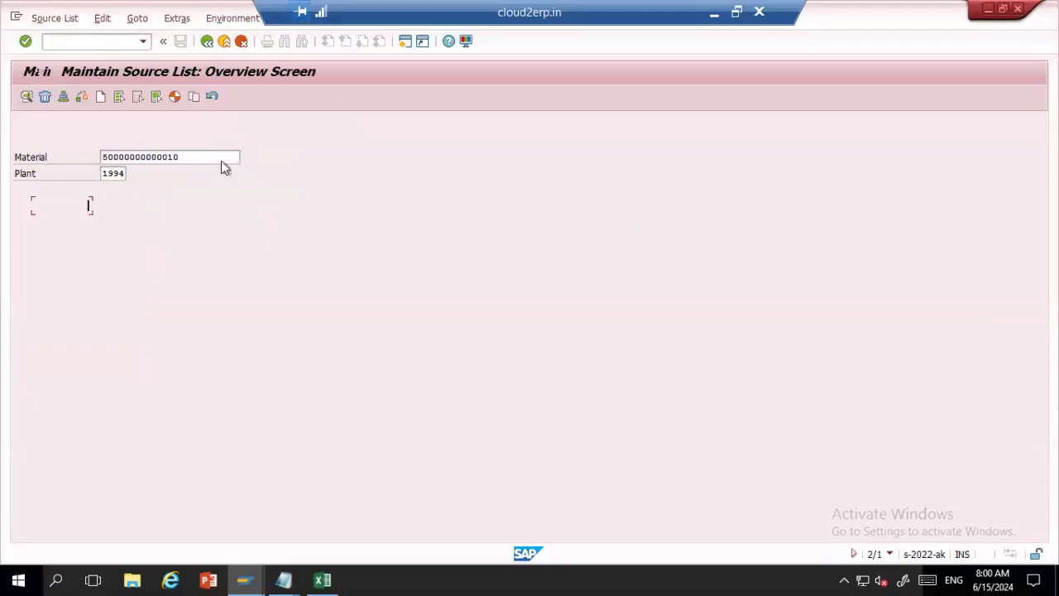
{"action": "left_click", "coordinate": [388, 221]}
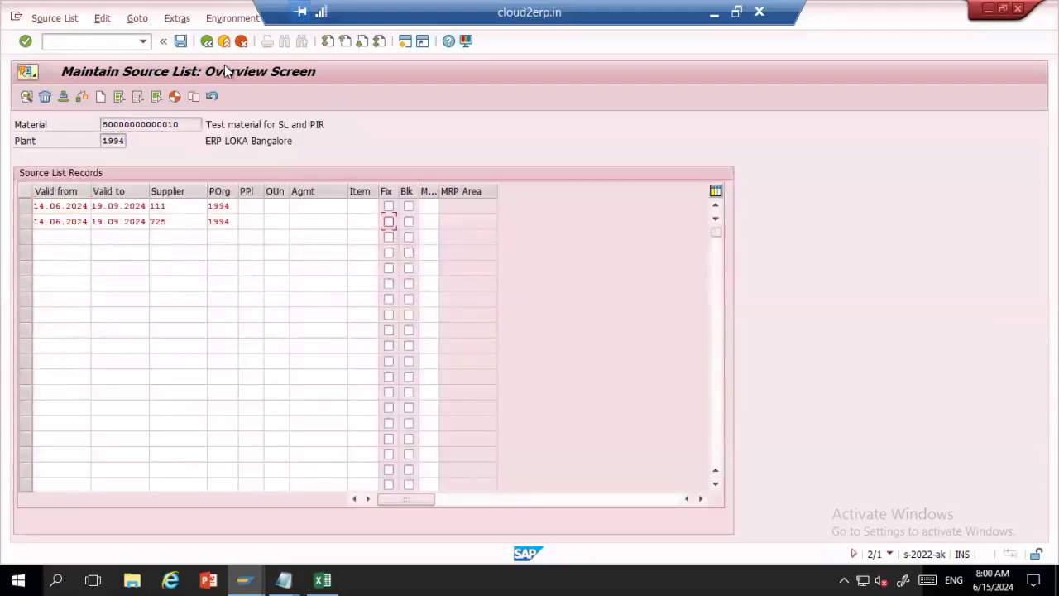
{"action": "key", "text": "ctrl+s"}
{"action": "key", "text": "alt+Tab"}
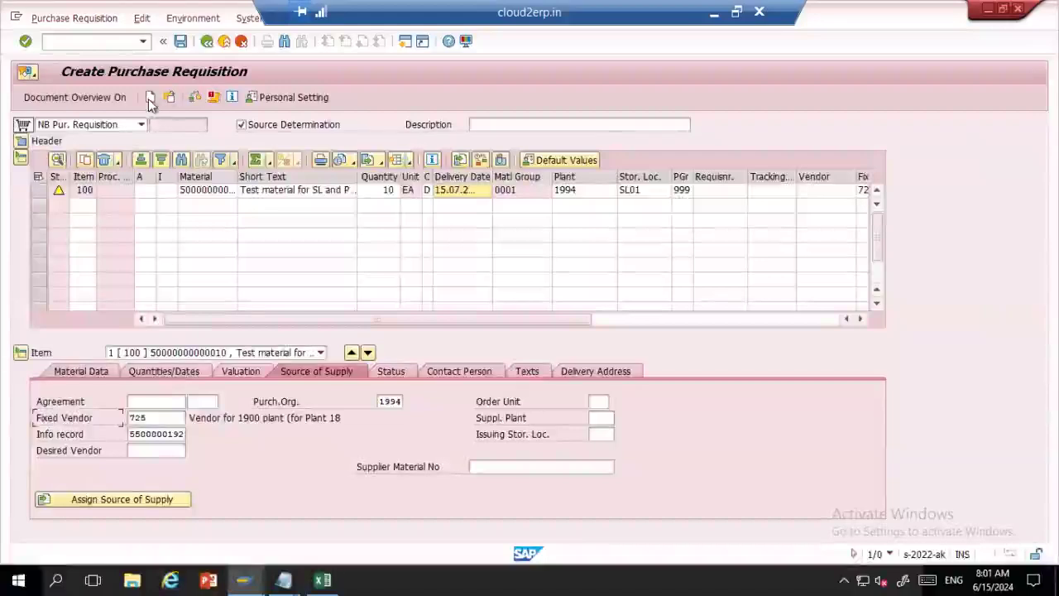
{"action": "left_click", "coordinate": [149, 98]}
{"action": "left_click", "coordinate": [272, 279]}
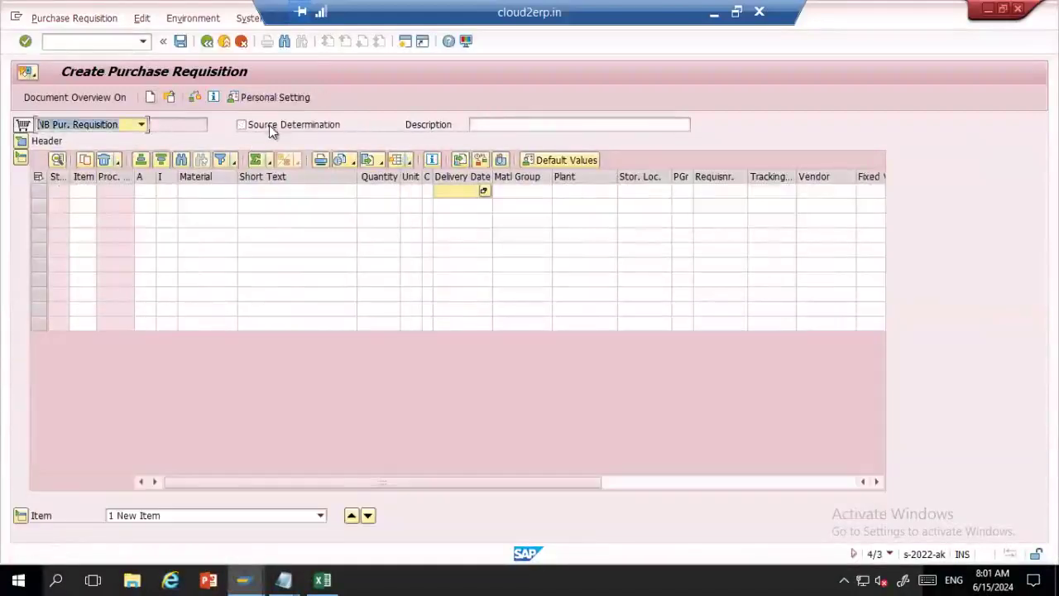
{"action": "left_click", "coordinate": [196, 194]}
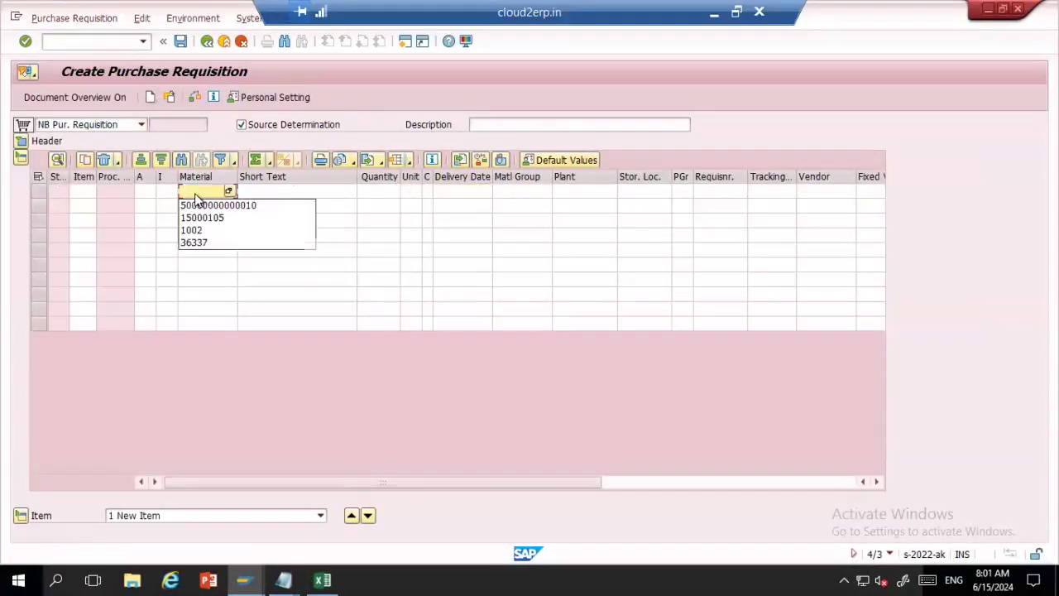
{"action": "key", "text": "Down"}
{"action": "key", "text": "Tab"}
{"action": "key", "text": "Down"}
{"action": "key", "text": "Tab"}
{"action": "key", "text": "Tab"}
{"action": "key", "text": "Tab"}
{"action": "key", "text": "Tab"}
{"action": "key", "text": "Tab"}
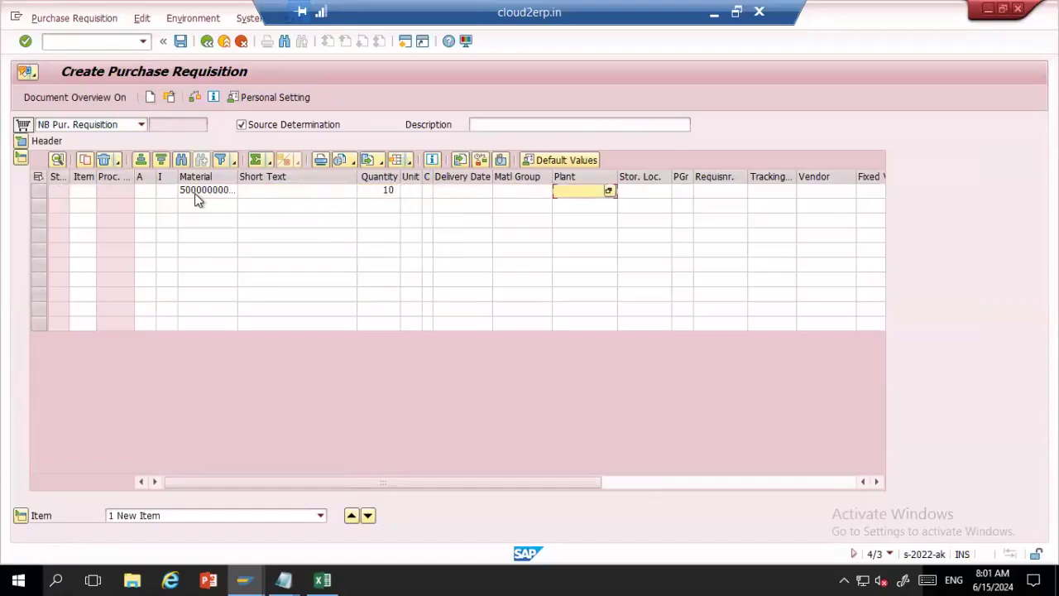
Fill in plant M213, storage location sl01 and purchasing group 999 for the requisition item
{"action": "key", "text": "Down"}
{"action": "key", "text": "Down"}
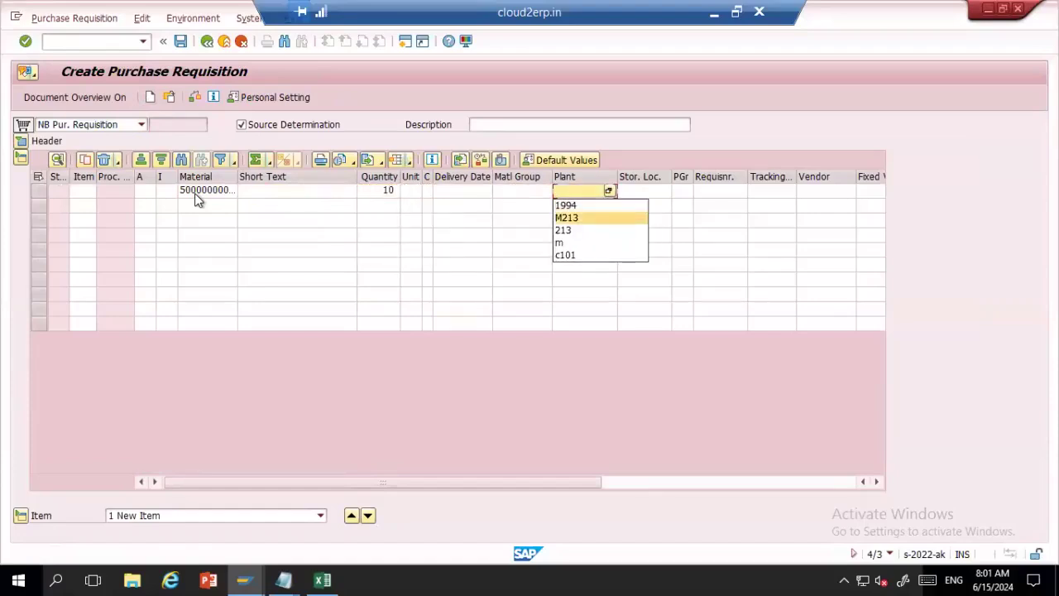
{"action": "key", "text": "Tab"}
{"action": "key", "text": "Down"}
{"action": "key", "text": "Tab"}
{"action": "key", "text": "Tab"}
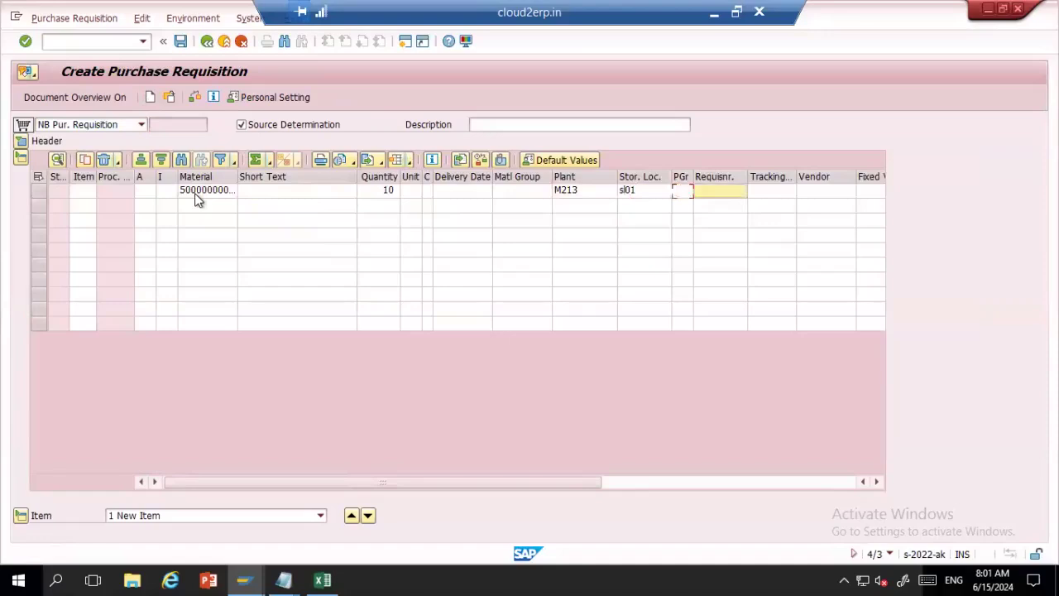
{"action": "key", "text": "shift+Tab"}
{"action": "key", "text": "Down"}
{"action": "key", "text": "Down"}
{"action": "key", "text": "Return"}
{"action": "key", "text": "Return"}
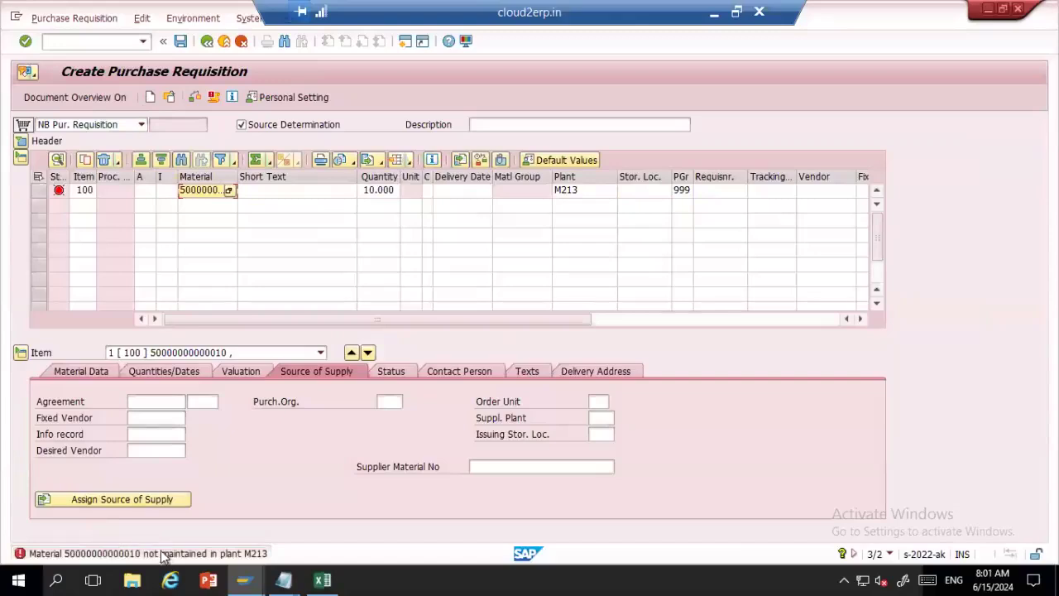
Correct the requisition item's plant to 1994, set its storage location to SL01, and check the assigned info record
{"action": "left_click", "coordinate": [582, 193]}
{"action": "key", "text": "BackSpace"}
{"action": "key", "text": "BackSpace"}
{"action": "key", "text": "BackSpace"}
{"action": "key", "text": "BackSpace"}
{"action": "key", "text": "Return"}
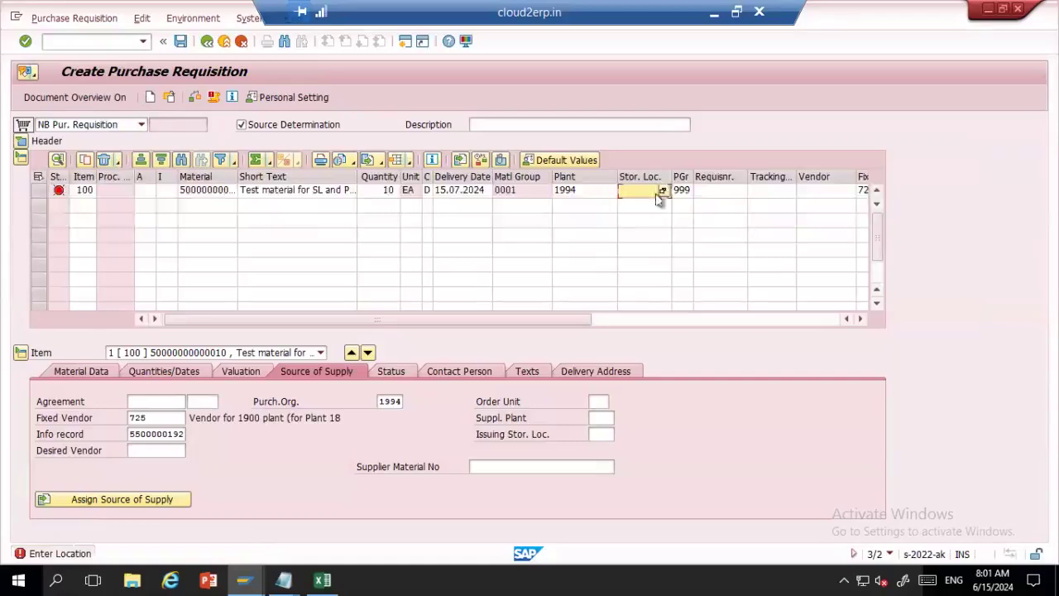
{"action": "type", "text": "sl01"}
{"action": "key", "text": "Return"}
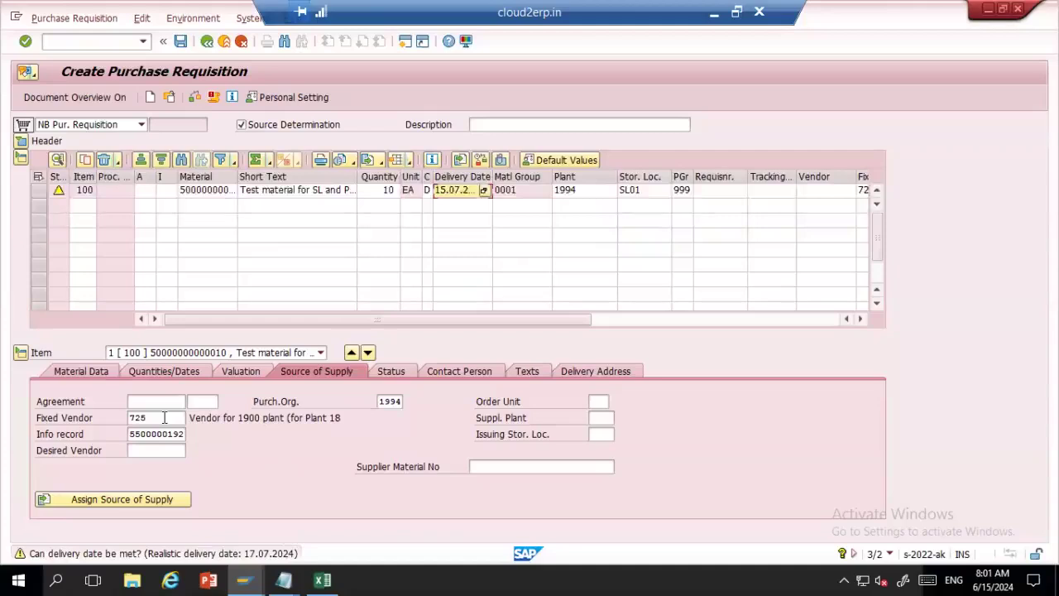
{"action": "left_click_drag", "start_coordinate": [130, 434], "coordinate": [185, 433]}
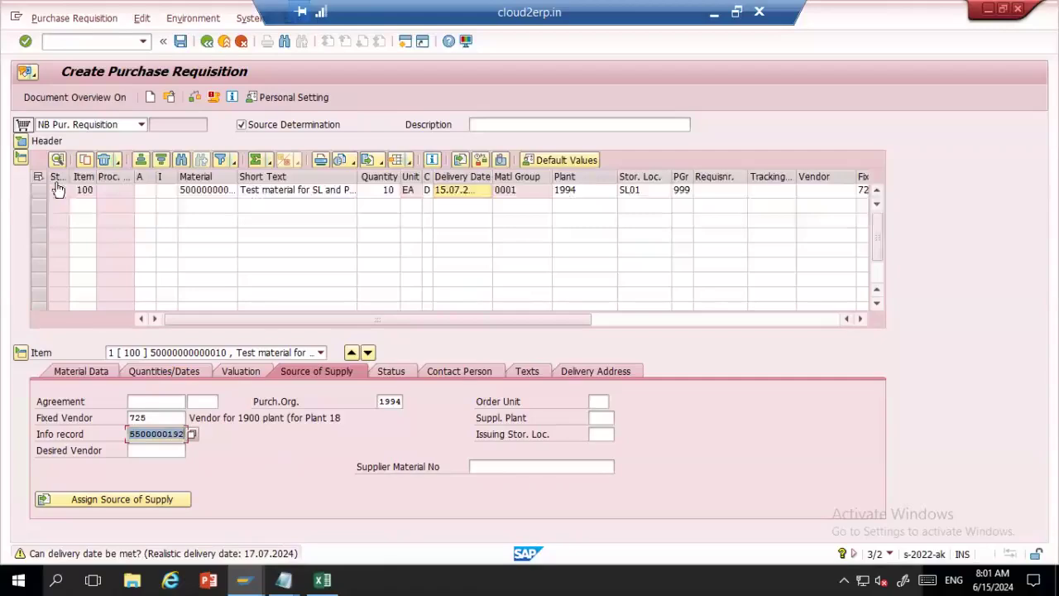
Open info record creation (ME11) in place of the requisition and proceed with supplier 111 to the purchasing organization data
{"action": "left_click", "coordinate": [62, 43]}
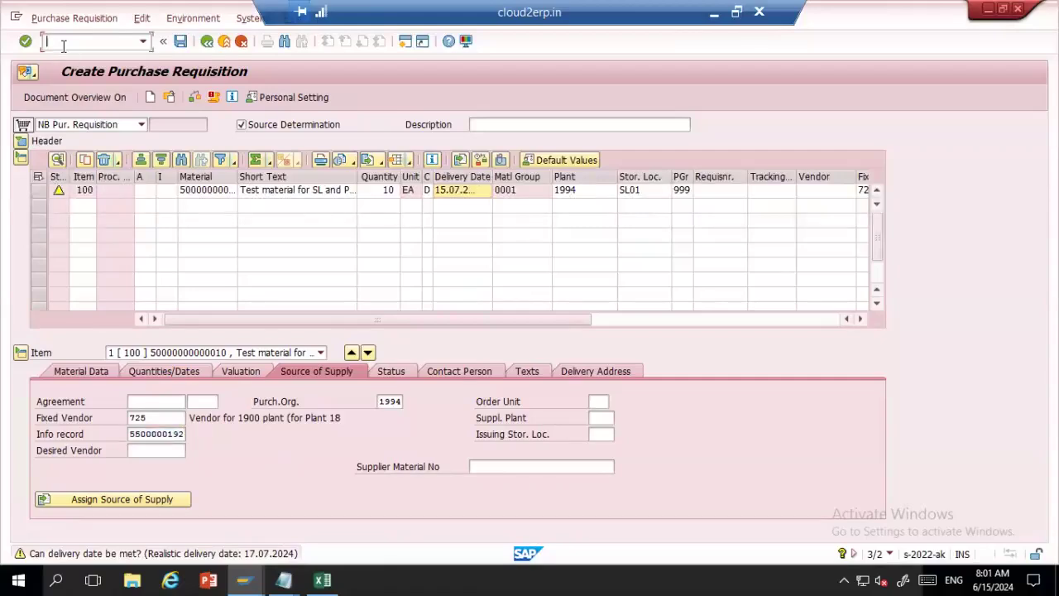
{"action": "type", "text": "/NME11"}
{"action": "key", "text": "Return"}
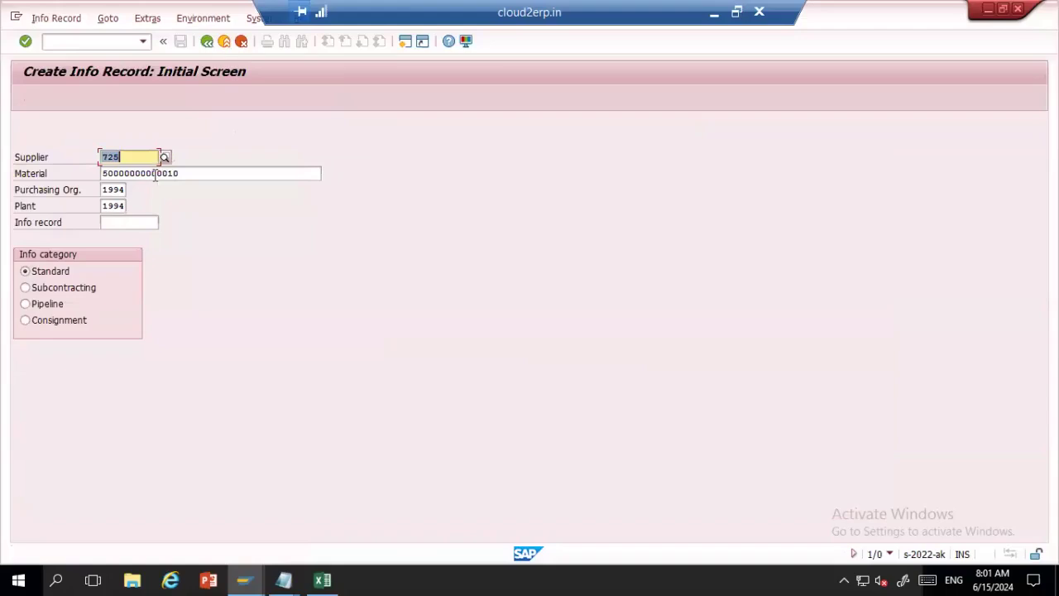
{"action": "type", "text": "111"}
{"action": "key", "text": "Return"}
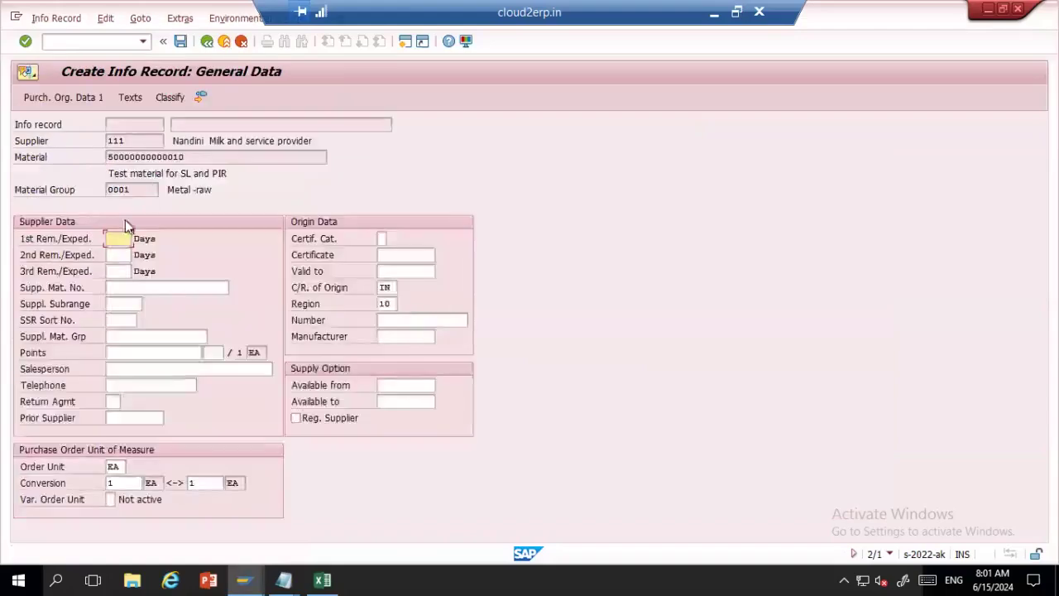
{"action": "key", "text": "Return"}
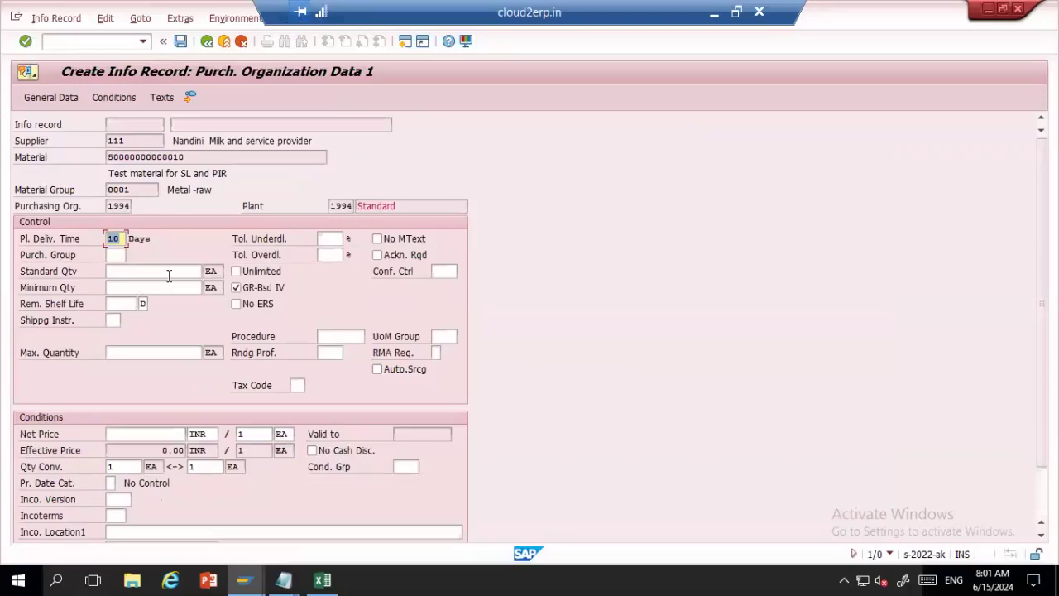
Turn on No ERS and set the net price to 10 INR in supplier 111's info record
{"action": "left_click", "coordinate": [167, 287]}
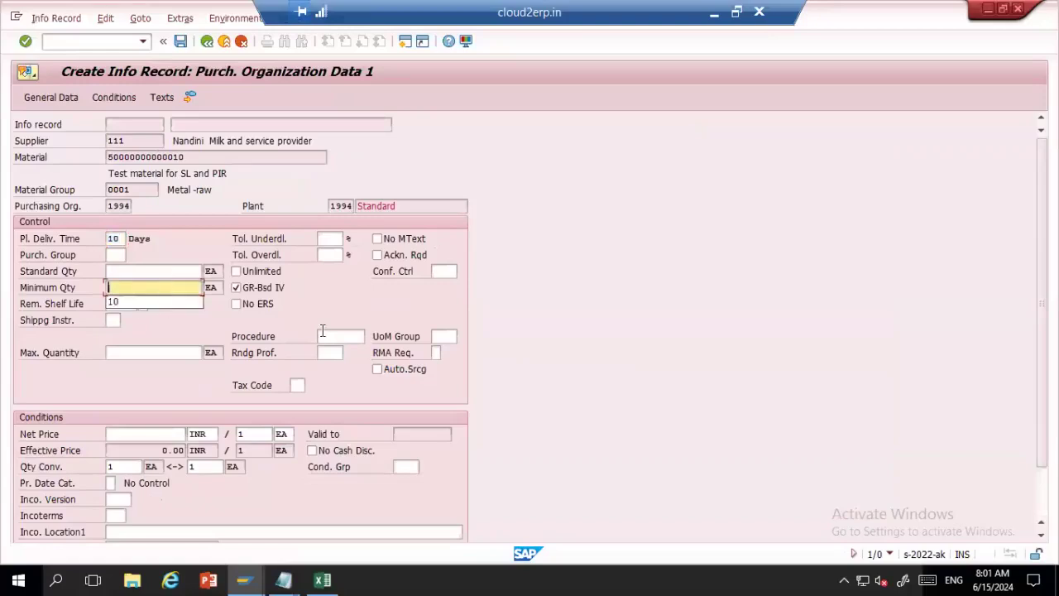
{"action": "left_click", "coordinate": [311, 305]}
{"action": "left_click", "coordinate": [161, 431]}
{"action": "key", "text": "Down"}
{"action": "key", "text": "Down"}
{"action": "key", "text": "Down"}
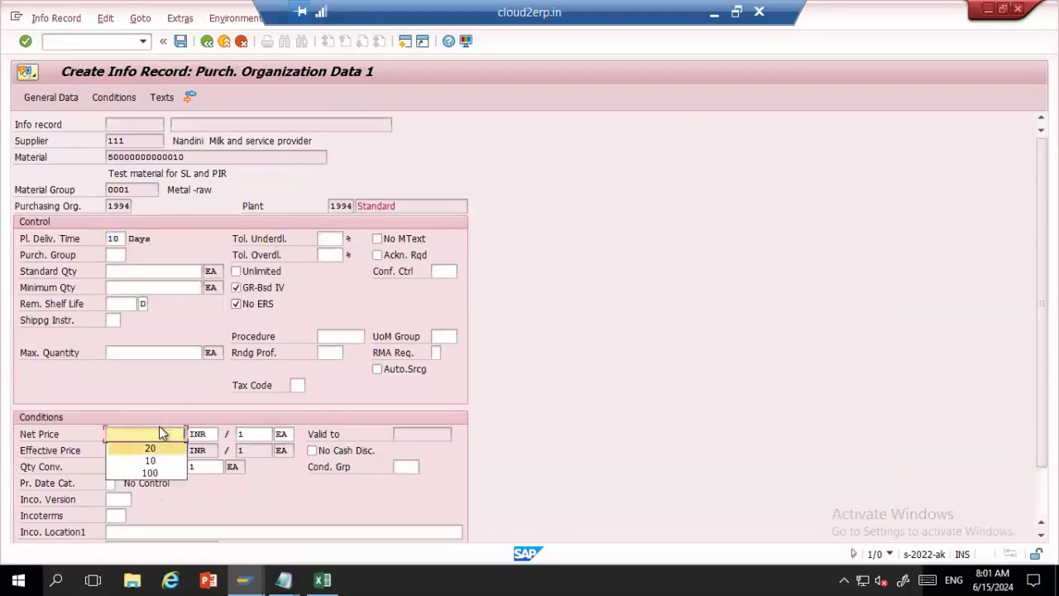
{"action": "key", "text": "Return"}
{"action": "key", "text": "Return"}
Set the info record's purchasing group to 999
{"action": "key", "text": "Down"}
{"action": "key", "text": "Down"}
{"action": "key", "text": "Down"}
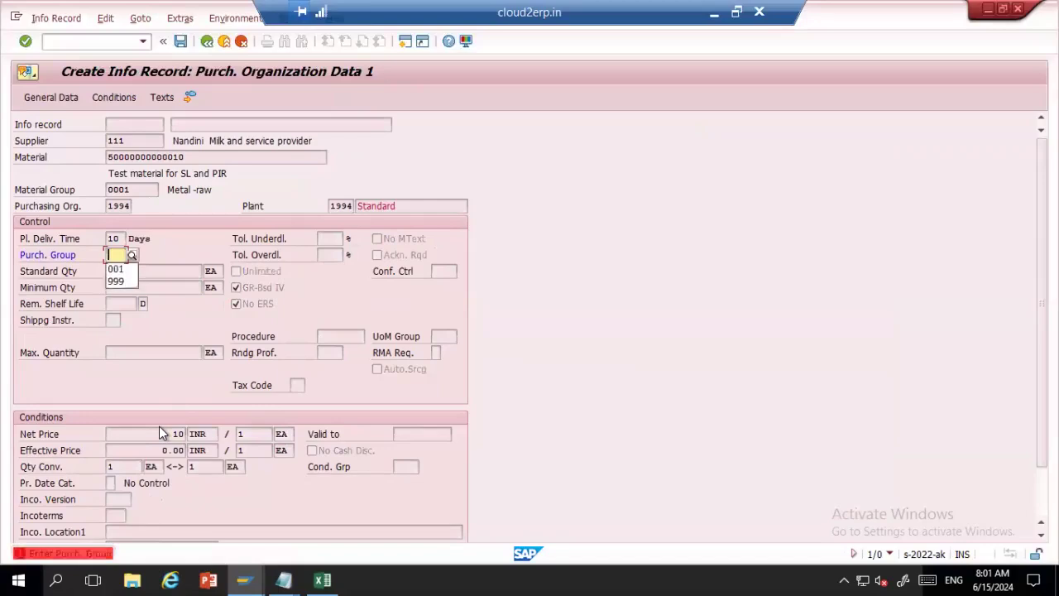
{"action": "key", "text": "Return"}
{"action": "key", "text": "Return"}
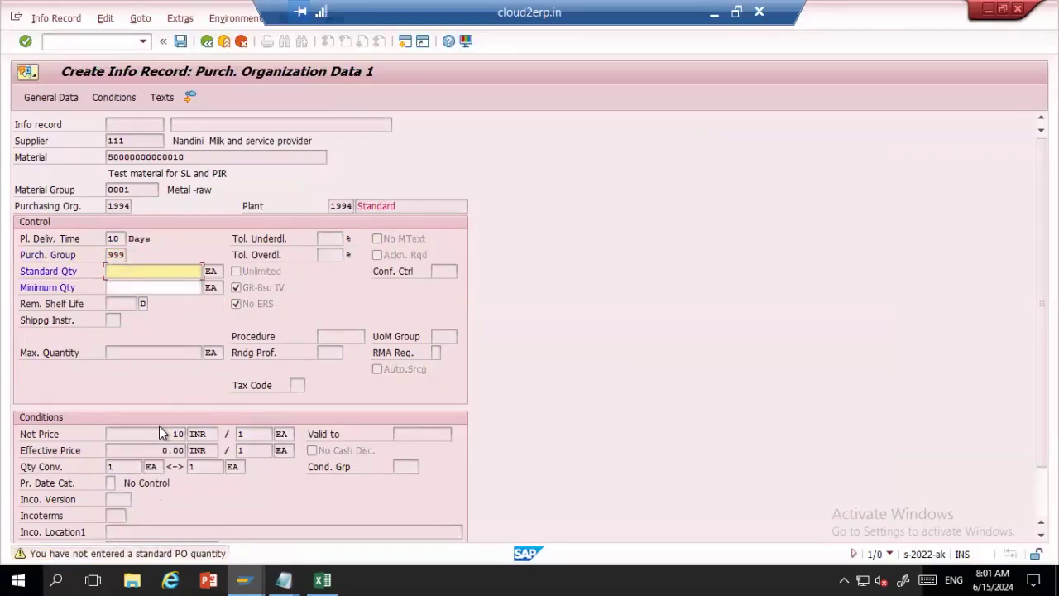
Enter a standard quantity, proceed through the remaining screens and save supplier 111's info record
{"action": "key", "text": "Down"}
{"action": "key", "text": "Down"}
{"action": "key", "text": "Return"}
{"action": "key", "text": "Return"}
{"action": "key", "text": "Return"}
{"action": "key", "text": "Return"}
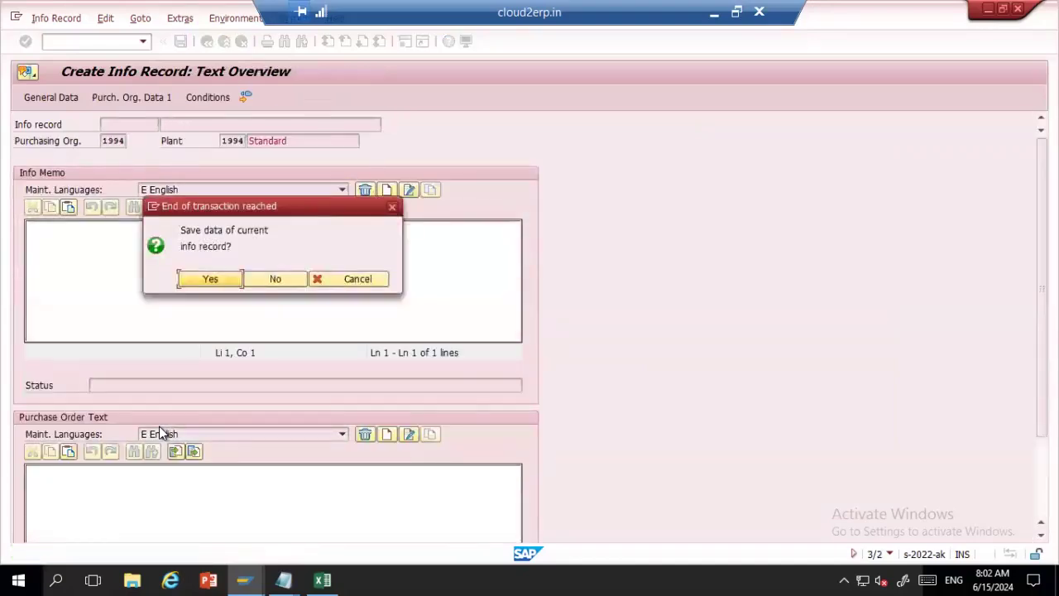
{"action": "key", "text": "Return"}
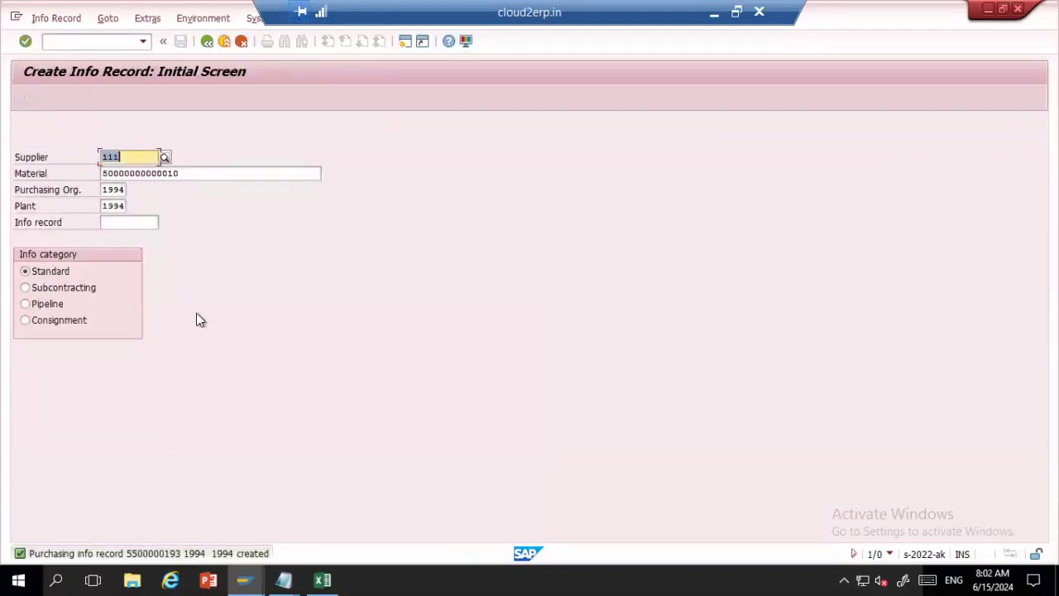
Open purchase requisition creation (ME51N) in place of the info record and turn on source determination
{"action": "key", "text": "alt+Tab"}
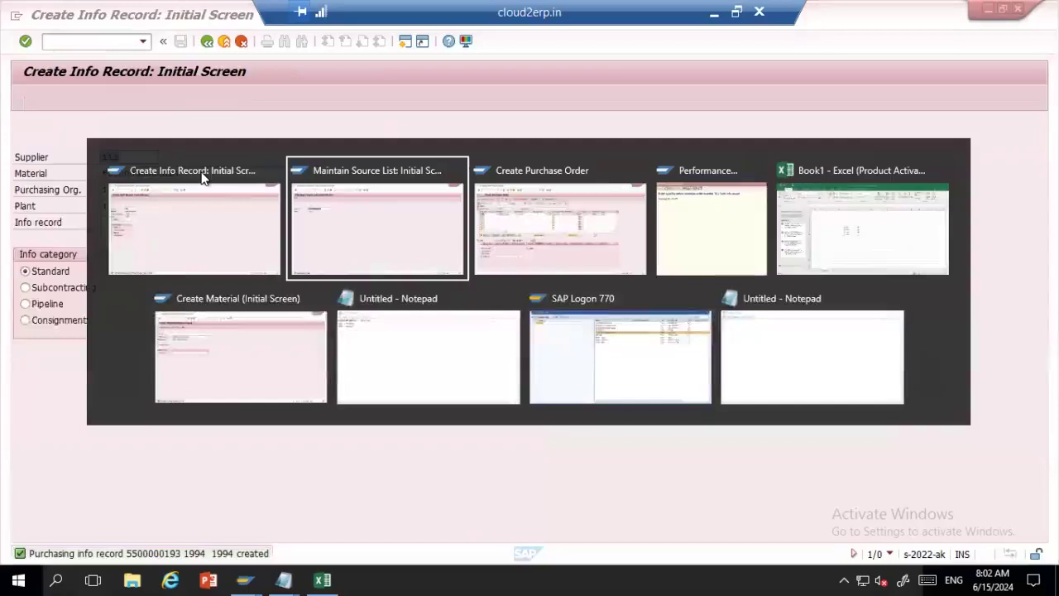
{"action": "key", "text": "alt+Tab"}
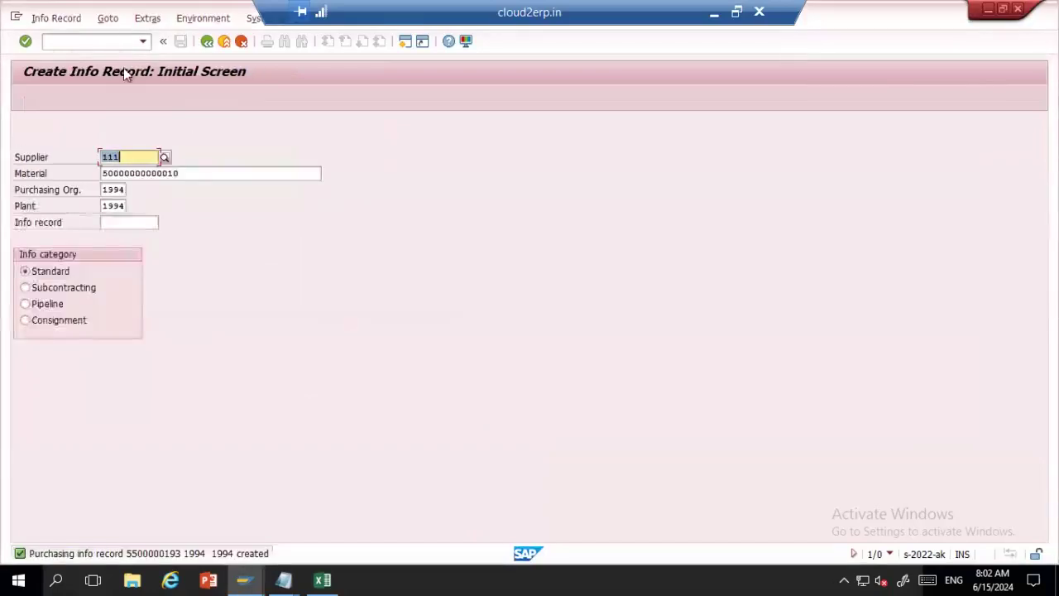
{"action": "left_click", "coordinate": [81, 44]}
{"action": "type", "text": "/N"}
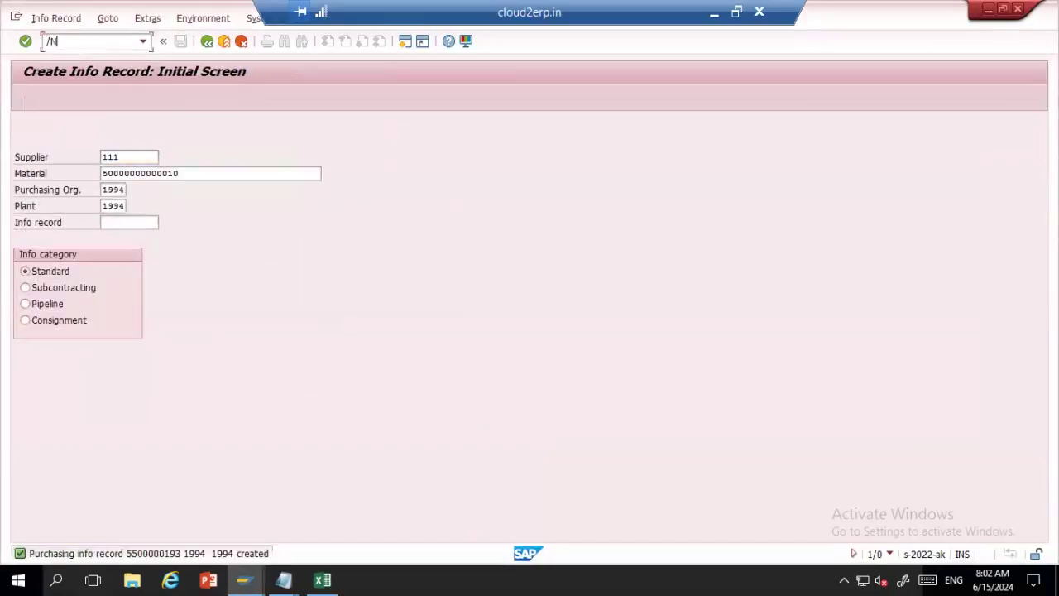
{"action": "type", "text": "ME51N"}
{"action": "key", "text": "Return"}
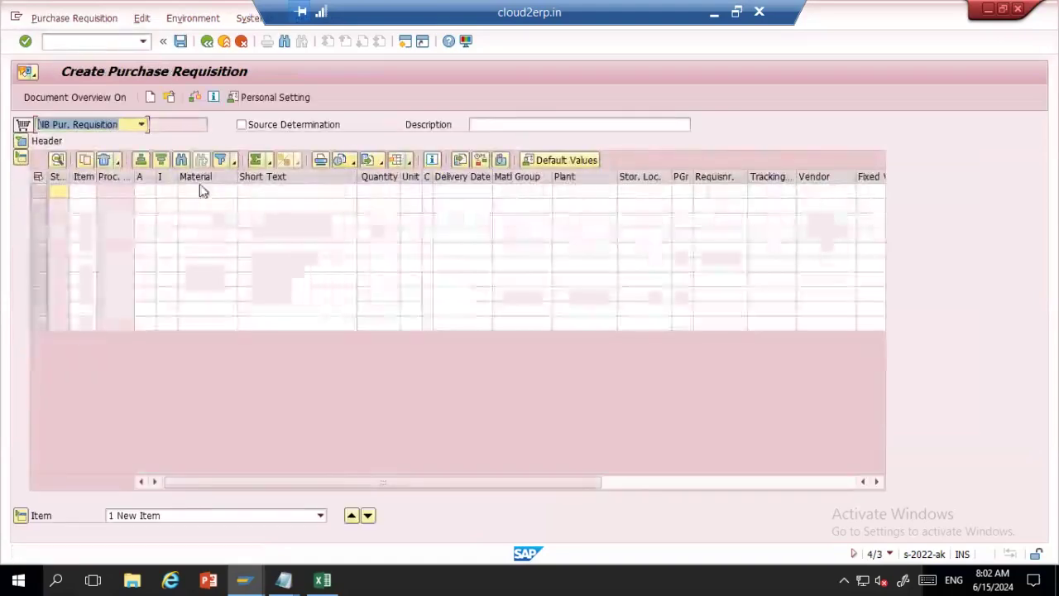
{"action": "left_click", "coordinate": [194, 192]}
{"action": "left_click", "coordinate": [254, 126]}
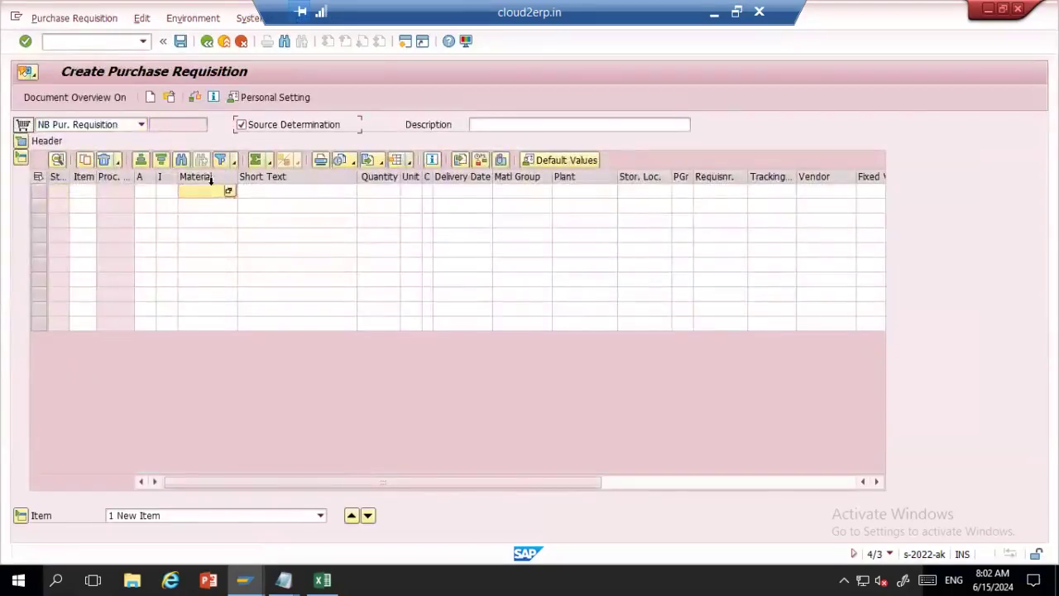
{"action": "left_click", "coordinate": [208, 188]}
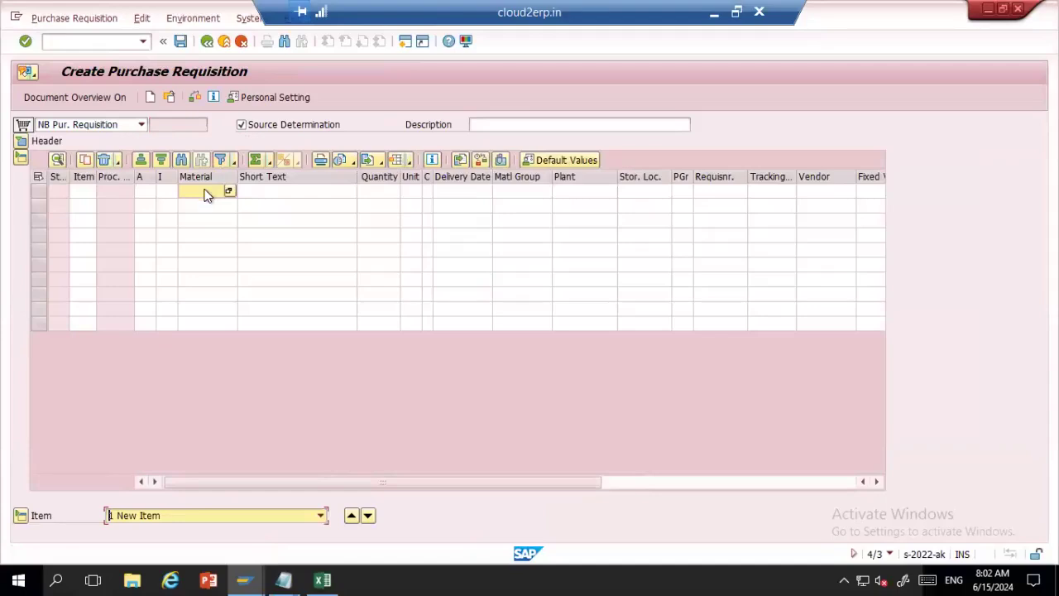
{"action": "left_click", "coordinate": [206, 194]}
{"action": "key", "text": "space"}
{"action": "key", "text": "Down"}
{"action": "key", "text": "Return"}
{"action": "key", "text": "Return"}
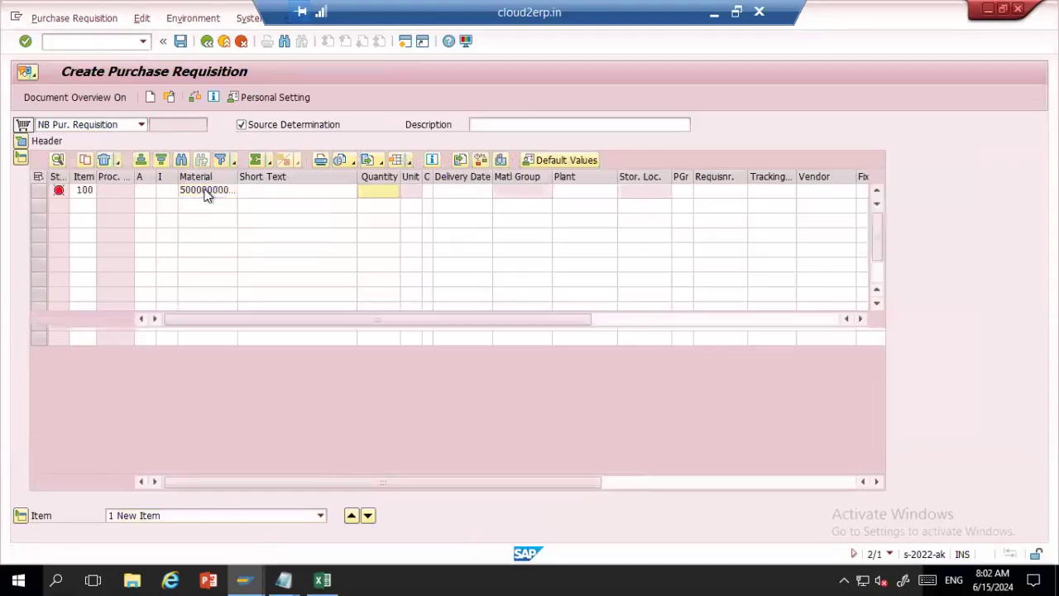
{"action": "key", "text": "space"}
{"action": "key", "text": "Down"}
{"action": "key", "text": "Return"}
{"action": "key", "text": "Return"}
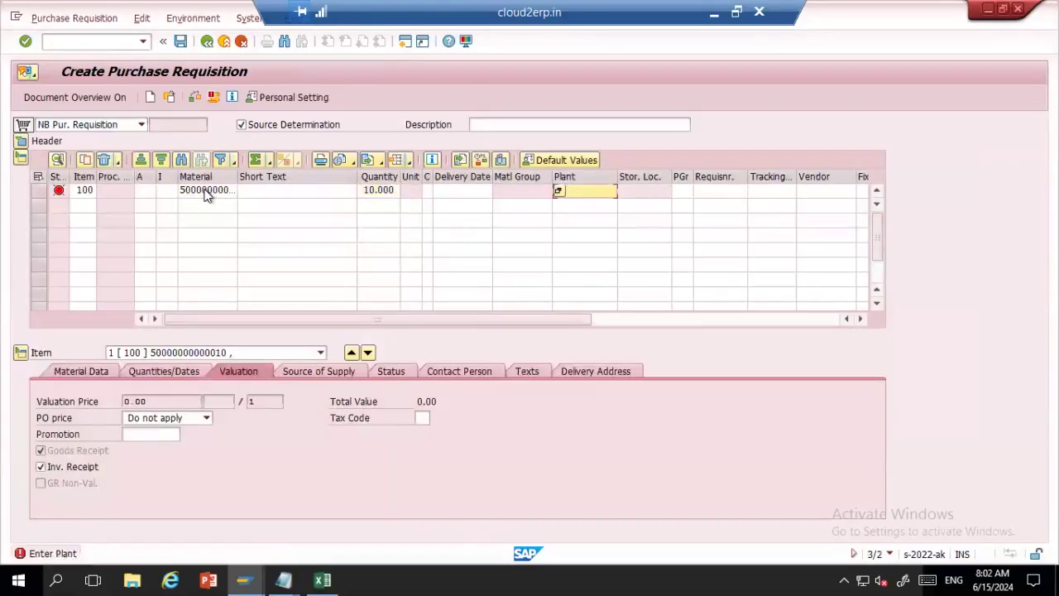
Assign plant 1994 and storage location SL01 to the requisition item
{"action": "key", "text": "space"}
{"action": "key", "text": "Down"}
{"action": "key", "text": "Return"}
{"action": "key", "text": "Return"}
{"action": "key", "text": "space"}
{"action": "key", "text": "Down"}
{"action": "key", "text": "Return"}
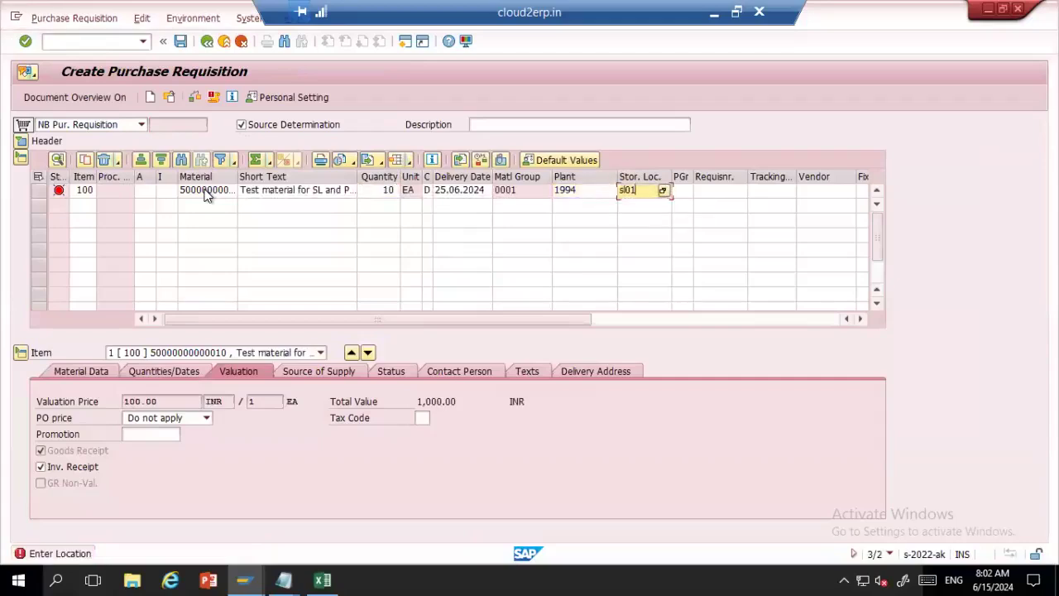
{"action": "key", "text": "Return"}
Set the requisition item's purchasing group to 999
{"action": "key", "text": "space"}
{"action": "key", "text": "Down"}
{"action": "key", "text": "Return"}
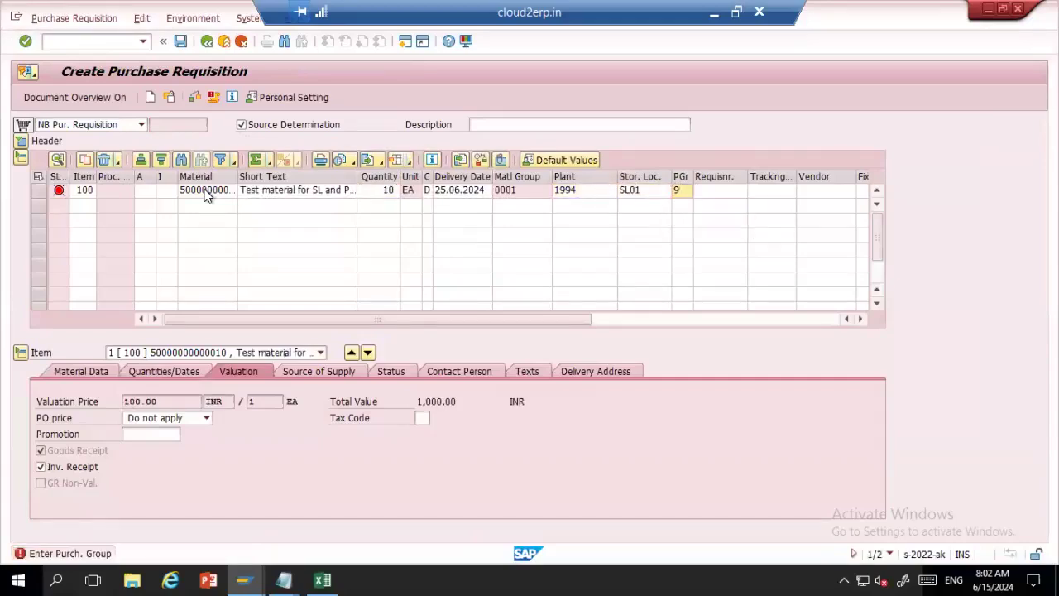
{"action": "key", "text": "Return"}
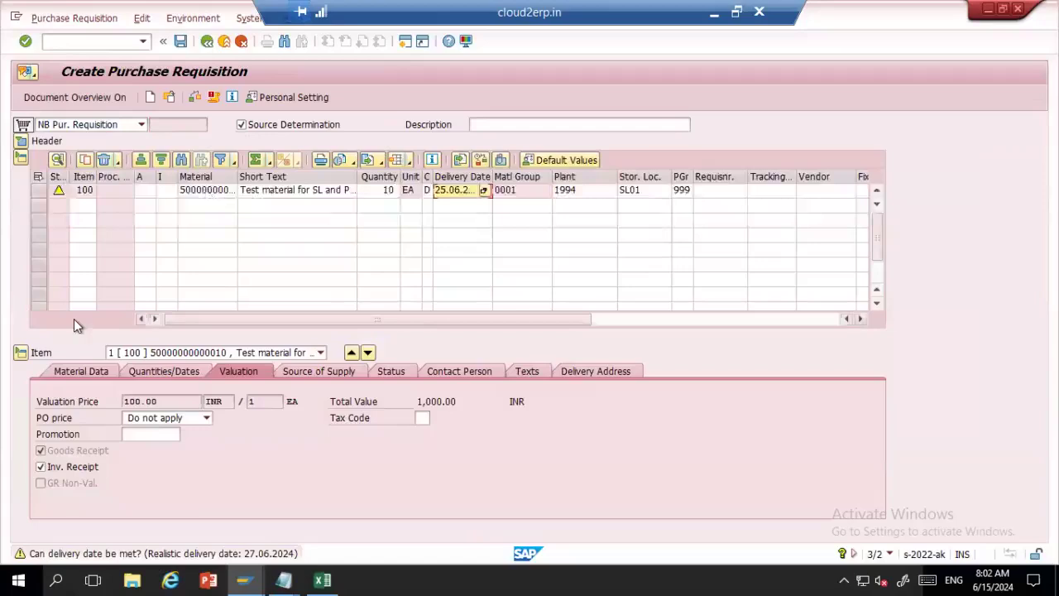
Examine the item's proposed sources of supply, comparing net prices and realistic delivery dates for suppliers 111 and 725
{"action": "left_click", "coordinate": [298, 371]}
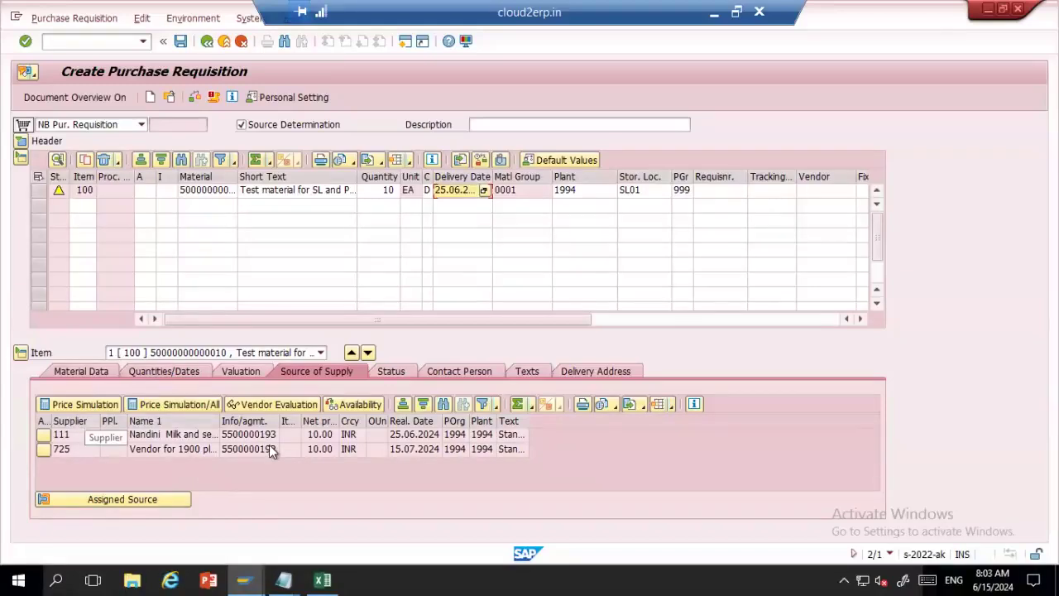
{"action": "left_click", "coordinate": [321, 422]}
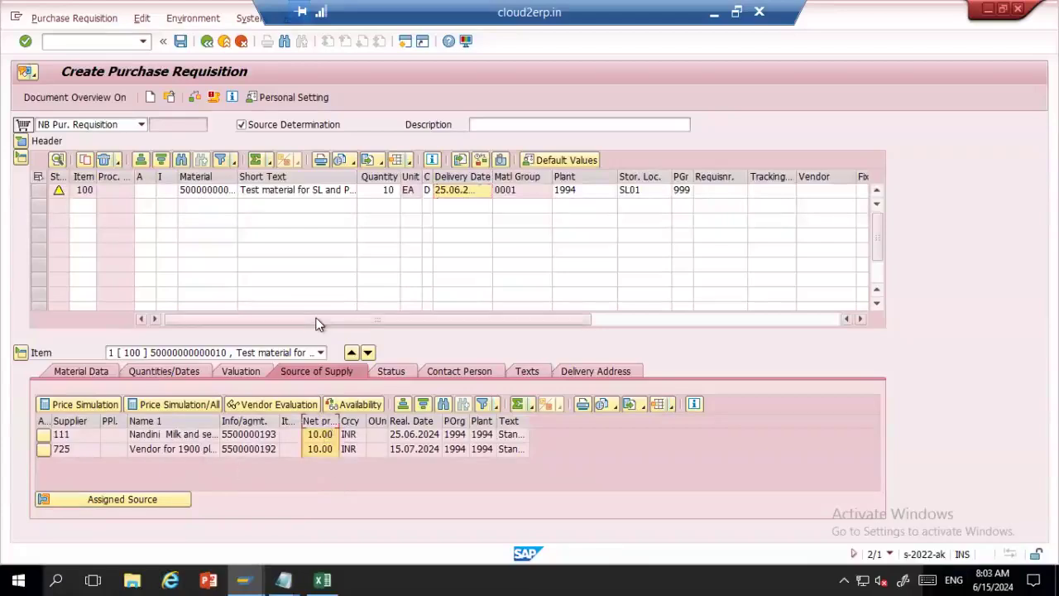
{"action": "left_click", "coordinate": [416, 420]}
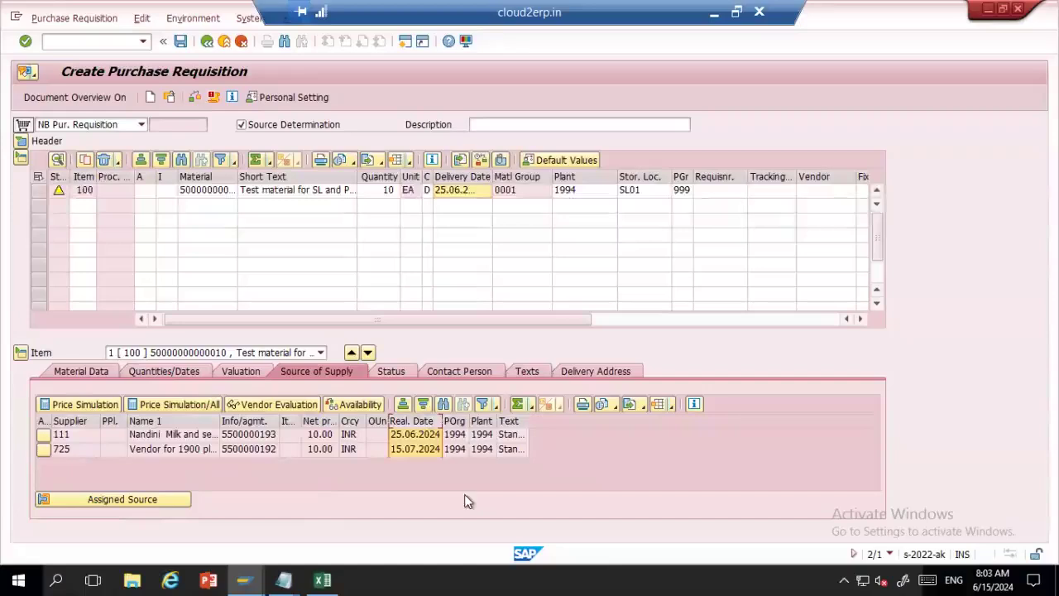
{"action": "left_click", "coordinate": [414, 454]}
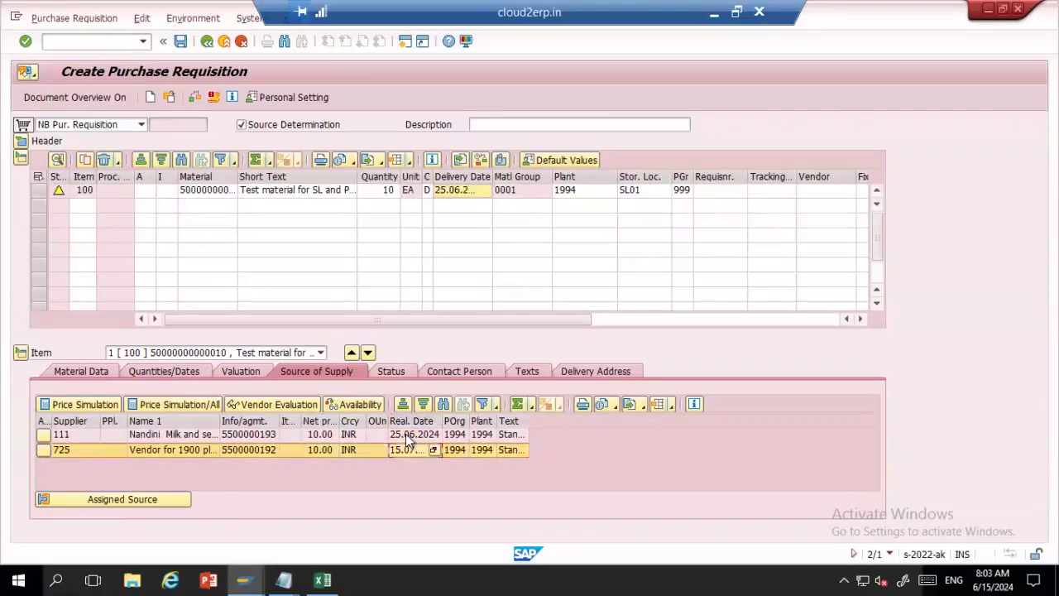
{"action": "left_click", "coordinate": [405, 437]}
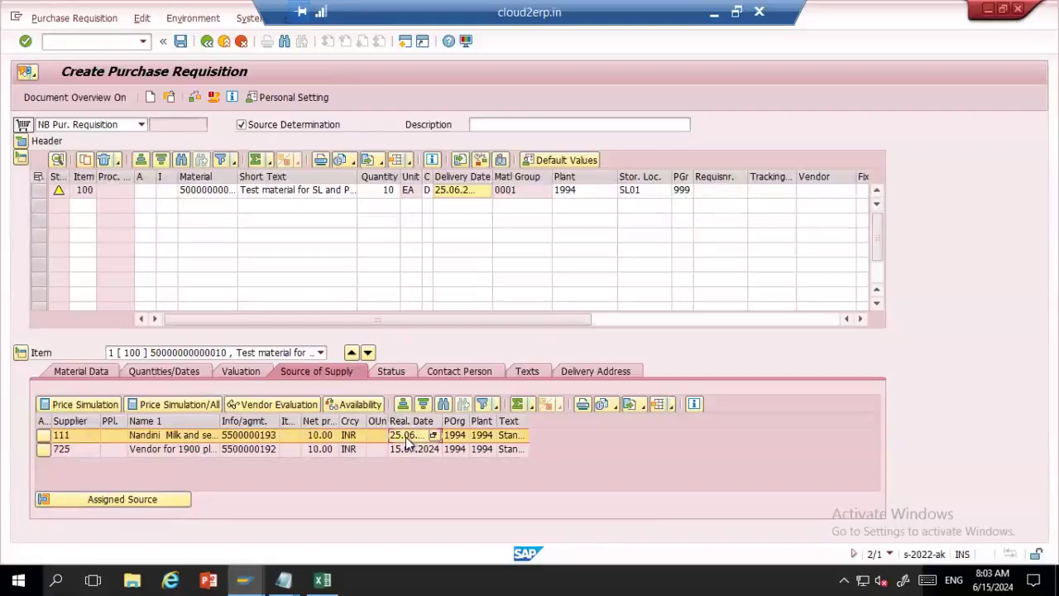
{"action": "left_click", "coordinate": [323, 421]}
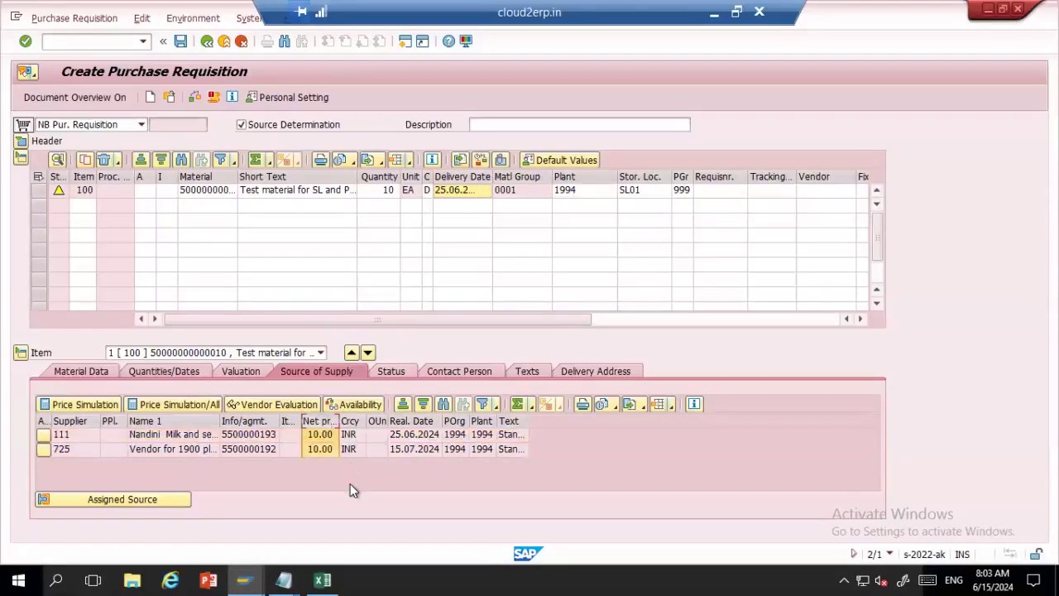